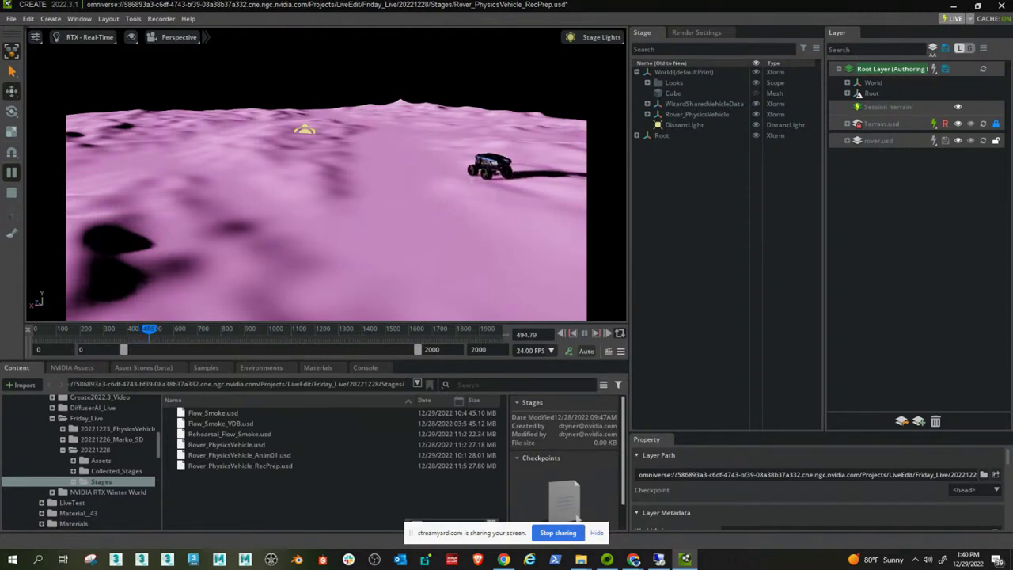
# Stop the running simulation and search the available extensions for "usda".
pyautogui.click(11, 192)
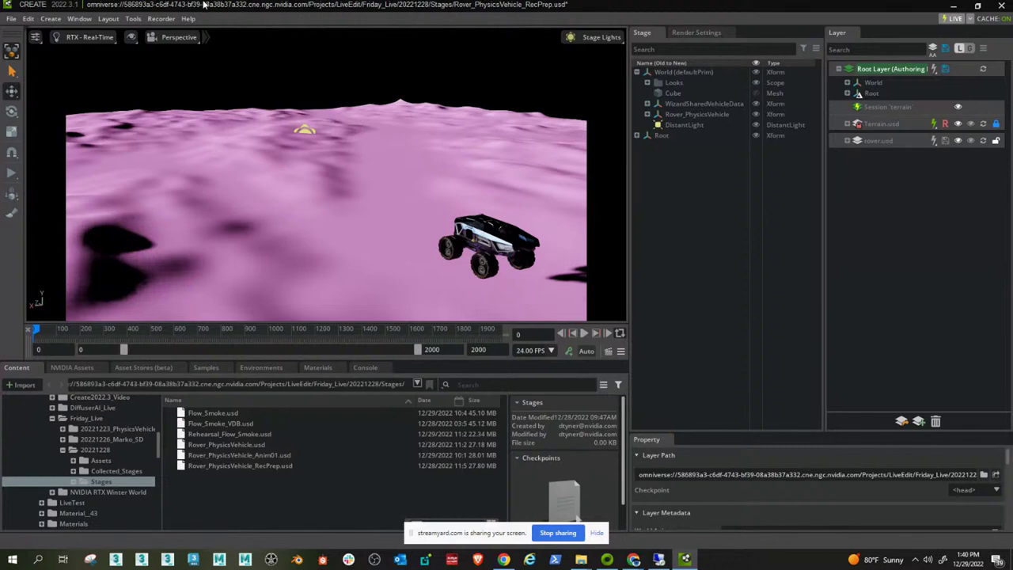
pyautogui.click(79, 18)
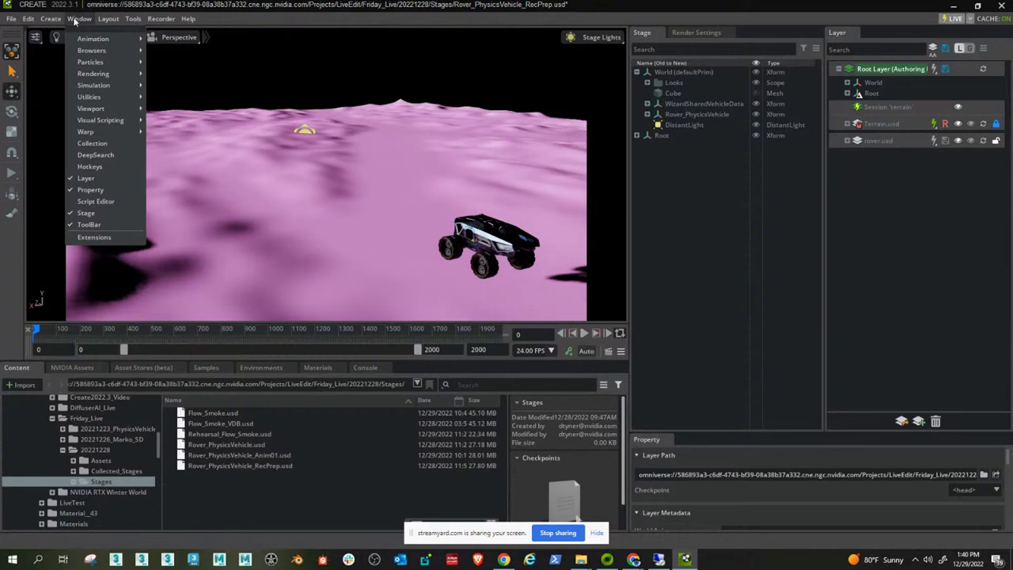
pyautogui.click(95, 237)
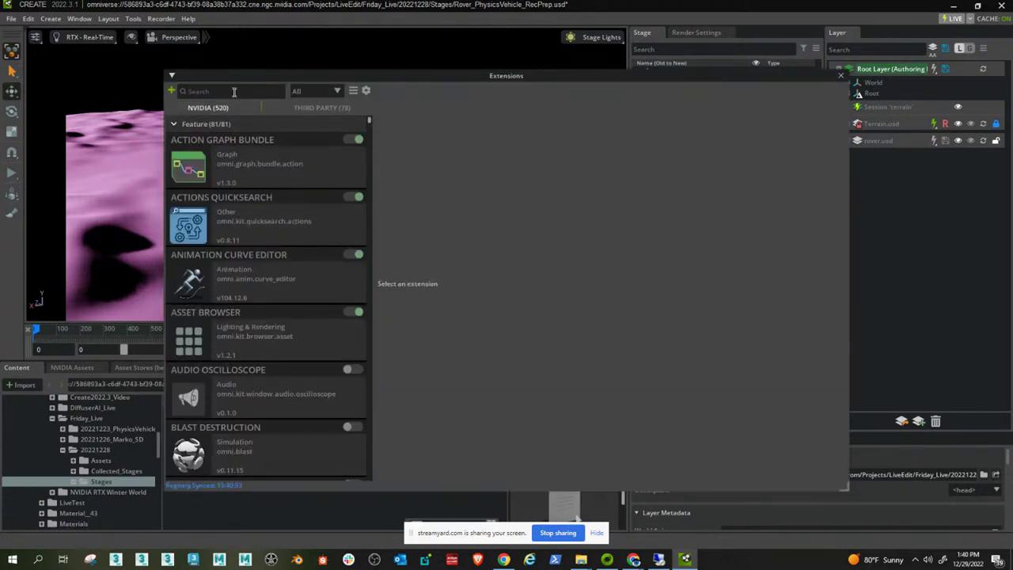
pyautogui.click(234, 92)
pyautogui.write('us')
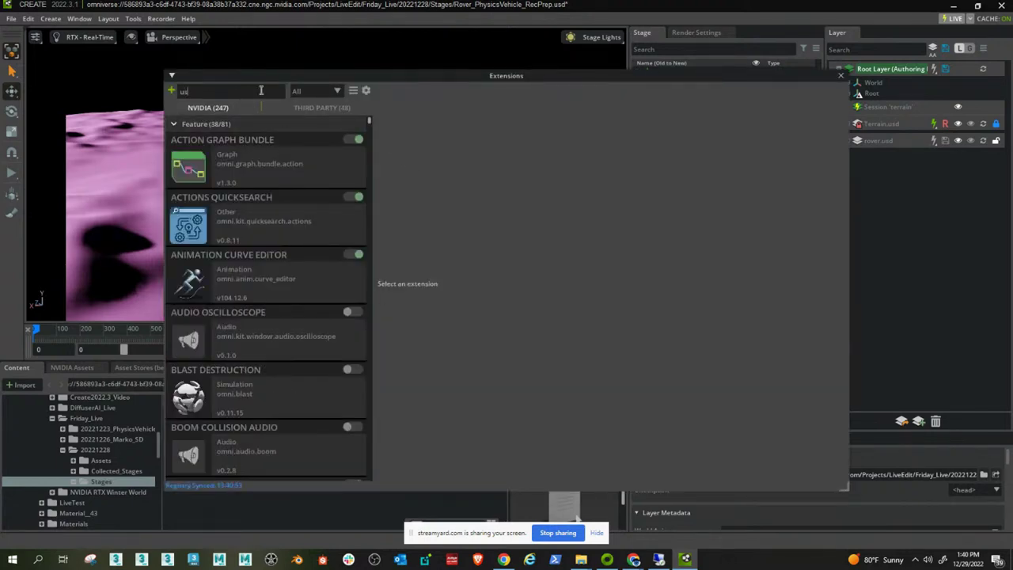
pyautogui.write('da')
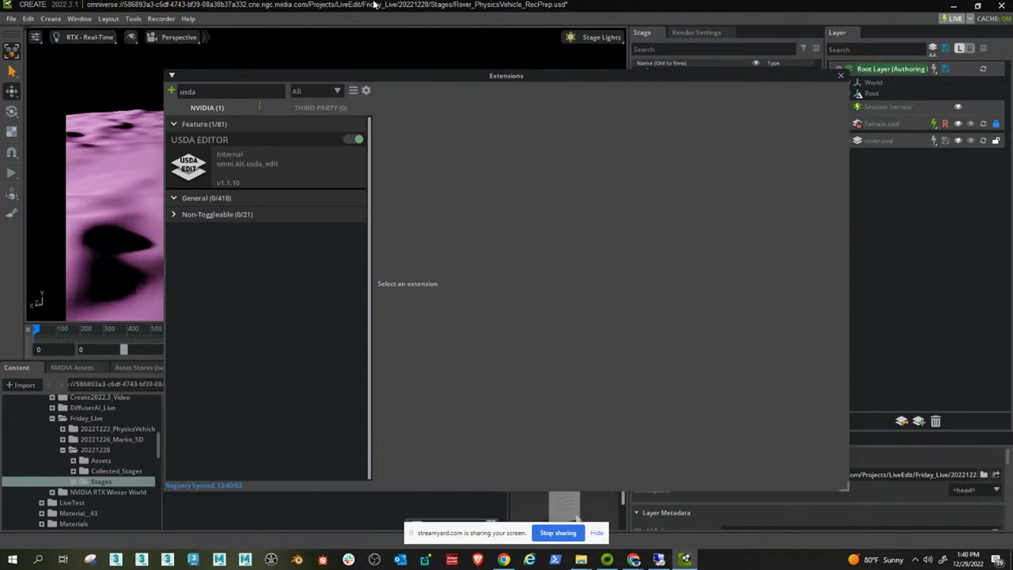
pyautogui.click(841, 75)
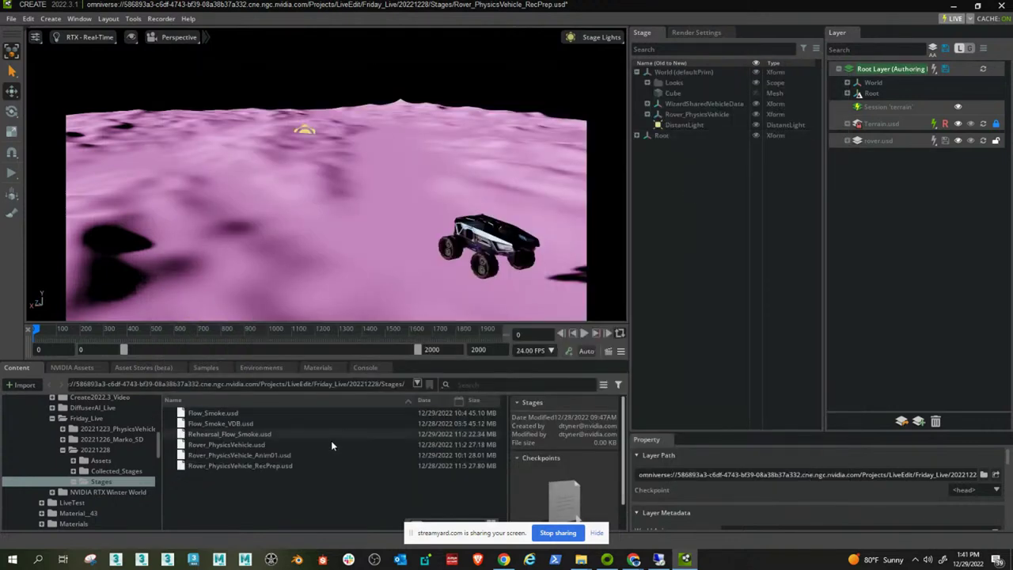
# Open the Flow_Smoke.usd stage without saving the current stage.
pyautogui.rightClick(263, 455)
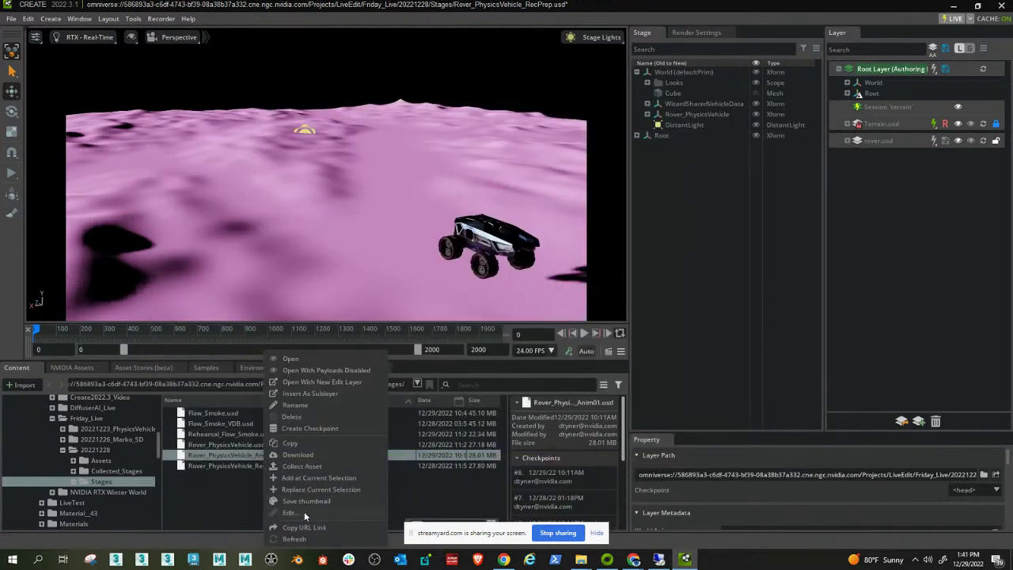
pyautogui.click(192, 505)
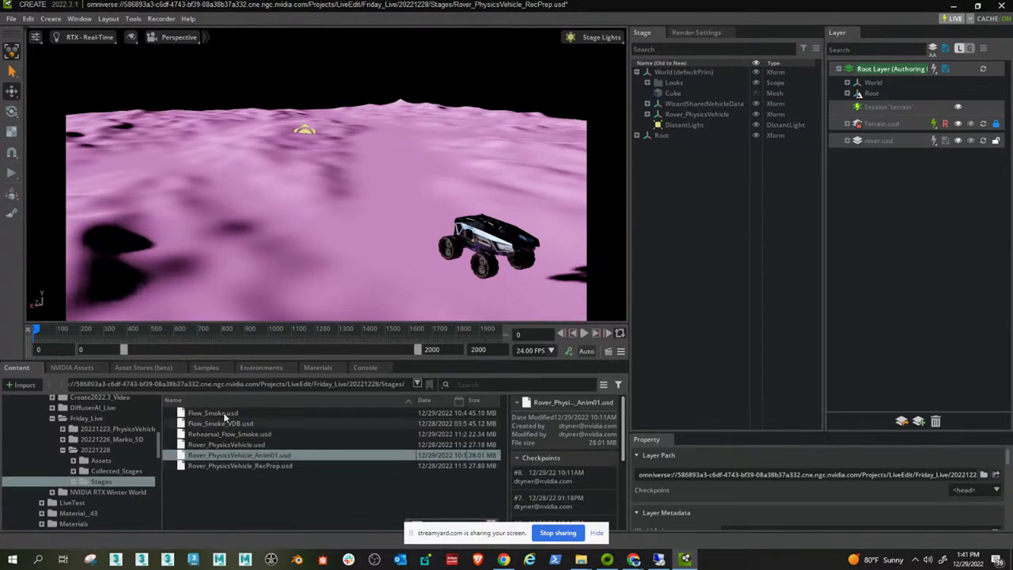
pyautogui.doubleClick(226, 414)
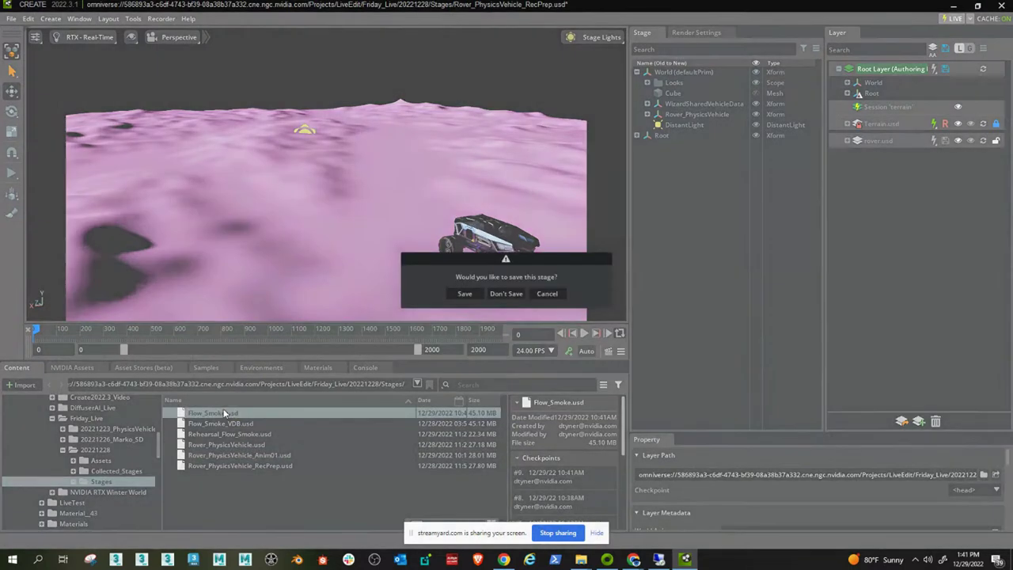
pyautogui.click(504, 293)
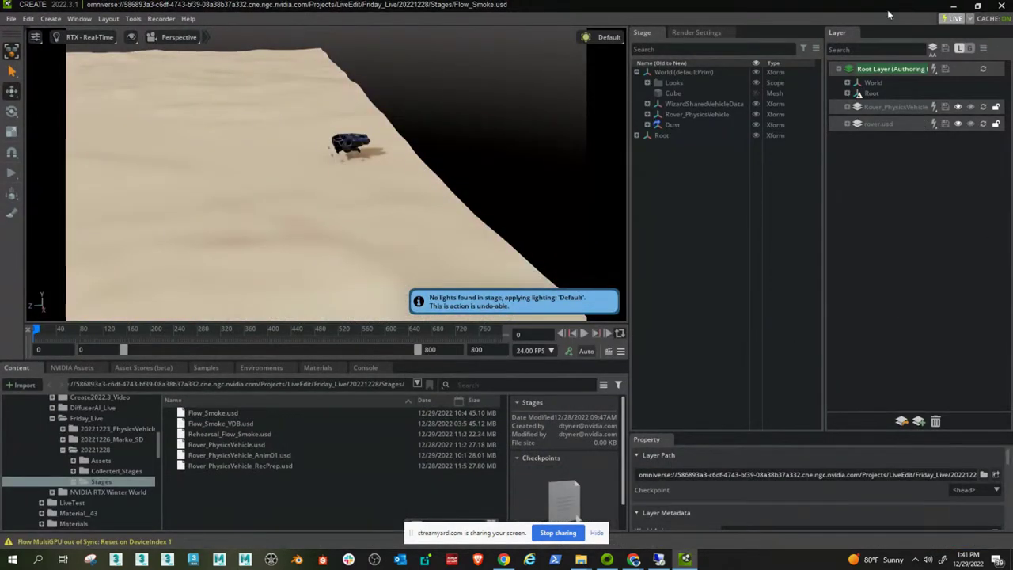
# Examine the sublayers inside the Rover_PhysicsVehicle_Anim01 layer and widen the layer list to show full layer names.
pyautogui.click(847, 108)
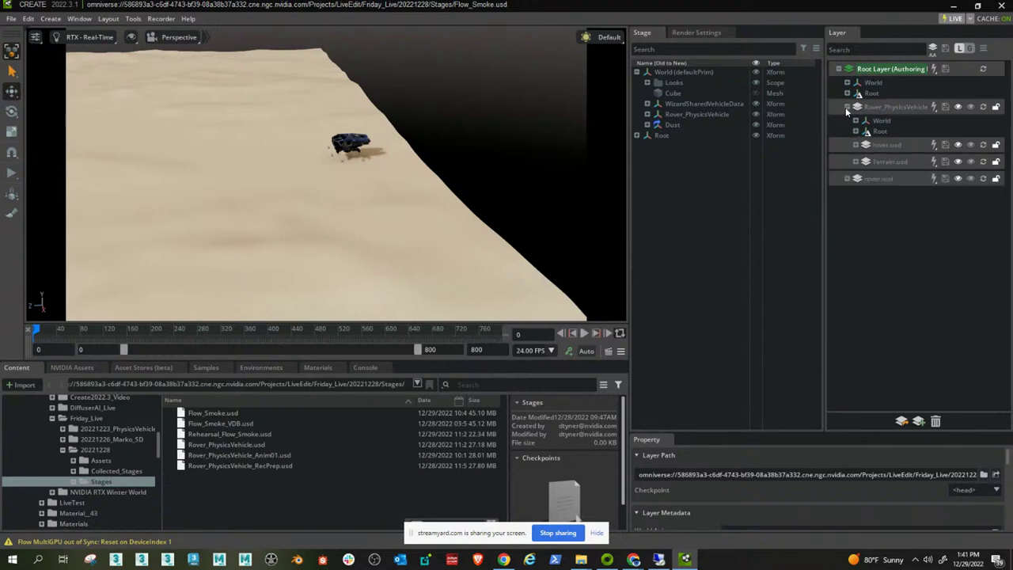
pyautogui.click(847, 107)
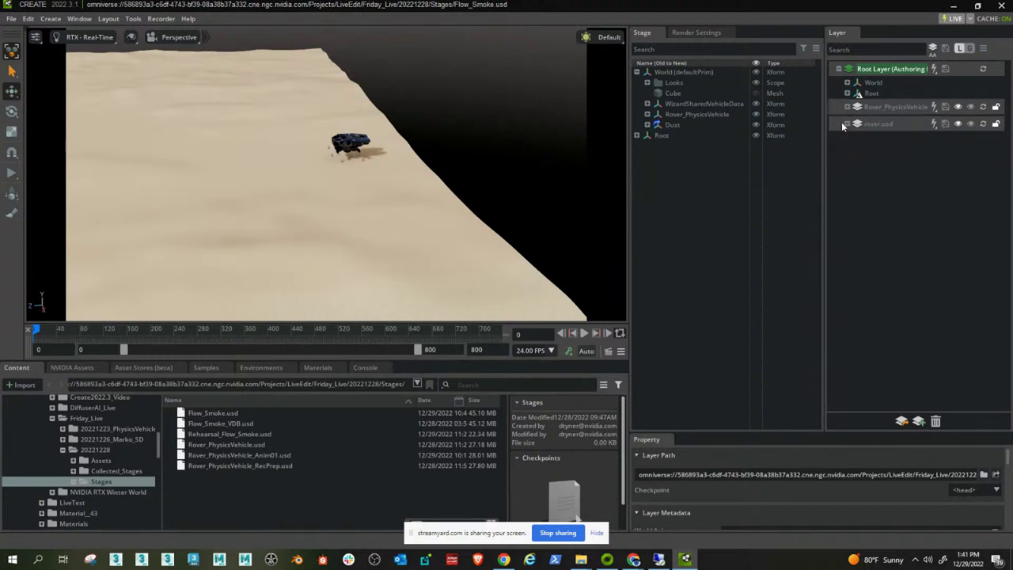
pyautogui.moveTo(825, 137); pyautogui.dragTo(752, 126)
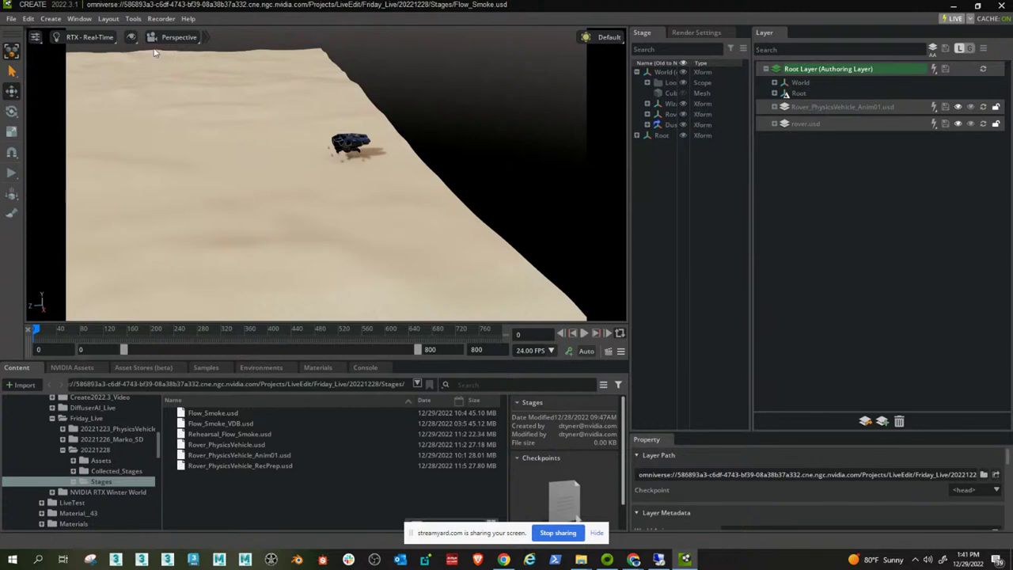
# Create an empty stage with Rover_PhysicsVehicle_Anim01.usd and Rover_PhysicsVehicle.usd as sublayers, placing the Anim01 layer above the other.
pyautogui.click(10, 20)
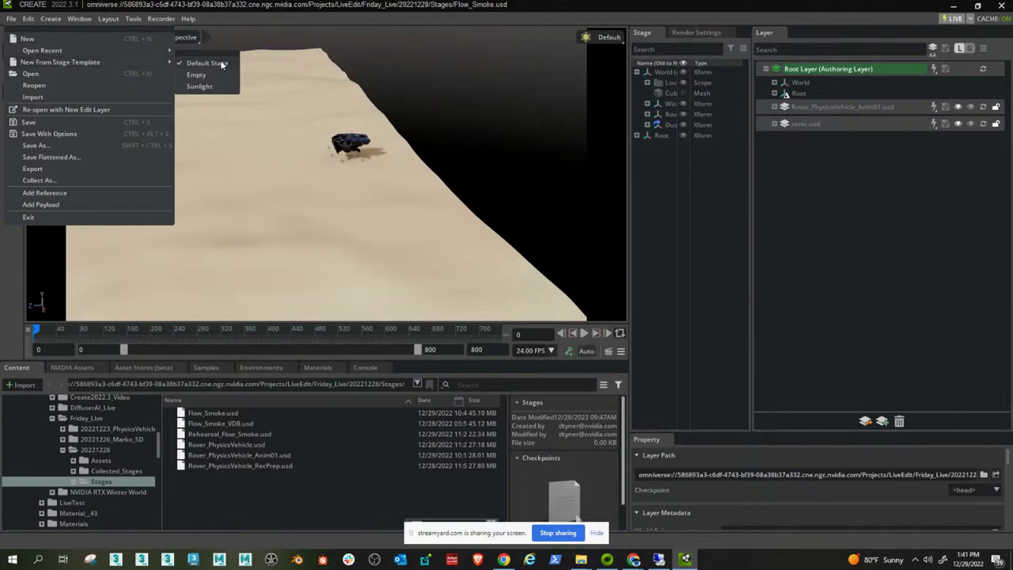
pyautogui.click(205, 79)
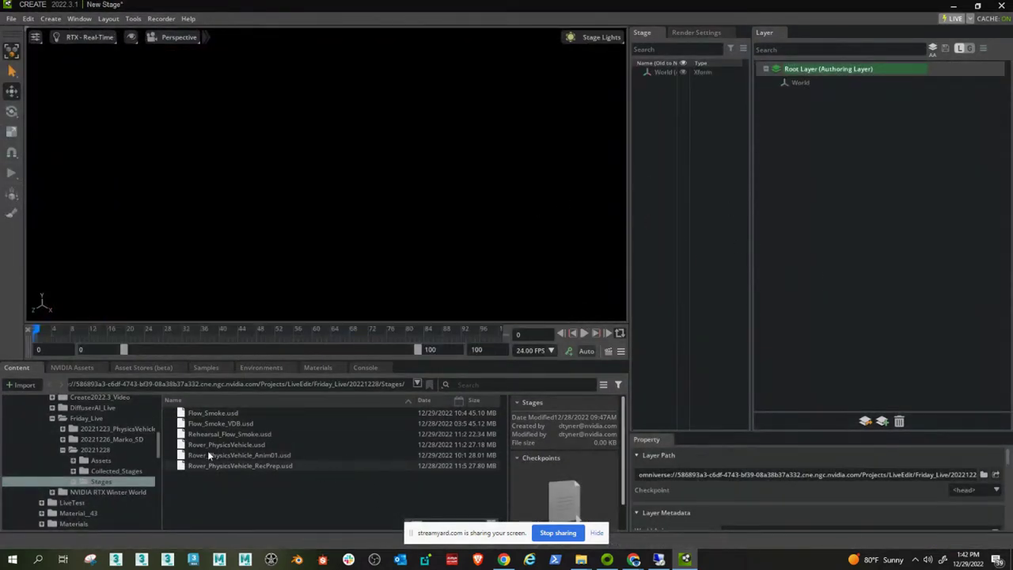
pyautogui.moveTo(204, 452); pyautogui.dragTo(885, 220)
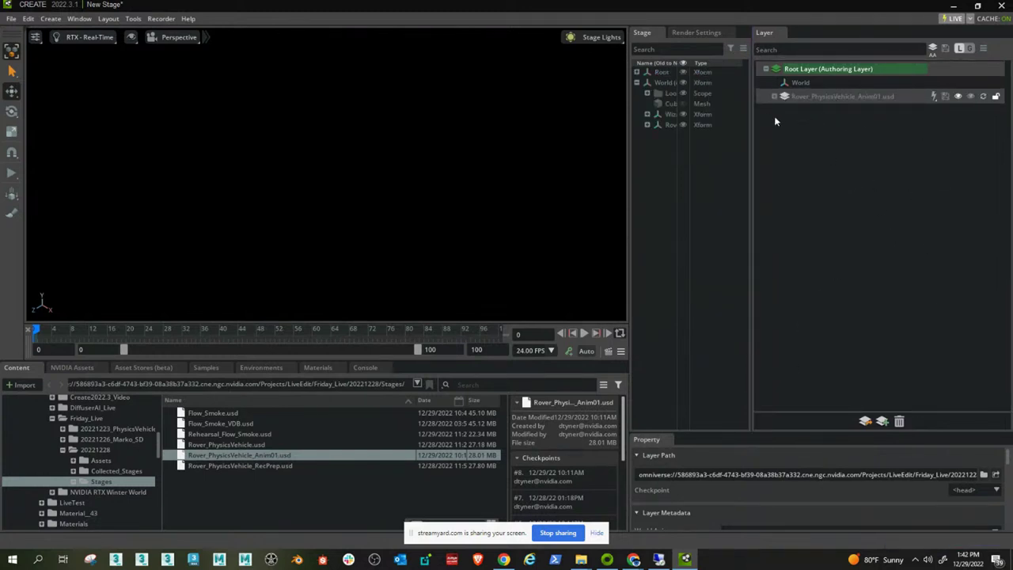
pyautogui.moveTo(630, 196); pyautogui.dragTo(556, 198)
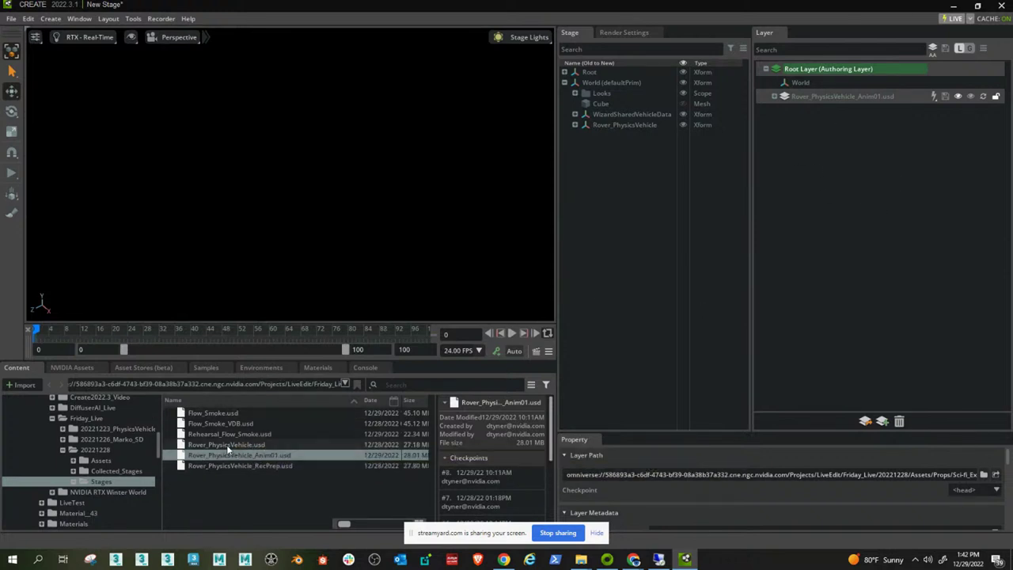
pyautogui.moveTo(226, 444); pyautogui.dragTo(861, 255)
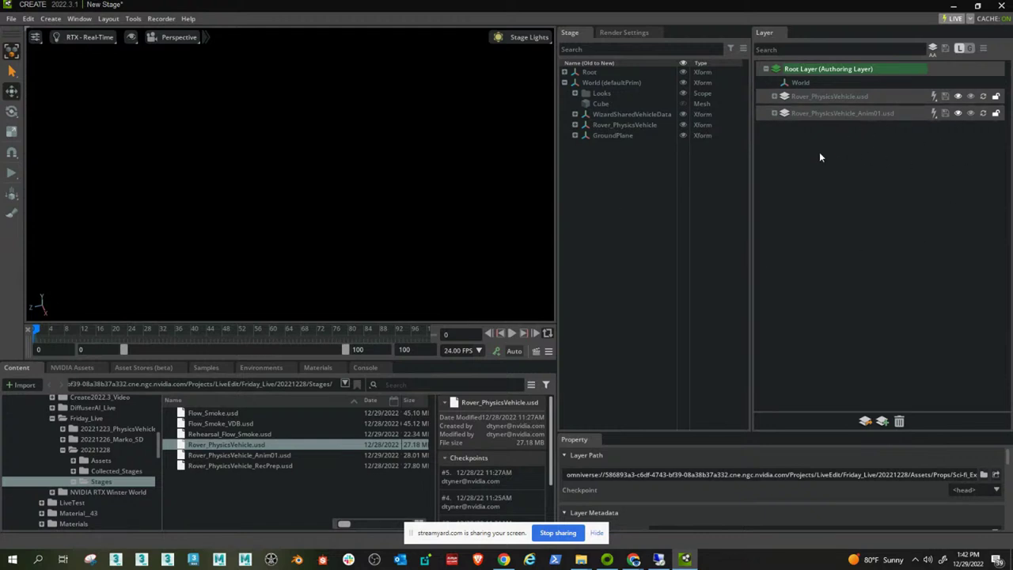
pyautogui.moveTo(829, 97); pyautogui.dragTo(813, 119)
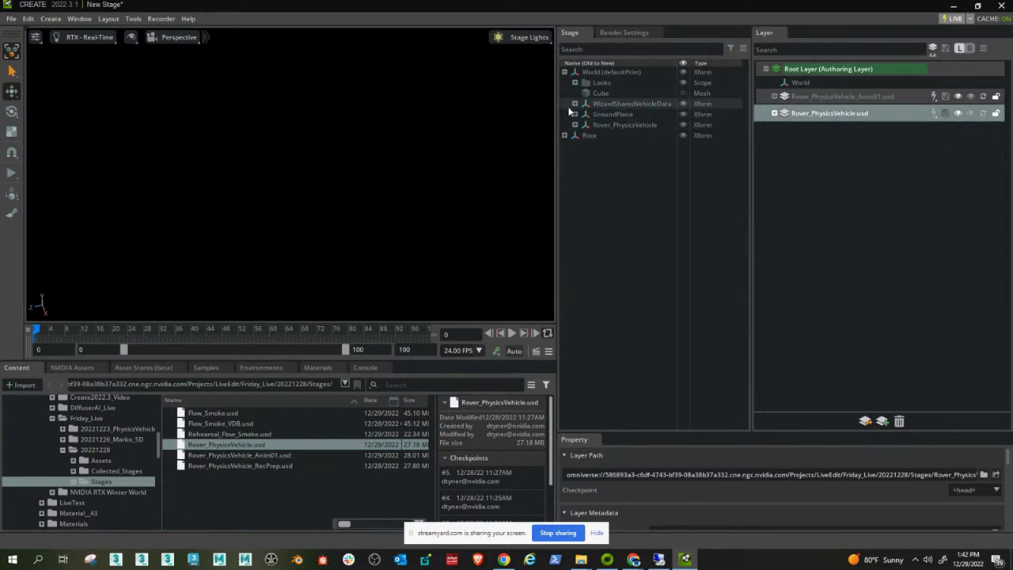
# Light the viewport with the Default light rig and move the camera close to the rover.
pyautogui.click(515, 38)
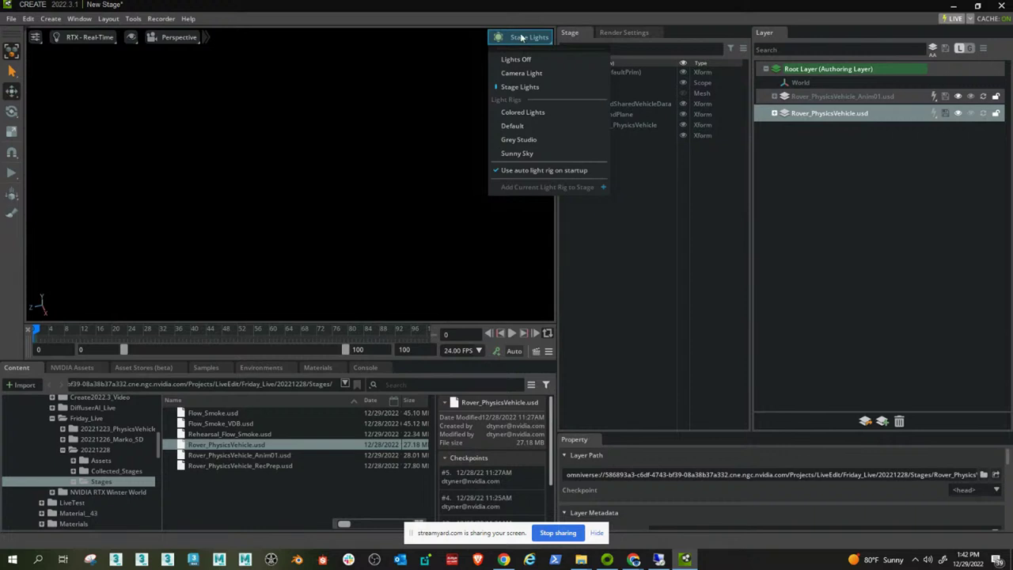
pyautogui.click(524, 127)
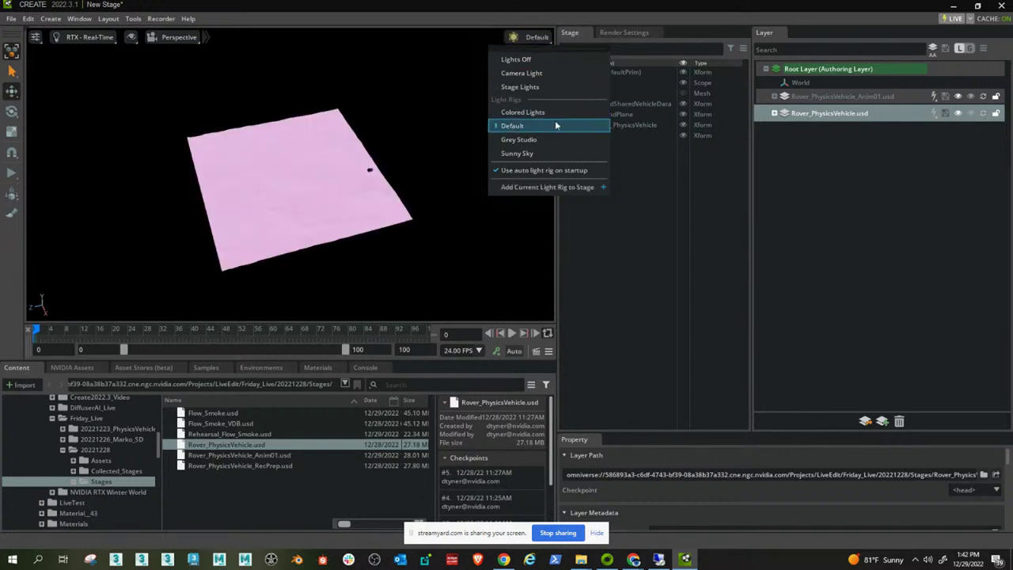
pyautogui.moveTo(398, 211); pyautogui.dragTo(291, 192, button='right')
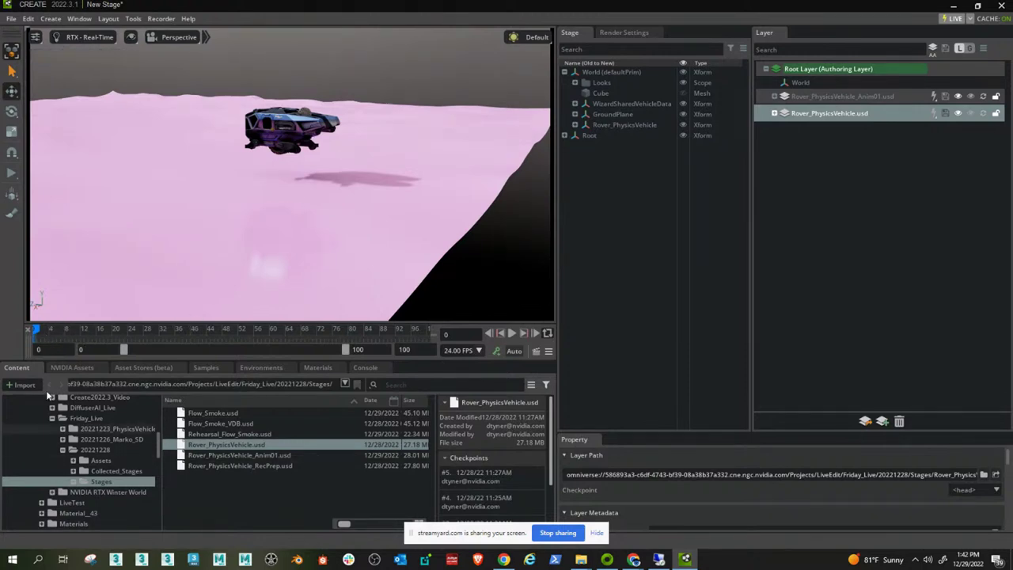
# Set the timeline's end frame to 800 and extend the visible frame range to match.
pyautogui.moveTo(36, 330); pyautogui.dragTo(423, 331)
pyautogui.doubleClick(406, 349)
pyautogui.write('800')
pyautogui.press('Return')
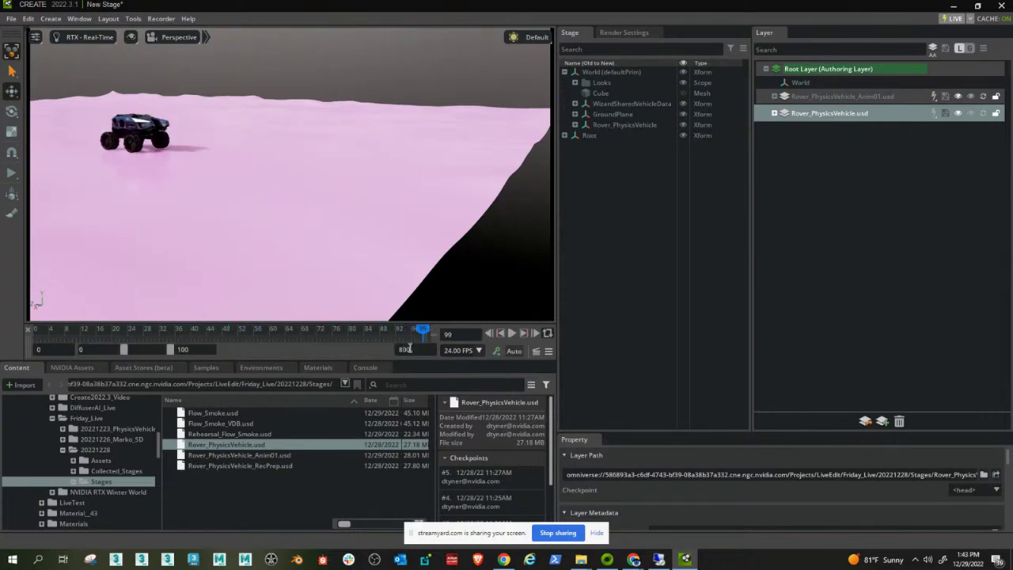
pyautogui.moveTo(167, 348); pyautogui.dragTo(345, 349)
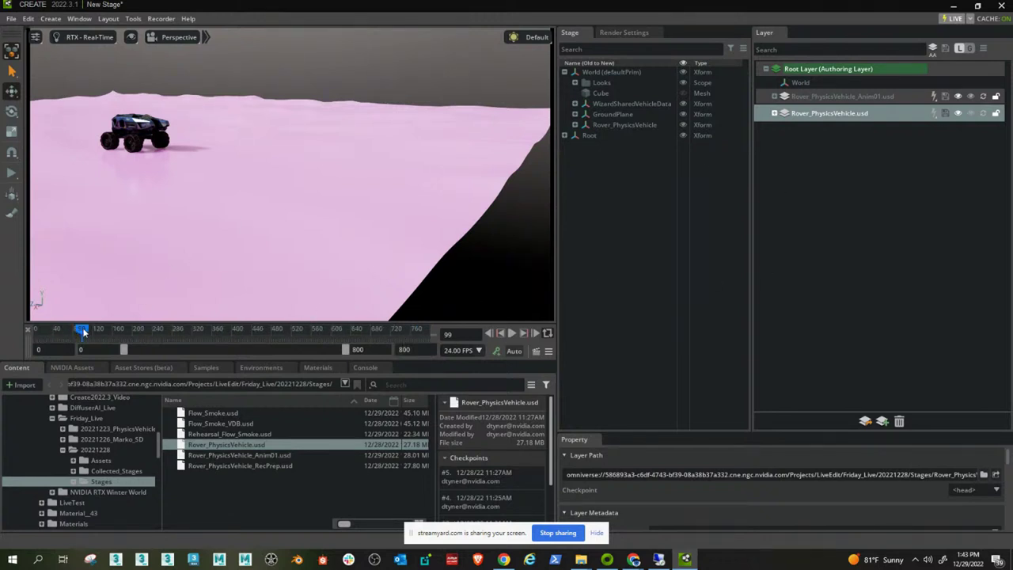
# Scrub the rover animation through to frame 800 and bring the rover into close view.
pyautogui.moveTo(258, 250); pyautogui.dragTo(230, 261, button='right')
pyautogui.moveTo(84, 327); pyautogui.dragTo(248, 330)
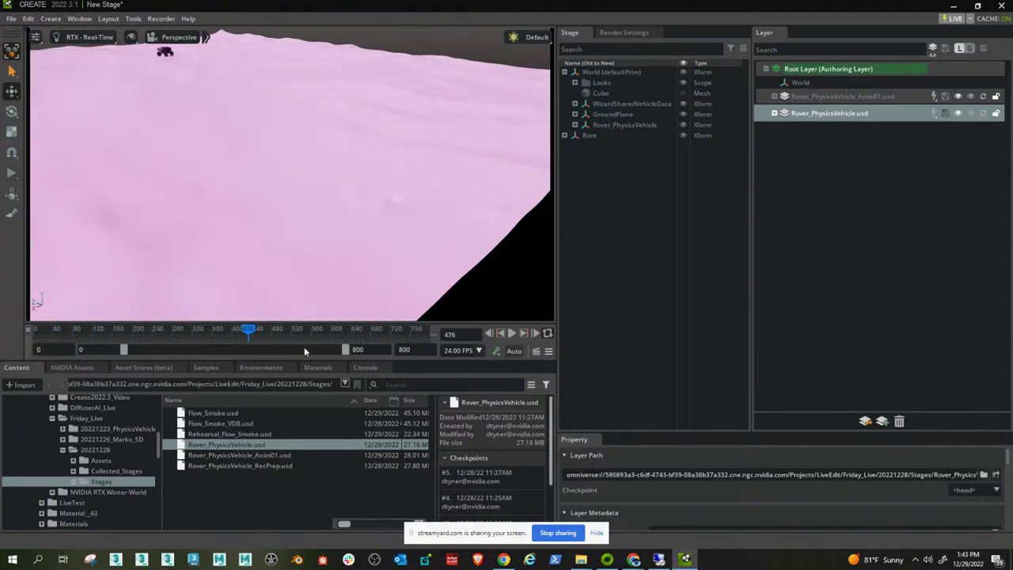
pyautogui.moveTo(309, 329); pyautogui.dragTo(446, 340)
pyautogui.moveTo(383, 190); pyautogui.dragTo(452, 173, button='right')
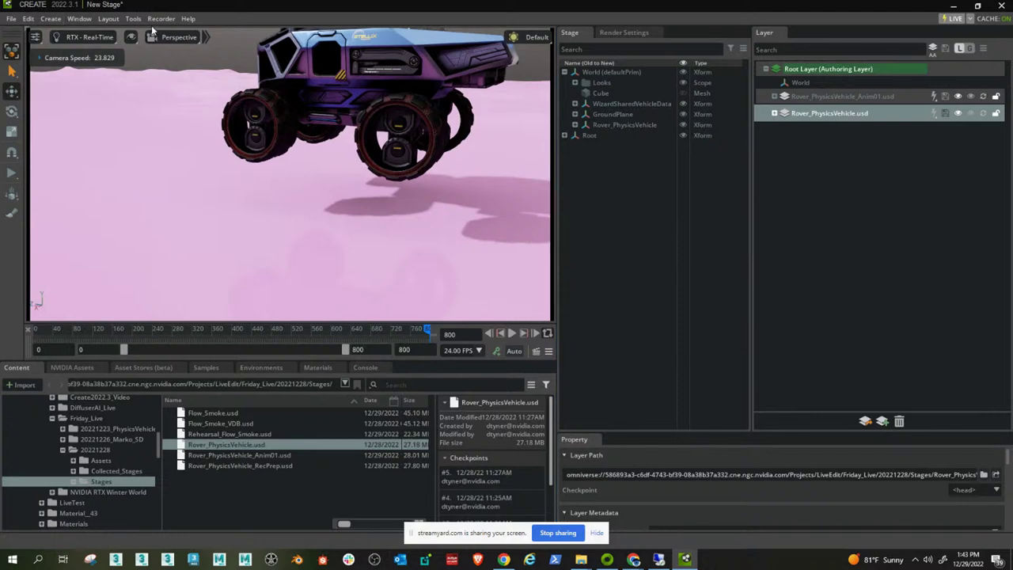
# Show the Flow presets window and dock it with the content browser beneath the timeline.
pyautogui.click(79, 18)
pyautogui.moveTo(101, 85)
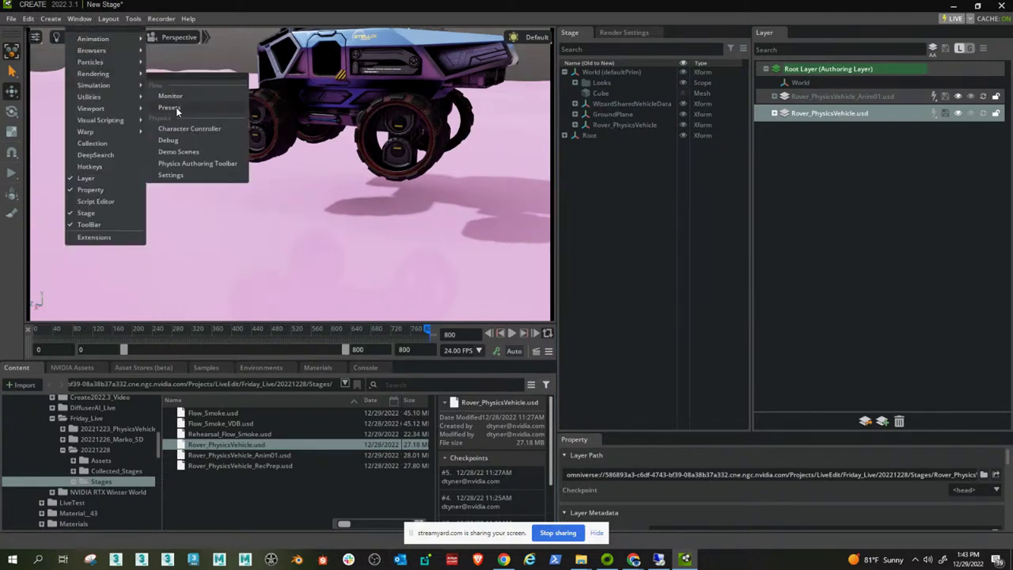
pyautogui.click(176, 107)
pyautogui.moveTo(300, 315); pyautogui.dragTo(274, 443)
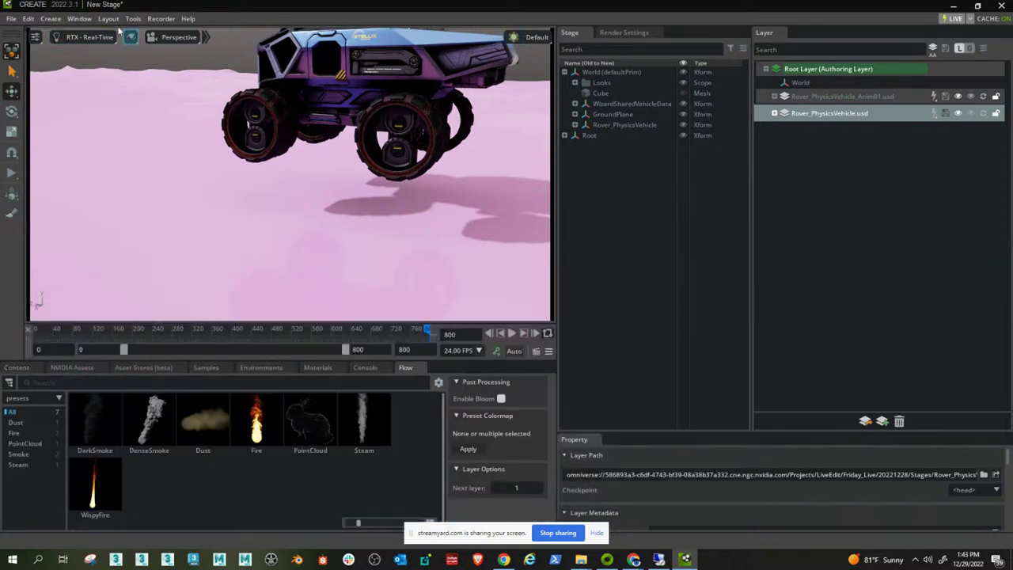
# Show the Flow Monitor and dock it above the Stage tree.
pyautogui.click(78, 19)
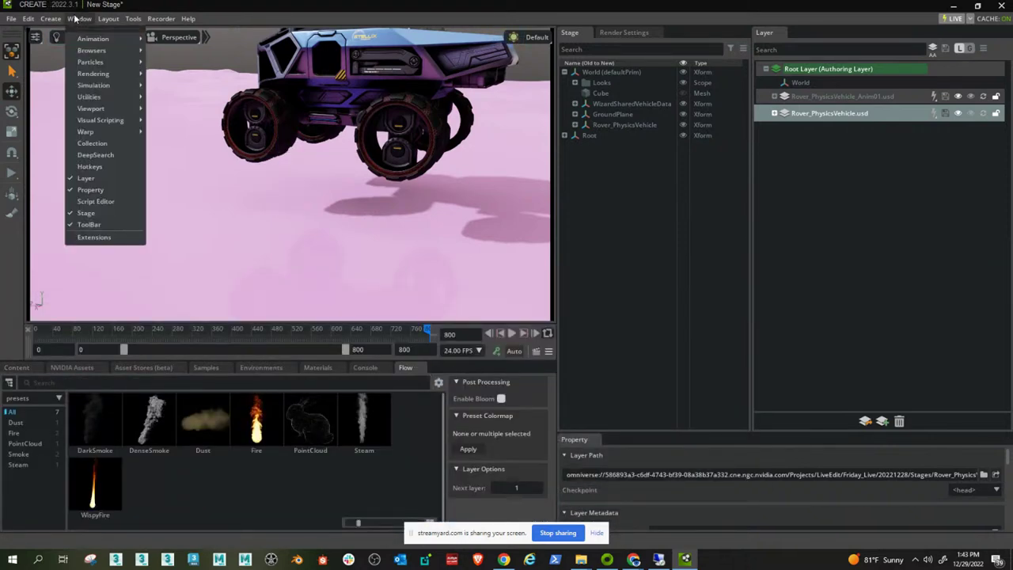
pyautogui.moveTo(101, 86)
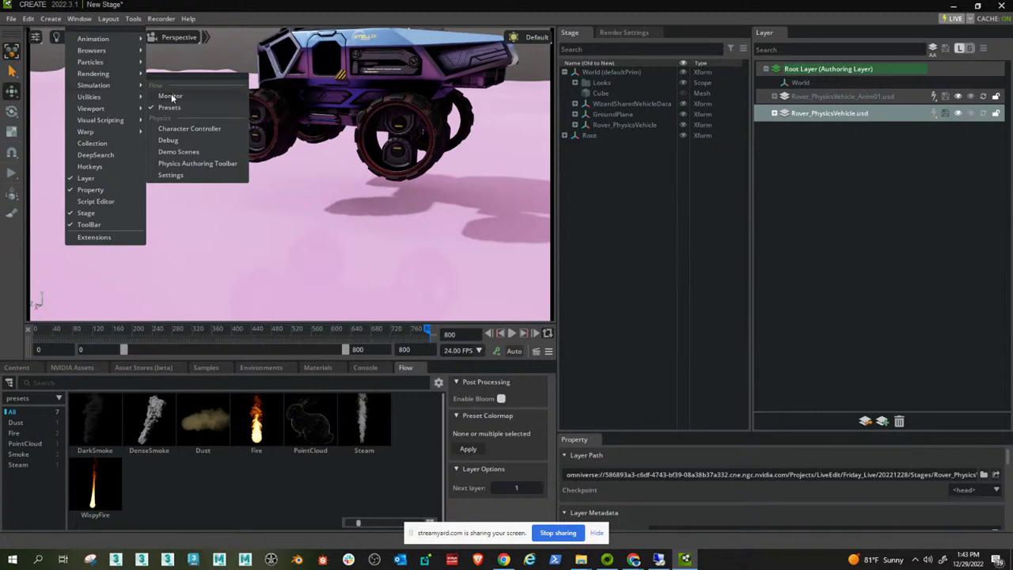
pyautogui.click(171, 93)
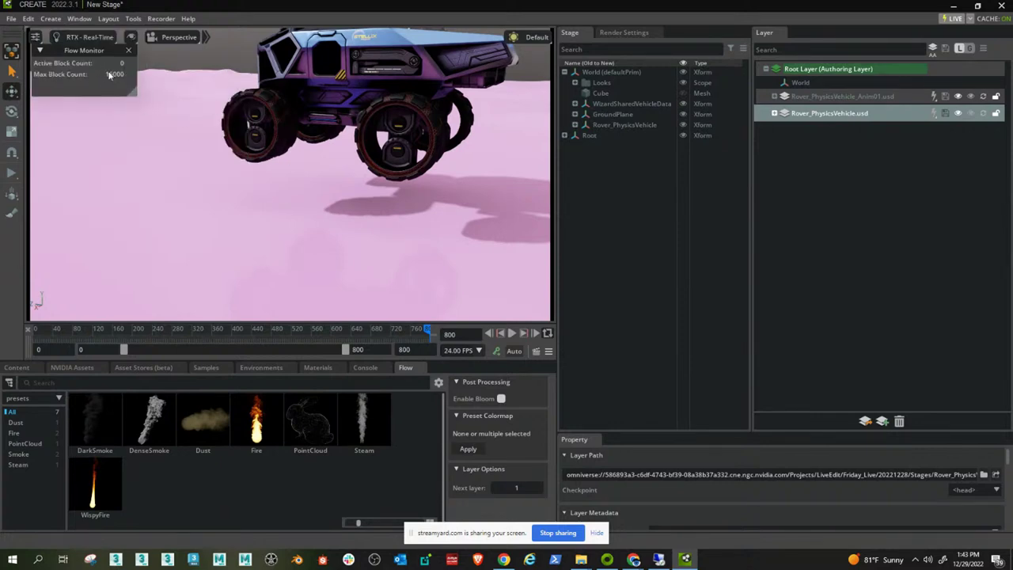
pyautogui.moveTo(72, 47); pyautogui.dragTo(647, 193)
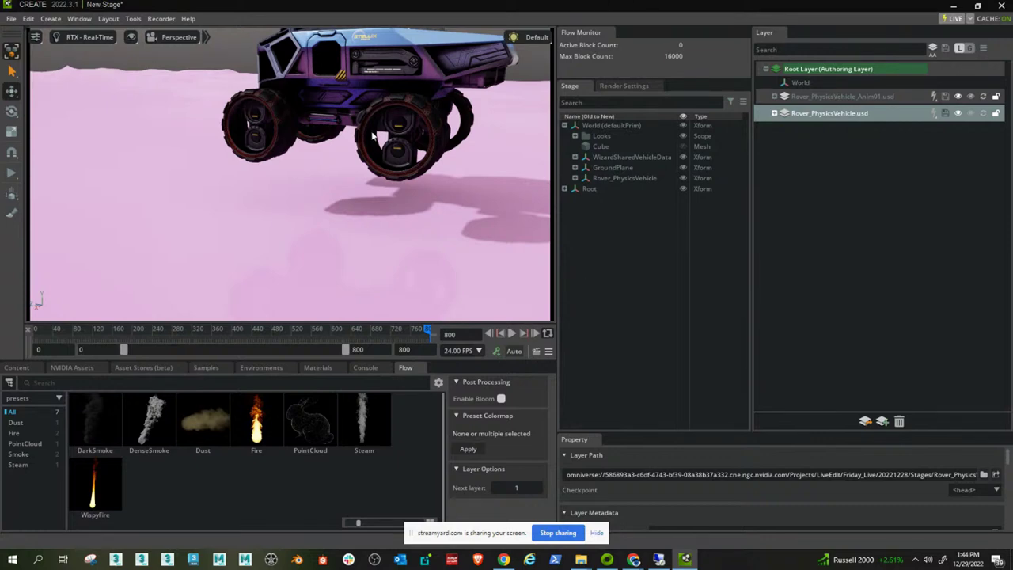
# Add the Dust flow preset under the World prim and expand its hierarchy.
pyautogui.moveTo(366, 209); pyautogui.dragTo(365, 231, button='right')
pyautogui.moveTo(214, 426); pyautogui.dragTo(599, 266)
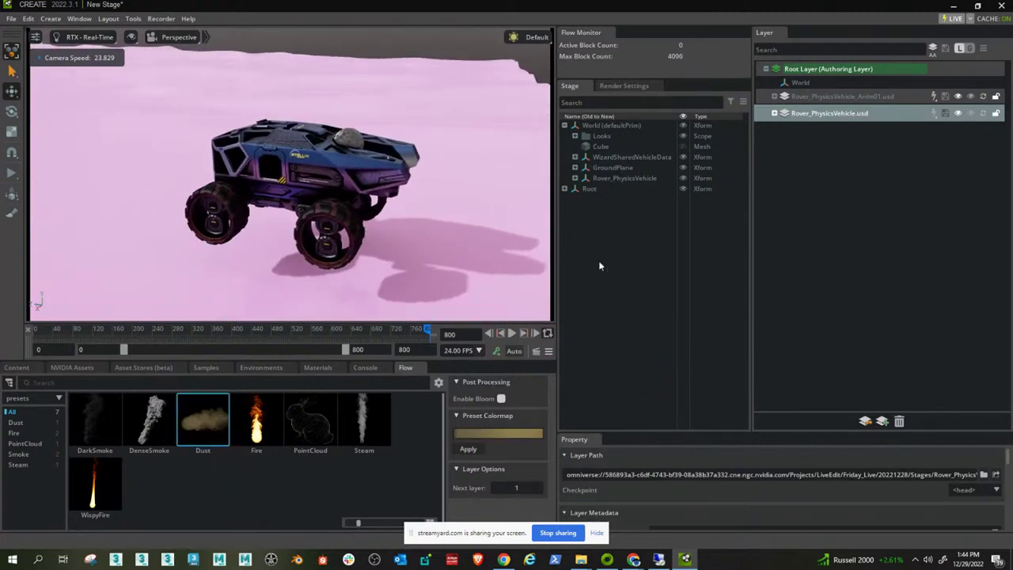
pyautogui.moveTo(200, 434); pyautogui.dragTo(610, 131)
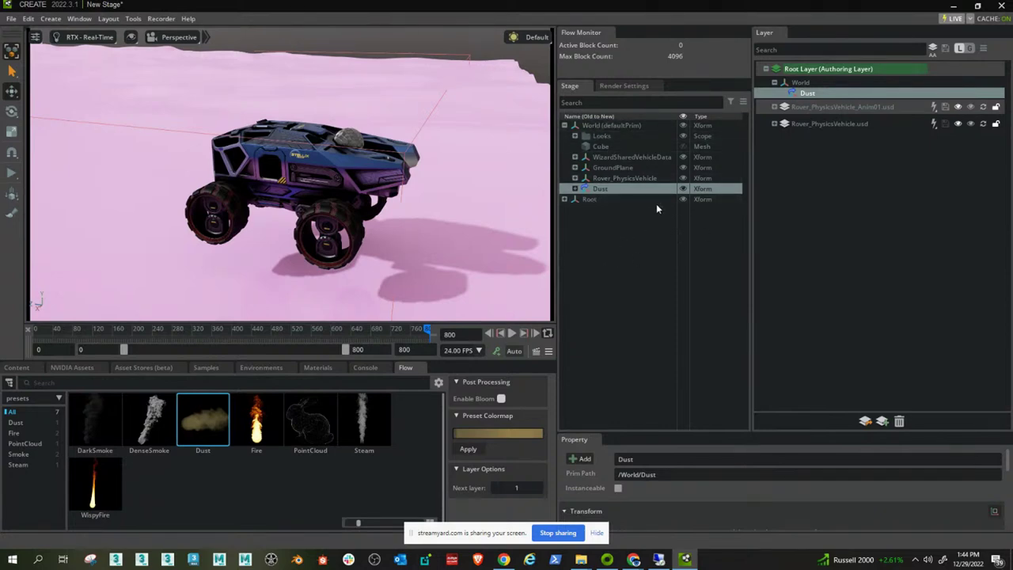
pyautogui.click(575, 189)
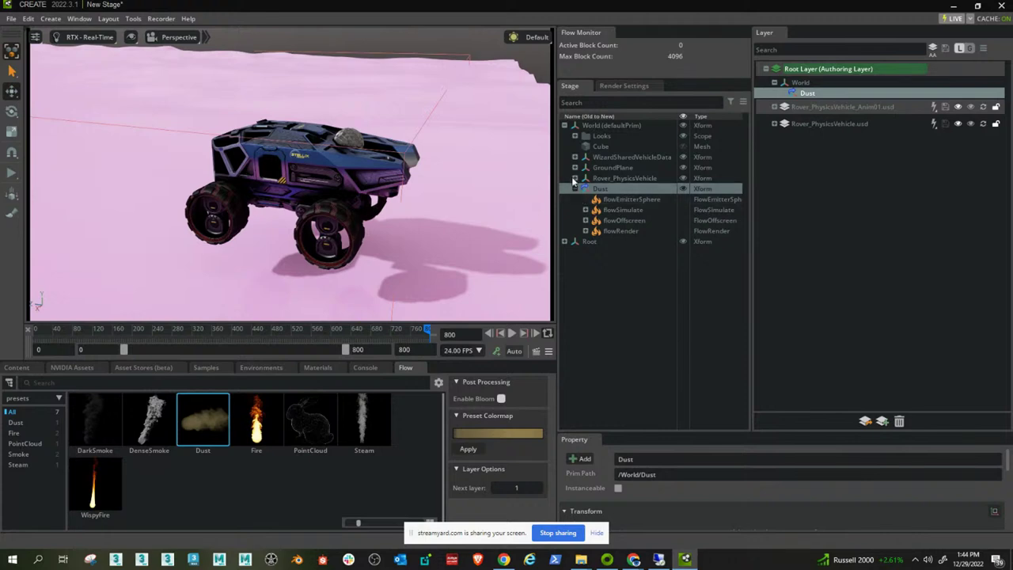
# Enlarge the property area and enable the sphere emitter of the Dust effect.
pyautogui.click(626, 200)
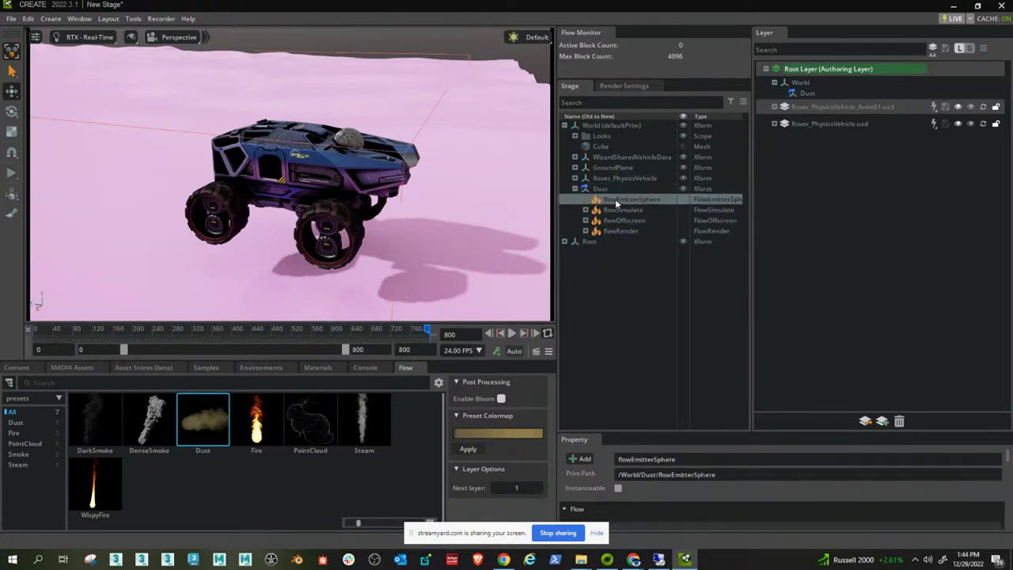
pyautogui.moveTo(690, 434); pyautogui.dragTo(712, 250)
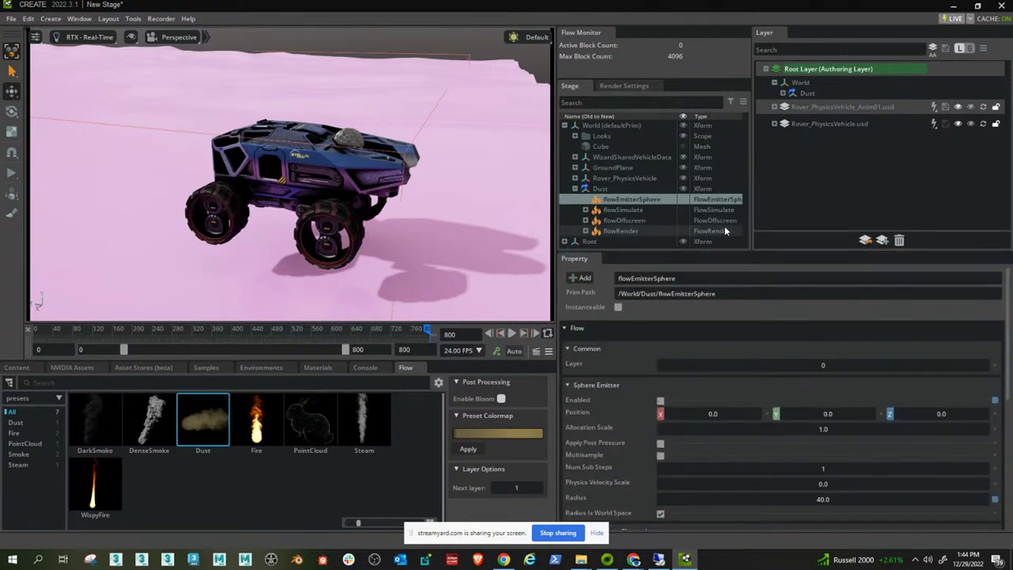
pyautogui.click(660, 402)
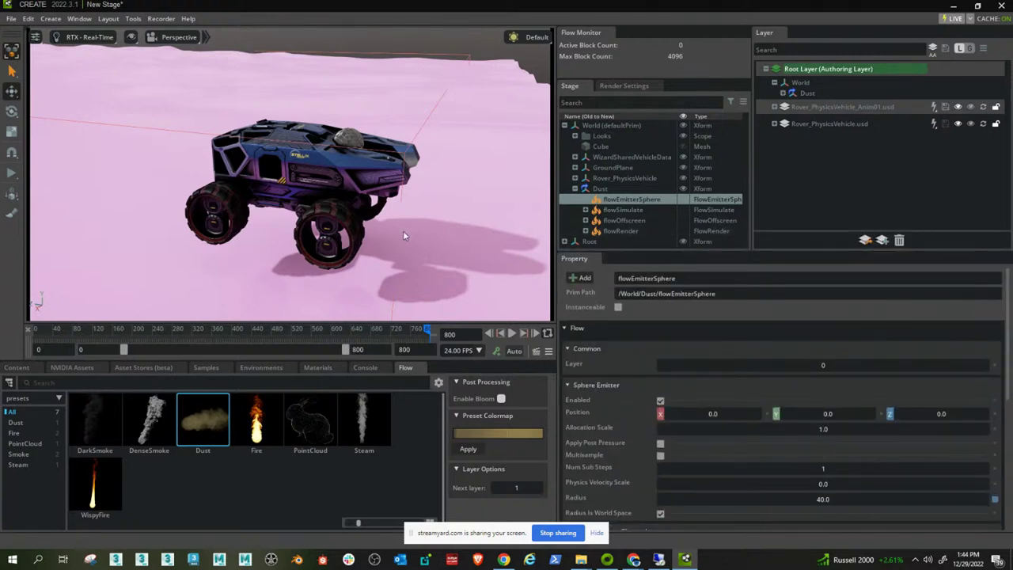
# Play the rover animation close up and again from a wider view, stopping the playback each time.
pyautogui.press('space')
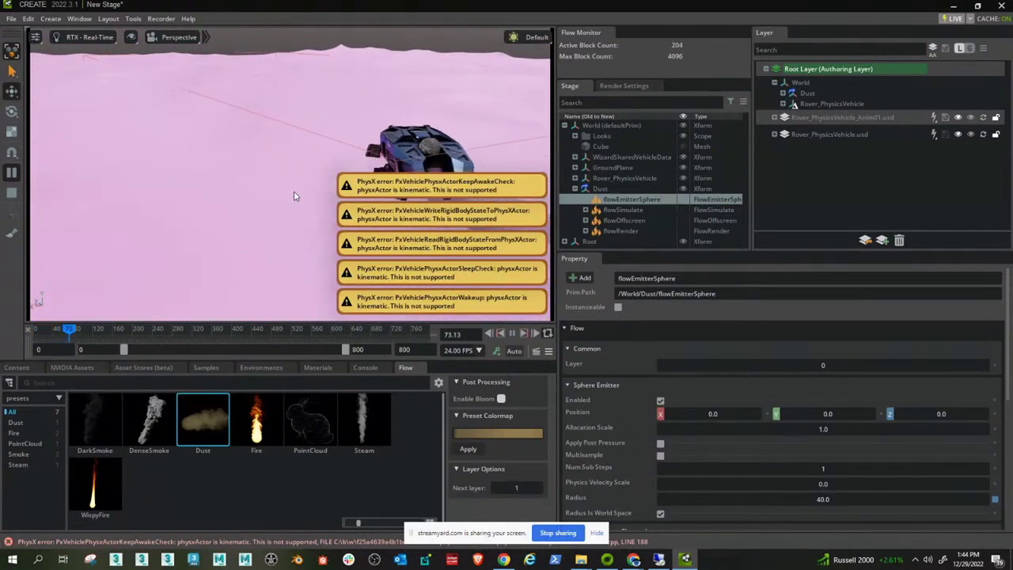
pyautogui.press('space')
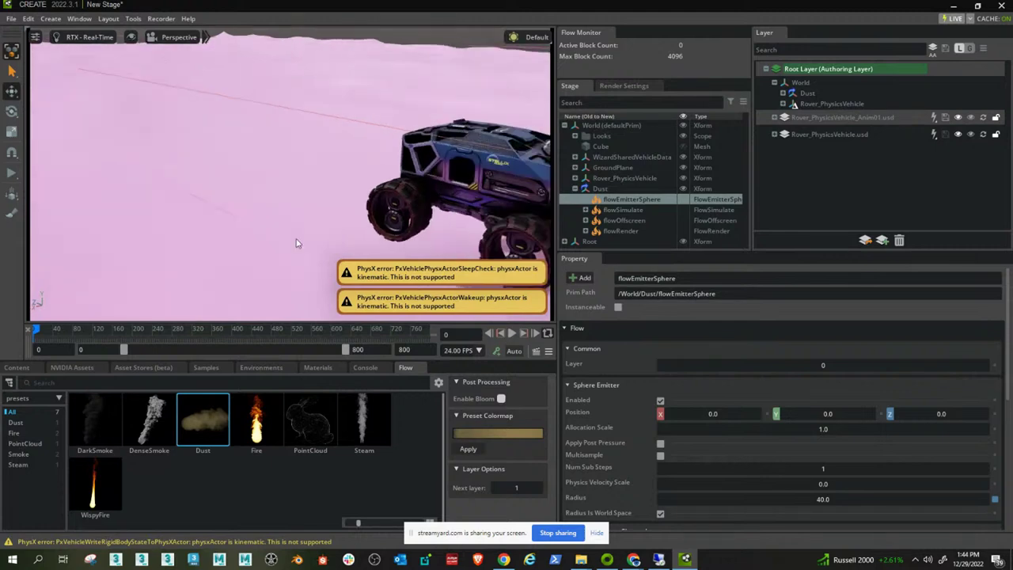
pyautogui.scroll(-10, 296, 243)
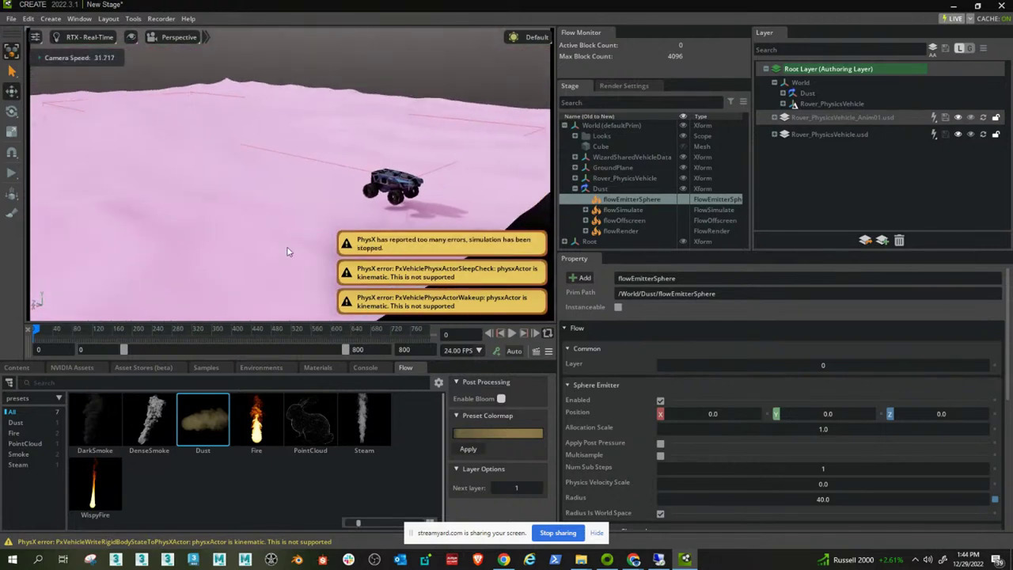
pyautogui.click(309, 233)
pyautogui.press('space')
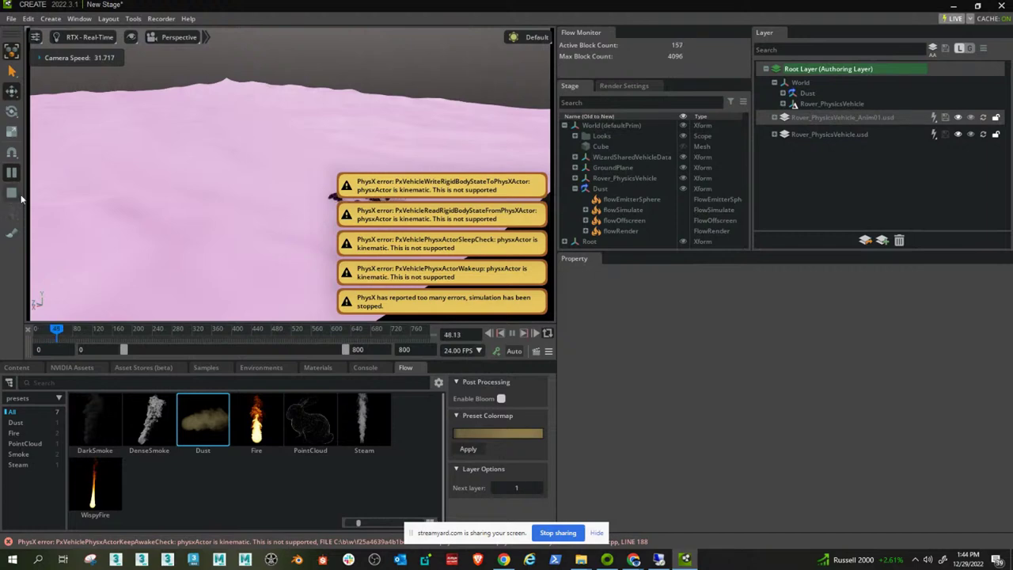
pyautogui.click(11, 193)
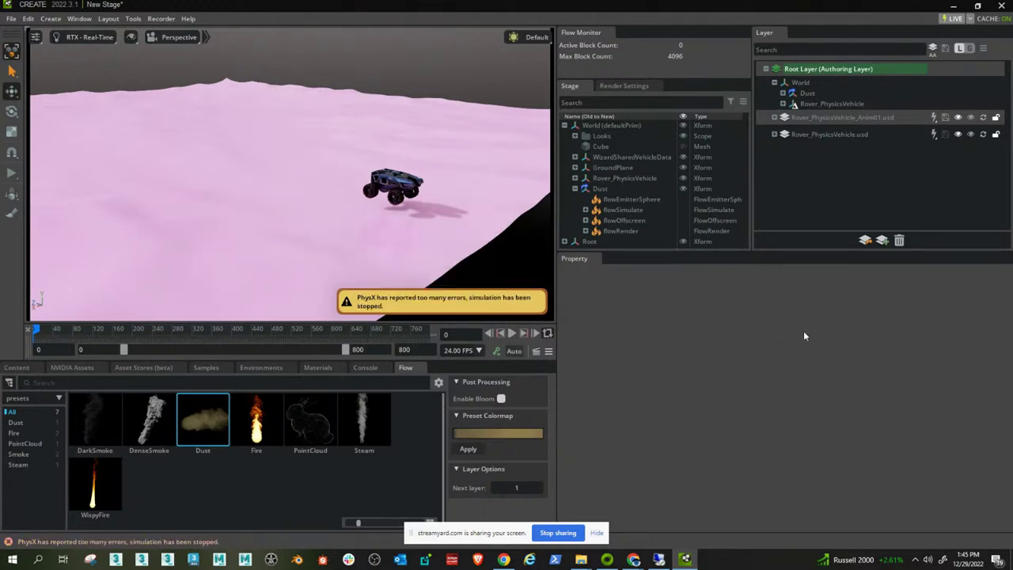
# Mute the Rover_PhysicsVehicle.usd layer and test the animation playback from the wide and a closer view.
pyautogui.click(957, 134)
pyautogui.press('space')
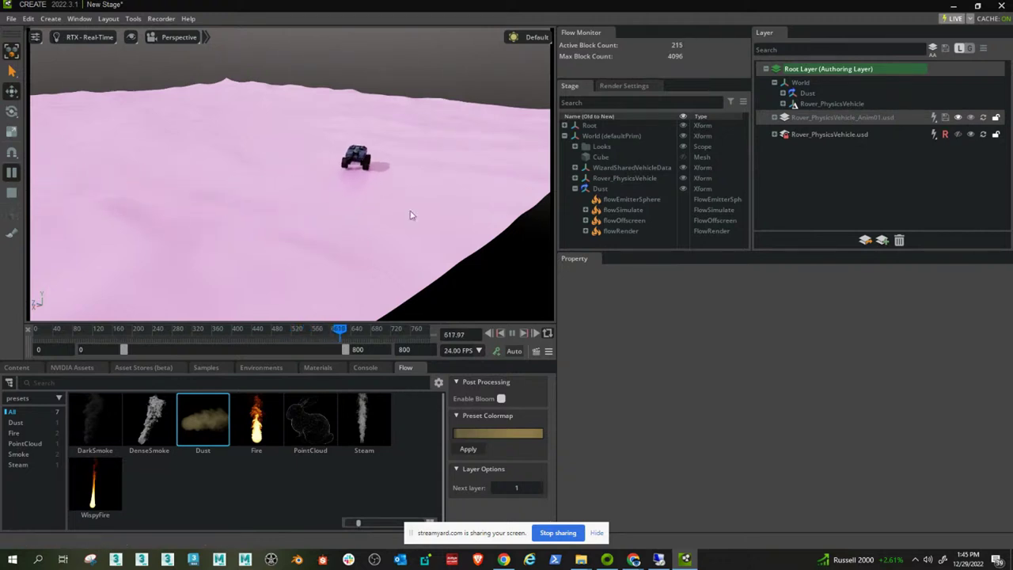
pyautogui.click(11, 196)
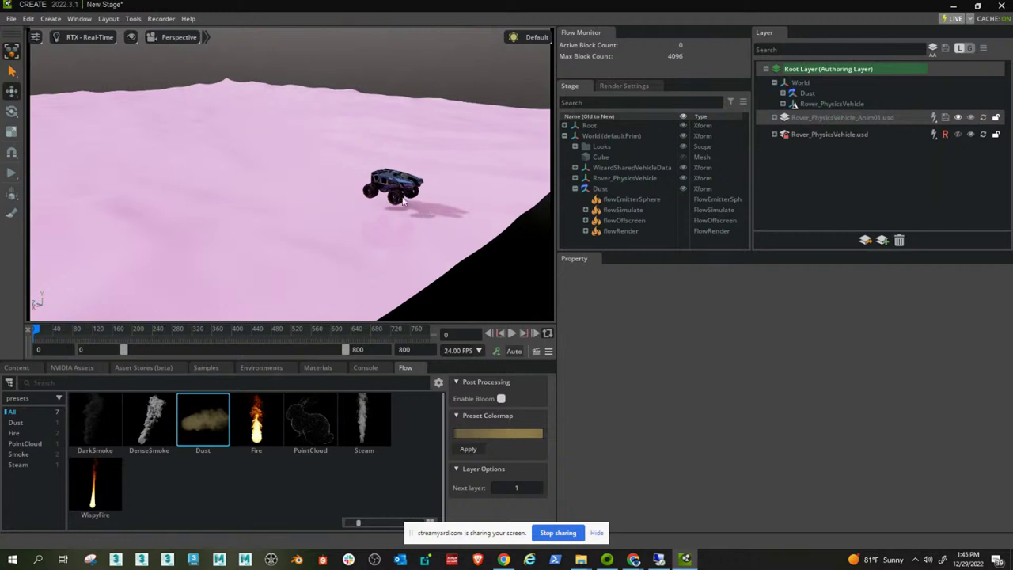
pyautogui.moveTo(432, 207); pyautogui.dragTo(407, 215, button='right')
pyautogui.press('space')
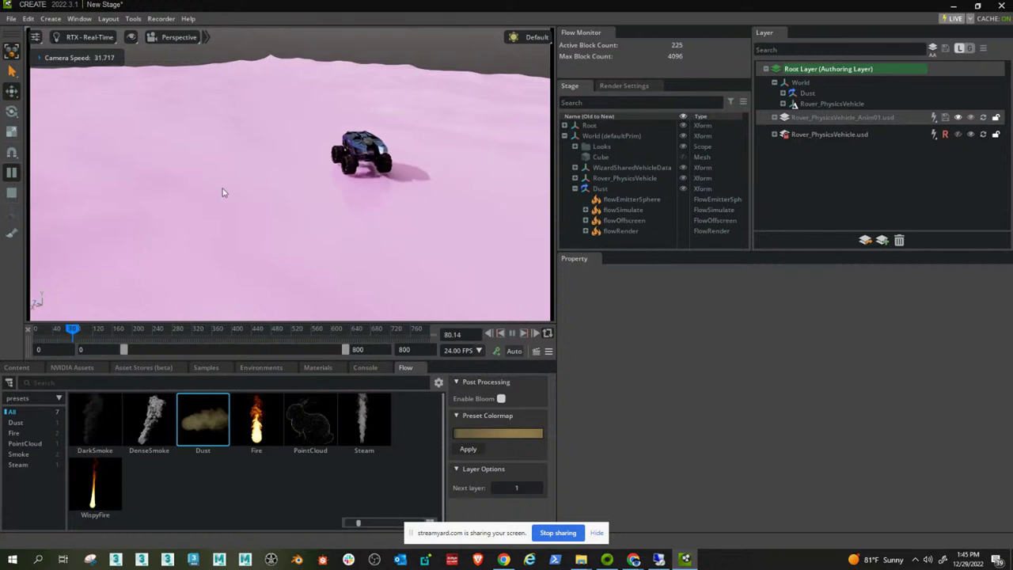
pyautogui.click(9, 194)
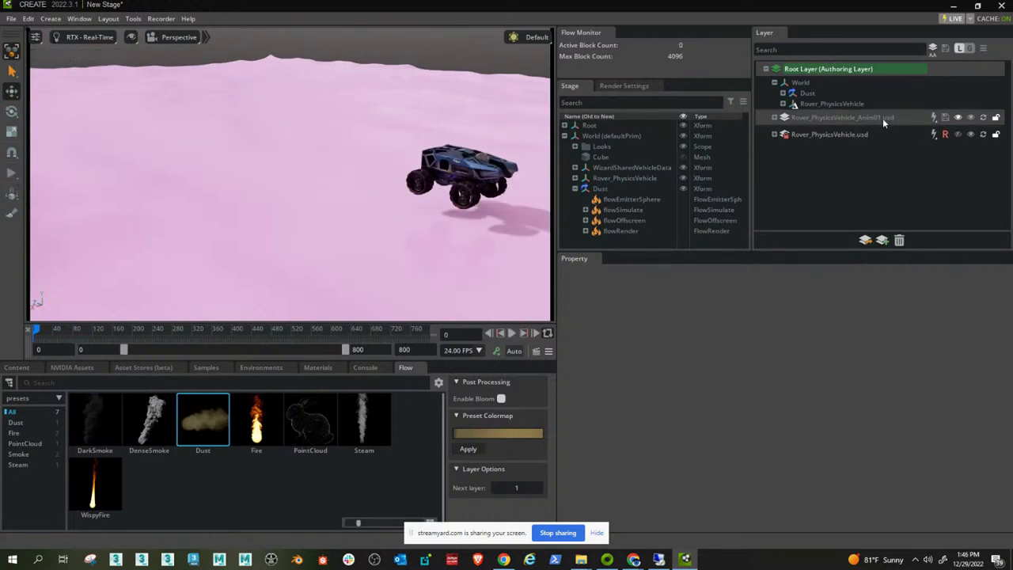
# Delete the Rover_PhysicsVehicle delta from the root layer.
pyautogui.click(845, 104)
pyautogui.rightClick(845, 104)
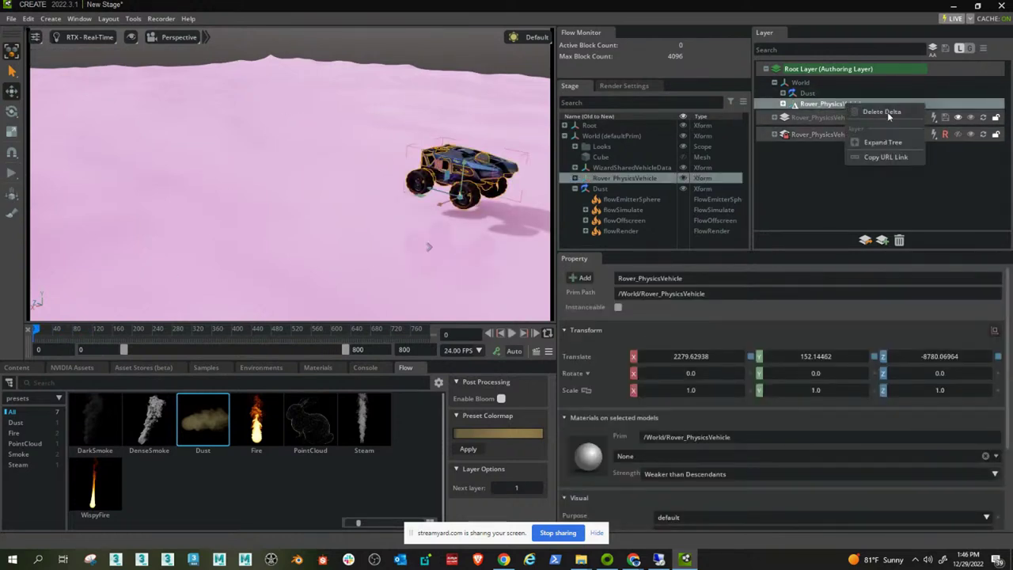
pyautogui.click(887, 111)
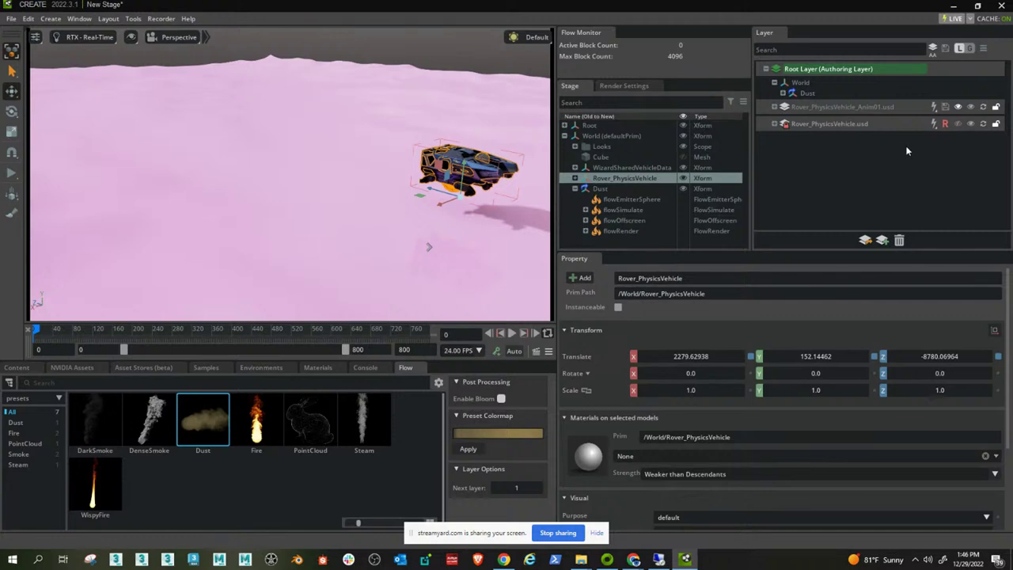
# Remove the Rover_PhysicsVehicle.usd layer from the stage and play the animation briefly to test it.
pyautogui.click(841, 121)
pyautogui.rightClick(841, 121)
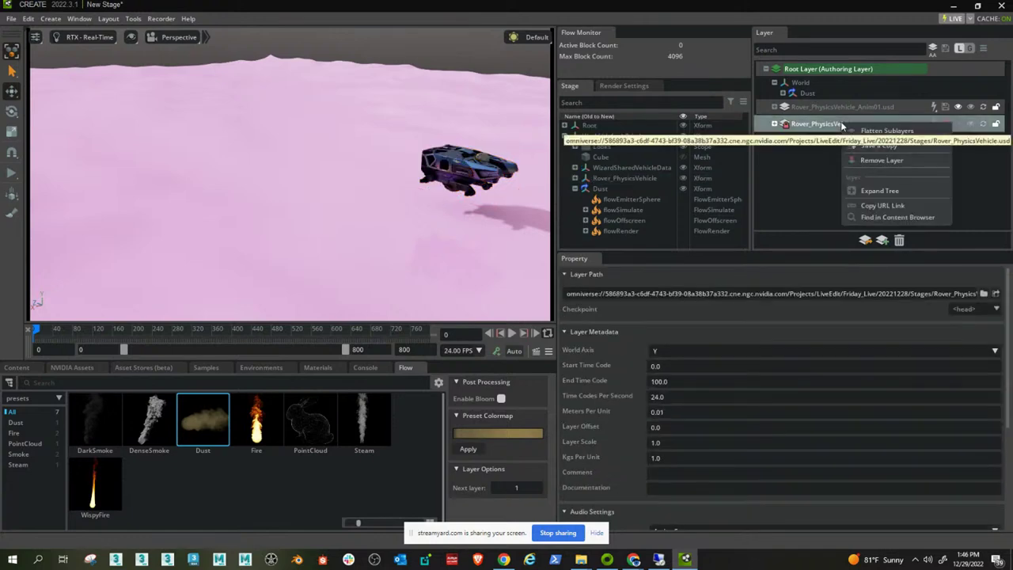
pyautogui.click(882, 160)
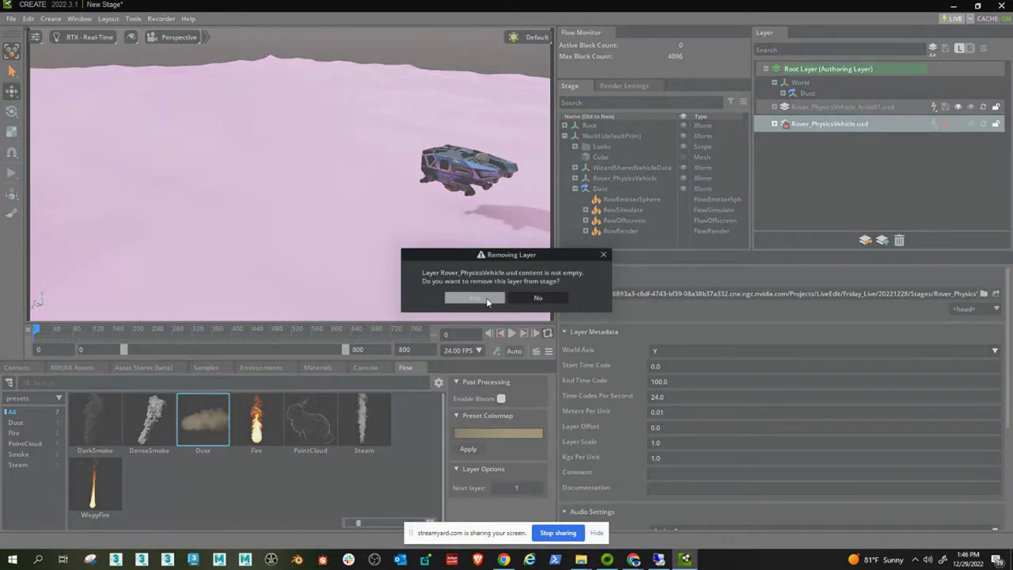
pyautogui.press('Return')
pyautogui.press('space')
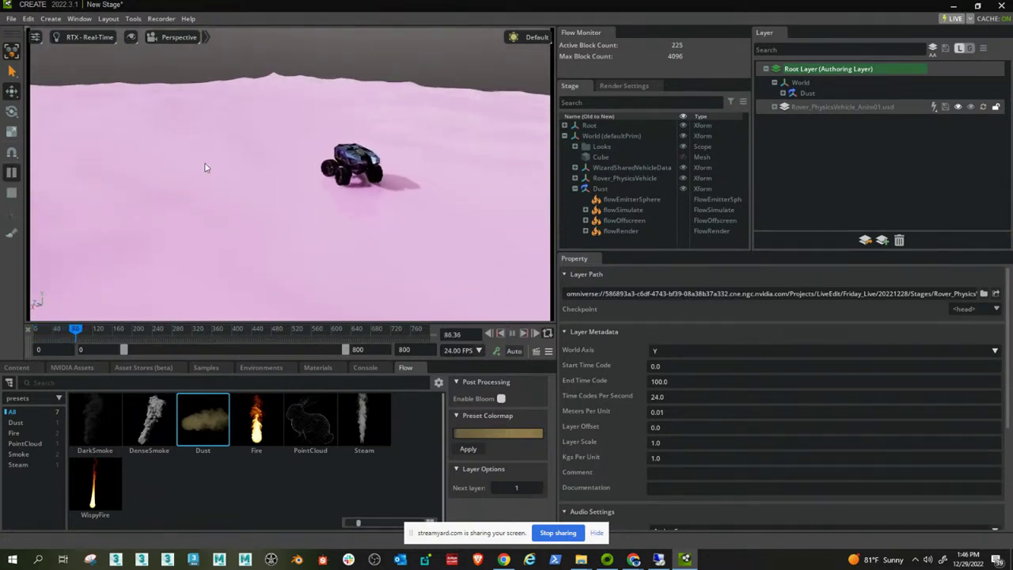
pyautogui.click(8, 196)
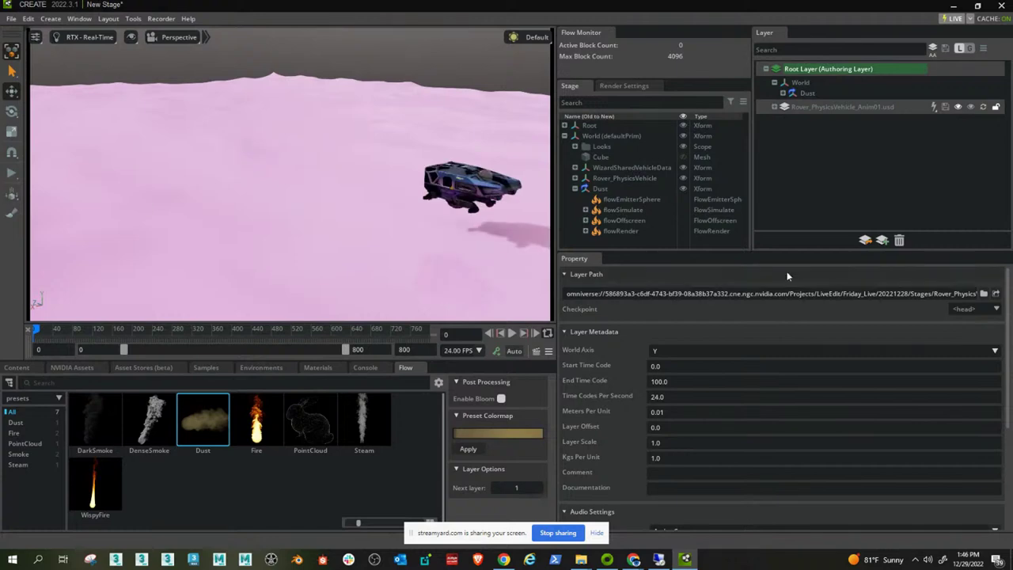
# Raise the Dust prim above the terrain to a Y translation of about 505.
pyautogui.moveTo(685, 252); pyautogui.dragTo(686, 301)
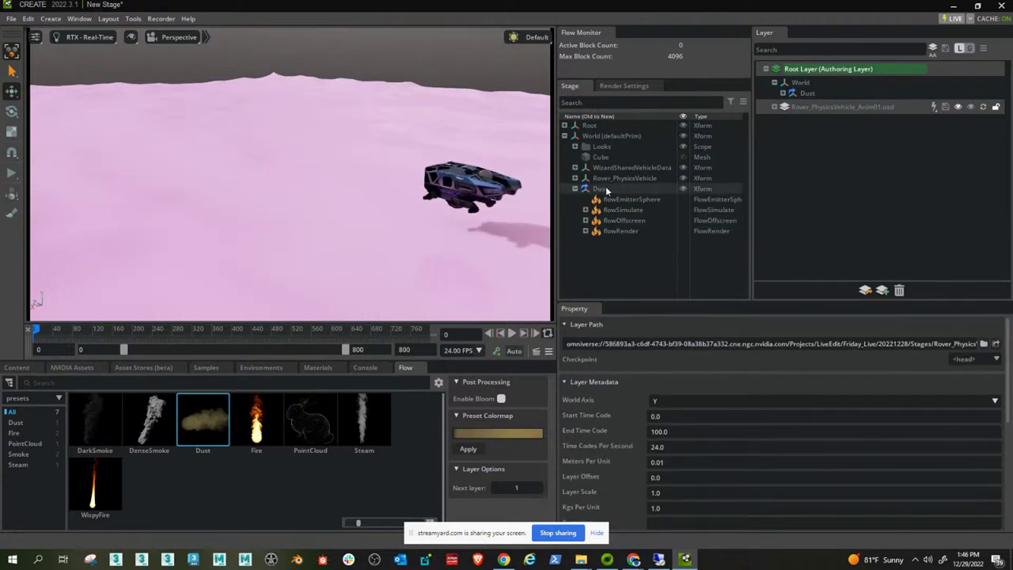
pyautogui.click(609, 188)
pyautogui.moveTo(189, 94); pyautogui.dragTo(183, 86)
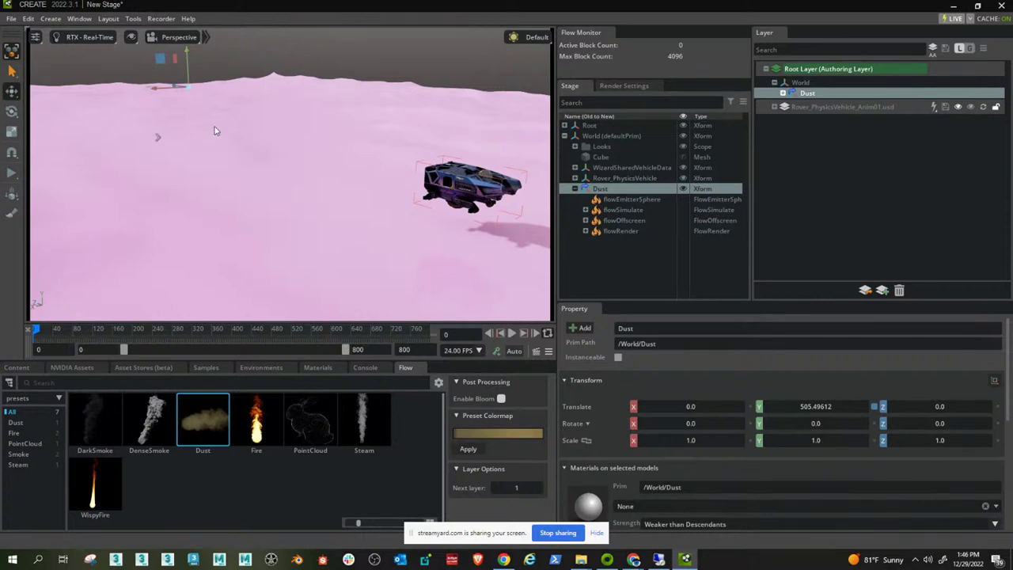
# Play the simulation, examine the dust plume up close and stop the playback.
pyautogui.press('space')
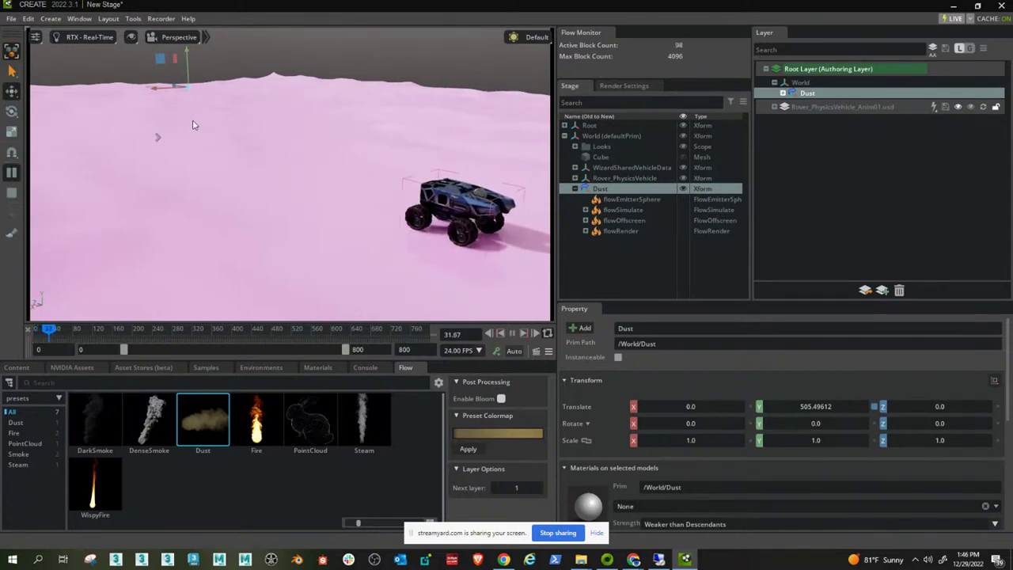
pyautogui.moveTo(190, 123); pyautogui.dragTo(166, 168, button='right')
pyautogui.scroll(2, 208, 181)
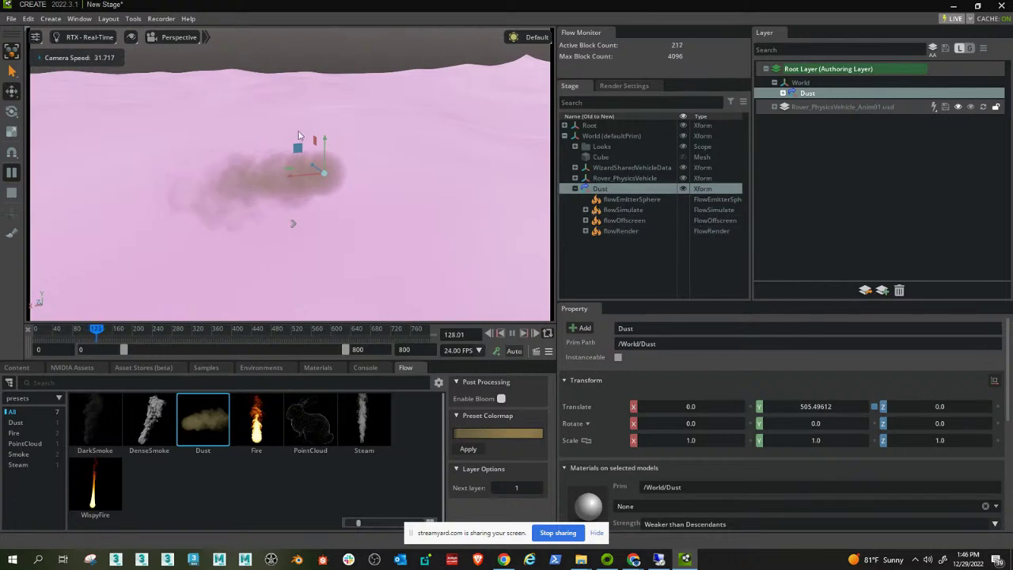
pyautogui.click(11, 193)
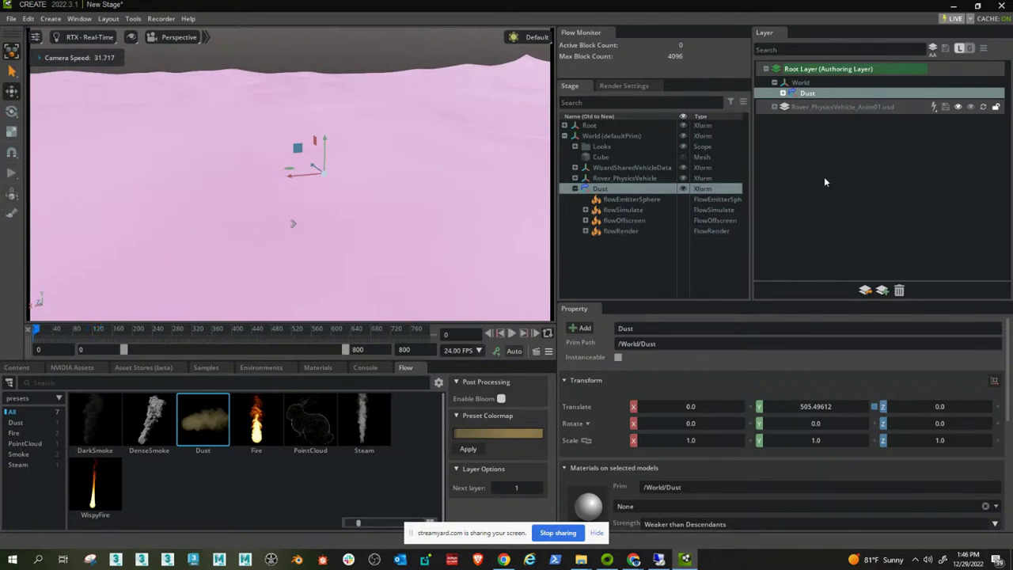
# Disable the Dust effect's flowEmitterSphere in its Sphere Emitter properties.
pyautogui.click(615, 199)
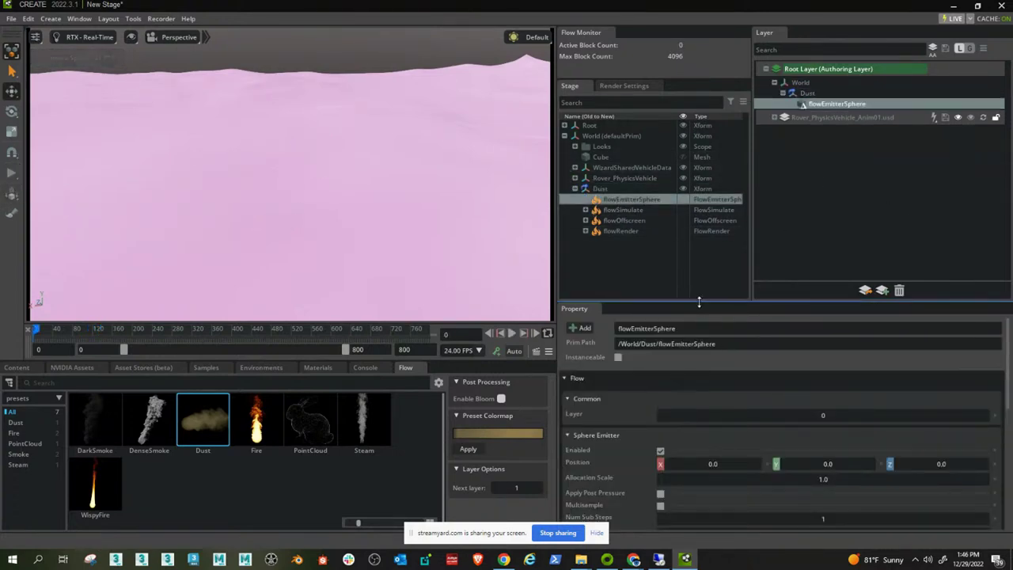
pyautogui.moveTo(698, 302); pyautogui.dragTo(699, 246)
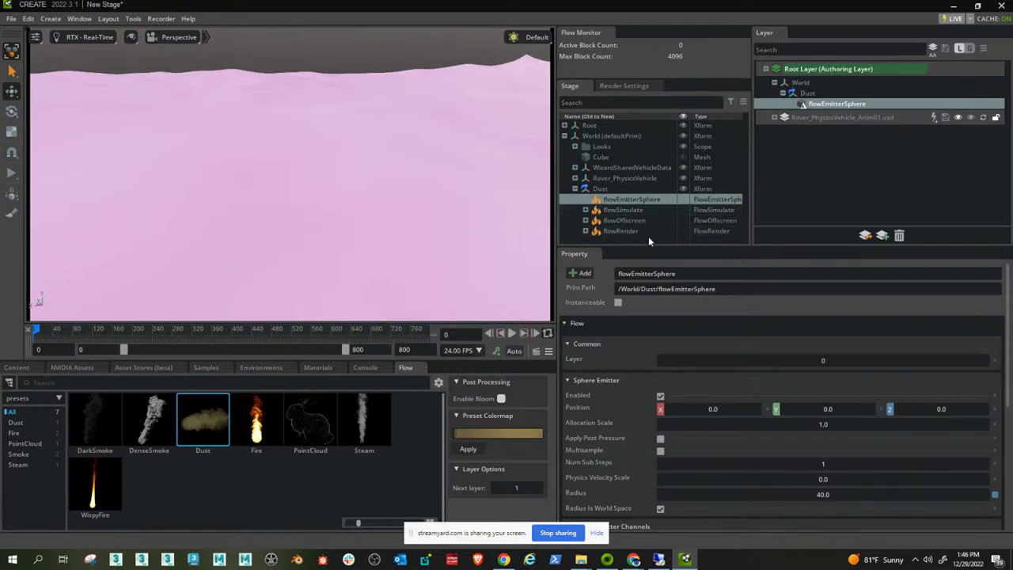
pyautogui.click(80, 19)
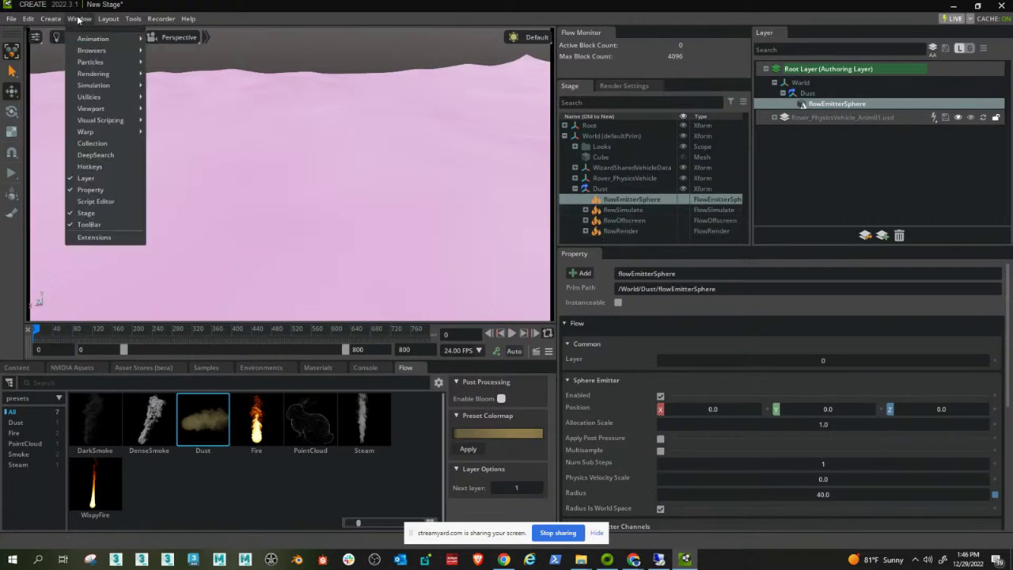
pyautogui.moveTo(52, 19)
pyautogui.moveTo(65, 131)
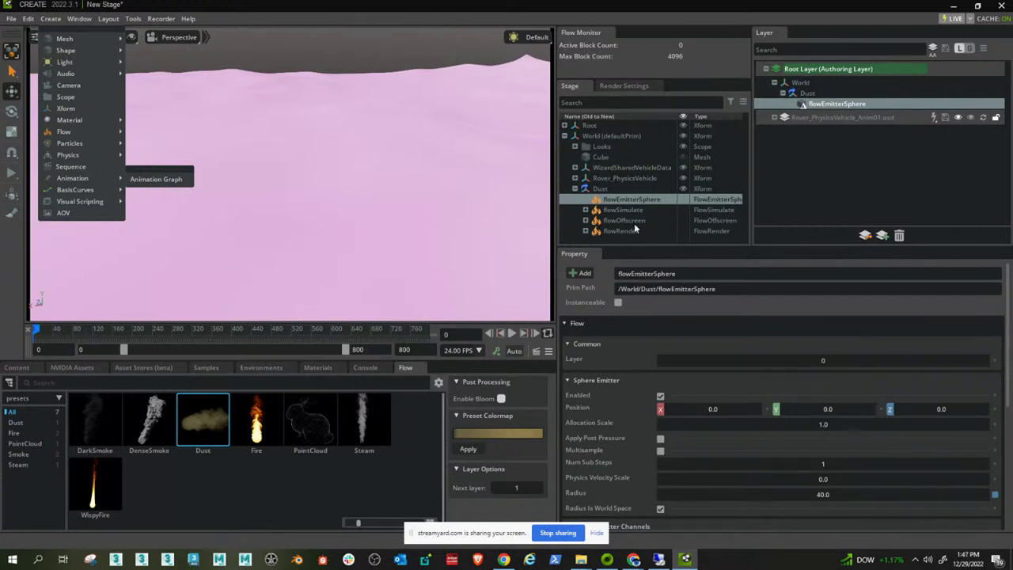
pyautogui.click(660, 397)
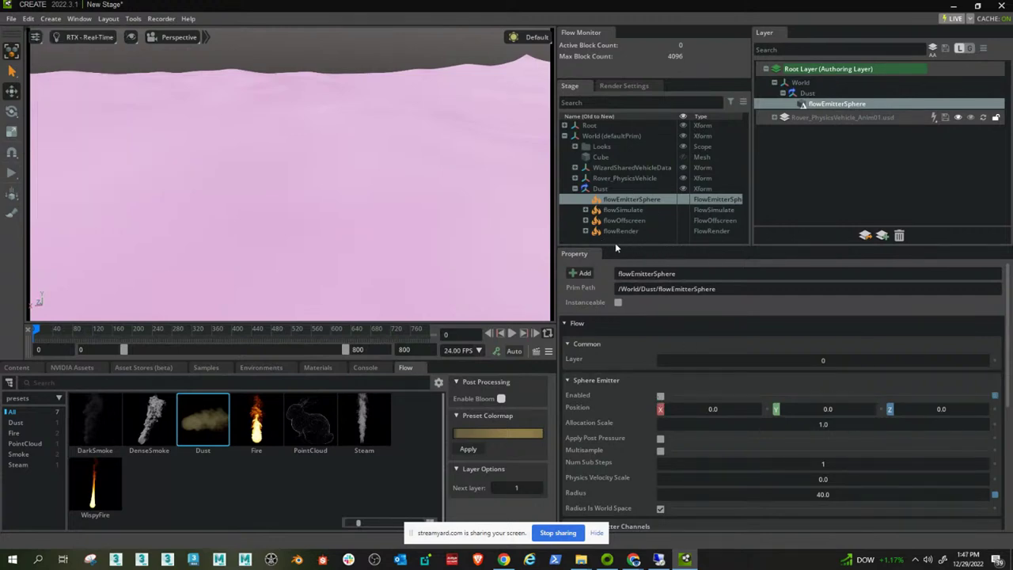
# Collapse the Dust prim in the Stage tree and create a Flow box emitter under flowEmitterSphere.
pyautogui.moveTo(656, 247); pyautogui.dragTo(643, 342)
pyautogui.click(574, 190)
pyautogui.scroll(2, 292, 227)
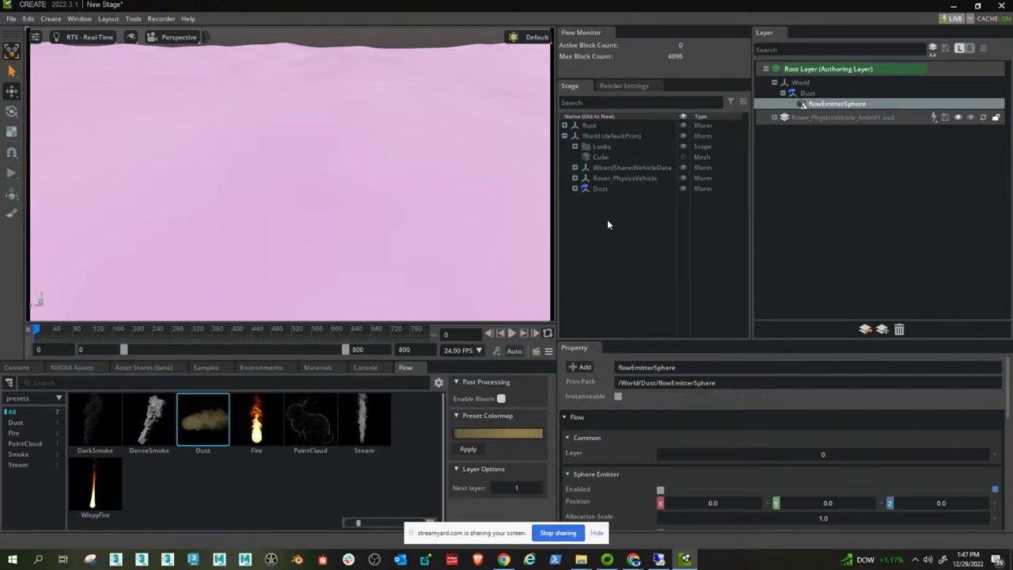
pyautogui.click(51, 19)
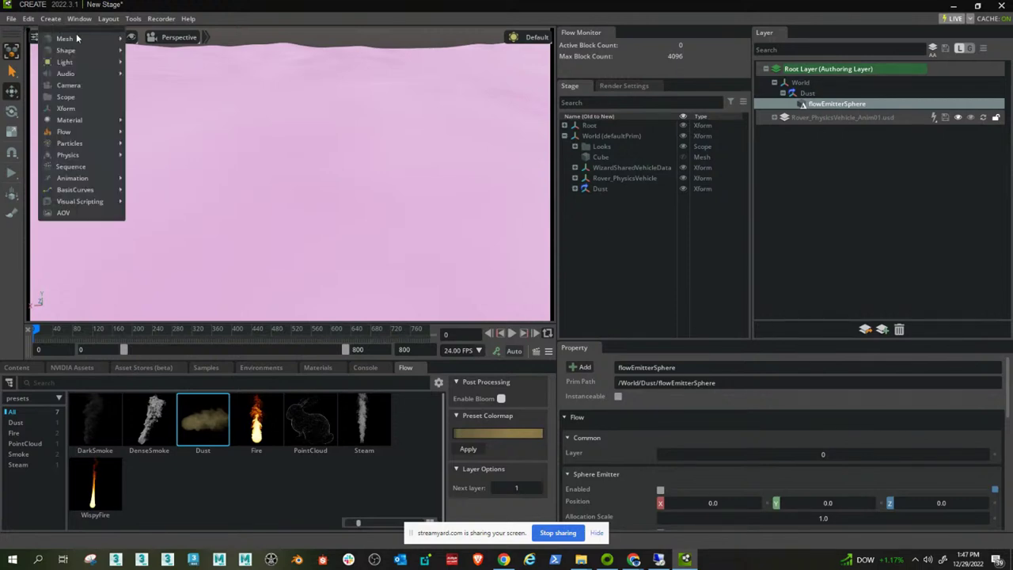
pyautogui.moveTo(70, 135)
pyautogui.click(154, 145)
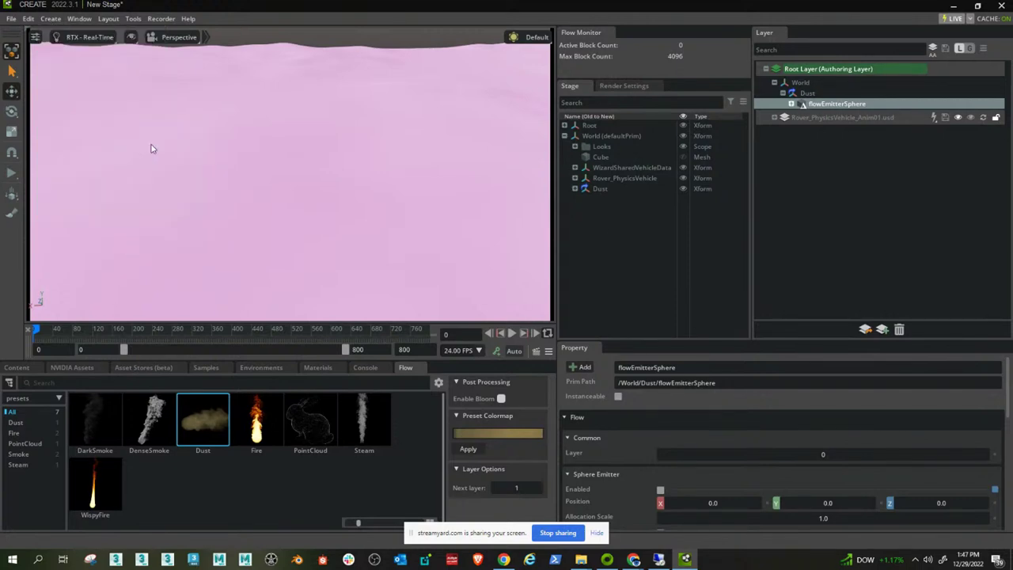
# Search the Stage for "box" and widen the Stage area to read the box emitter's full path.
pyautogui.click(575, 190)
pyautogui.click(575, 189)
pyautogui.click(617, 103)
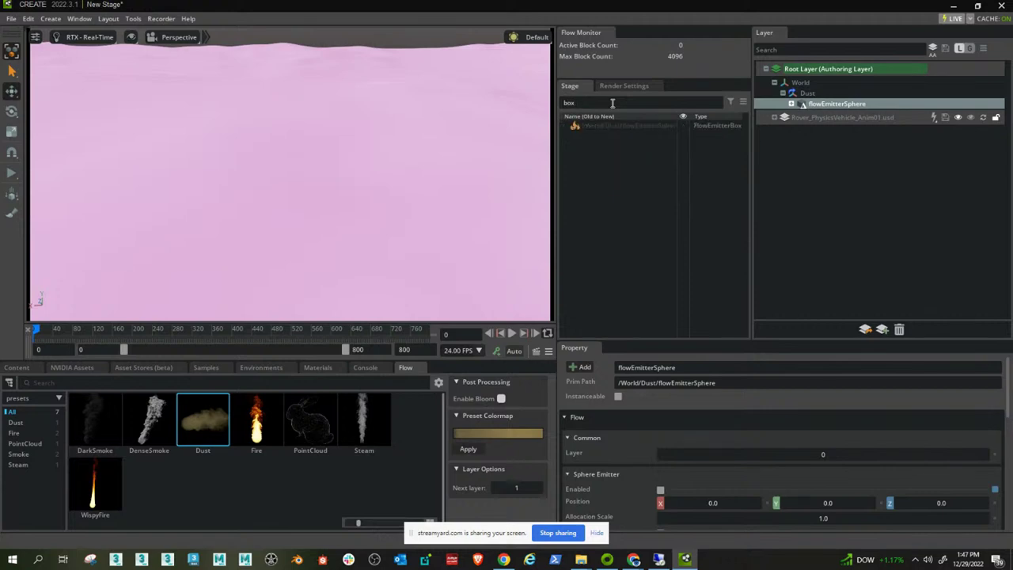
pyautogui.moveTo(556, 150); pyautogui.dragTo(442, 180)
pyautogui.click(506, 139)
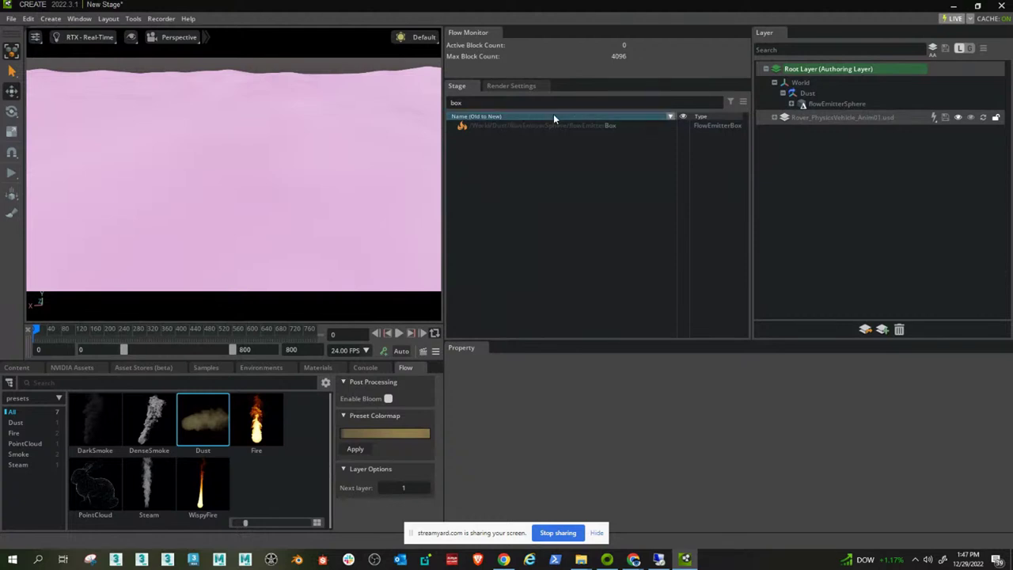
# Clear the Stage search and expand the World prim to show its children.
pyautogui.press('BackSpace')
pyautogui.press('BackSpace')
pyautogui.press('BackSpace')
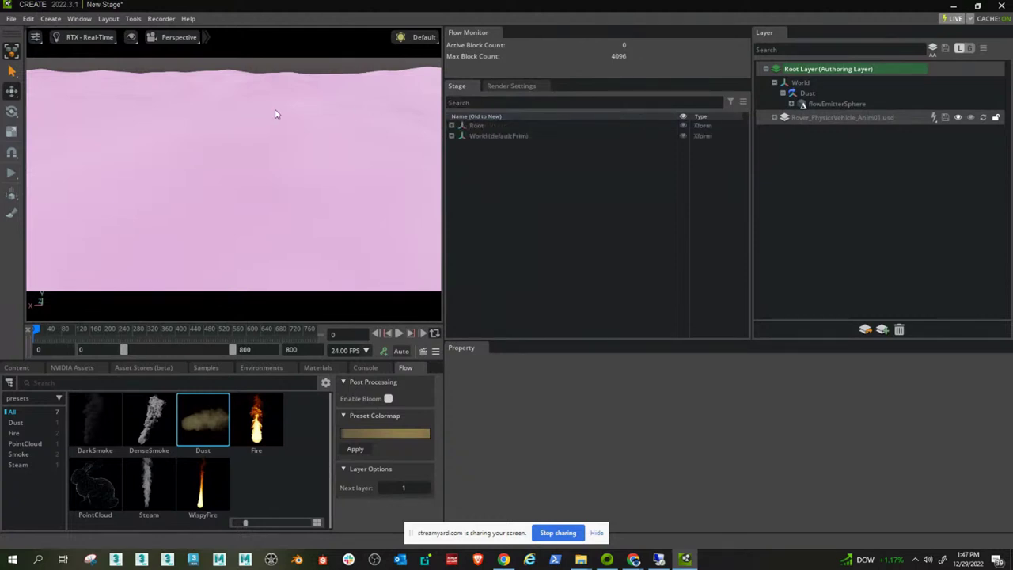
pyautogui.click(452, 135)
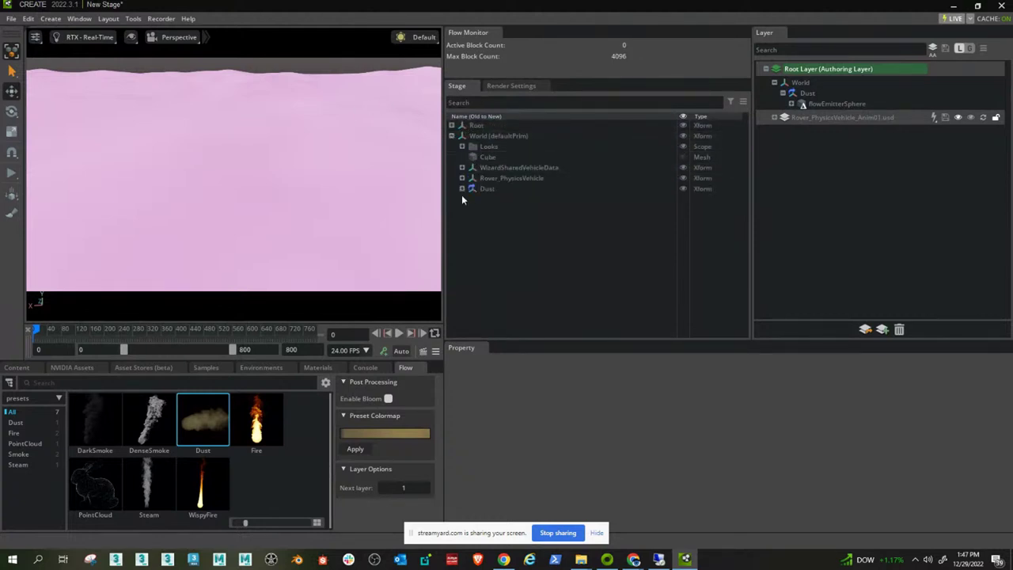
# Move flowEmitterBox out of flowEmitterSphere so it sits directly under the World prim.
pyautogui.click(463, 190)
pyautogui.click(473, 200)
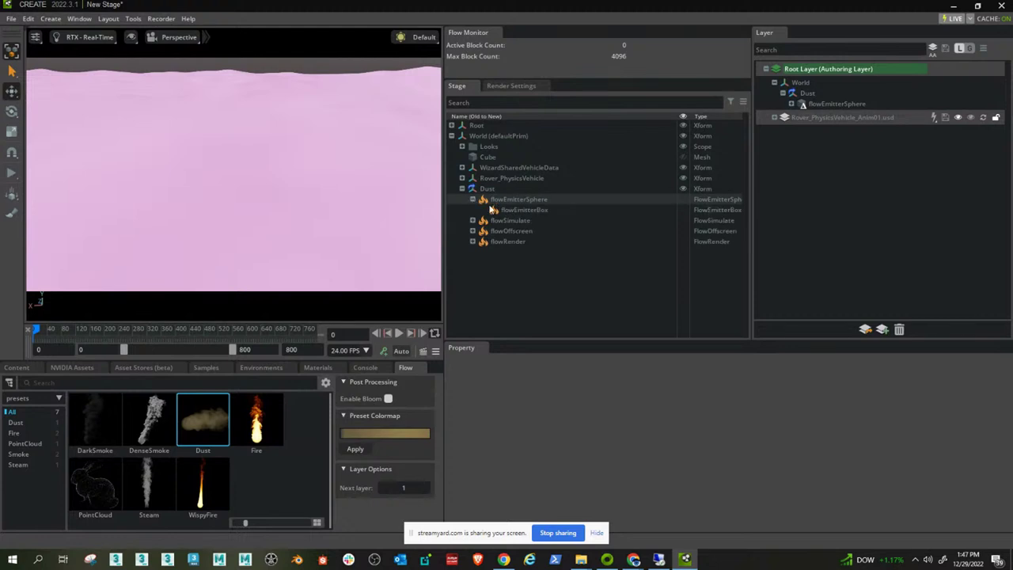
pyautogui.click(532, 209)
pyautogui.moveTo(521, 209); pyautogui.dragTo(499, 135)
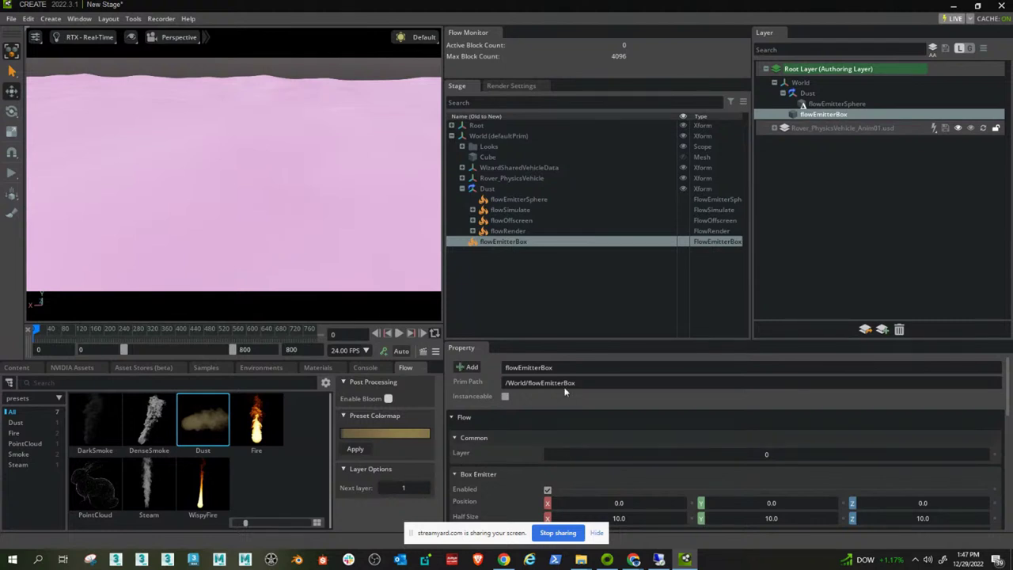
pyautogui.moveTo(237, 222); pyautogui.dragTo(231, 213, button='right')
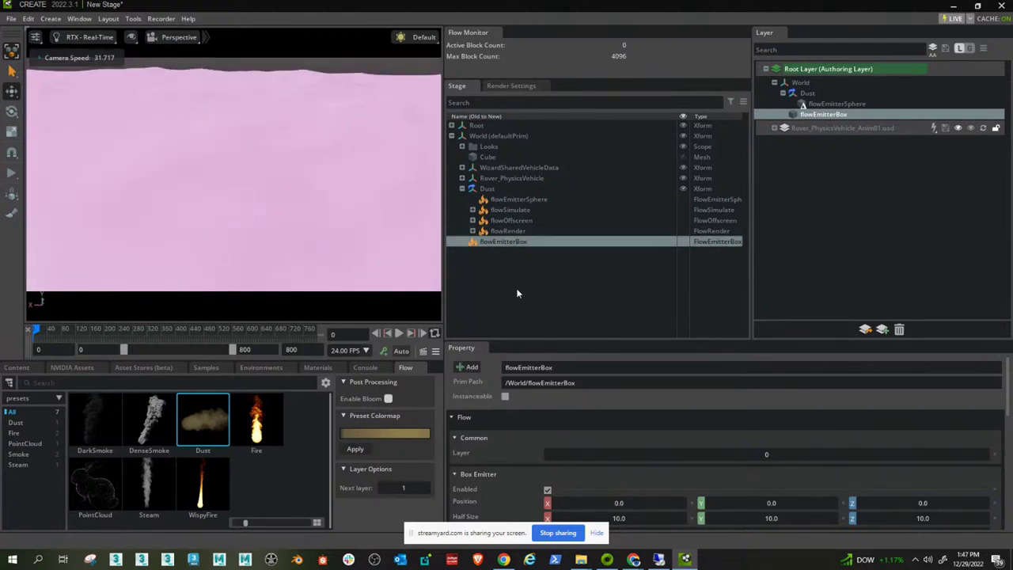
# Group flowEmitterBox and rename the new group Emitter_Wheel01.
pyautogui.hotkey('ctrl', 'g')
pyautogui.doubleClick(492, 242)
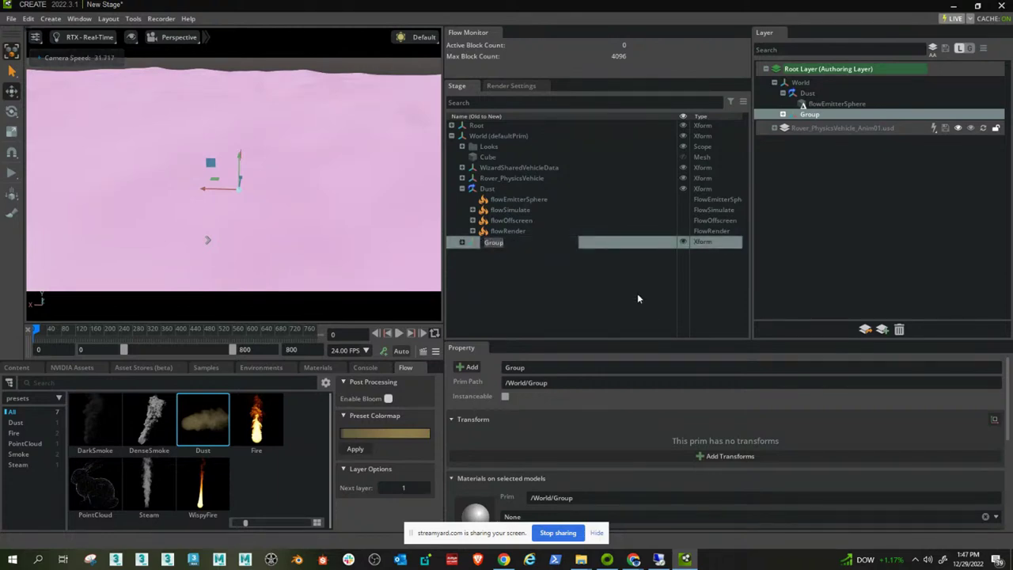
pyautogui.write('W')
pyautogui.press('BackSpace')
pyautogui.write('Emitter_Wheel01')
pyautogui.press('Return')
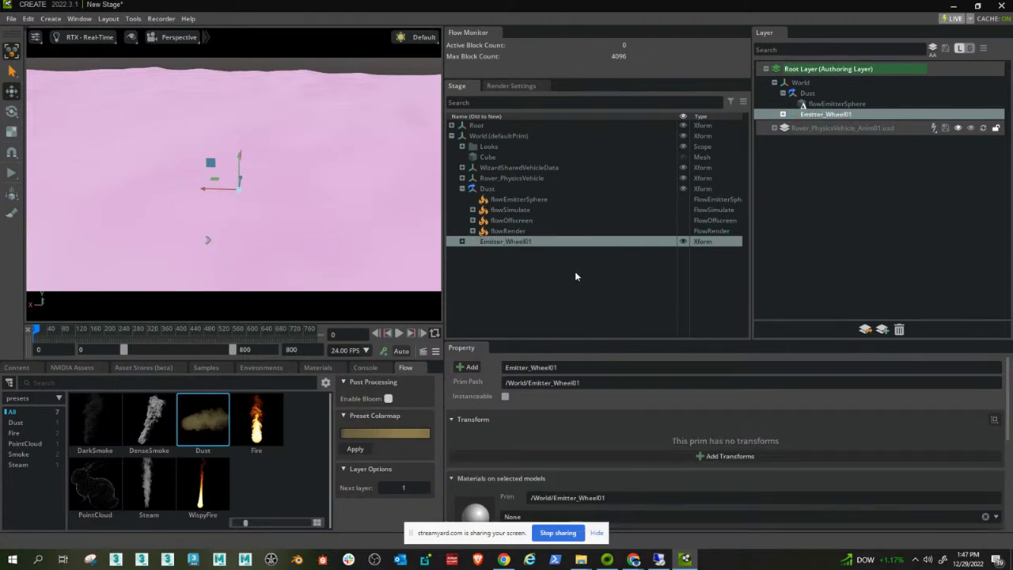
# Create a cube mesh inside Emitter_Wheel01 and raise the whole group about 307 units along Y.
pyautogui.click(461, 241)
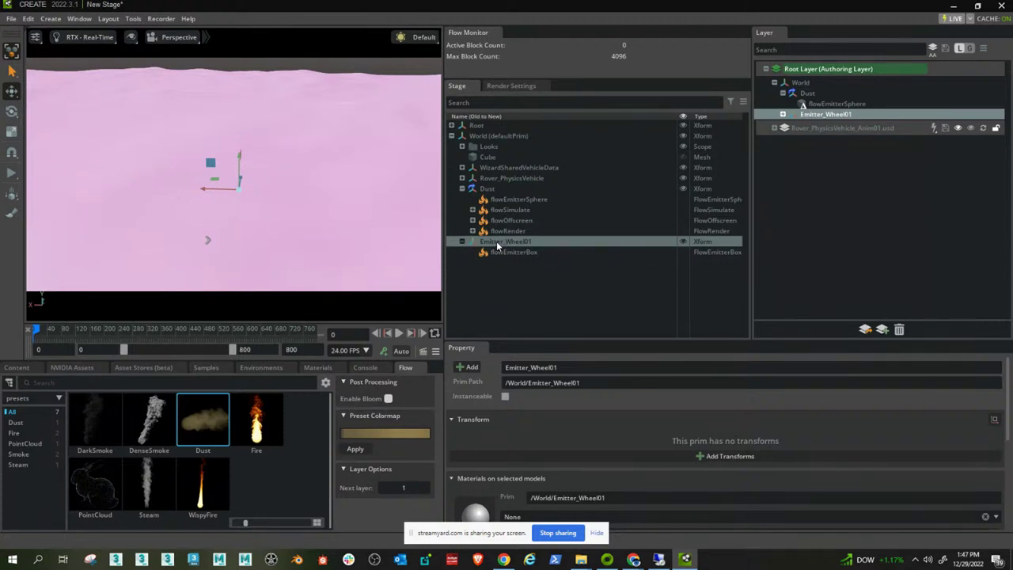
pyautogui.rightClick(496, 240)
pyautogui.moveTo(554, 265)
pyautogui.moveTo(671, 266)
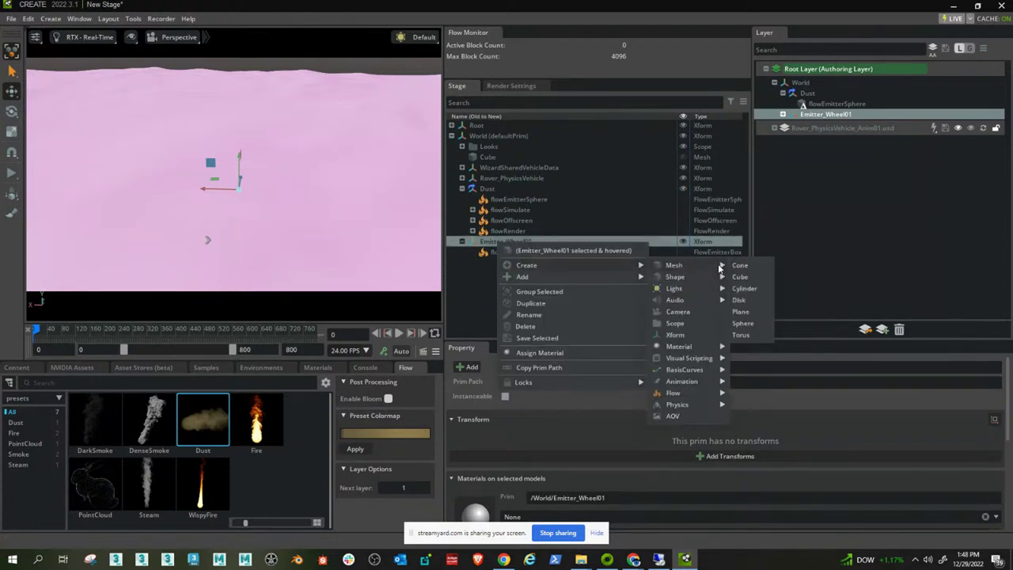
pyautogui.click(742, 277)
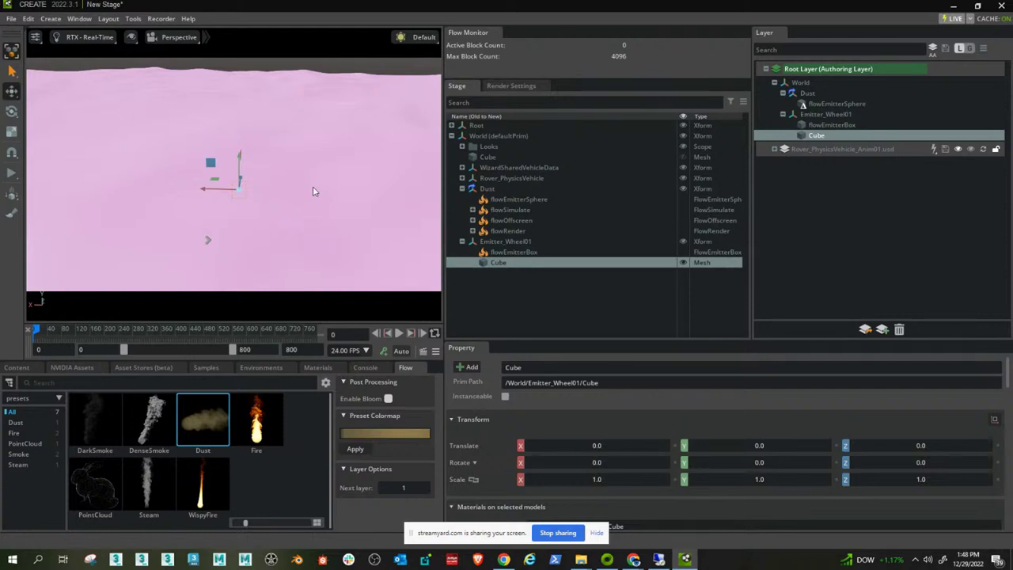
pyautogui.click(510, 242)
pyautogui.moveTo(236, 165); pyautogui.dragTo(238, 129)
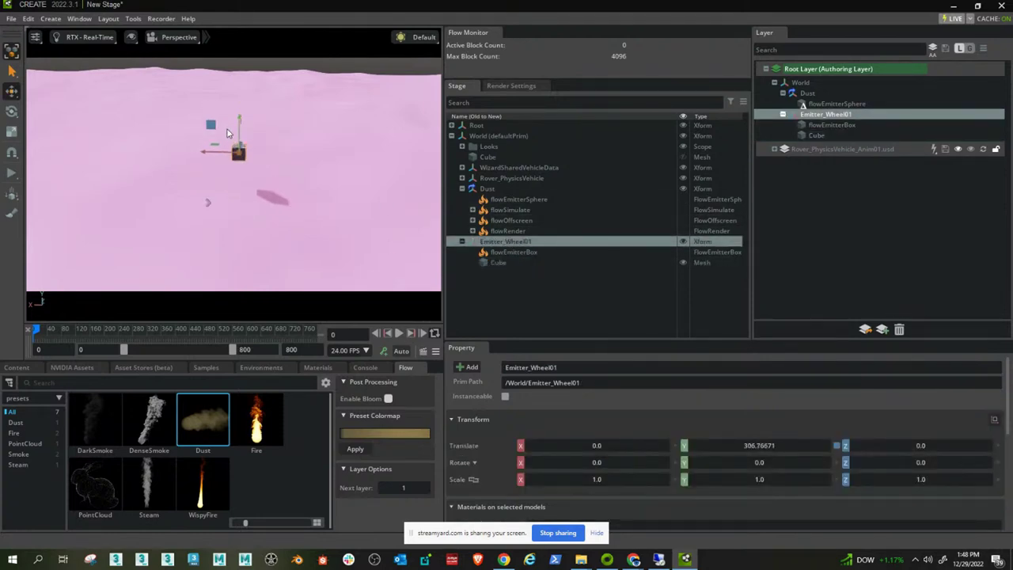
# Play the simulation and try Layer 1 on flowEmitterBox.
pyautogui.click(511, 252)
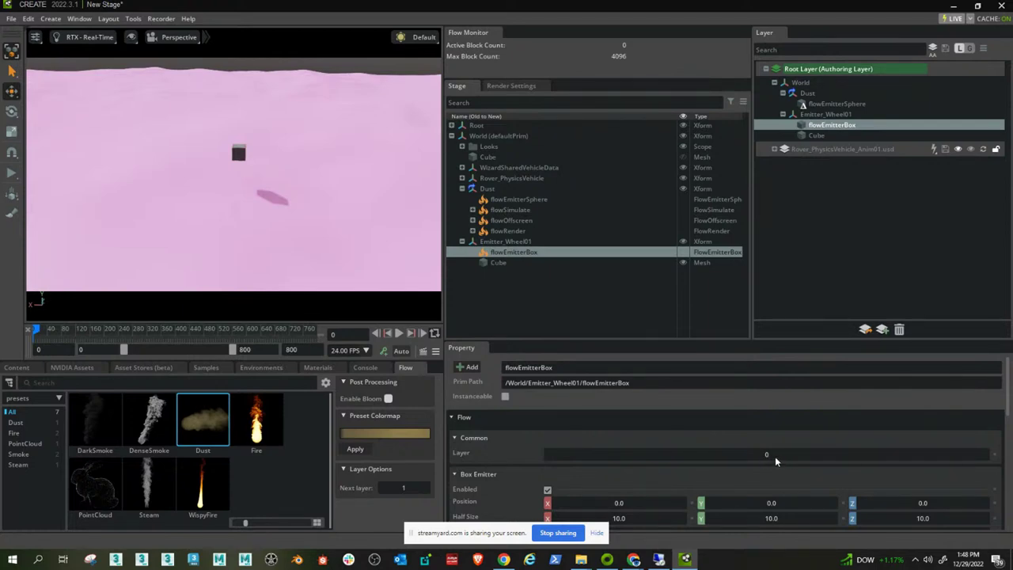
pyautogui.press('space')
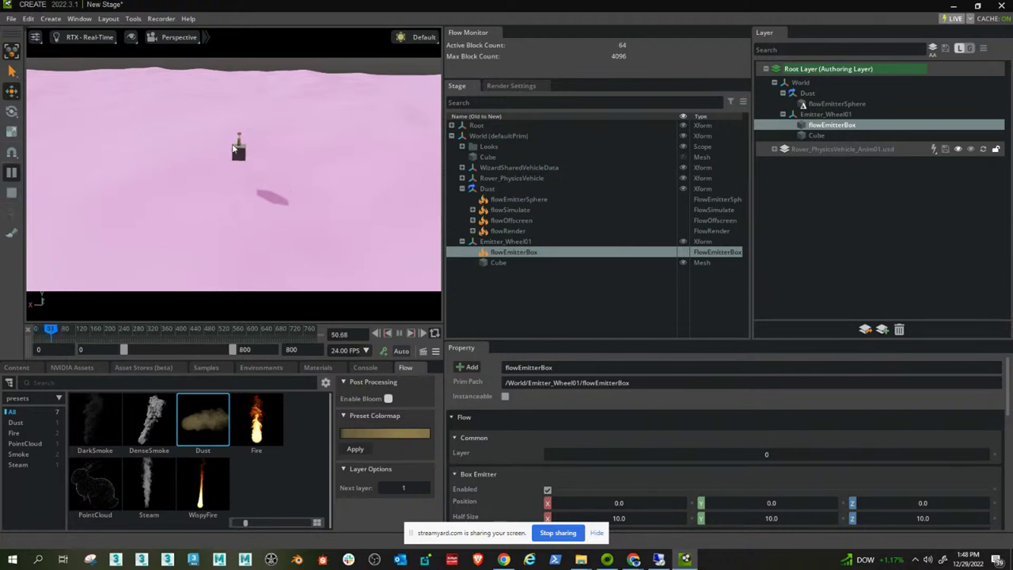
pyautogui.doubleClick(760, 454)
pyautogui.write('1')
pyautogui.press('Return')
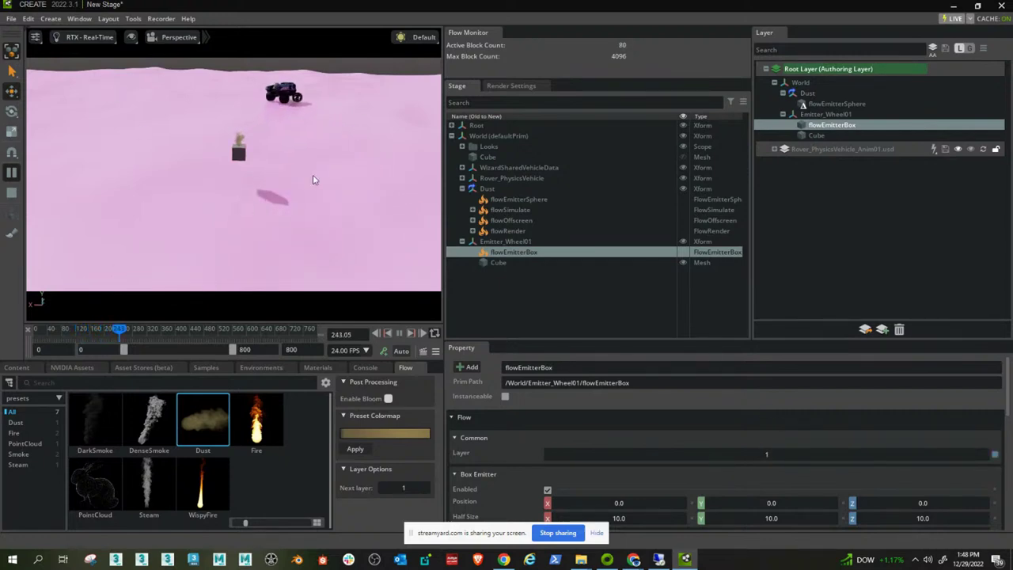
# Check the Layer values of flowSimulate and flowOffscreen, and return flowEmitterBox to Layer 0 before stopping playback.
pyautogui.click(511, 210)
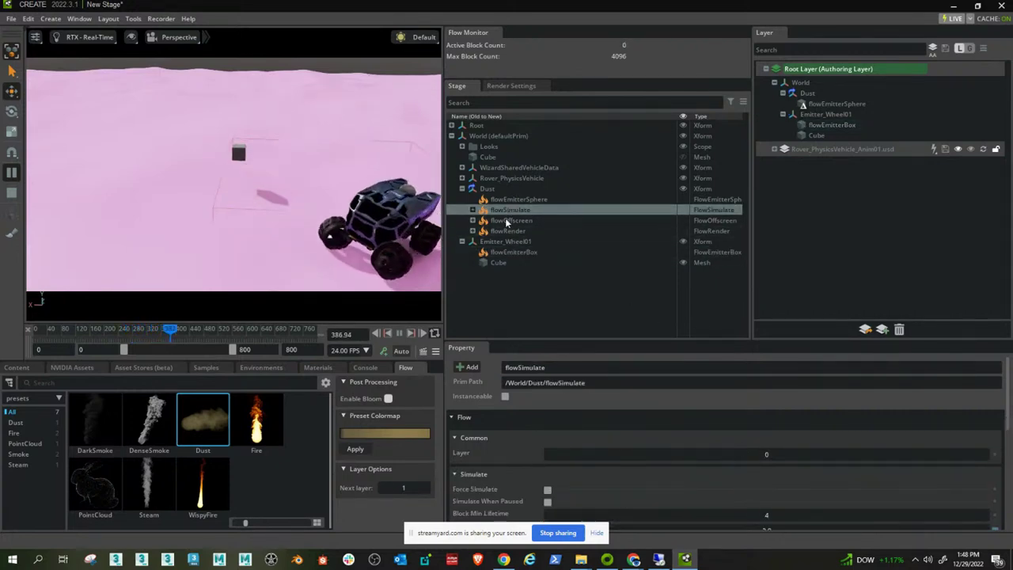
pyautogui.click(511, 220)
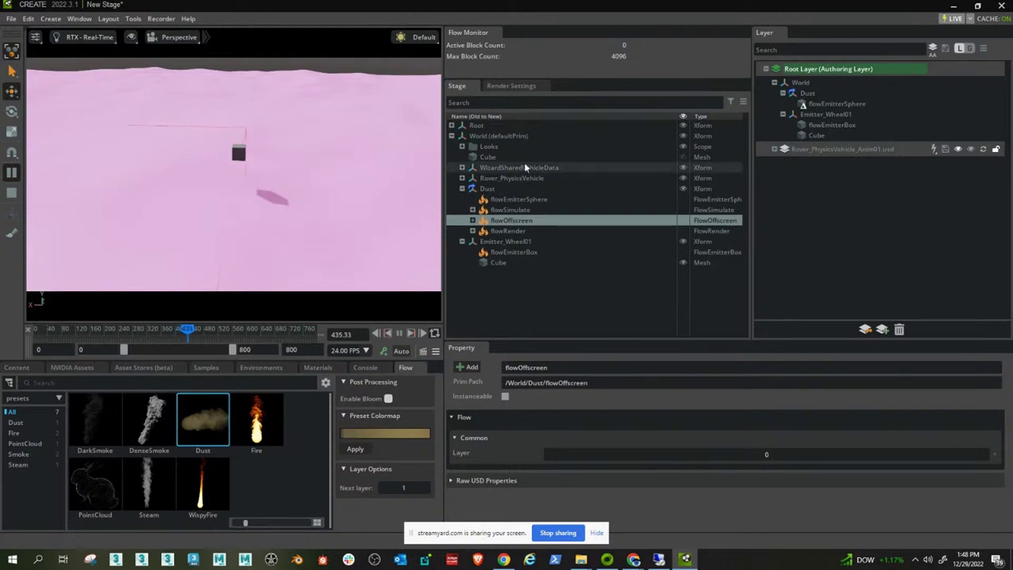
pyautogui.click(514, 252)
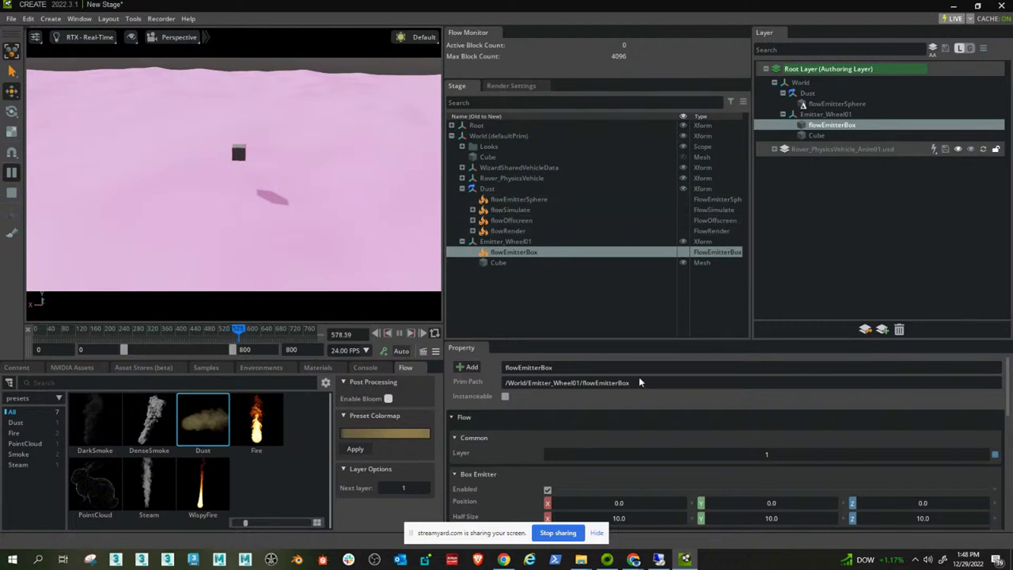
pyautogui.click(768, 455)
pyautogui.write('0')
pyautogui.press('Return')
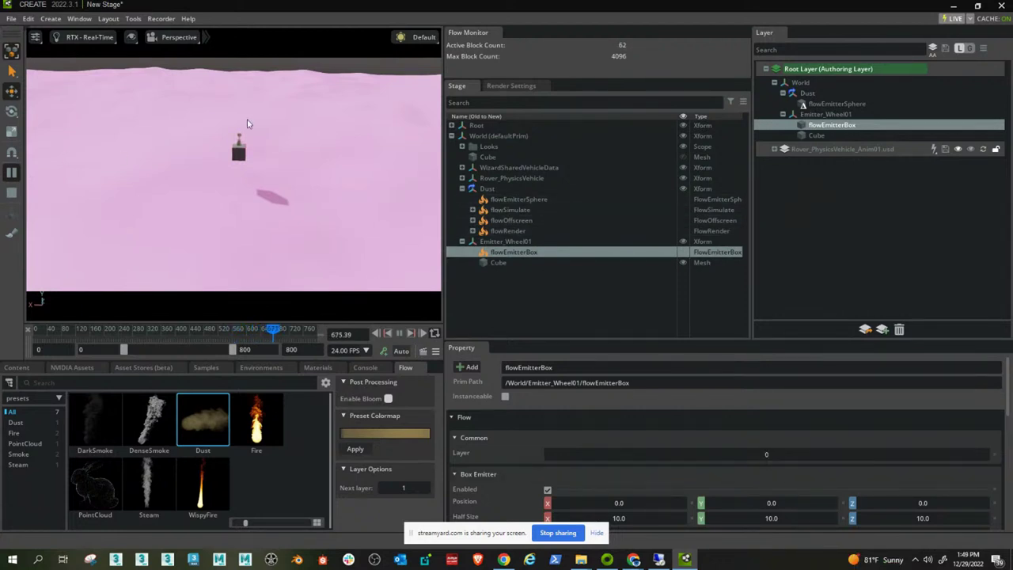
pyautogui.click(11, 193)
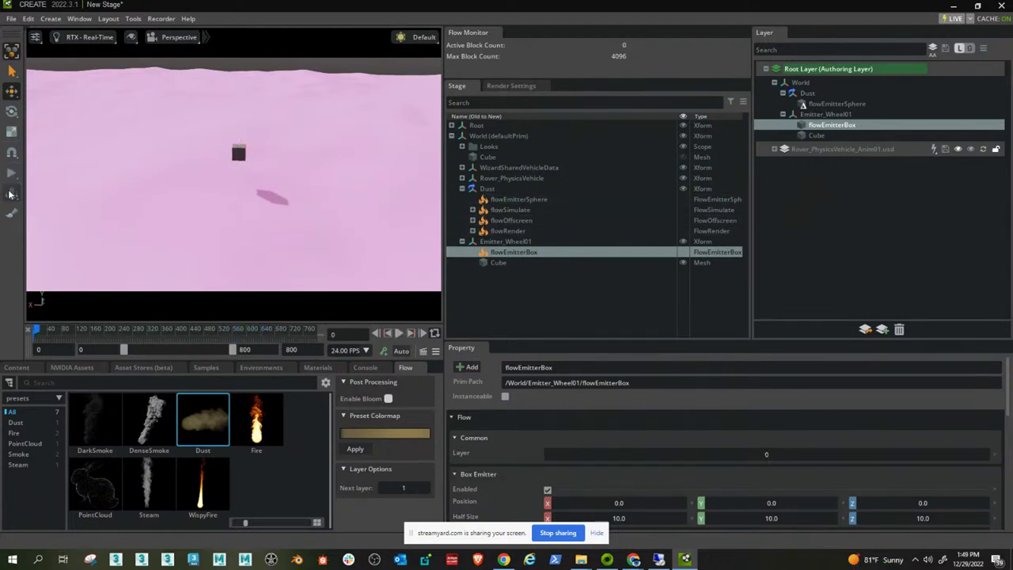
# Scale the cube in Emitter_Wheel01 uniformly to 0.2 on all axes.
pyautogui.click(500, 262)
pyautogui.click(474, 480)
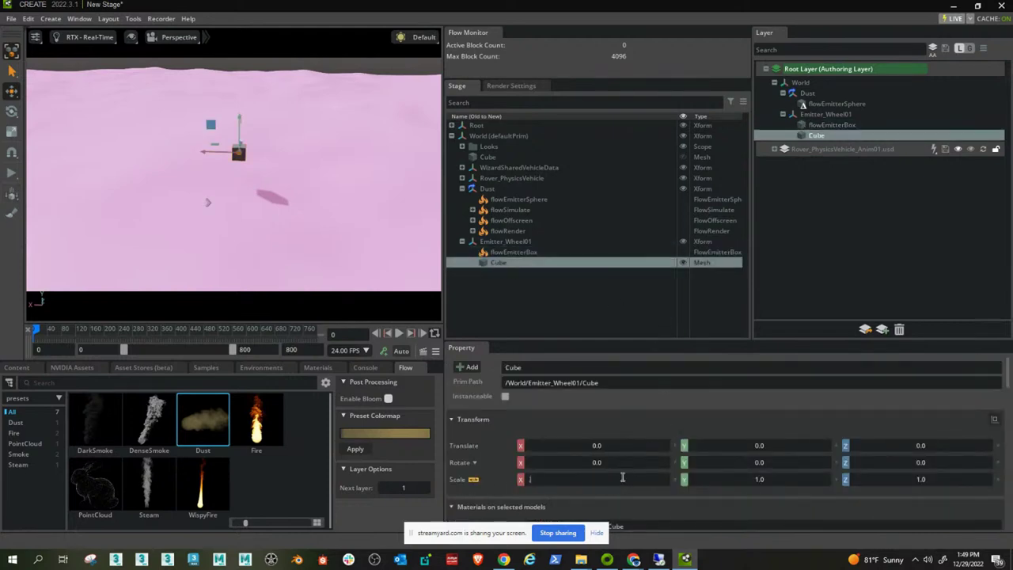
pyautogui.write('.2')
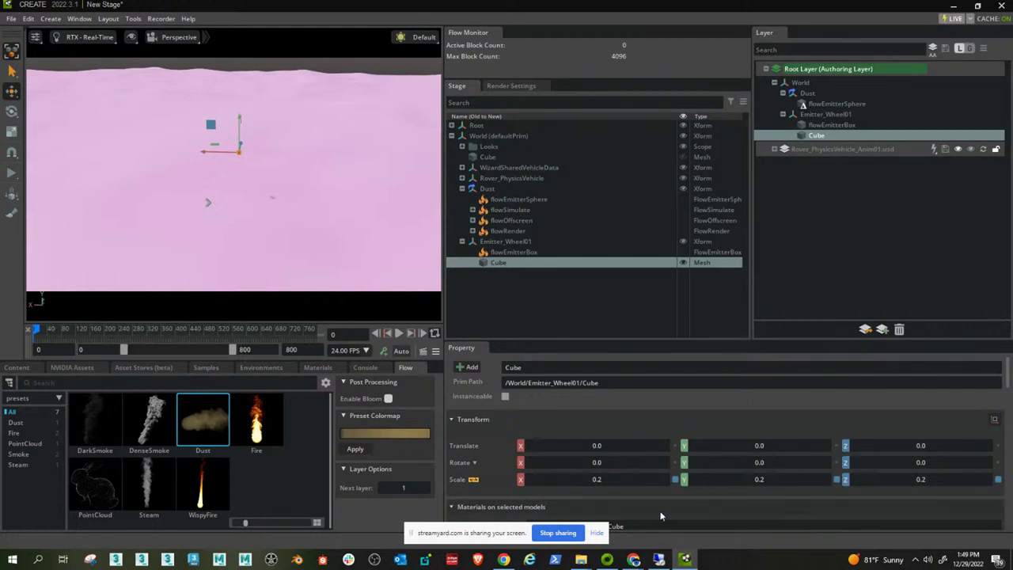
pyautogui.click(474, 480)
# Frame the small cube and play the simulation briefly to compare its size with the dust emission, stopping playback at the end.
pyautogui.press('f')
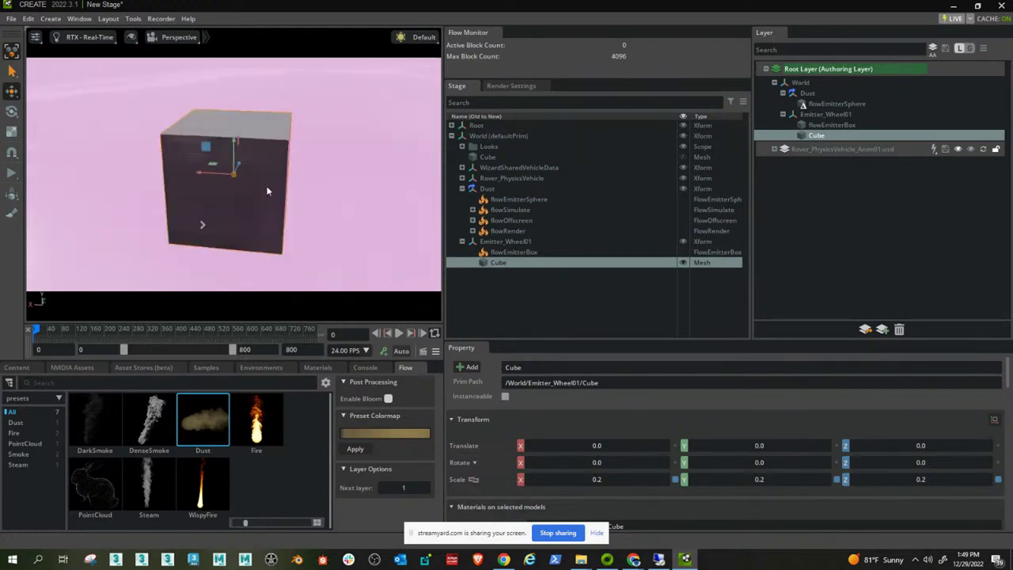
pyautogui.scroll(-5, 281, 225)
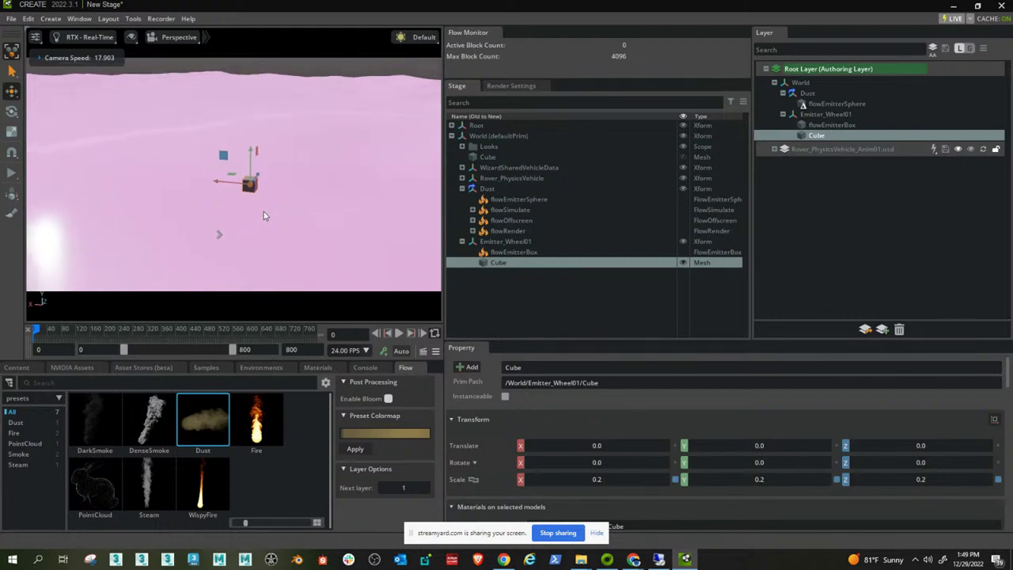
pyautogui.scroll(5, 264, 221)
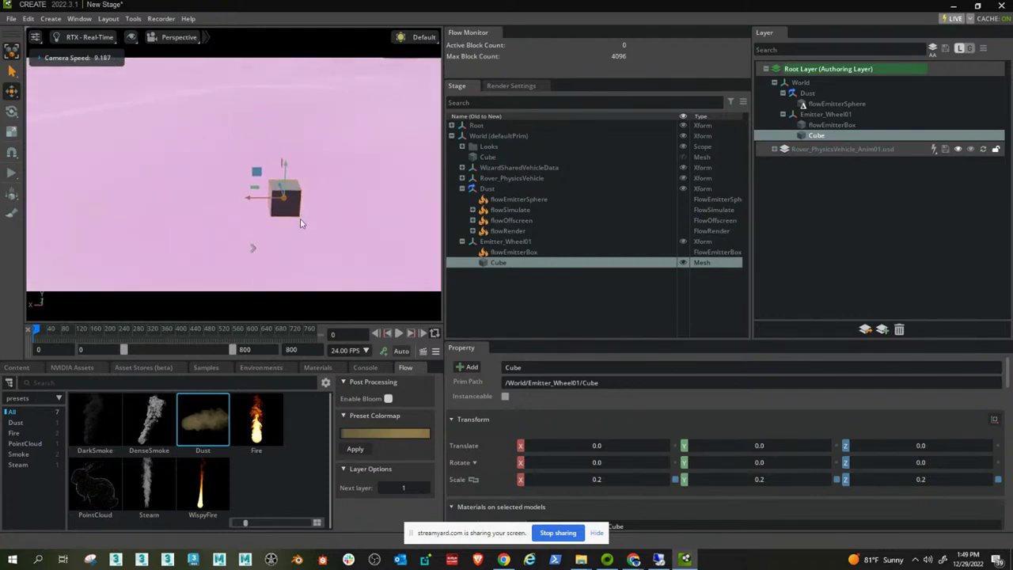
pyautogui.moveTo(258, 224); pyautogui.dragTo(213, 211, button='right')
pyautogui.scroll(-2, 214, 210)
pyautogui.click(228, 208)
pyautogui.press('space')
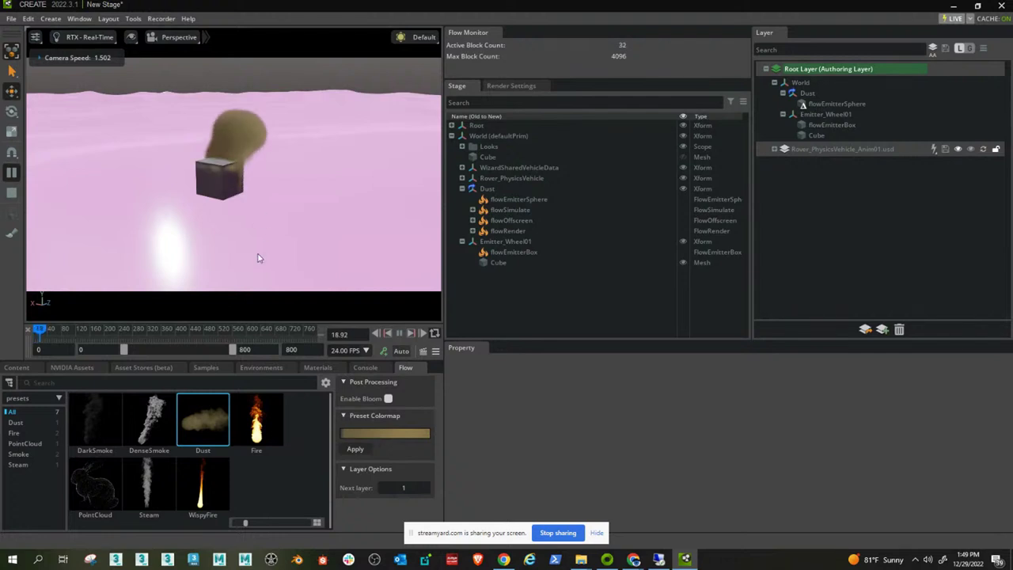
pyautogui.click(11, 196)
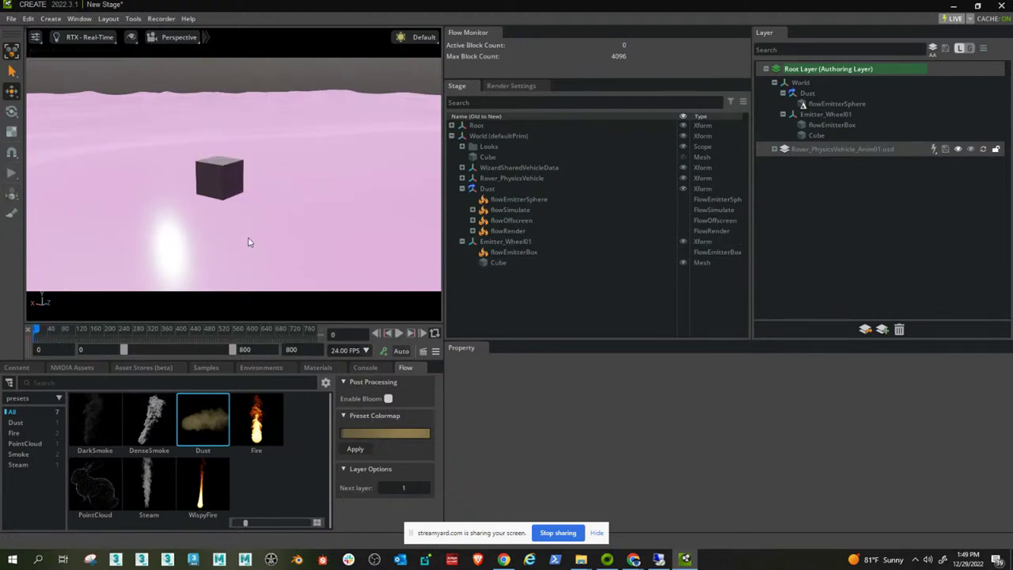
# Set flowEmitterBox's Z velocity to 0 in the Box Emitter Channels with the simulation playing.
pyautogui.moveTo(248, 242); pyautogui.dragTo(255, 235, button='right')
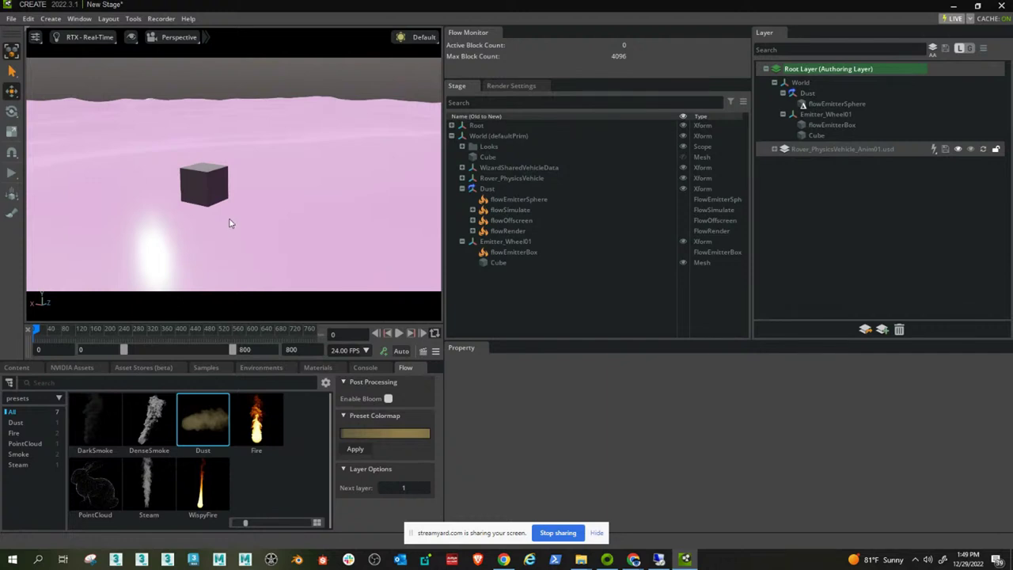
pyautogui.click(518, 252)
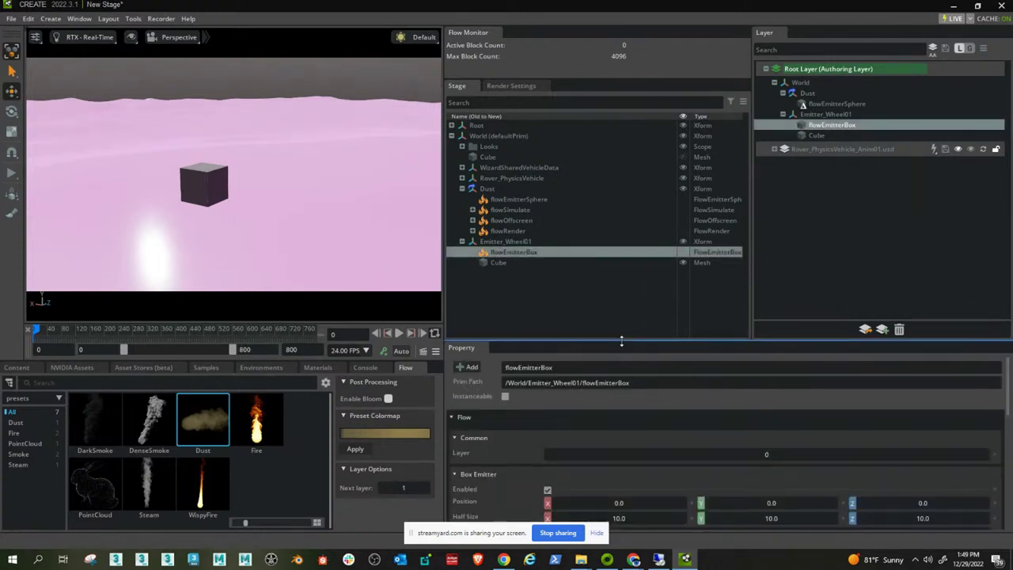
pyautogui.moveTo(622, 340); pyautogui.dragTo(621, 272)
pyautogui.moveTo(247, 190); pyautogui.dragTo(318, 197, button='right')
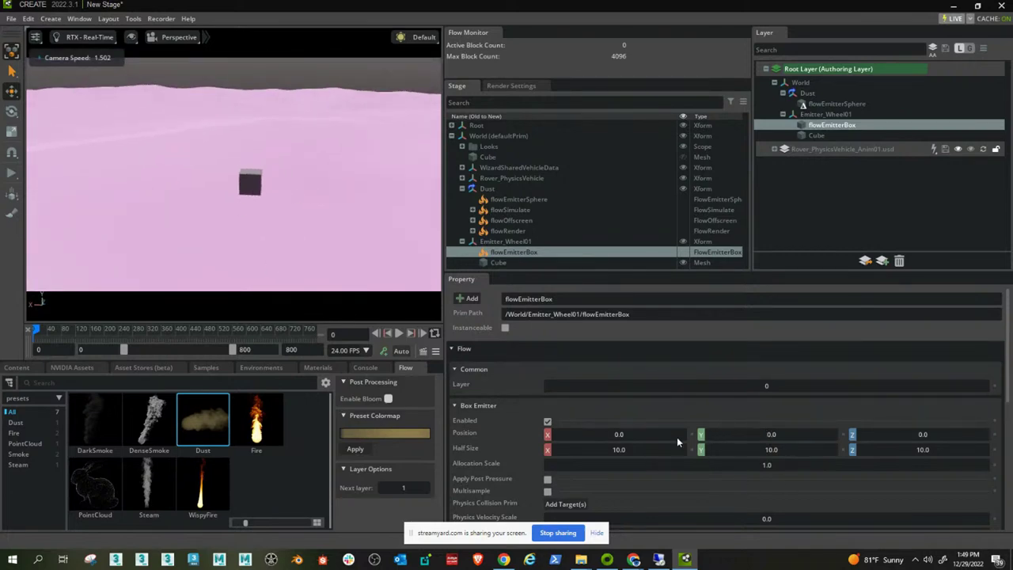
pyautogui.scroll(-5, 627, 425)
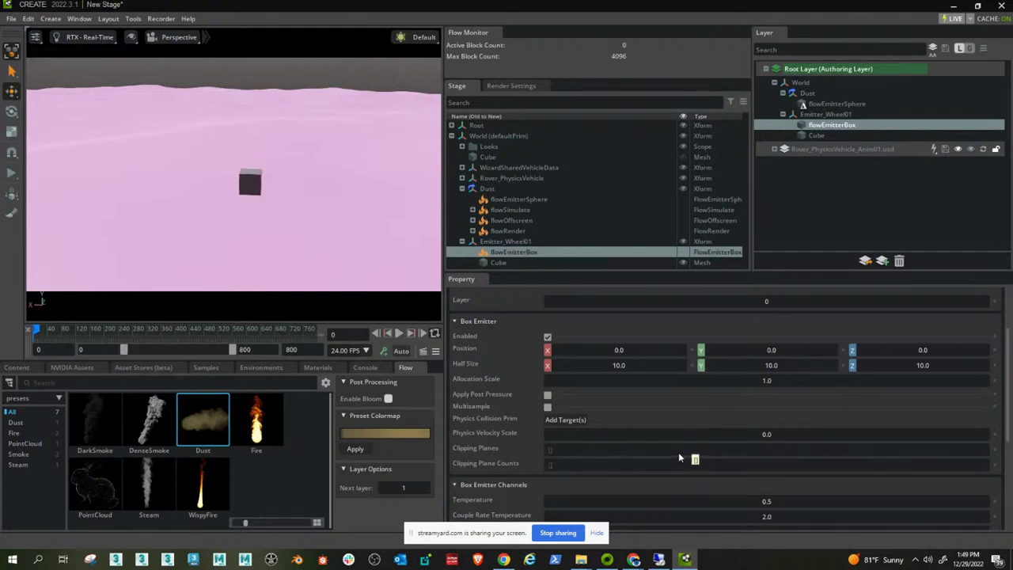
pyautogui.scroll(-3, 673, 448)
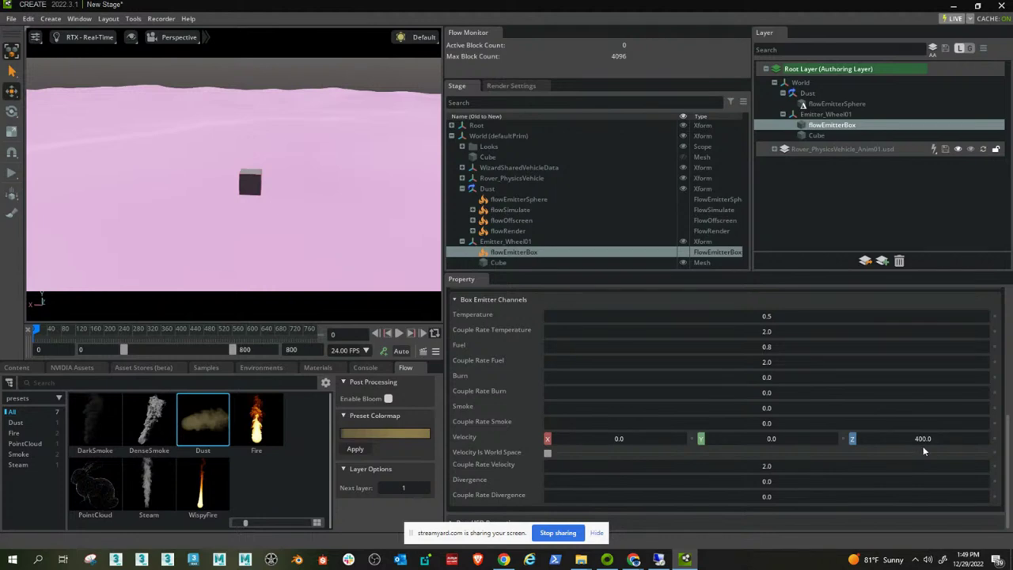
pyautogui.press('space')
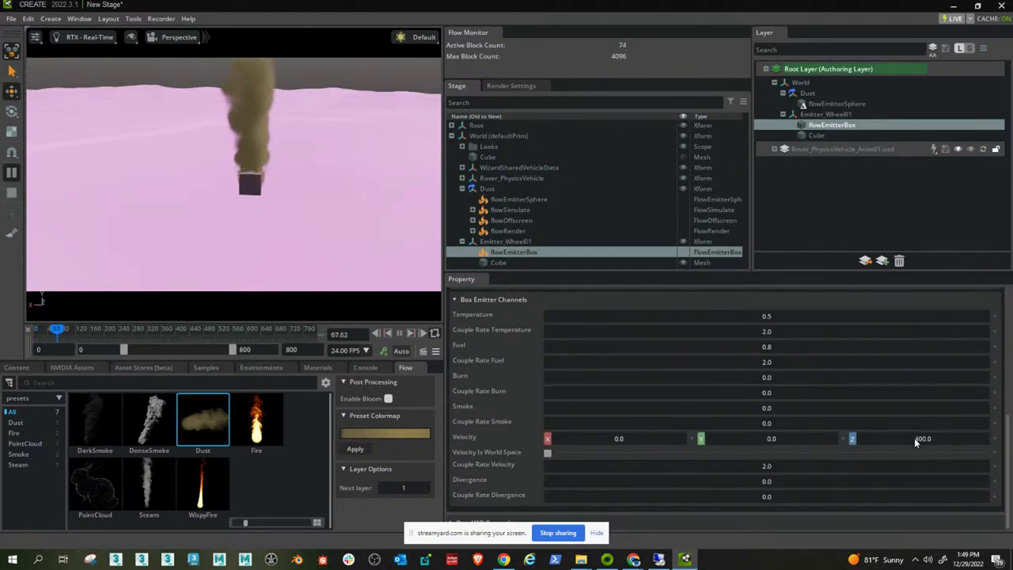
pyautogui.doubleClick(915, 438)
pyautogui.write('0')
pyautogui.press('Return')
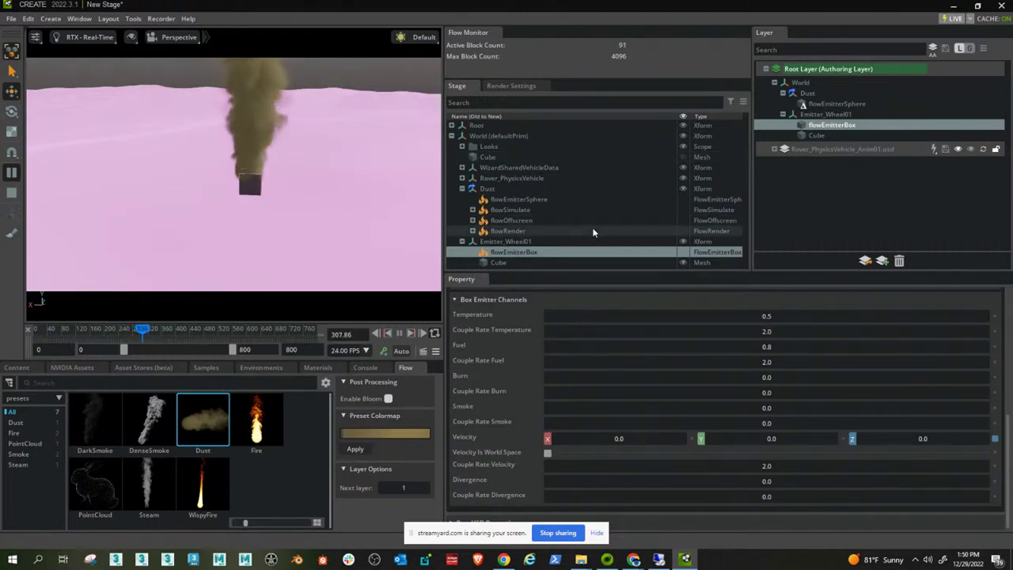
# Set the Y gravity to 0 in the advection parameters of the Dust effect's flowSimulate.
pyautogui.click(472, 209)
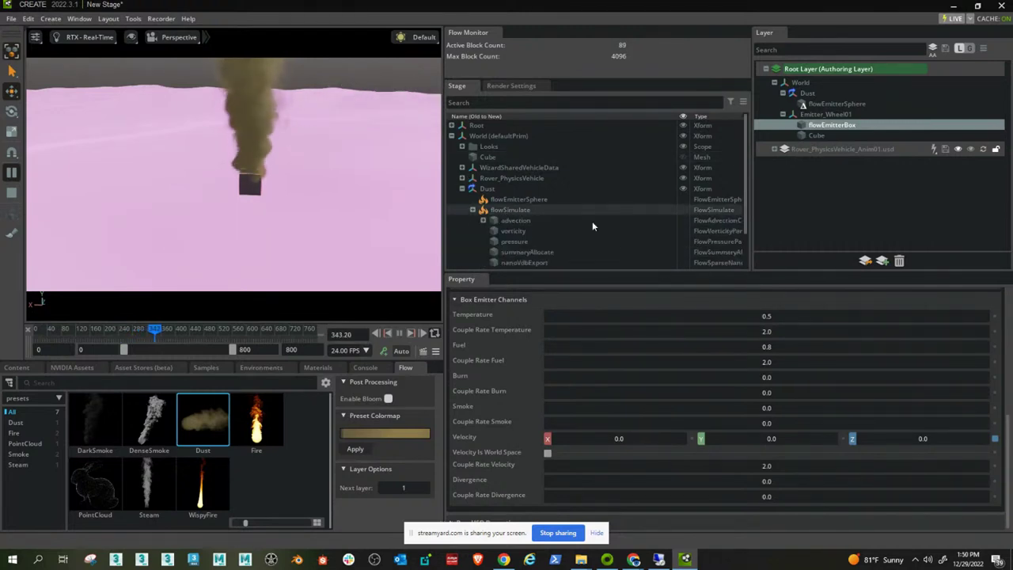
pyautogui.click(511, 218)
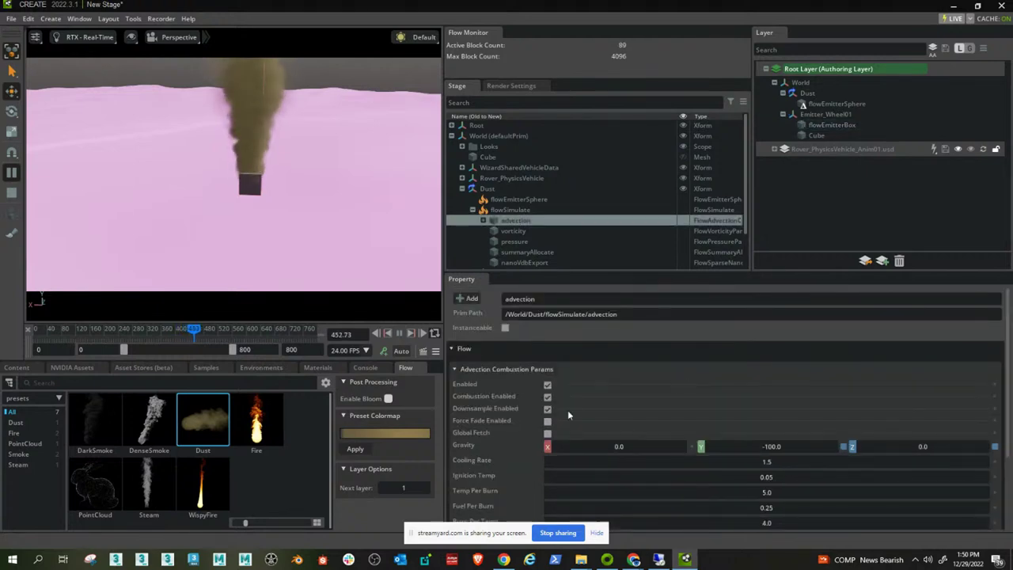
pyautogui.doubleClick(780, 445)
pyautogui.write('0')
pyautogui.press('Return')
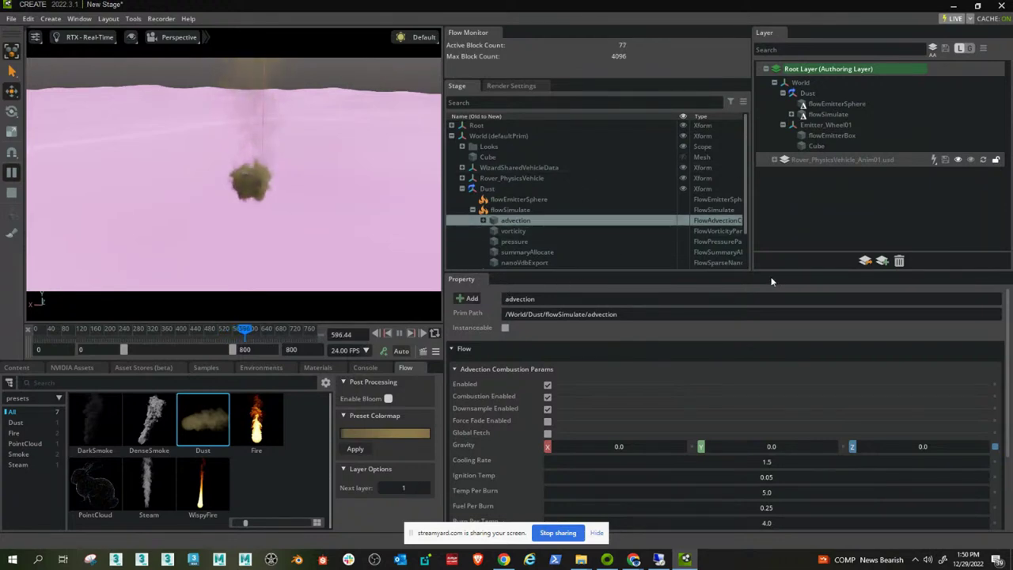
pyautogui.scroll(-2, 558, 218)
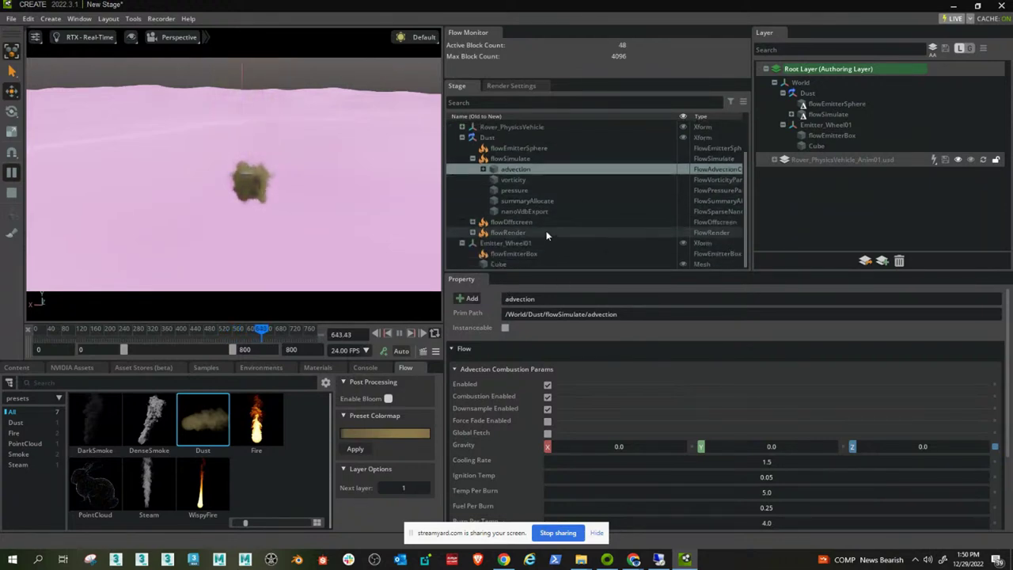
# Set flowEmitterBox's Z velocity to -2500 in the Box Emitter Channels and view the dust emission from the side.
pyautogui.click(519, 254)
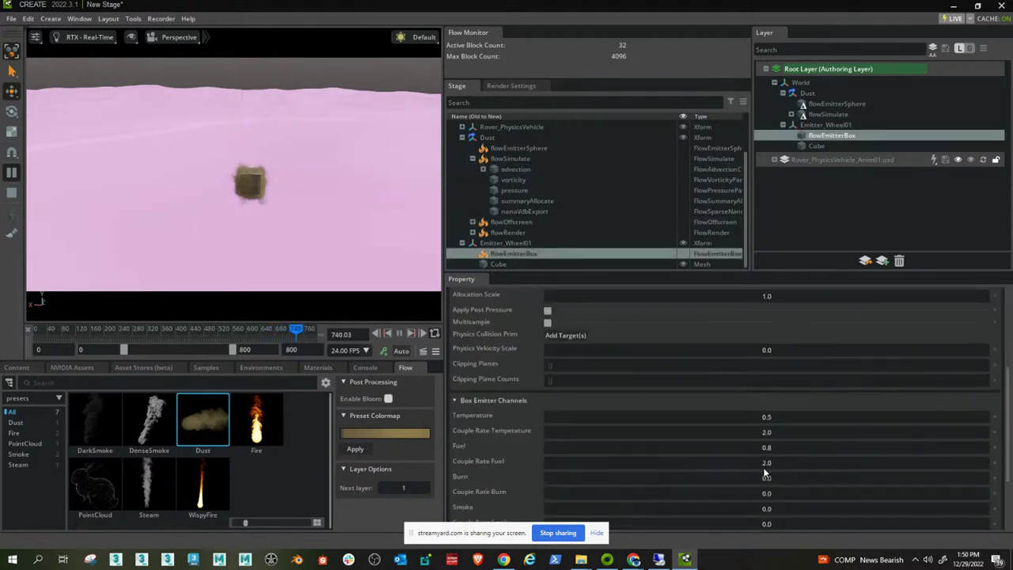
pyautogui.scroll(-10, 753, 460)
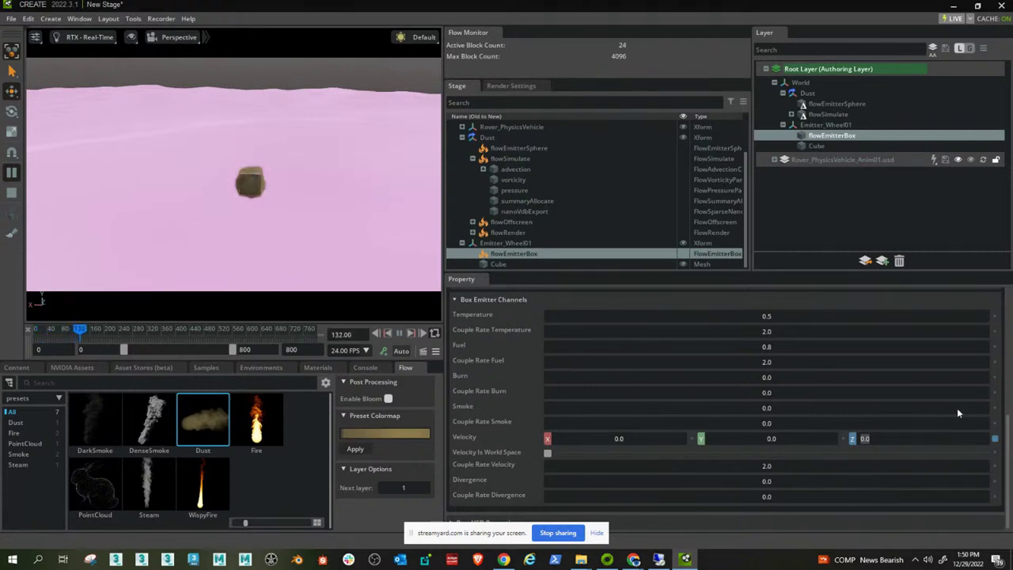
pyautogui.write('-2500')
pyautogui.press('Return')
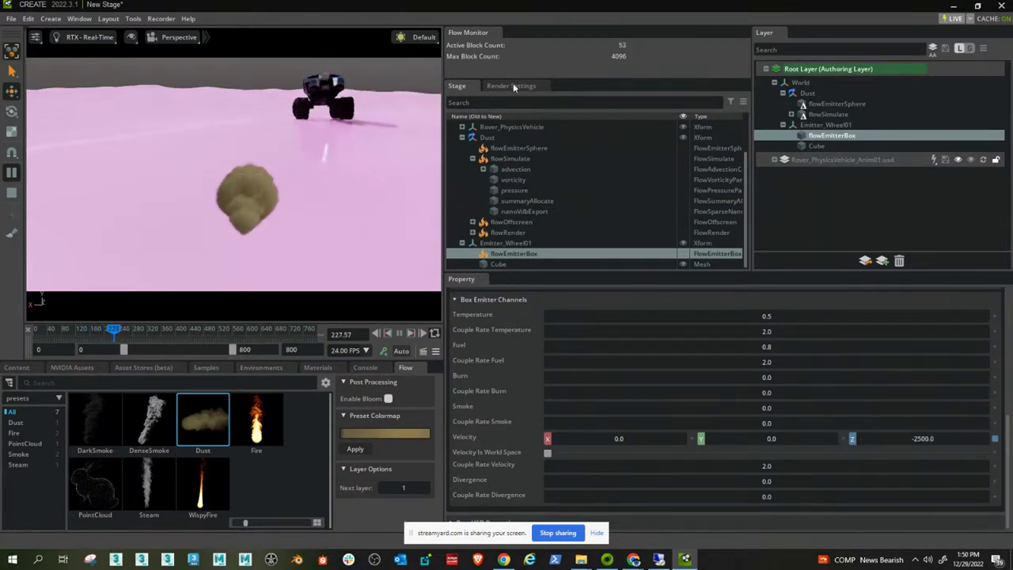
pyautogui.moveTo(229, 231); pyautogui.dragTo(425, 244, button='right')
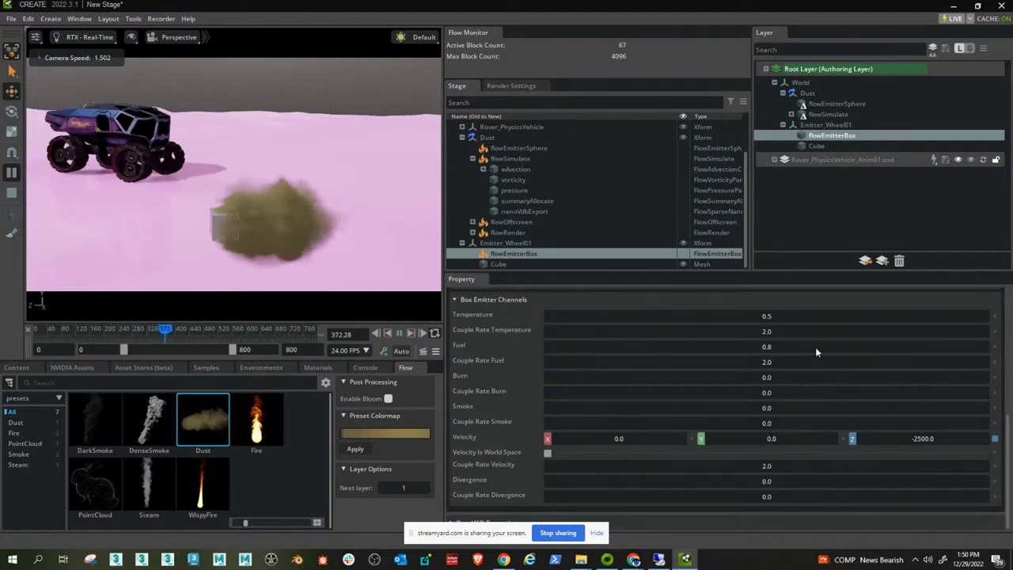
# Set flowEmitterBox's Z velocity to -5000.
pyautogui.doubleClick(940, 439)
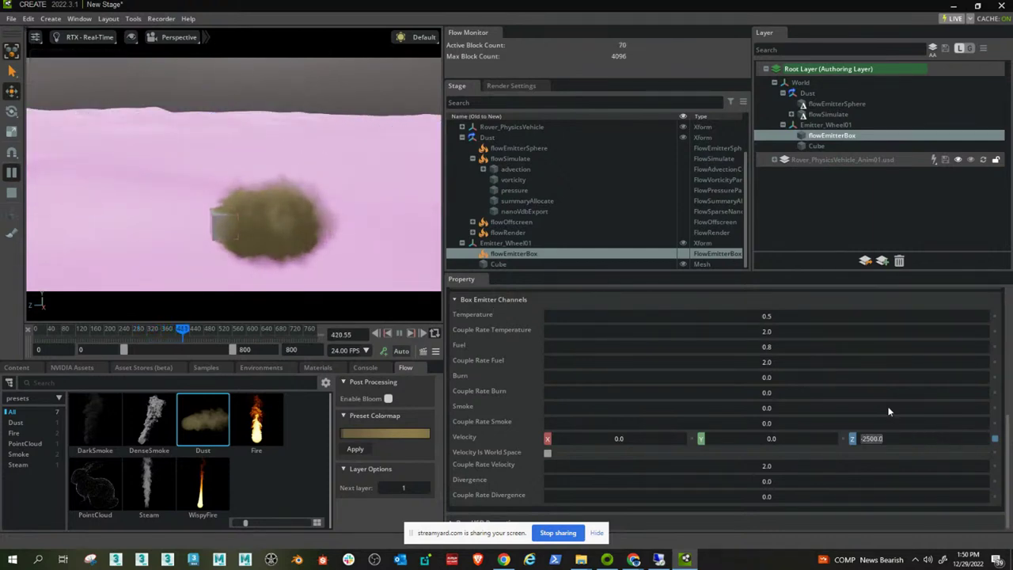
pyautogui.write('-5000')
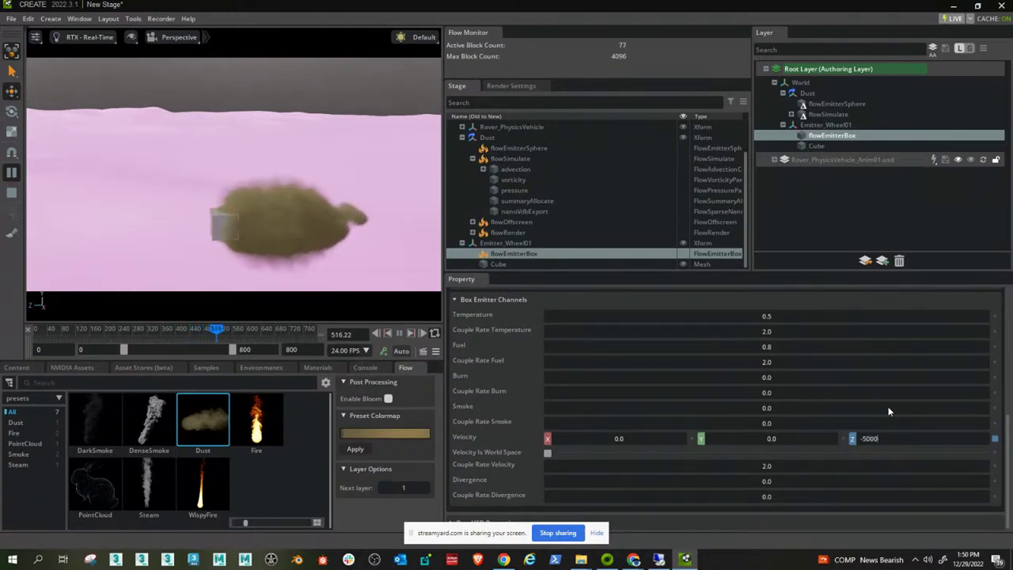
pyautogui.press('Return')
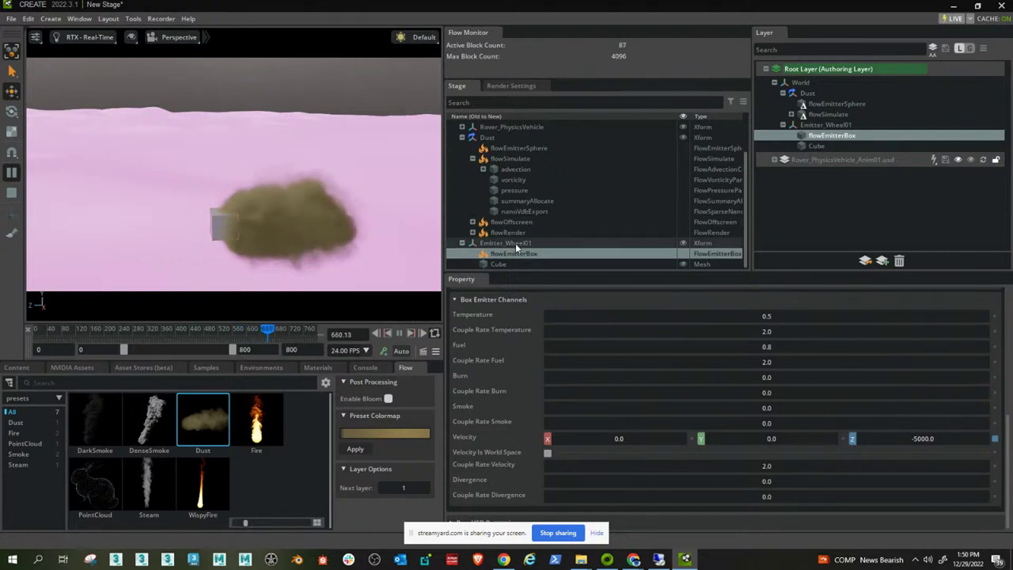
# Set the Y gravity to -5 in the Dust effect's advection parameters and stop the simulation.
pyautogui.click(518, 169)
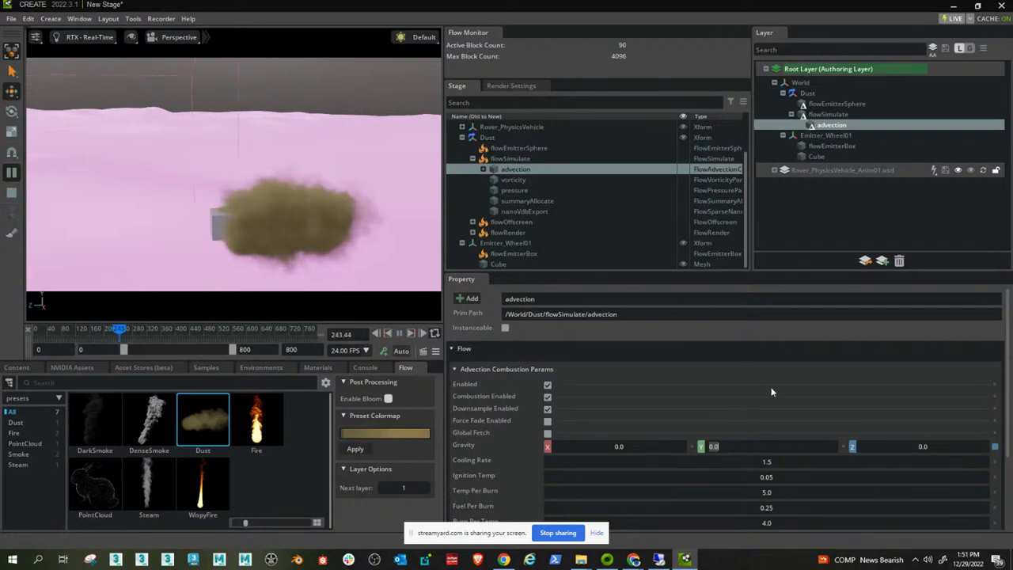
pyautogui.write('-5')
pyautogui.press('Return')
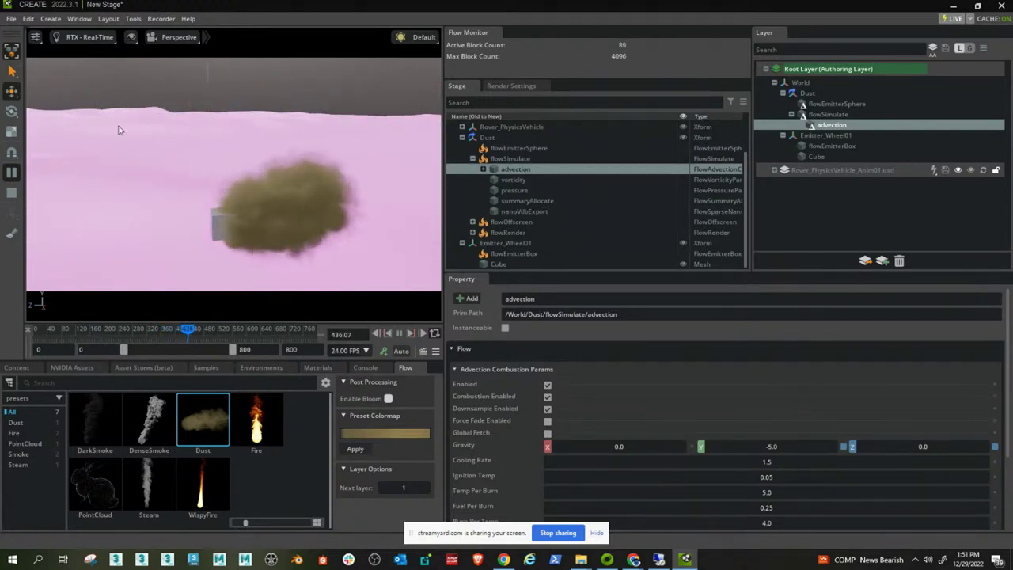
pyautogui.click(12, 193)
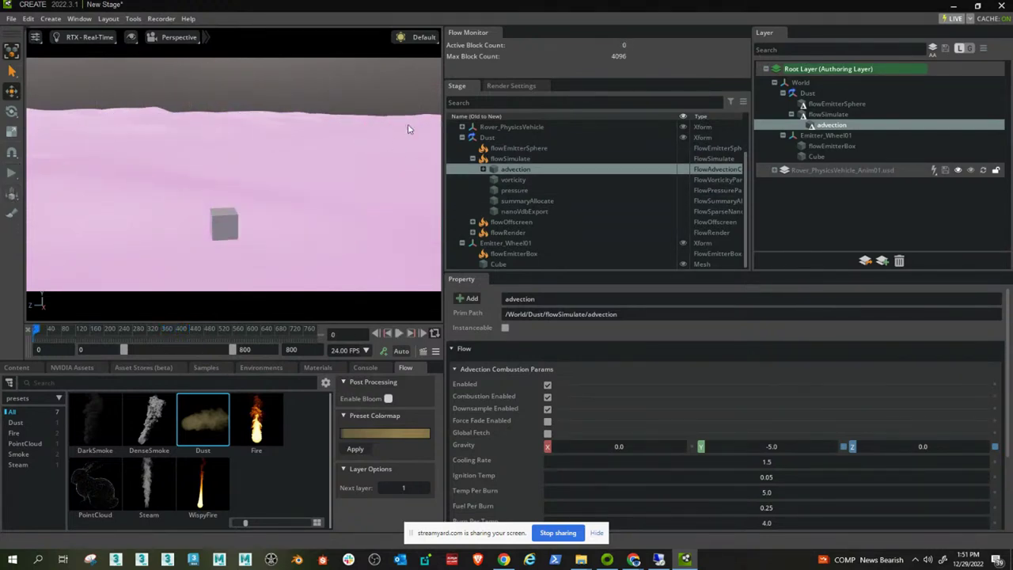
# Collapse the Dust hierarchy, expand Rover_PhysicsVehicle down to Vehicle's children, and parent Emitter_Wheel01 under Vehicle.
pyautogui.click(473, 158)
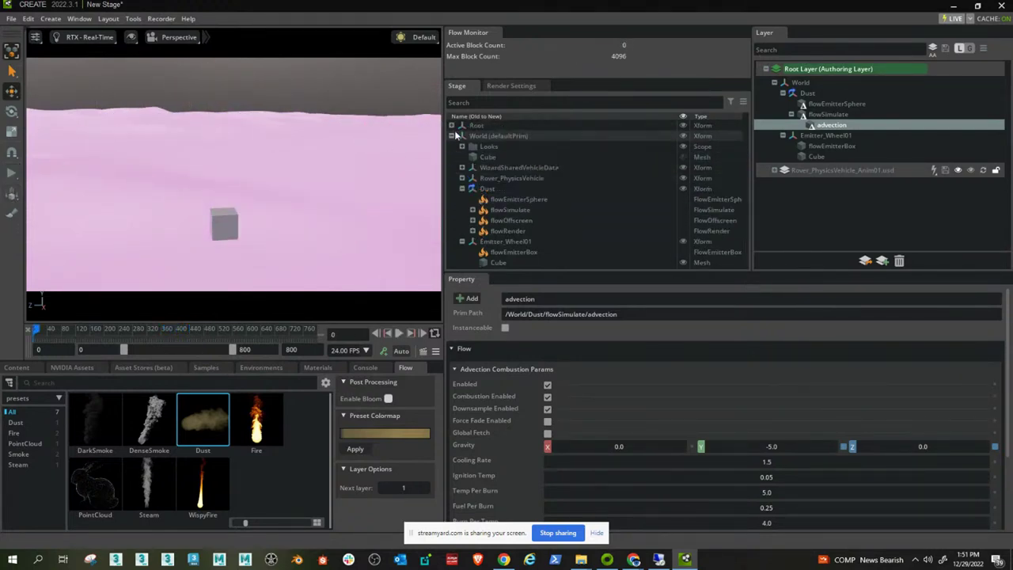
pyautogui.click(462, 188)
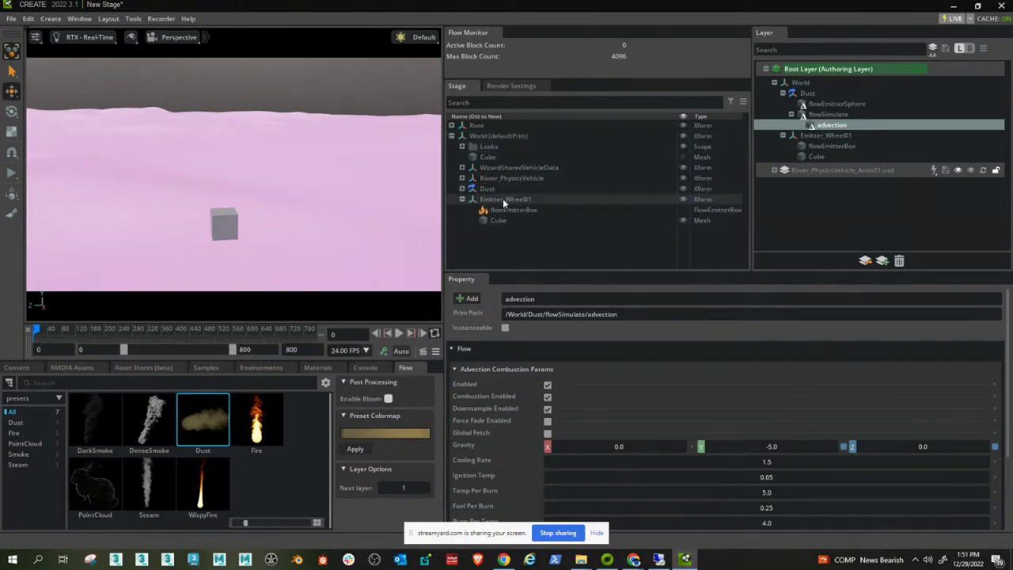
pyautogui.click(463, 178)
pyautogui.click(472, 189)
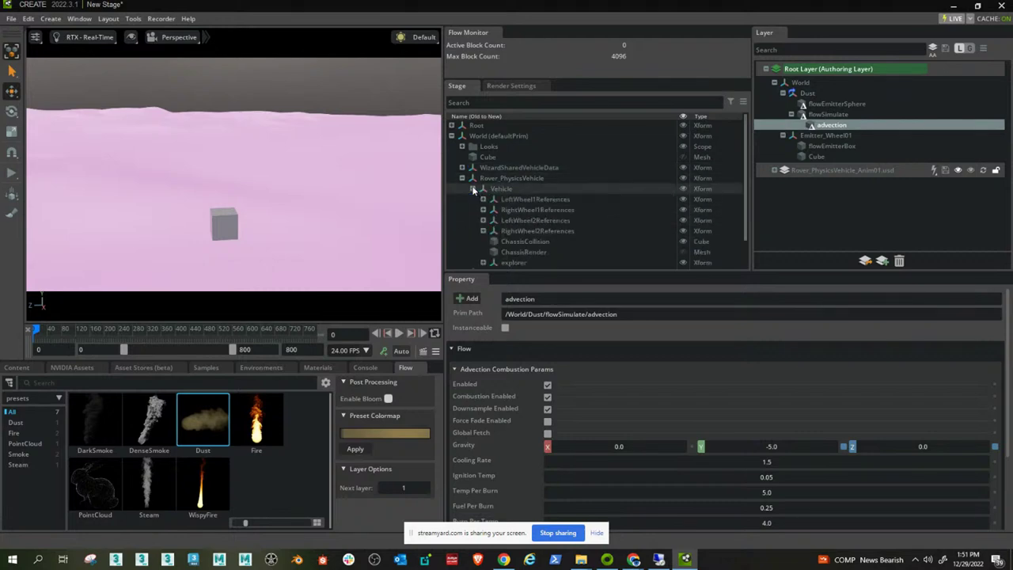
pyautogui.scroll(-2, 558, 217)
pyautogui.scroll(2, 567, 233)
pyautogui.scroll(-2, 563, 228)
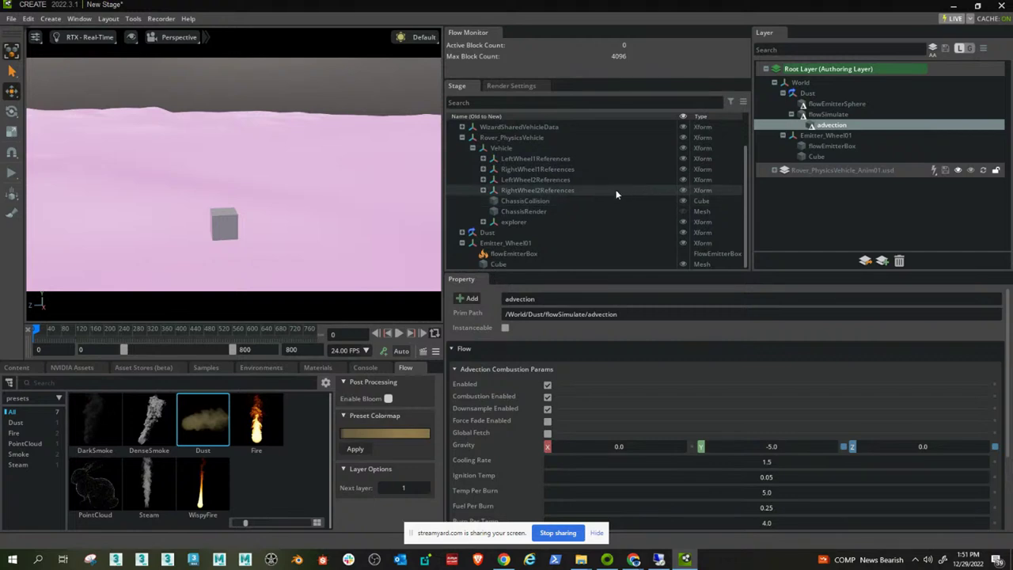
pyautogui.click(506, 244)
pyautogui.moveTo(507, 245); pyautogui.dragTo(502, 148)
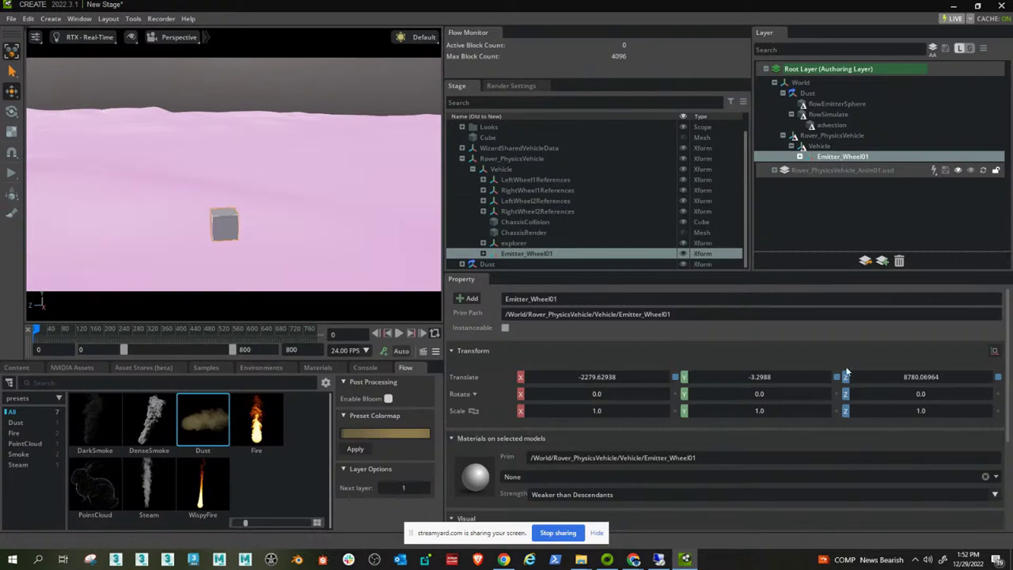
# Reset Emitter_Wheel01's translation to 0 on all axes and bring the rover into view.
pyautogui.click(675, 377)
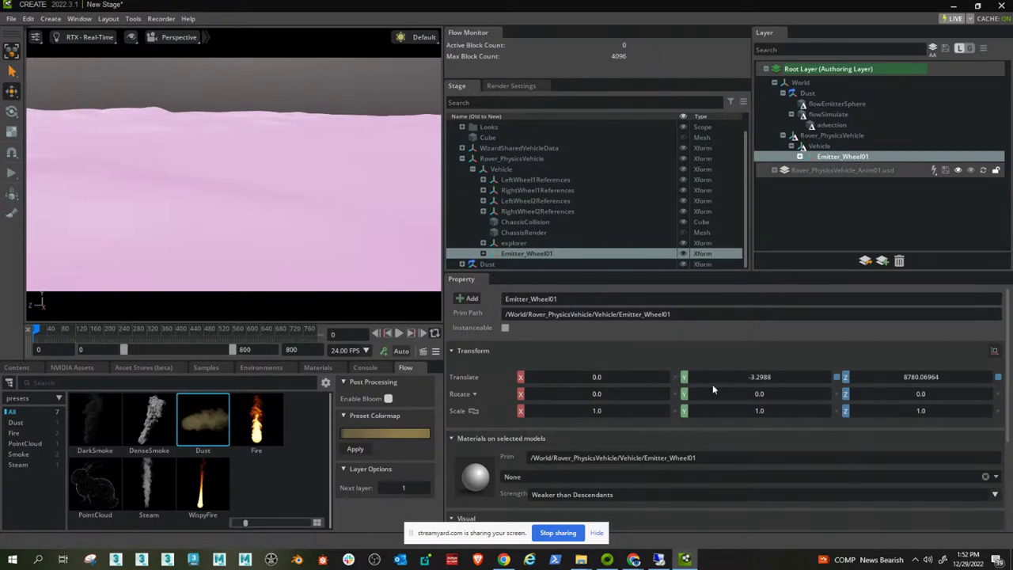
pyautogui.click(999, 379)
pyautogui.scroll(-3, 296, 230)
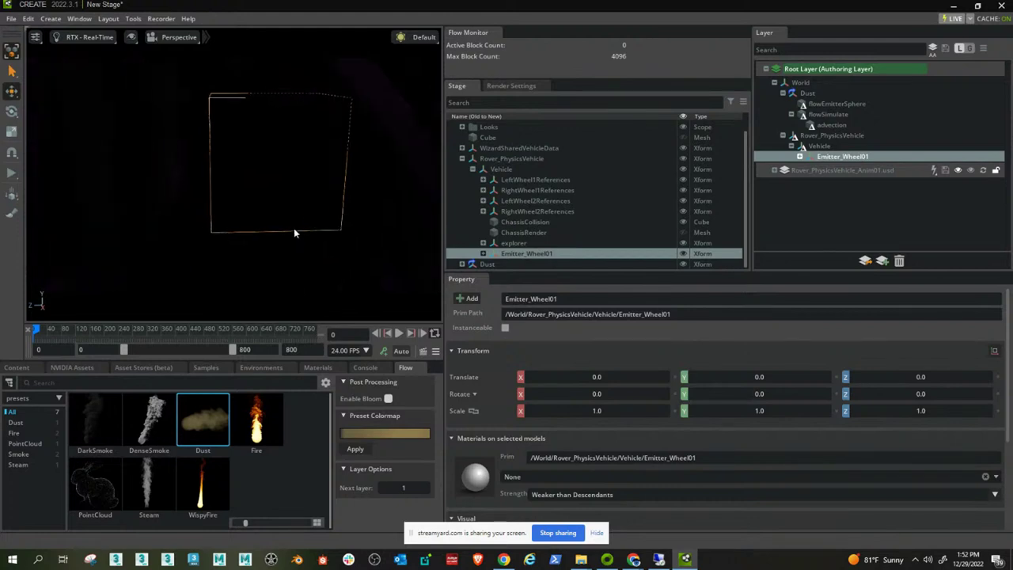
pyautogui.moveTo(295, 227)
pyautogui.mouseDown(button='right')
pyautogui.moveTo(322, 231)
pyautogui.moveTo(254, 225)
pyautogui.moveTo(284, 228)
pyautogui.mouseUp(button='right')
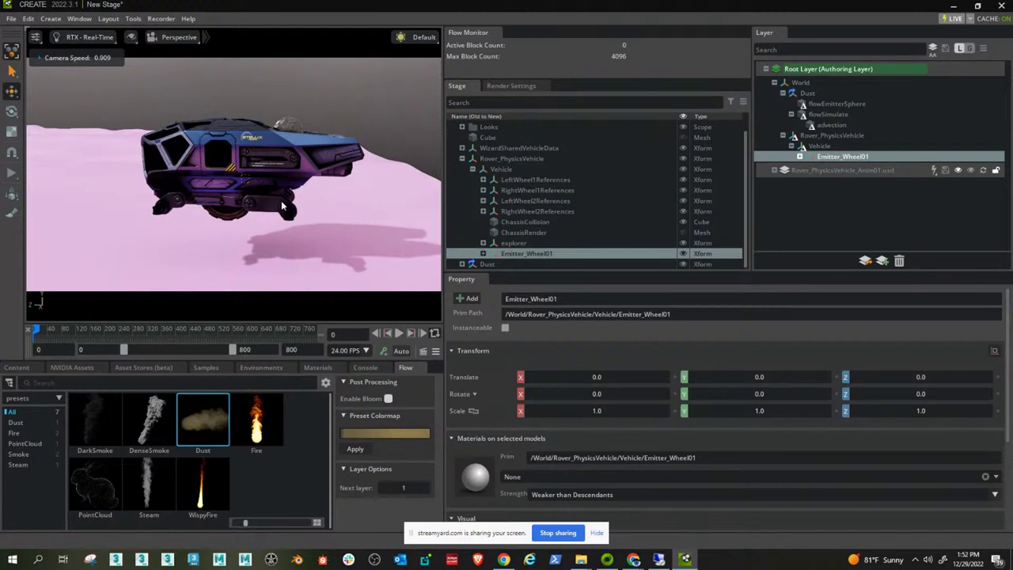
# Play the simulation briefly, pause it, and move Emitter_Wheel01 beside the rover's near wheel at about X 182.6, Y -143, Z -37.
pyautogui.press('space')
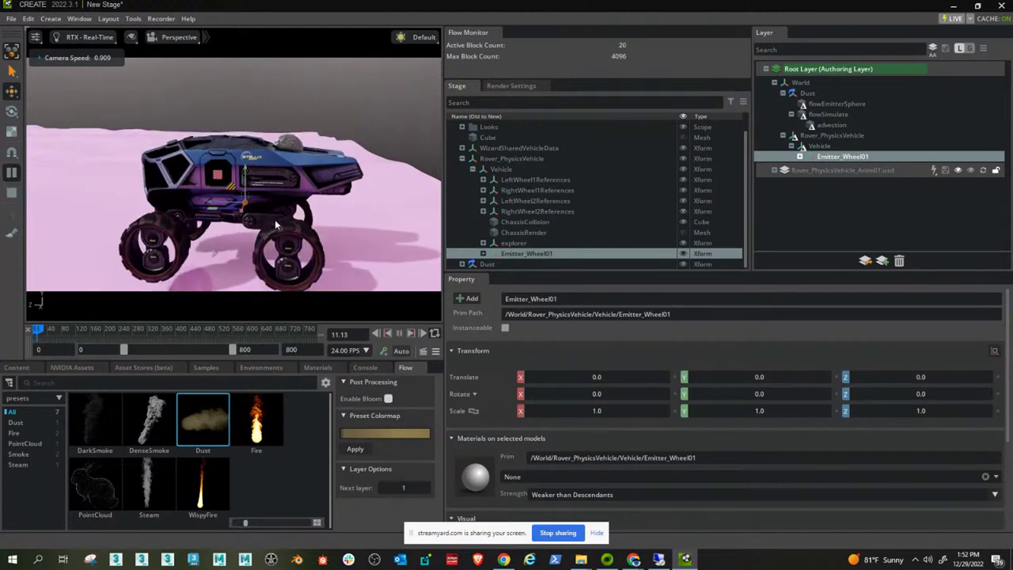
pyautogui.moveTo(268, 225); pyautogui.dragTo(278, 174, button='right')
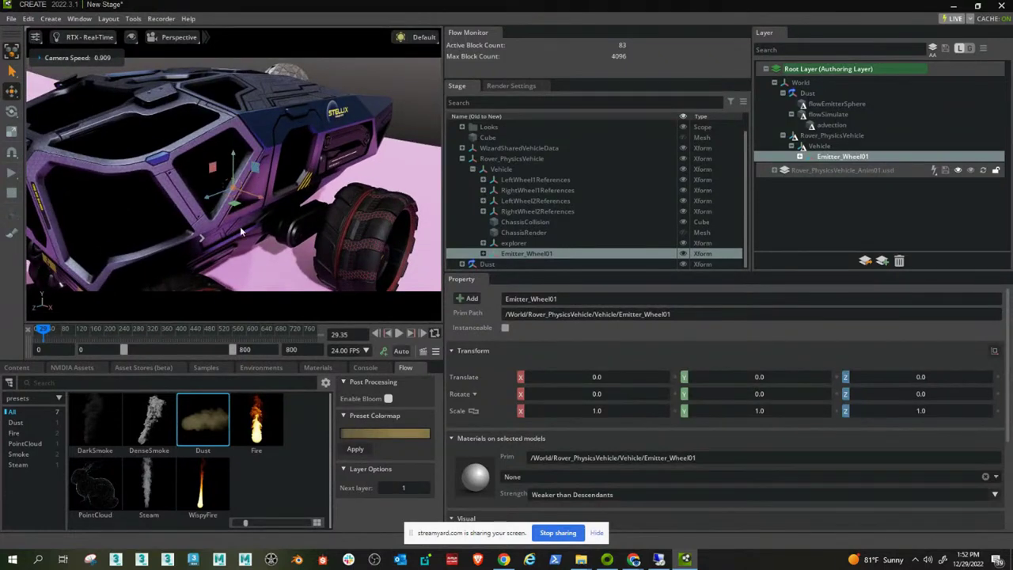
pyautogui.moveTo(255, 169); pyautogui.dragTo(367, 280)
pyautogui.moveTo(377, 229); pyautogui.dragTo(292, 162, button='right')
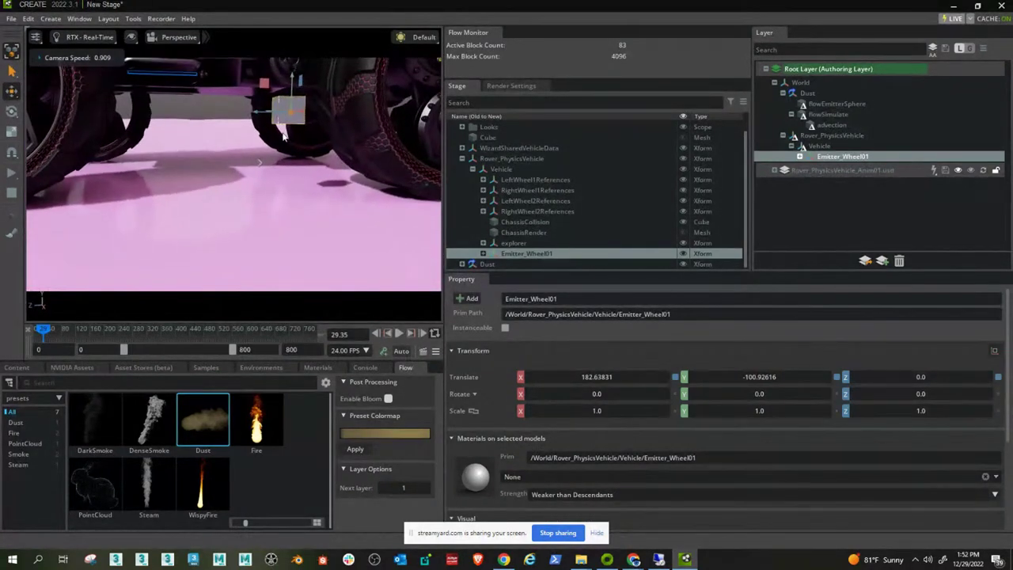
pyautogui.moveTo(263, 88); pyautogui.dragTo(309, 143)
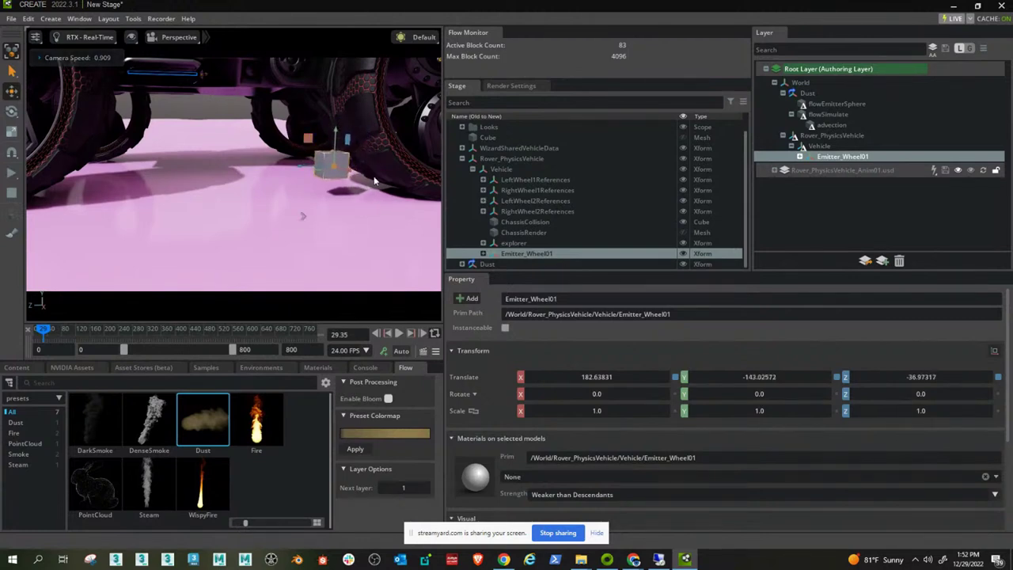
pyautogui.moveTo(395, 211); pyautogui.dragTo(208, 169, button='right')
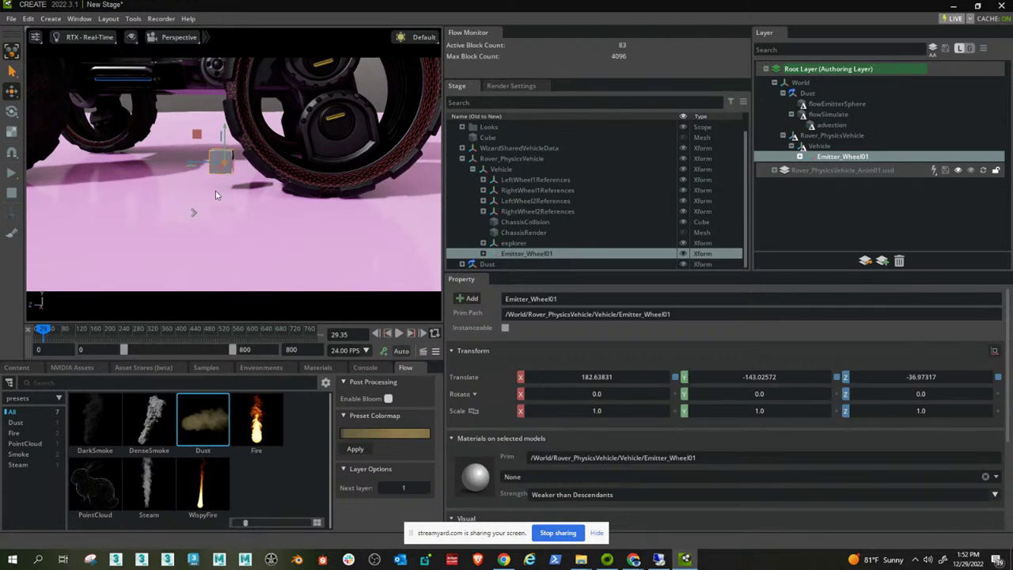
# Stretch Emitter_Wheel01 to an X scale of about 4.2 and place it against the tire at about X 175.2, Y -151.2, Z -46.4.
pyautogui.moveTo(232, 190); pyautogui.dragTo(336, 186, button='right')
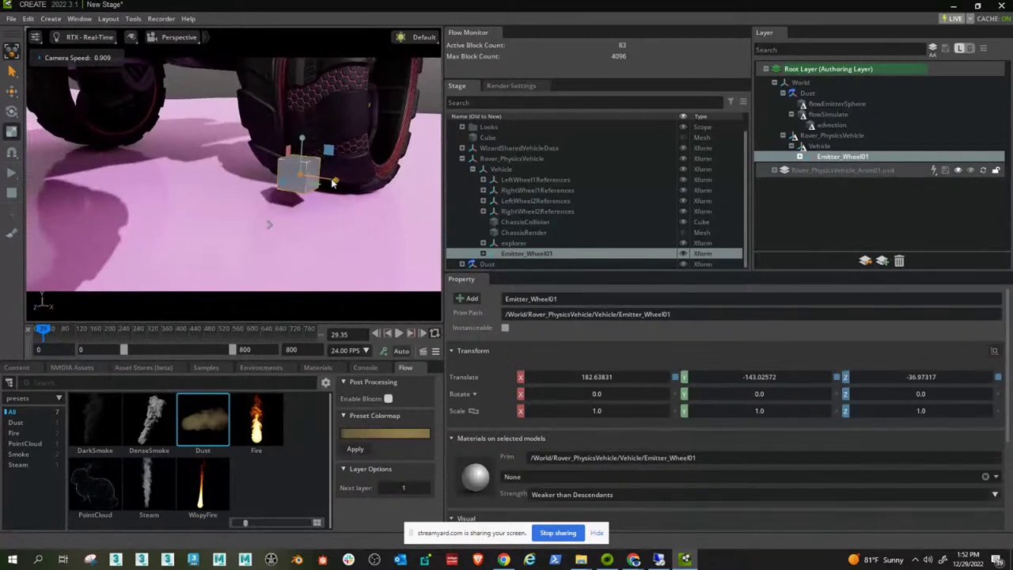
pyautogui.moveTo(334, 184); pyautogui.dragTo(473, 189)
pyautogui.press('w')
pyautogui.moveTo(334, 184); pyautogui.dragTo(323, 181)
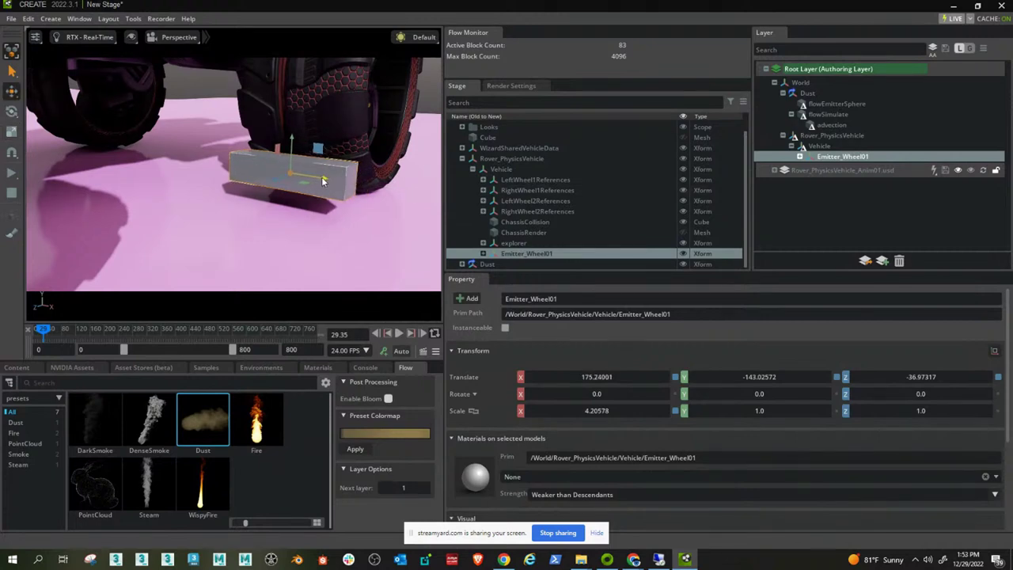
pyautogui.moveTo(331, 205); pyautogui.dragTo(192, 159, button='right')
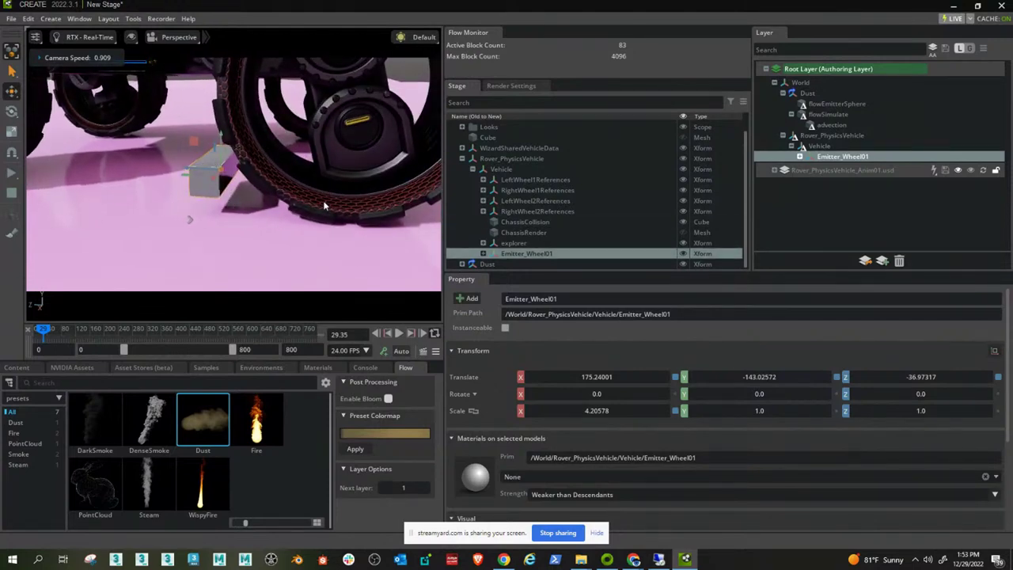
pyautogui.moveTo(207, 148); pyautogui.dragTo(207, 159)
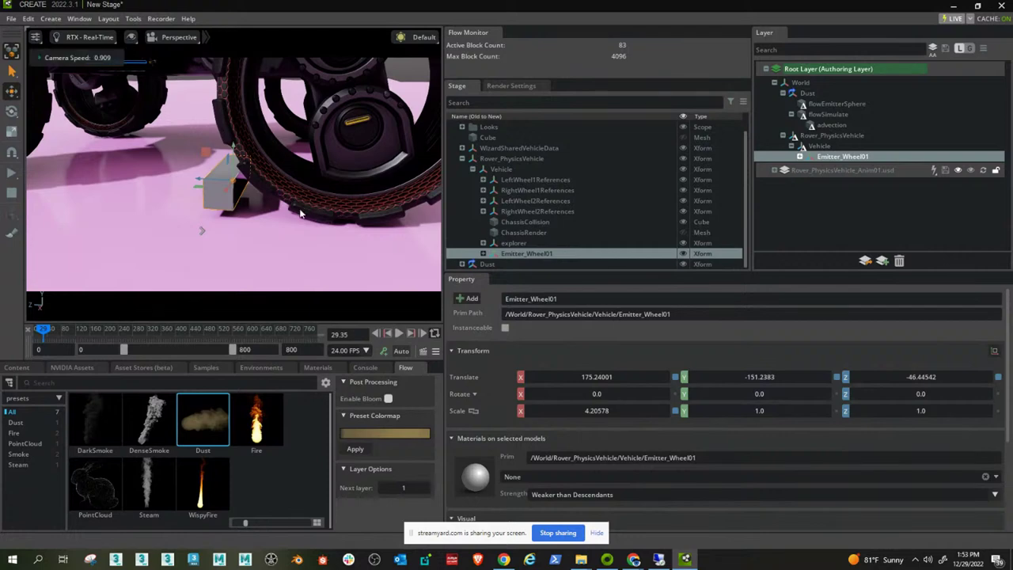
# Expand Emitter_Wheel01 and examine its flowEmitterBox and cube next to the rover's wheel.
pyautogui.scroll(-10, 303, 211)
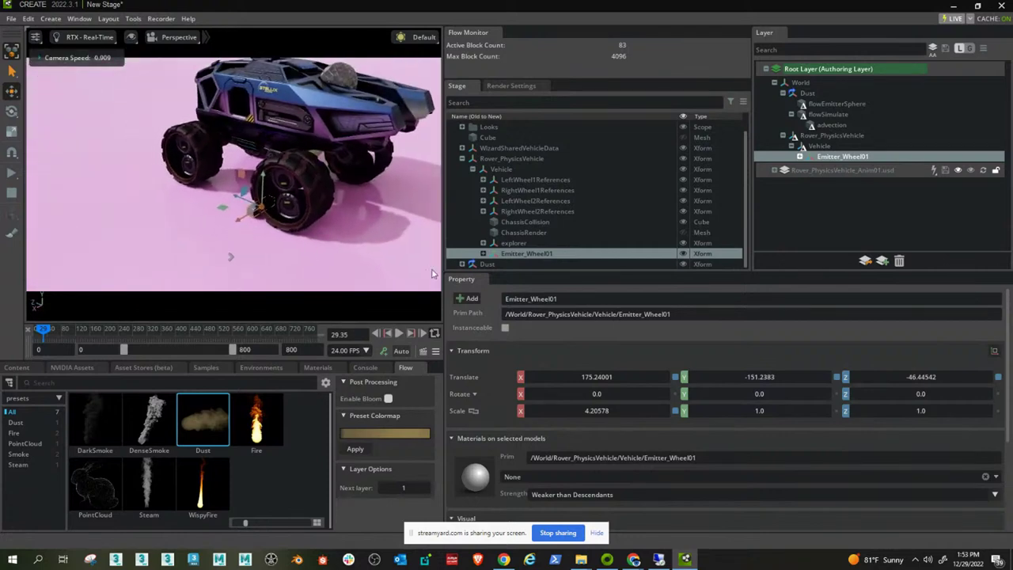
pyautogui.click(483, 253)
pyautogui.scroll(-1, 697, 252)
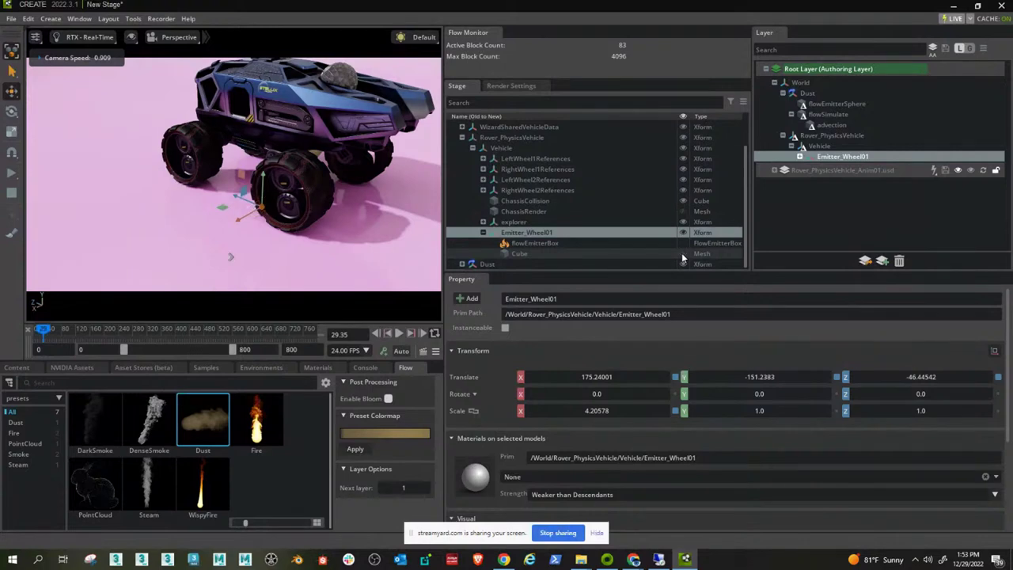
pyautogui.click(279, 232)
pyautogui.keyDown('alt'); pyautogui.moveTo(271, 231); pyautogui.dragTo(289, 238); pyautogui.keyUp('alt')
pyautogui.scroll(3, 299, 236)
pyautogui.click(547, 244)
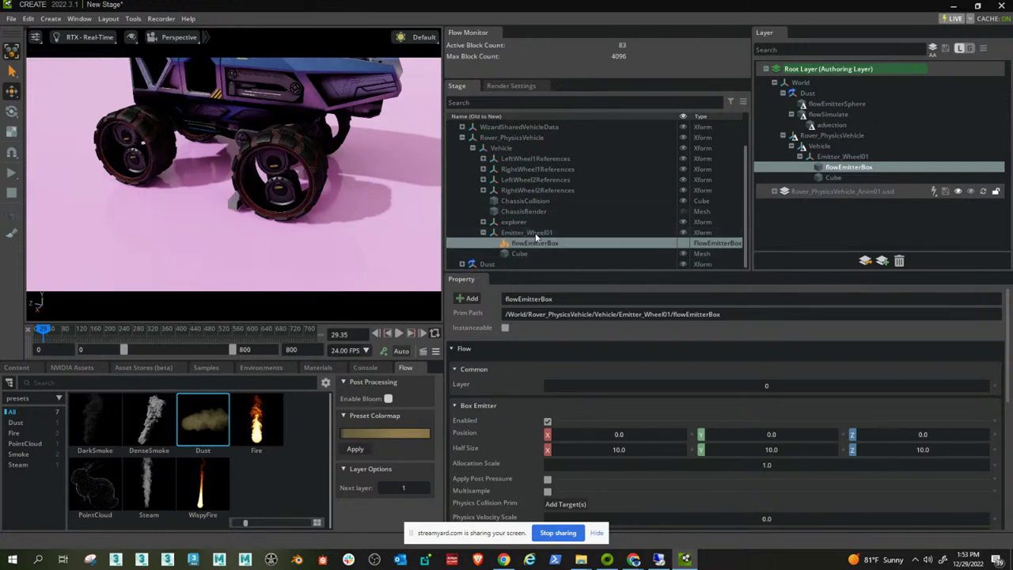
pyautogui.click(240, 207)
pyautogui.moveTo(291, 247); pyautogui.dragTo(239, 221, button='right')
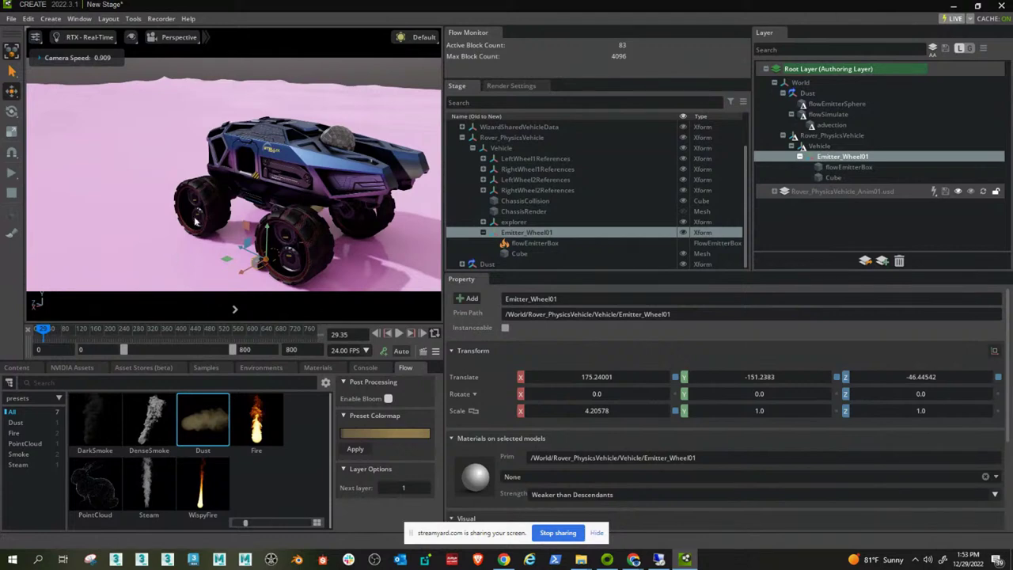
# Play the simulation twice to check the dust emission from the moving rover's wheel, stopping it at the end.
pyautogui.click(349, 257)
pyautogui.press('space')
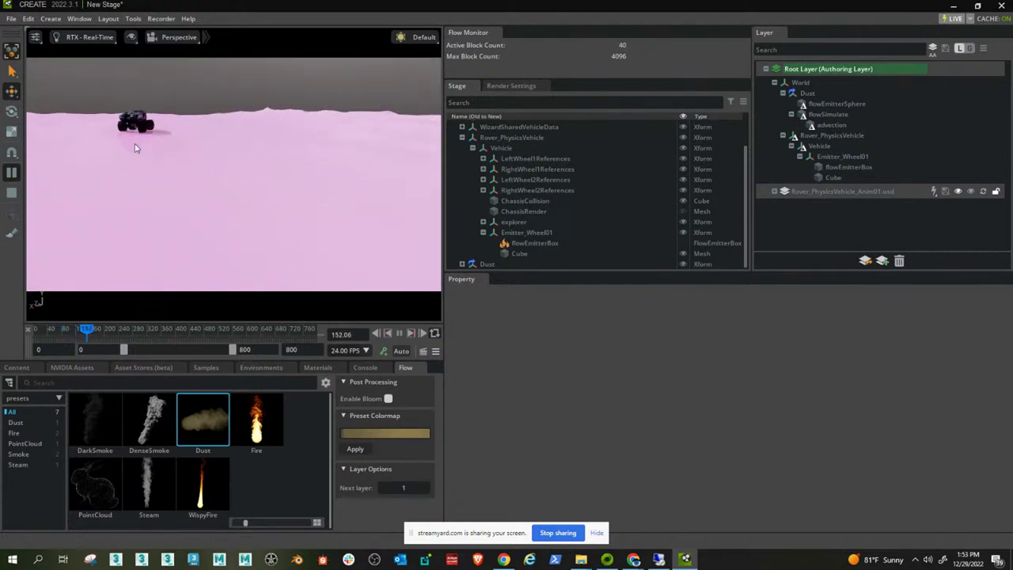
pyautogui.click(12, 193)
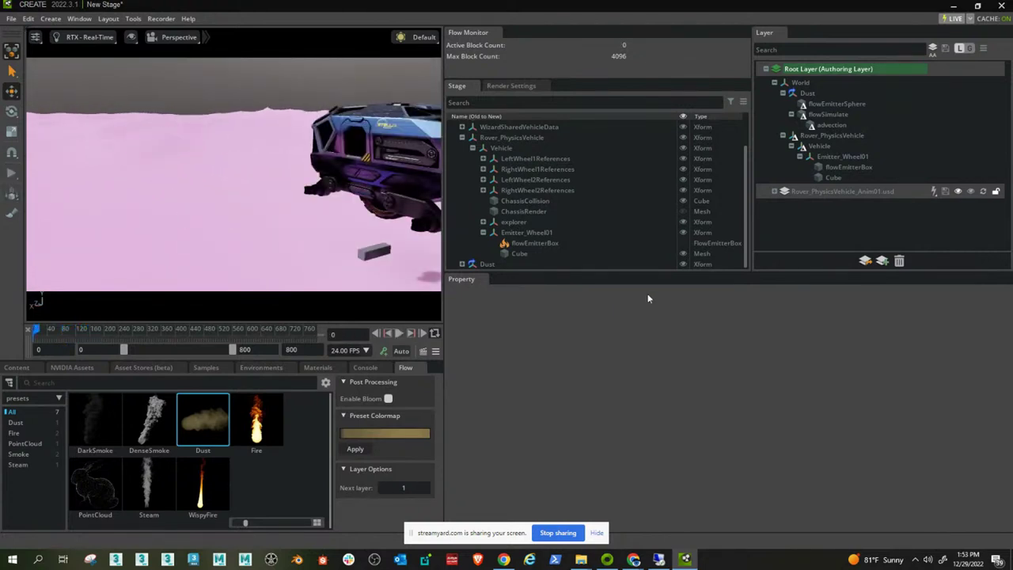
pyautogui.moveTo(427, 198)
pyautogui.mouseDown(button='right')
pyautogui.moveTo(419, 208)
pyautogui.moveTo(439, 204)
pyautogui.mouseUp(button='right')
pyautogui.press('space')
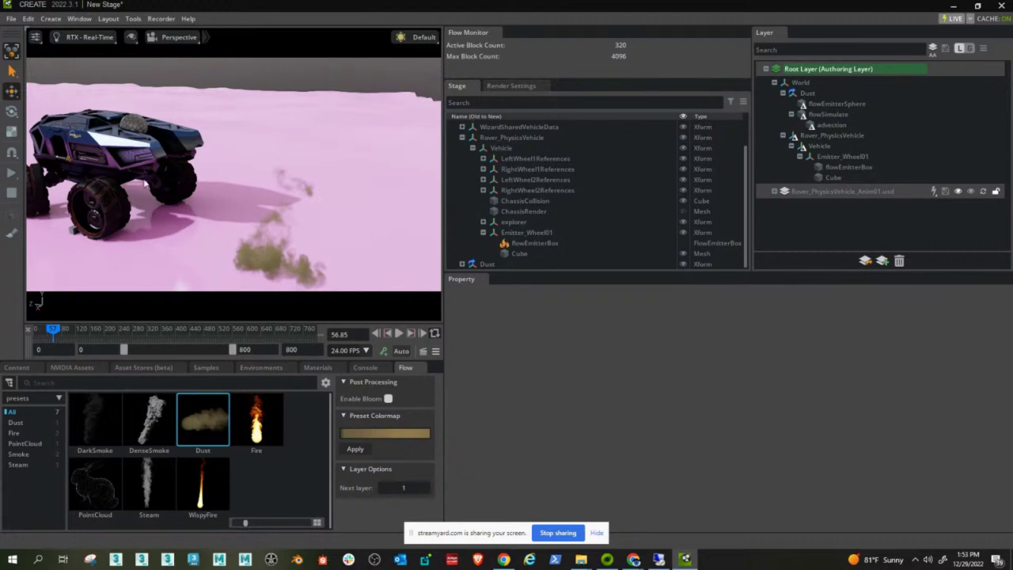
pyautogui.click(11, 193)
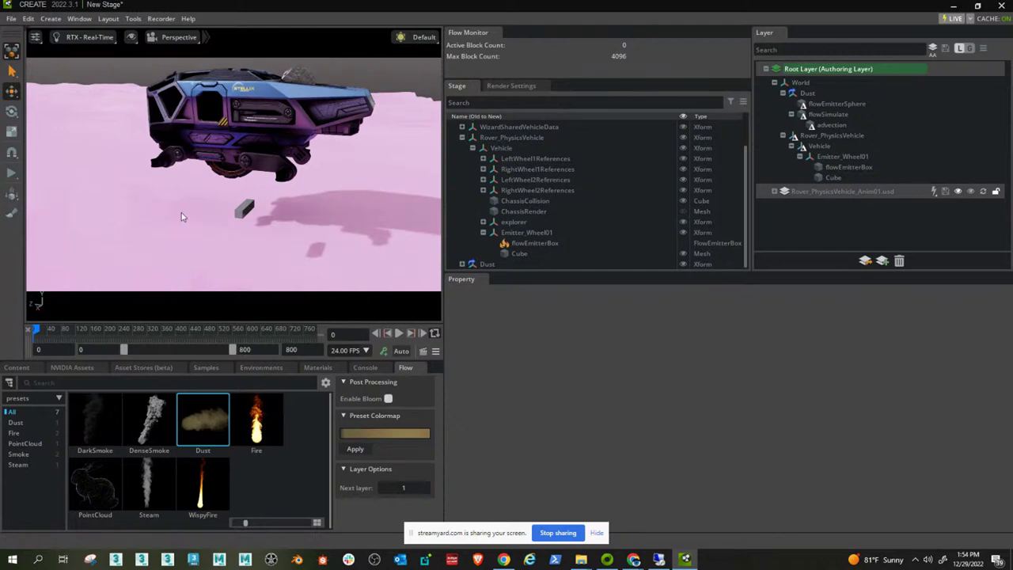
# Play the simulation briefly, pause it, and add a Colliders Preset to the wheel3 mesh under LeftWheel2References.
pyautogui.press('space')
pyautogui.click(309, 231)
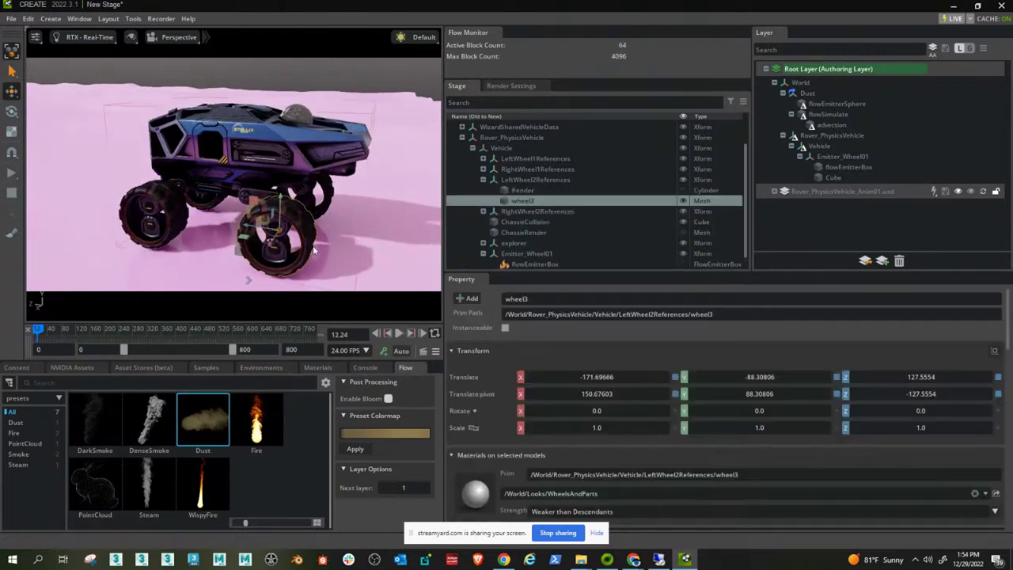
pyautogui.rightClick(523, 207)
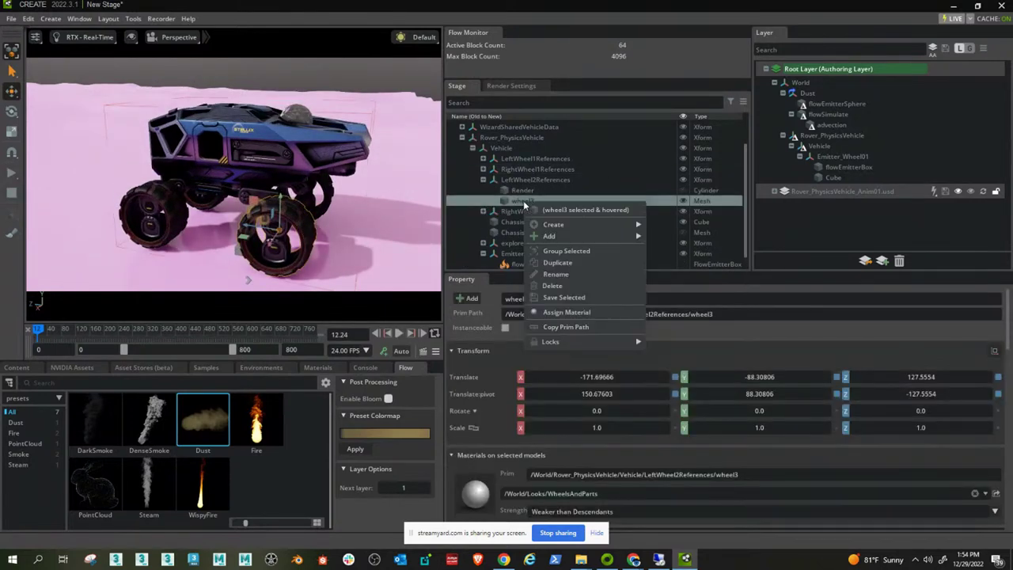
pyautogui.moveTo(589, 235)
pyautogui.moveTo(718, 318)
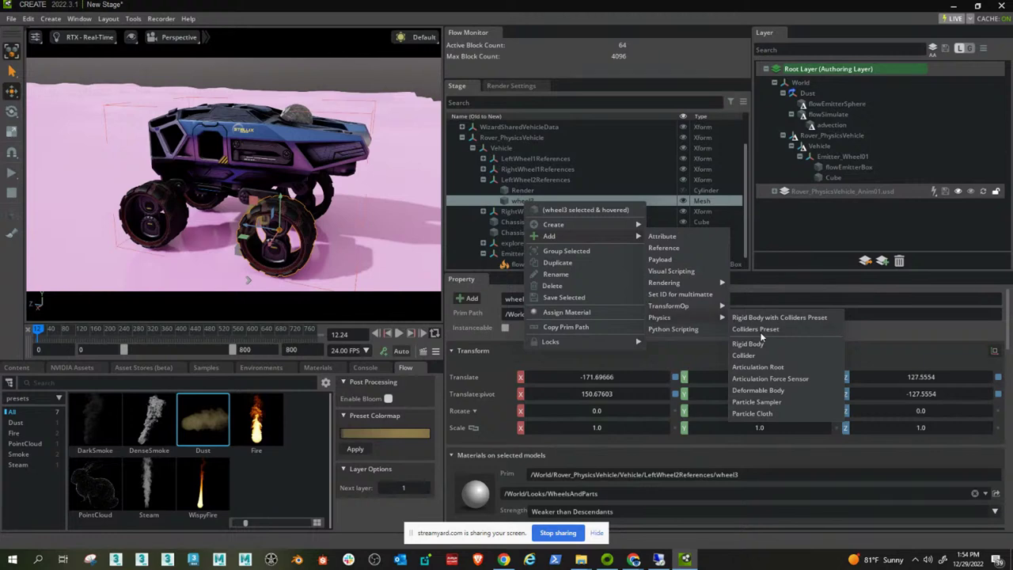
pyautogui.click(758, 330)
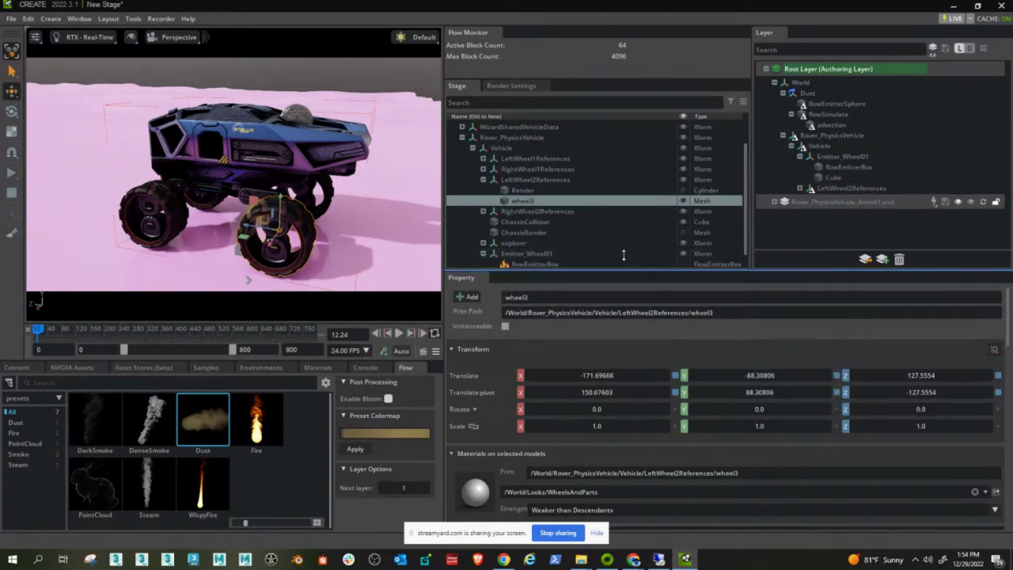
# Set wheel3's collider approximation to Convex Decomposition and run the simulation briefly to check the dust, stopping it at the end.
pyautogui.moveTo(616, 272); pyautogui.dragTo(616, 215)
pyautogui.scroll(-12, 601, 422)
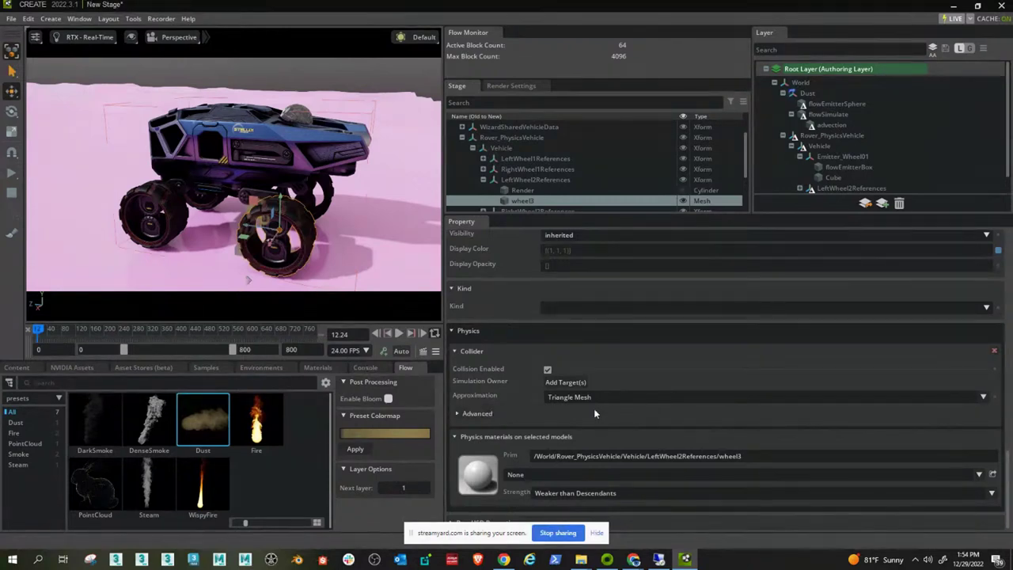
pyautogui.click(586, 398)
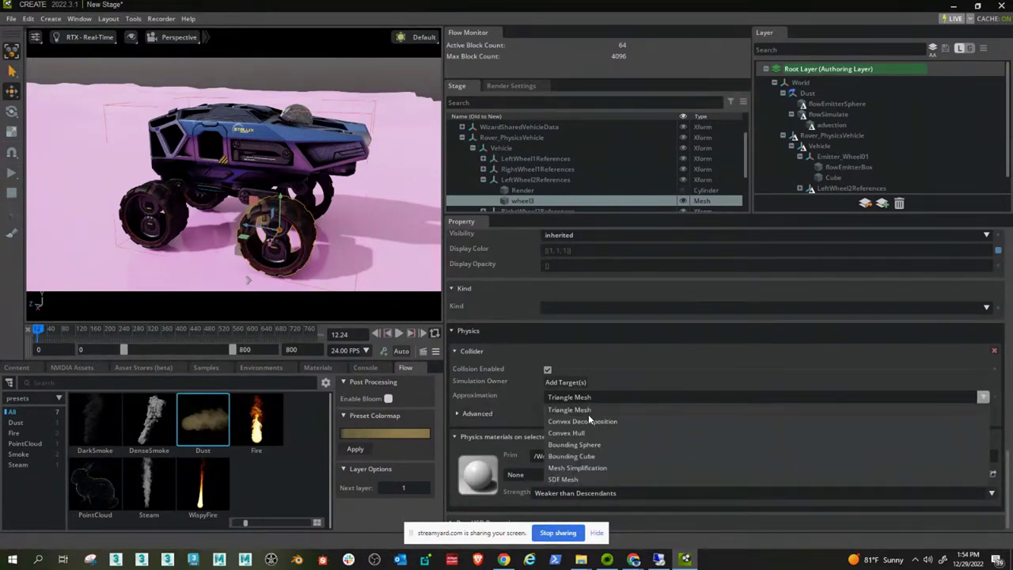
pyautogui.click(585, 421)
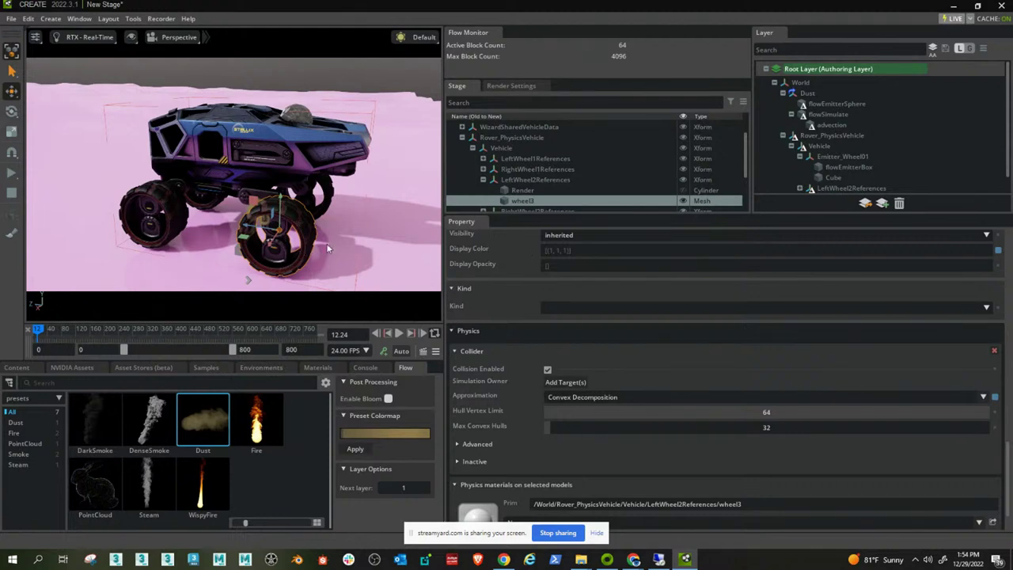
pyautogui.click(11, 172)
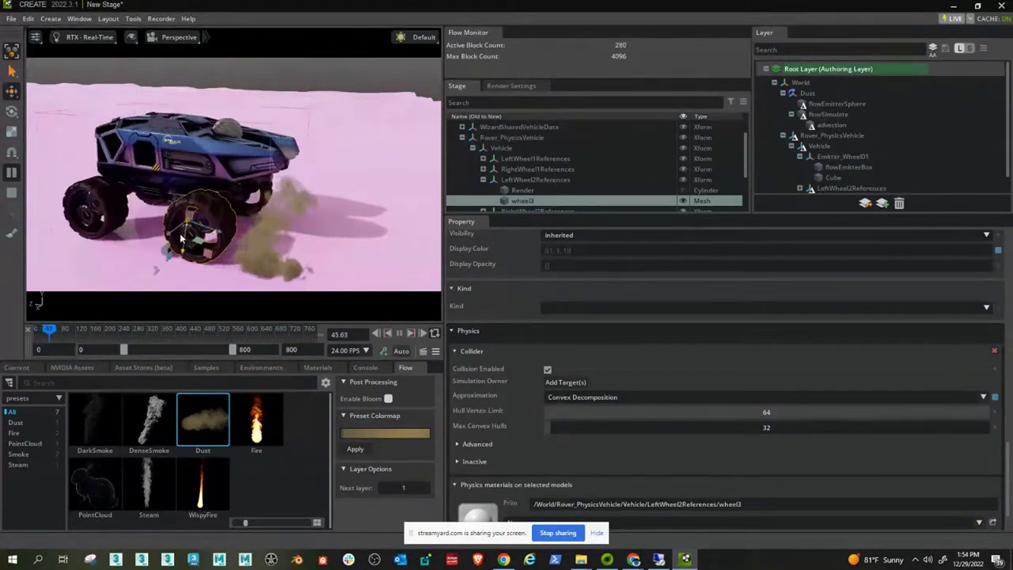
pyautogui.click(11, 192)
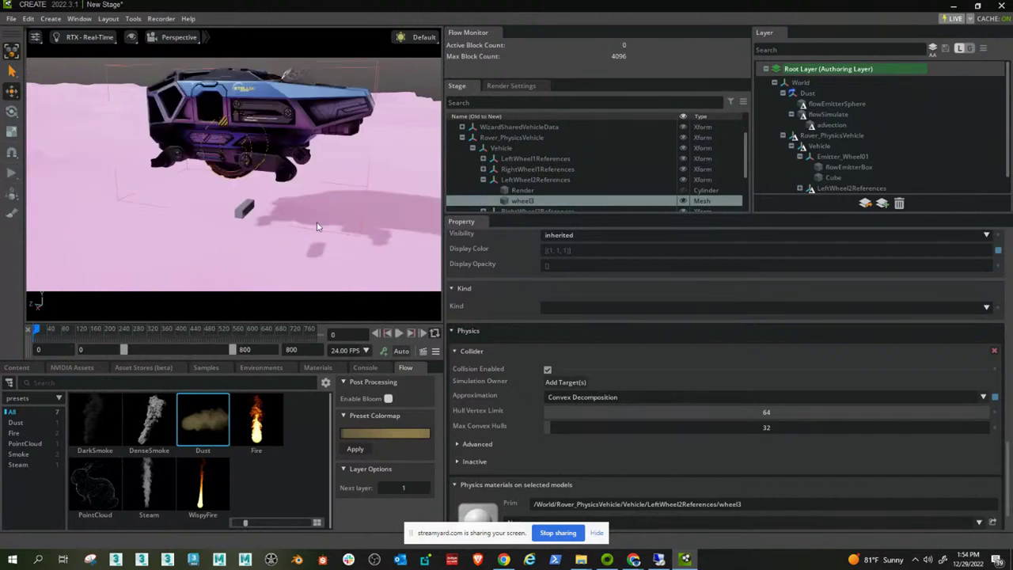
# Enable Physics Collision on the flowSimulate prim inside Dust.
pyautogui.moveTo(527, 209); pyautogui.dragTo(519, 133)
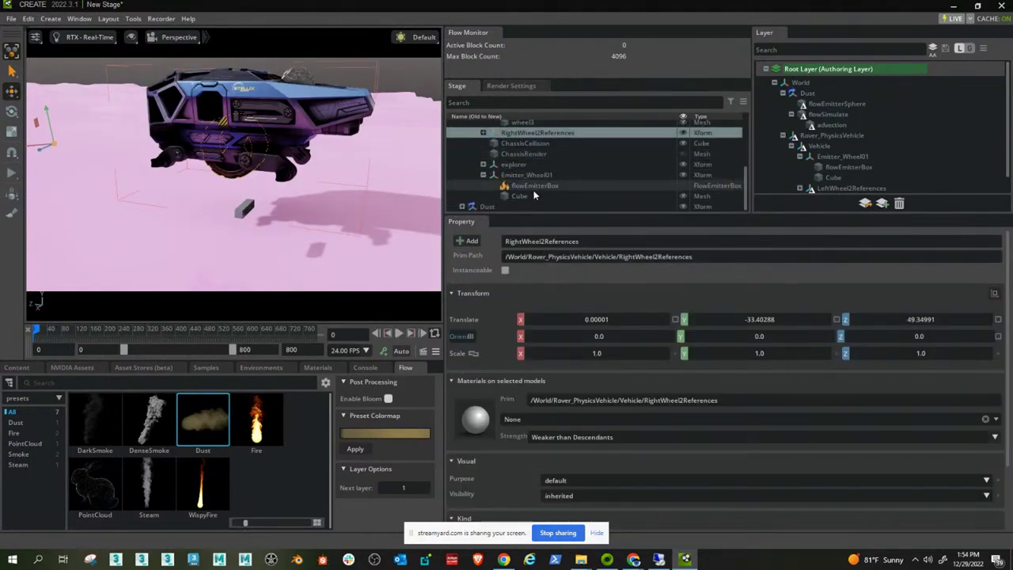
pyautogui.moveTo(535, 214); pyautogui.dragTo(515, 293)
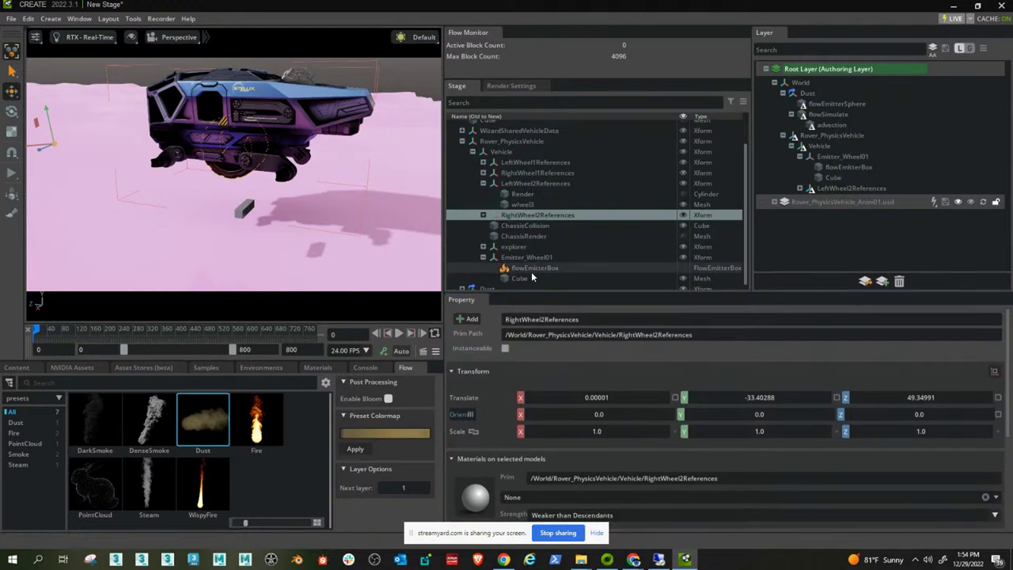
pyautogui.click(462, 284)
pyautogui.scroll(-2, 475, 277)
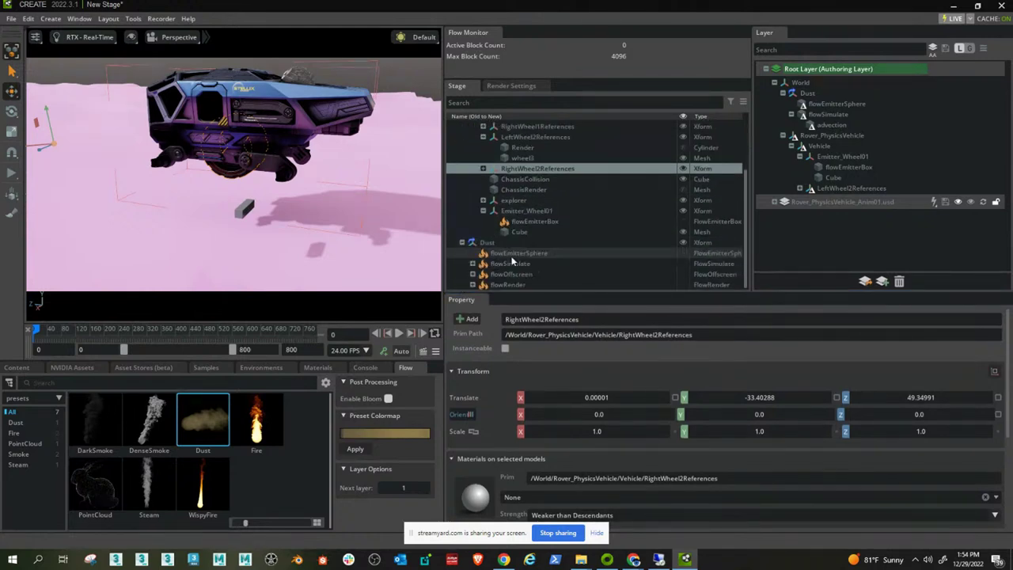
pyautogui.click(507, 264)
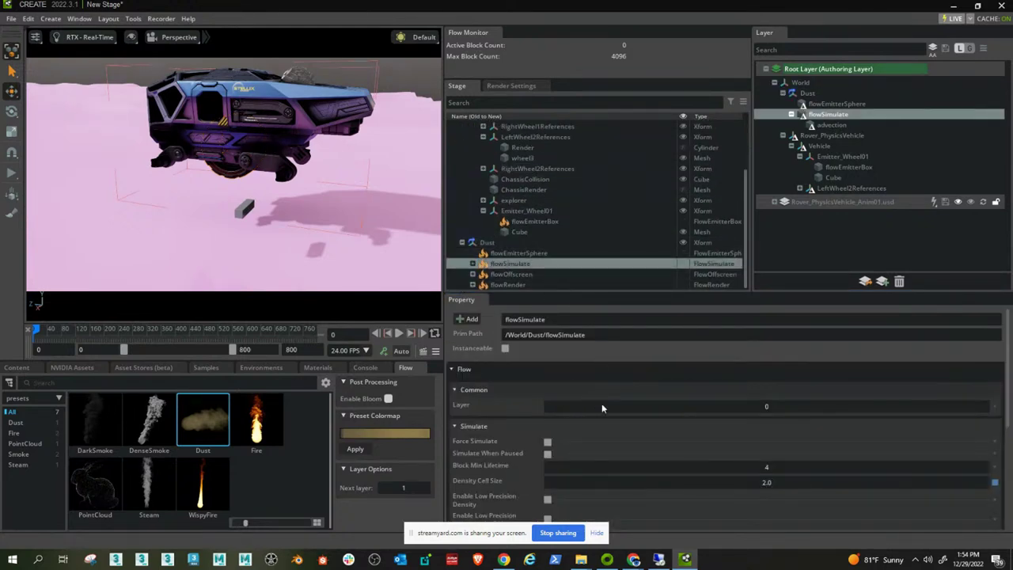
pyautogui.scroll(-5, 549, 468)
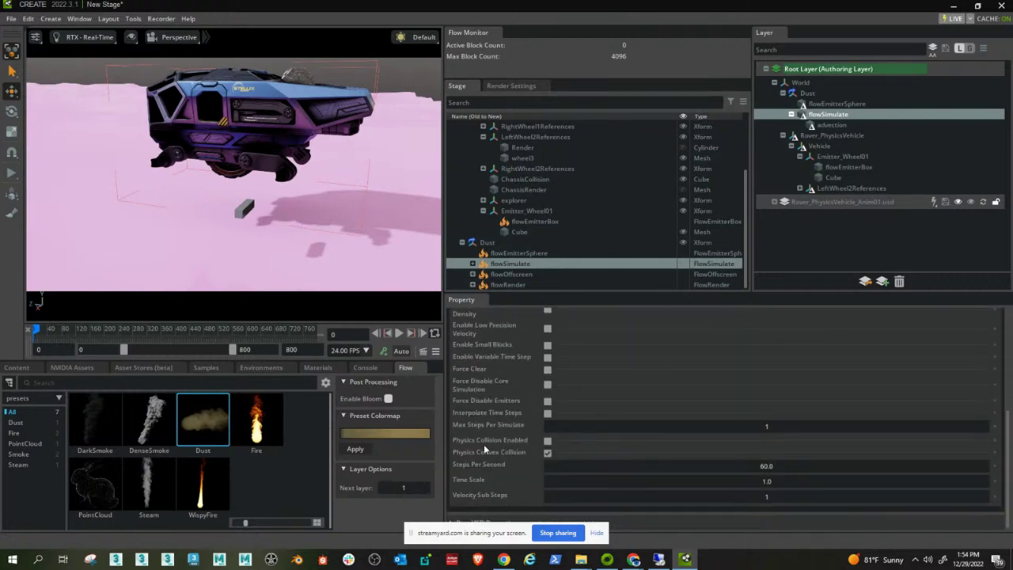
pyautogui.click(548, 442)
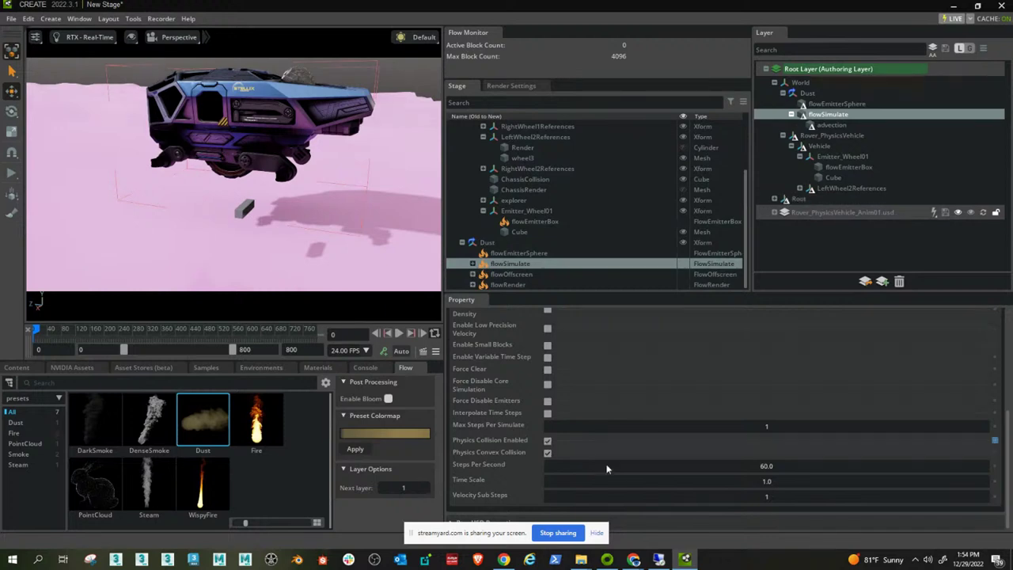
# Play the simulation to check how the dust collides with the rover's wheel, and toggle timeline looping.
pyautogui.moveTo(339, 193); pyautogui.dragTo(316, 202, button='right')
pyautogui.press('space')
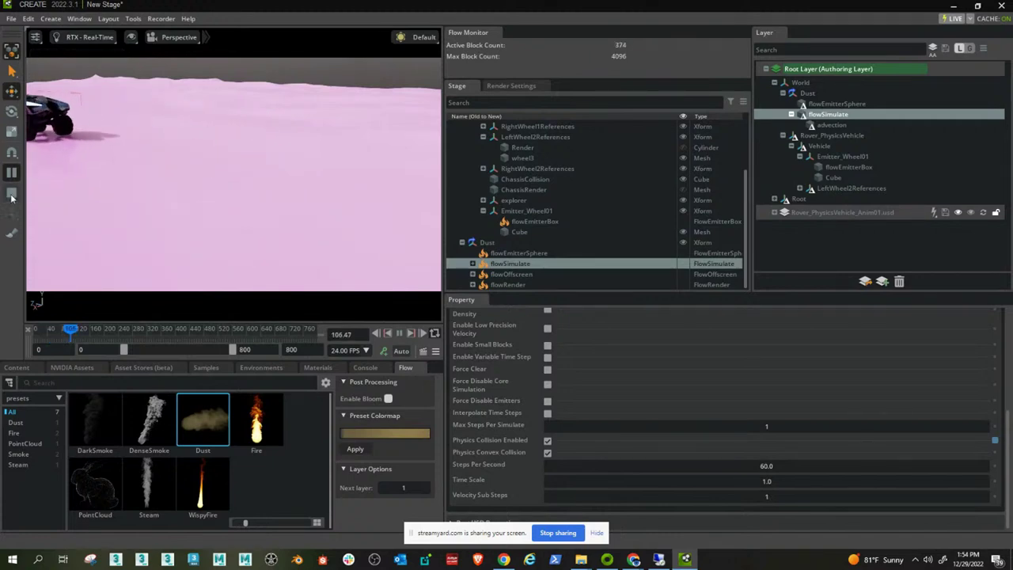
pyautogui.click(434, 333)
# Dock the Layer panel alongside Stage and Render Settings, and enlarge the viewport in width and height.
pyautogui.moveTo(444, 283); pyautogui.dragTo(562, 283)
pyautogui.moveTo(752, 273); pyautogui.dragTo(809, 269)
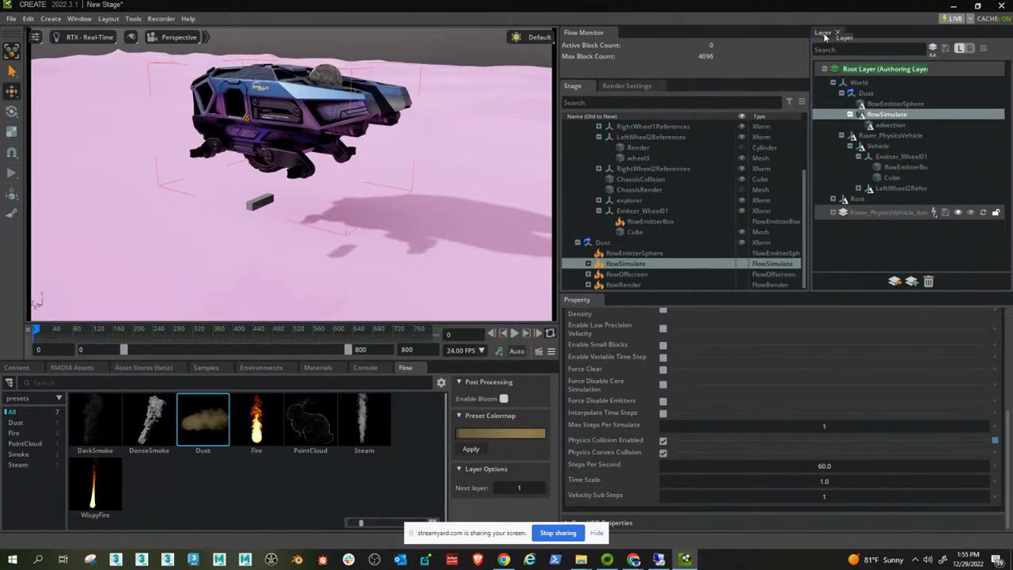
pyautogui.moveTo(825, 37); pyautogui.dragTo(706, 89)
pyautogui.moveTo(562, 190); pyautogui.dragTo(727, 190)
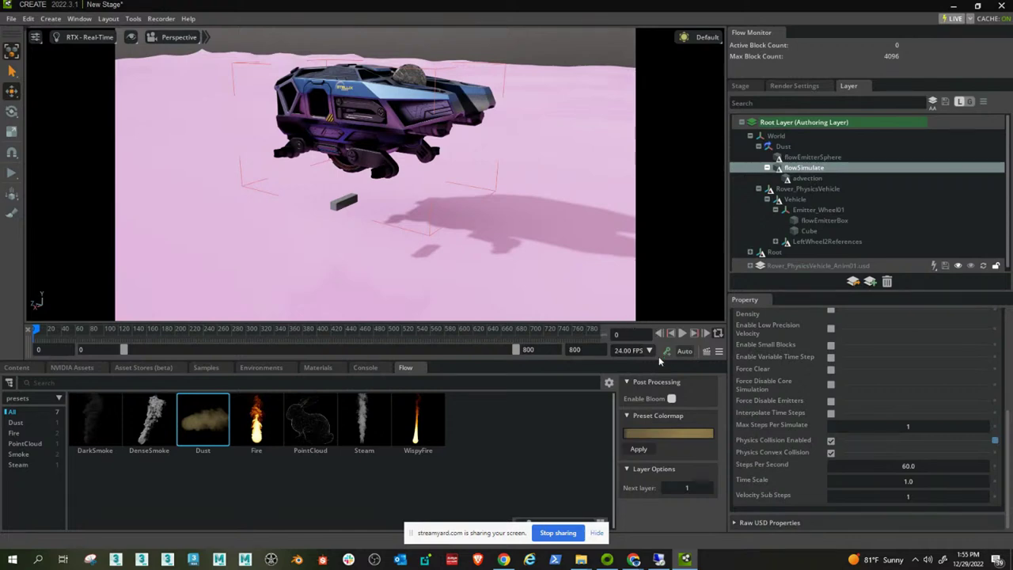
pyautogui.moveTo(660, 362); pyautogui.dragTo(665, 432)
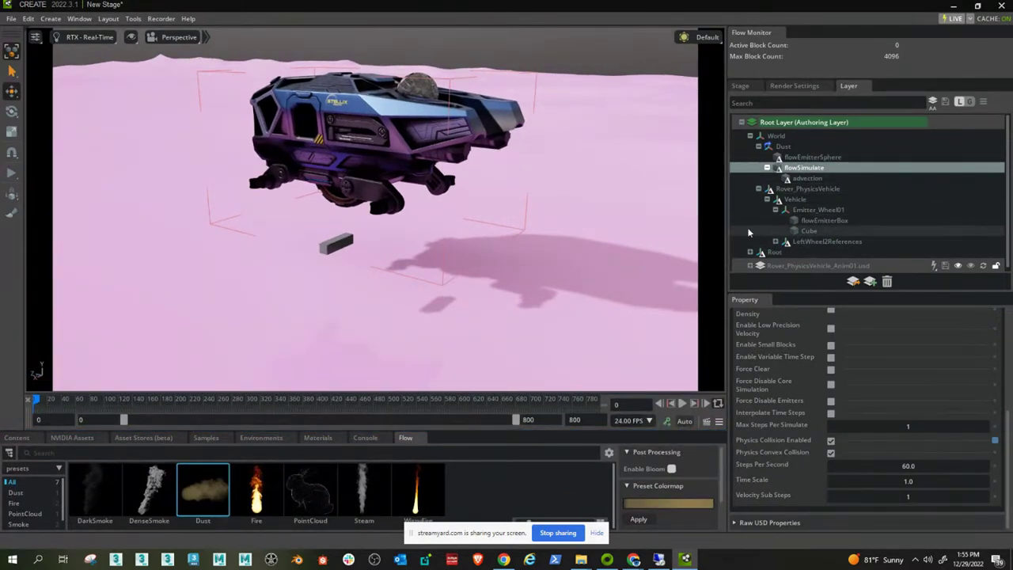
# Set the Fuel of Emitter_Wheel01's flowEmitterBox to 2 and its Couple Rate Fuel to 4.
pyautogui.click(741, 87)
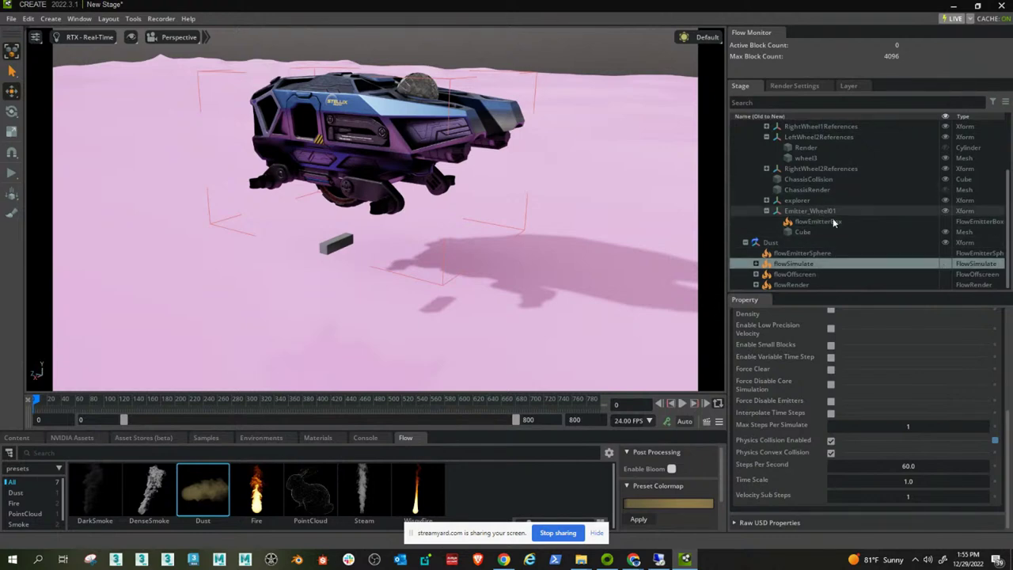
pyautogui.click(829, 223)
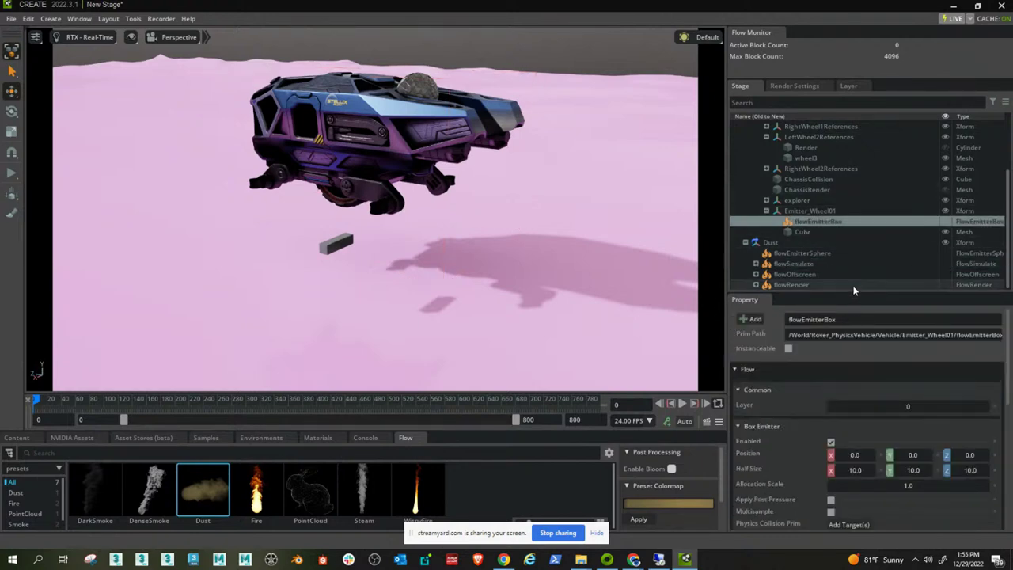
pyautogui.moveTo(859, 293); pyautogui.dragTo(859, 250)
pyautogui.scroll(-4, 784, 449)
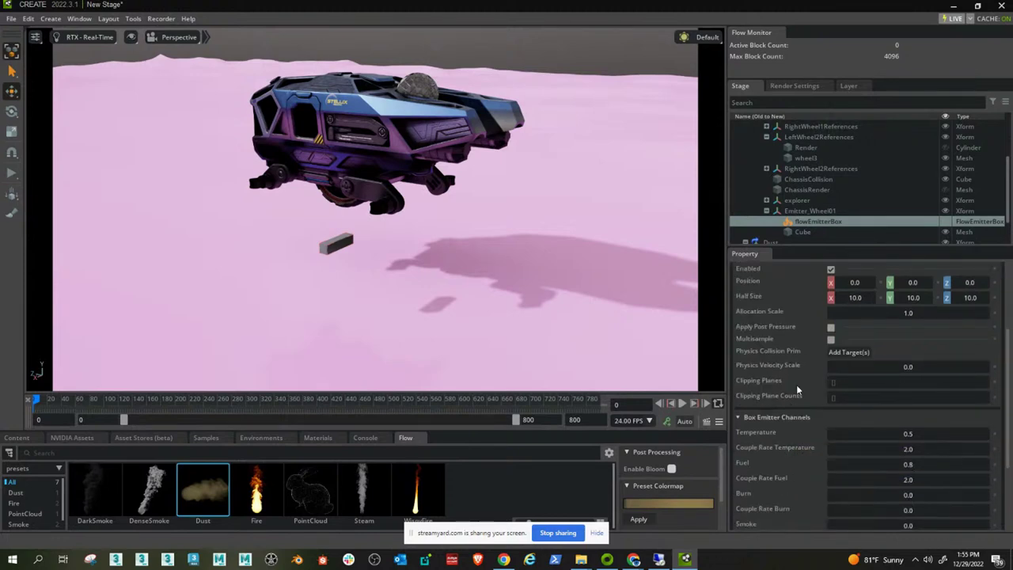
pyautogui.scroll(-3, 784, 447)
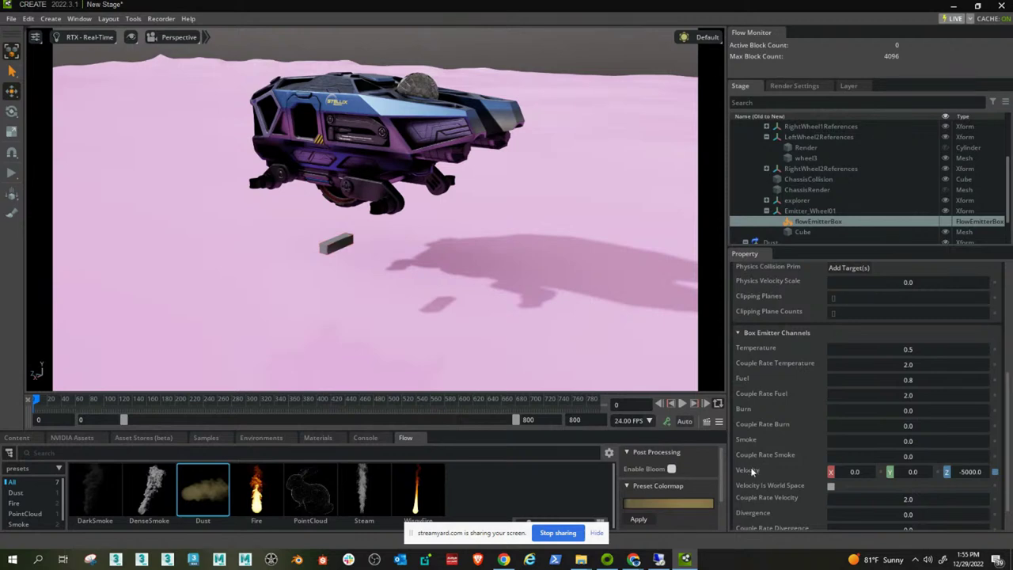
pyautogui.doubleClick(903, 378)
pyautogui.write('2')
pyautogui.press('Return')
pyautogui.doubleClick(920, 393)
pyautogui.write('4')
pyautogui.press('Return')
# Set the flowEmitterBox's Smoke to 128 and its Couple Rate Smoke to 64.
pyautogui.doubleClick(915, 441)
pyautogui.write('128')
pyautogui.press('Return')
pyautogui.doubleClick(923, 457)
pyautogui.write('64')
pyautogui.press('Return')
pyautogui.scroll(-1, 871, 475)
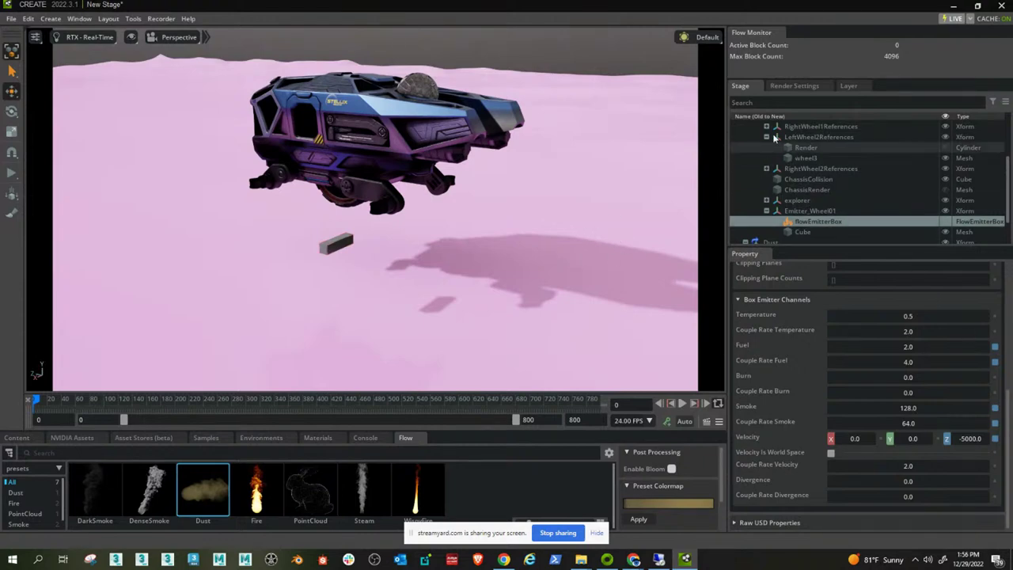
# Play the simulation to examine the dust trail and the Flow Monitor's active block count, stop it, and reframe the rover.
pyautogui.moveTo(727, 172); pyautogui.dragTo(704, 172)
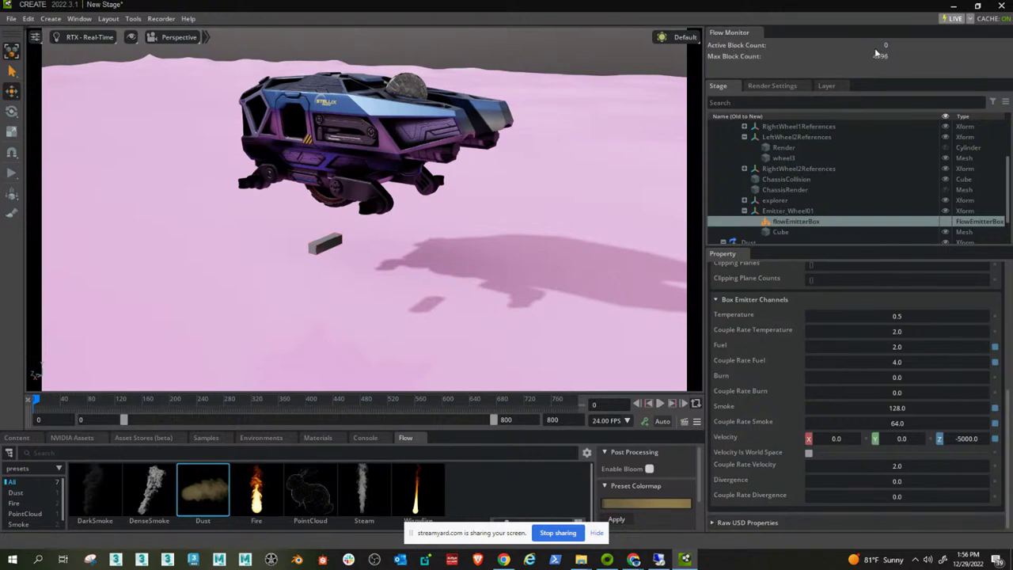
pyautogui.press('space')
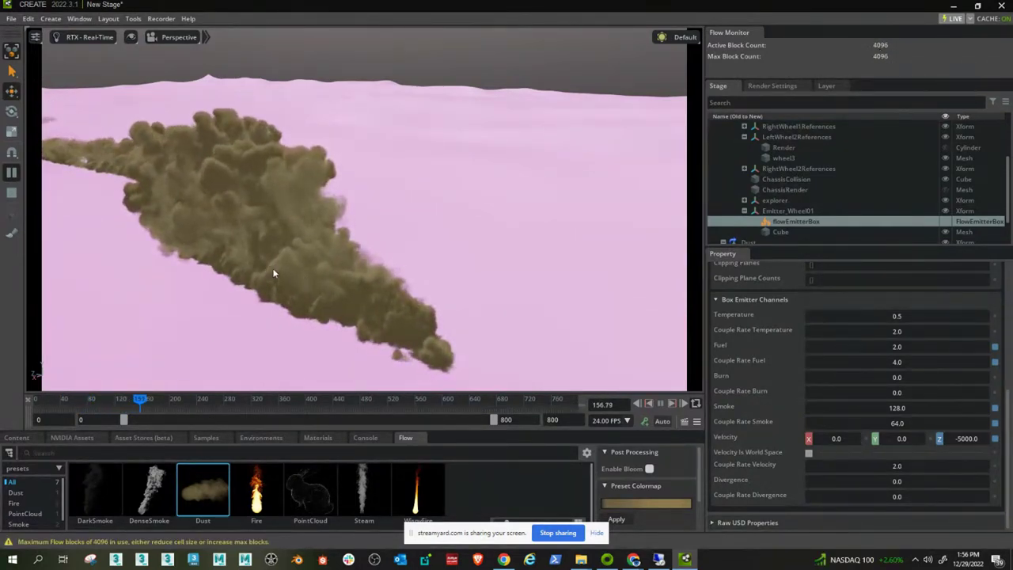
pyautogui.keyDown('alt'); pyautogui.moveTo(284, 274); pyautogui.dragTo(242, 266); pyautogui.keyUp('alt')
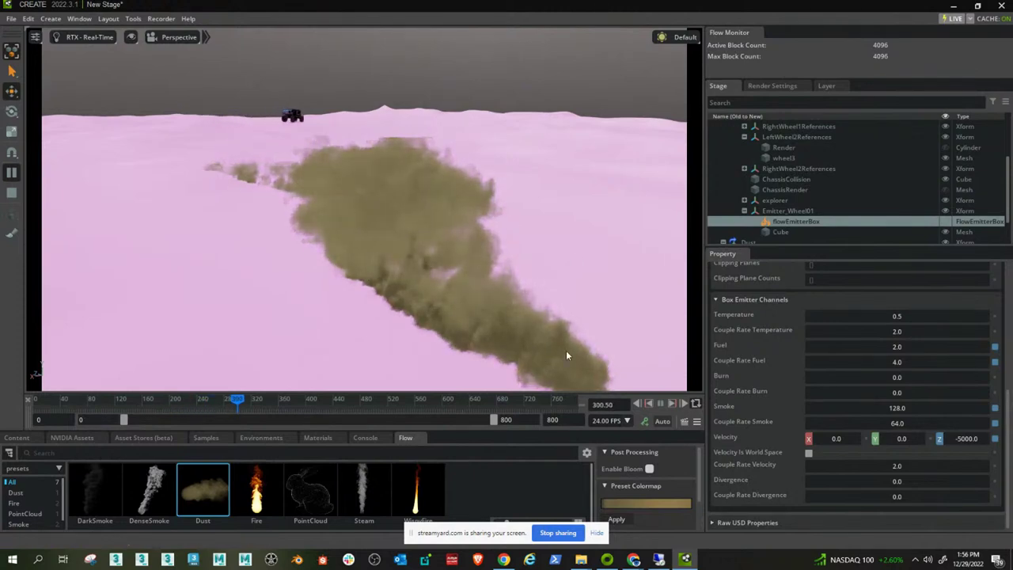
pyautogui.moveTo(380, 221); pyautogui.dragTo(259, 192, button='right')
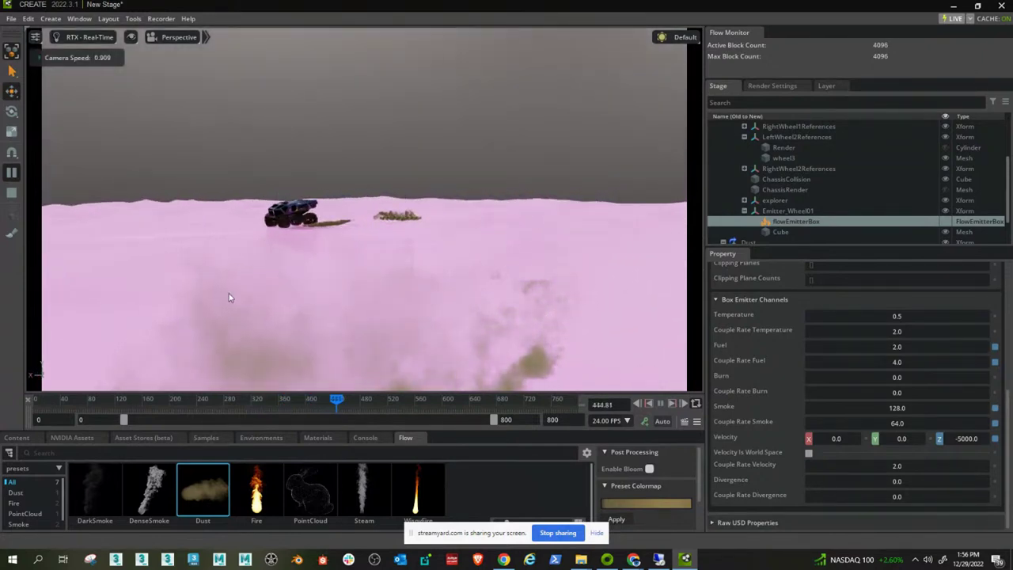
pyautogui.press('space')
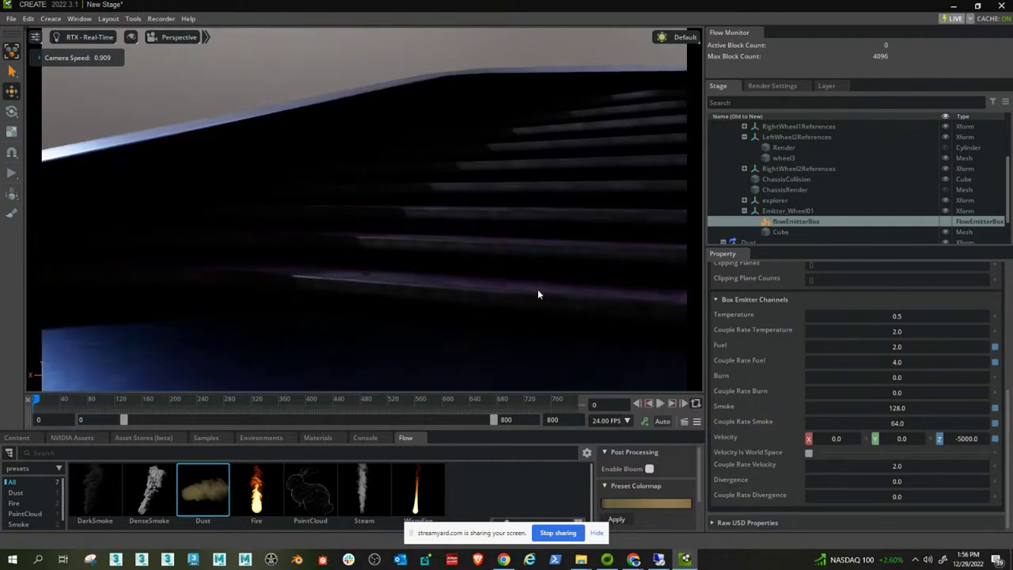
pyautogui.moveTo(463, 224); pyautogui.dragTo(642, 279, button='right')
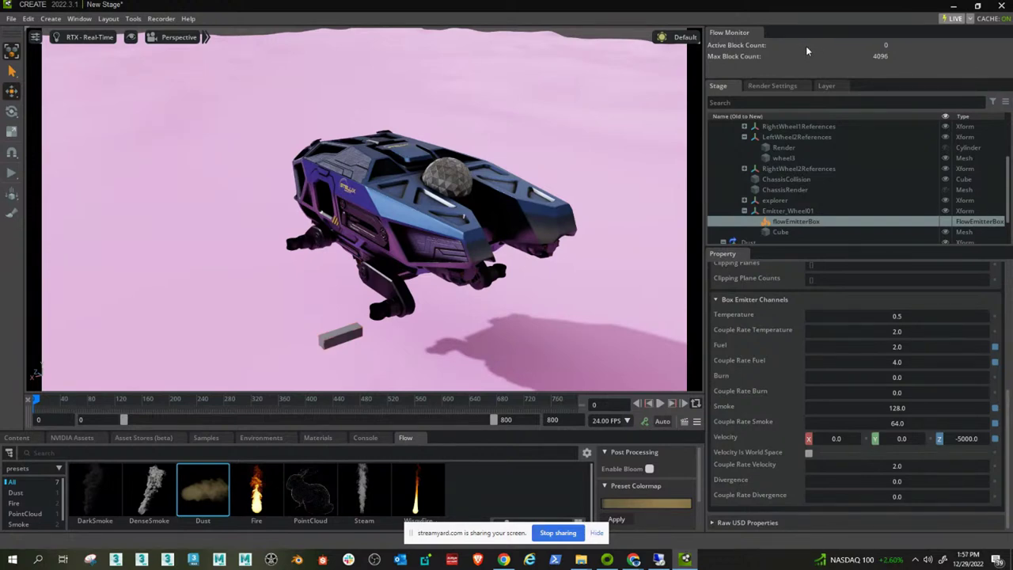
# Set Max Blocks to 16000 in the common Flow render settings.
pyautogui.click(781, 86)
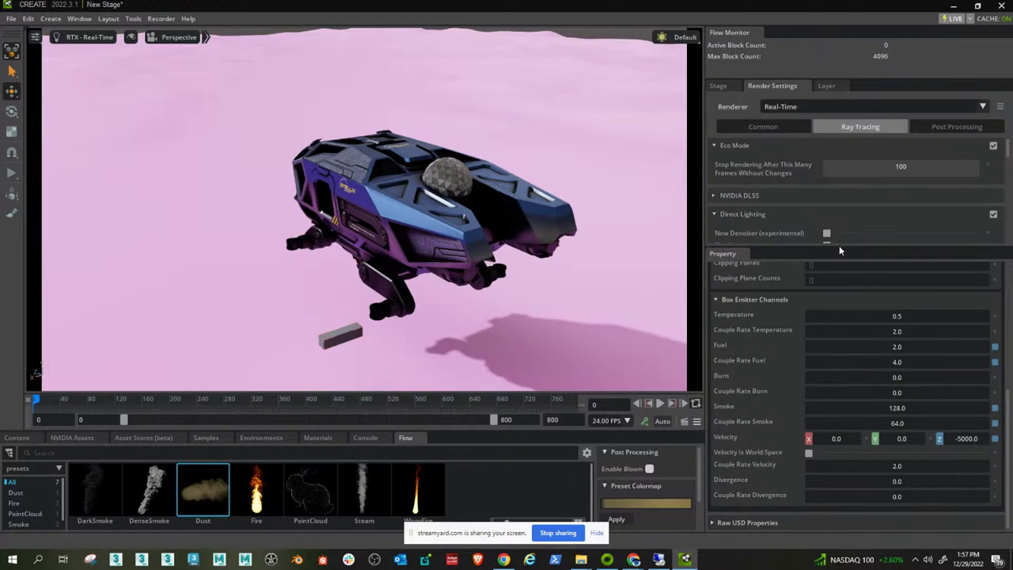
pyautogui.moveTo(839, 247); pyautogui.dragTo(839, 404)
pyautogui.scroll(-5, 825, 305)
pyautogui.scroll(5, 823, 303)
pyautogui.click(758, 127)
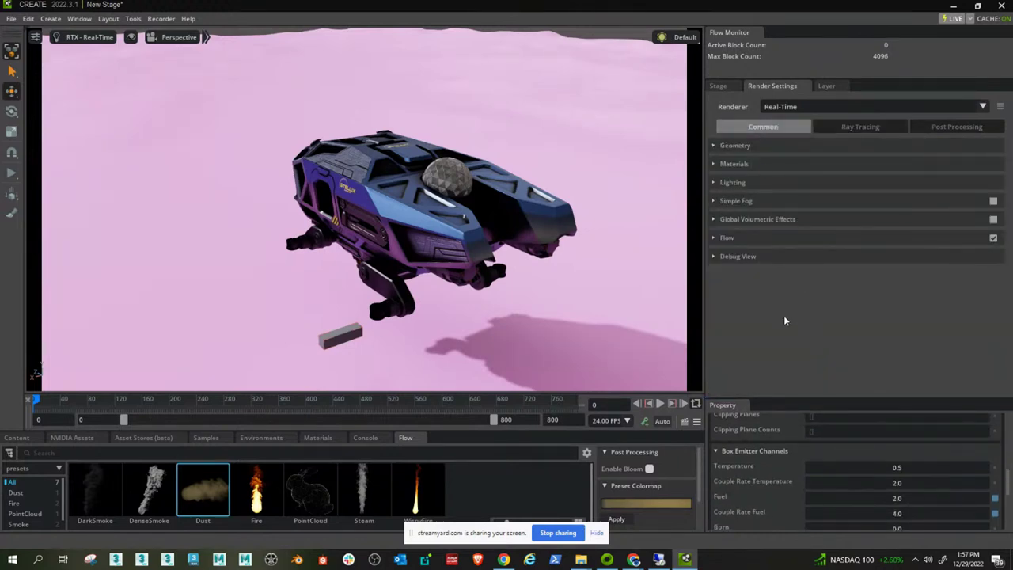
pyautogui.click(734, 237)
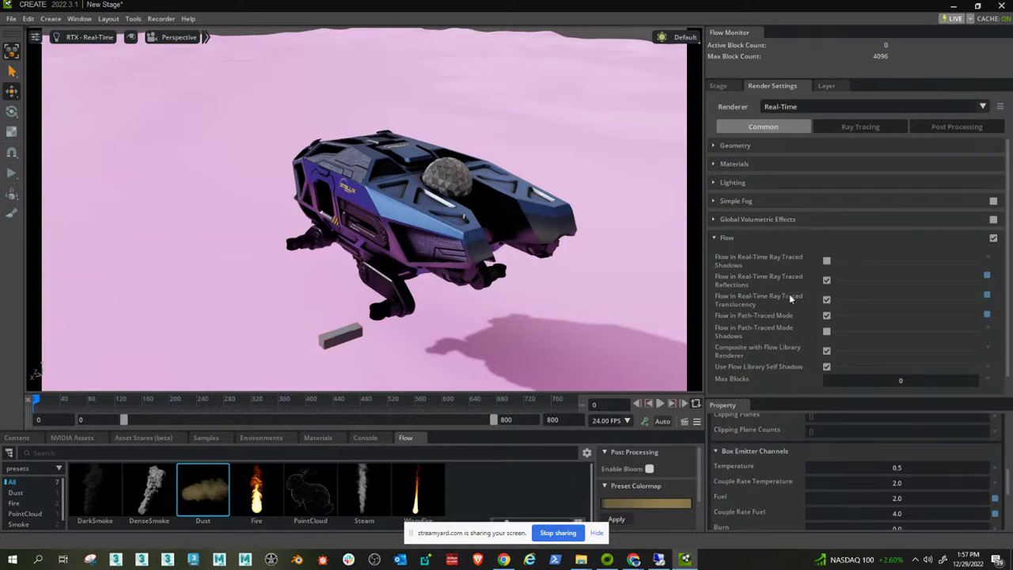
pyautogui.scroll(-1, 791, 287)
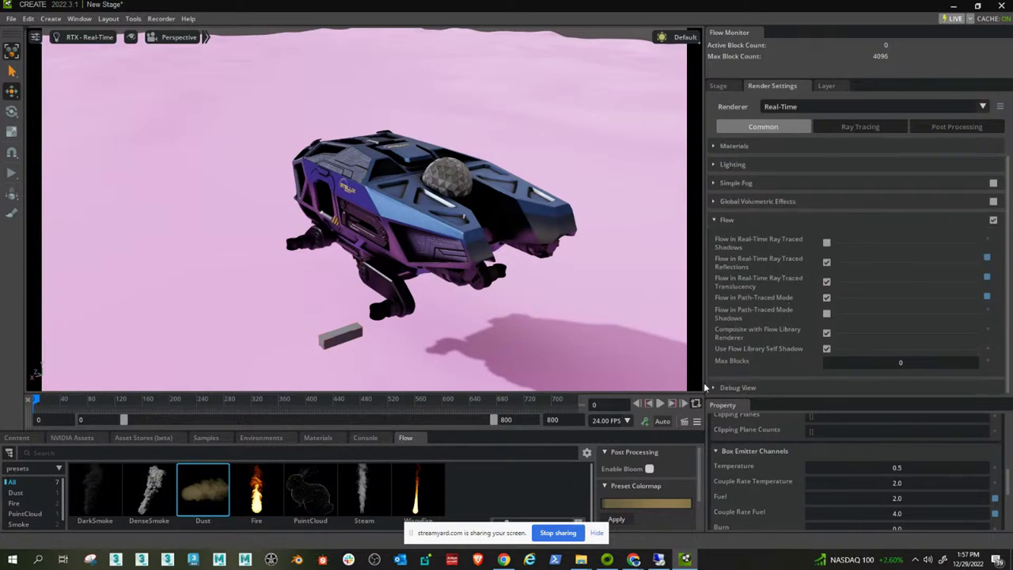
pyautogui.doubleClick(898, 363)
pyautogui.write('16000')
pyautogui.press('Return')
# Play the simulation from a reframed view to examine the dust trail and active block count under the raised limit, and stop it.
pyautogui.moveTo(518, 303); pyautogui.dragTo(473, 303, button='right')
pyautogui.press('space')
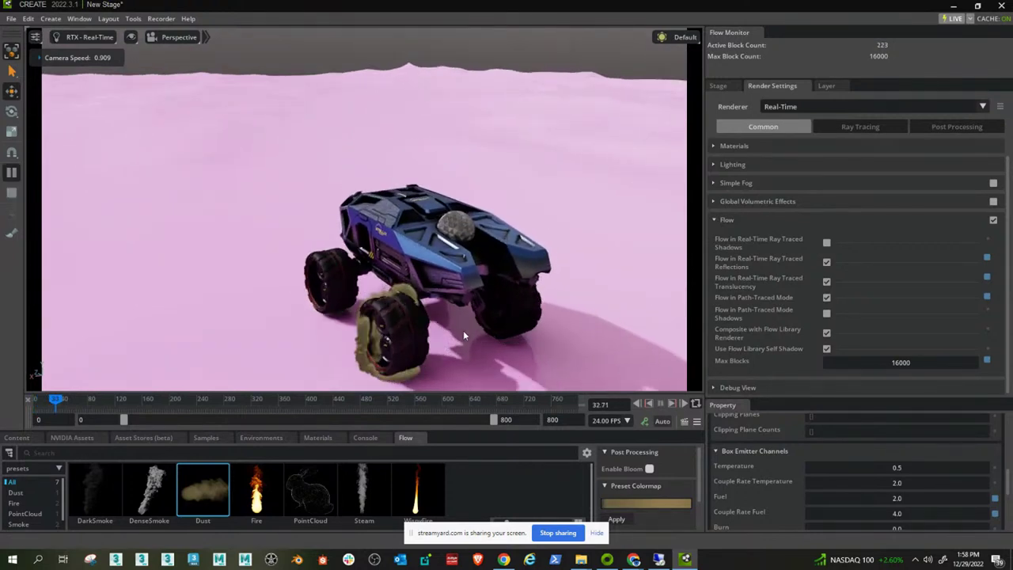
pyautogui.moveTo(420, 286); pyautogui.dragTo(439, 255, button='right')
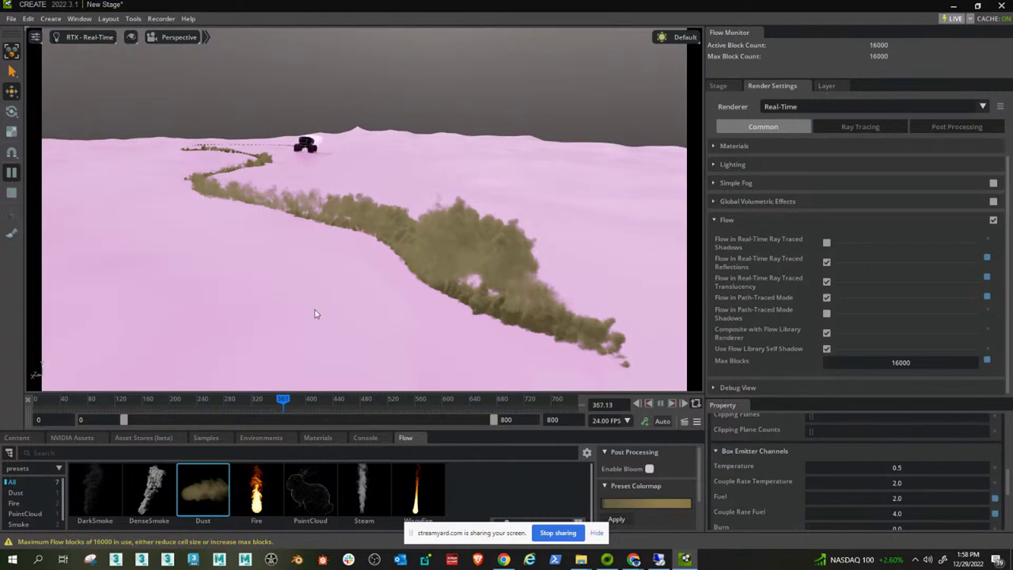
pyautogui.click(12, 192)
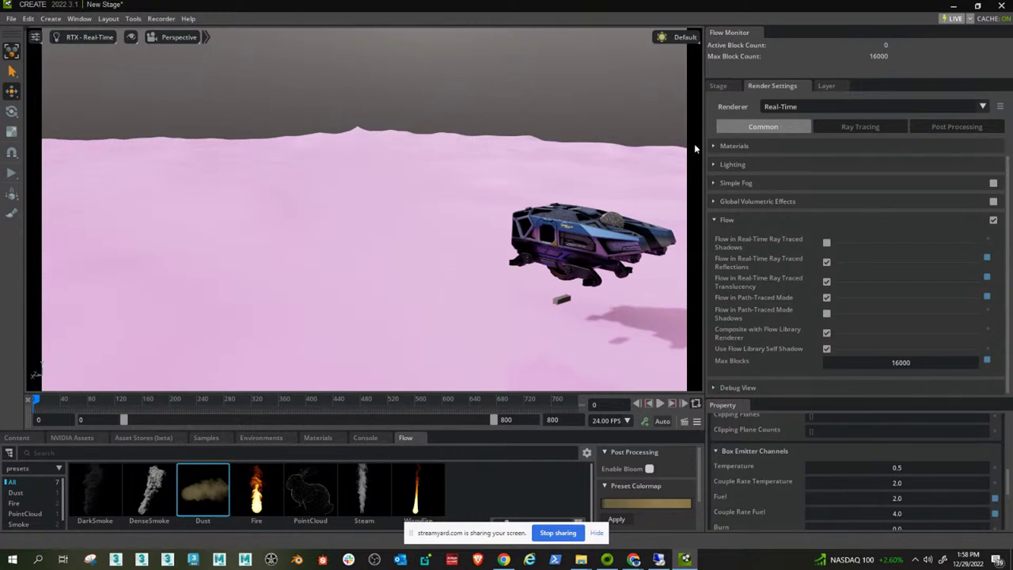
# Apply the Sand material from the library's Natural category to the terrain mesh Plane002.
pyautogui.moveTo(699, 150); pyautogui.dragTo(671, 146)
pyautogui.click(686, 86)
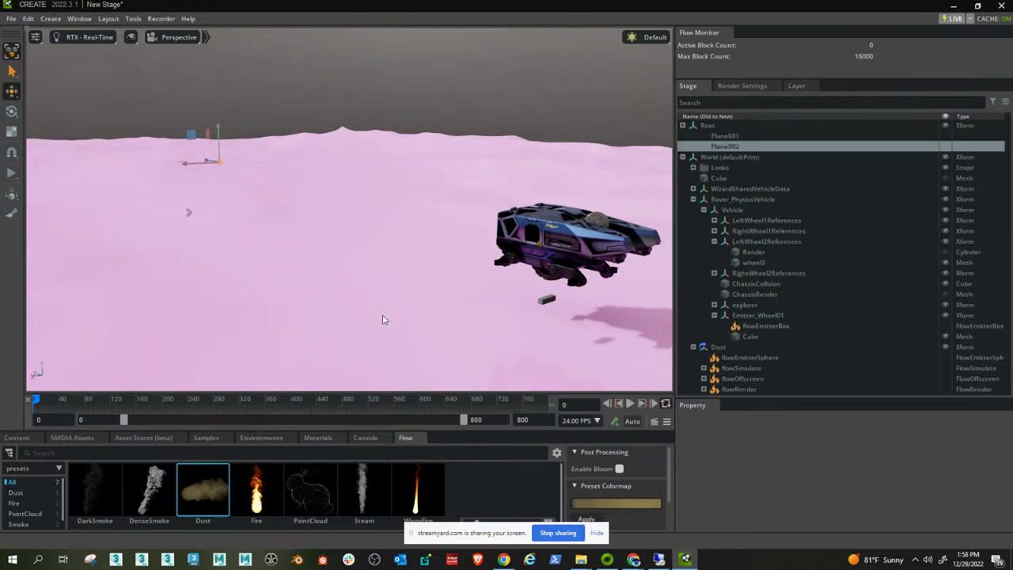
pyautogui.click(317, 437)
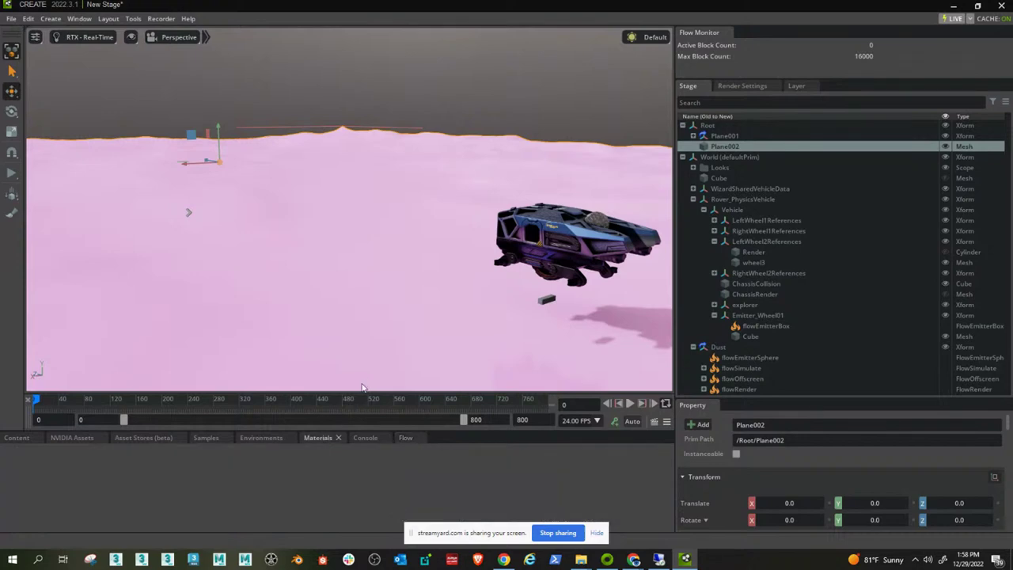
pyautogui.moveTo(367, 430); pyautogui.dragTo(229, 269)
pyautogui.click(13, 320)
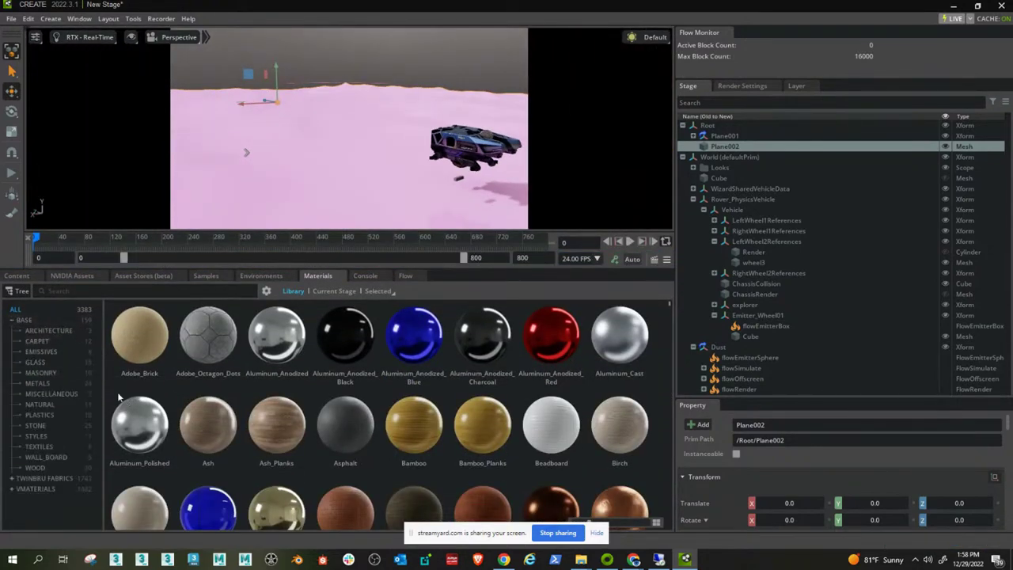
pyautogui.click(39, 404)
pyautogui.doubleClick(631, 342)
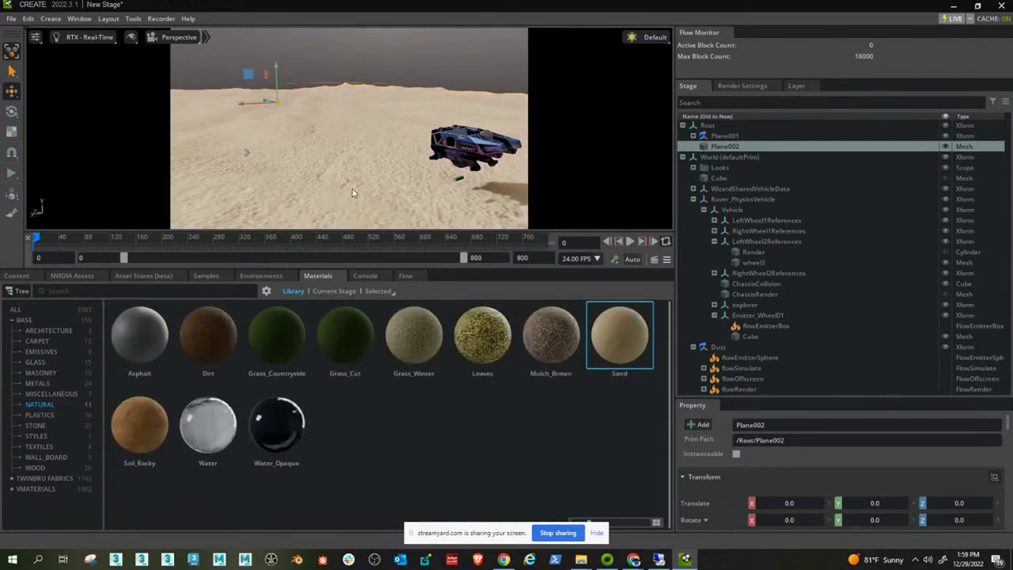
pyautogui.click(13, 320)
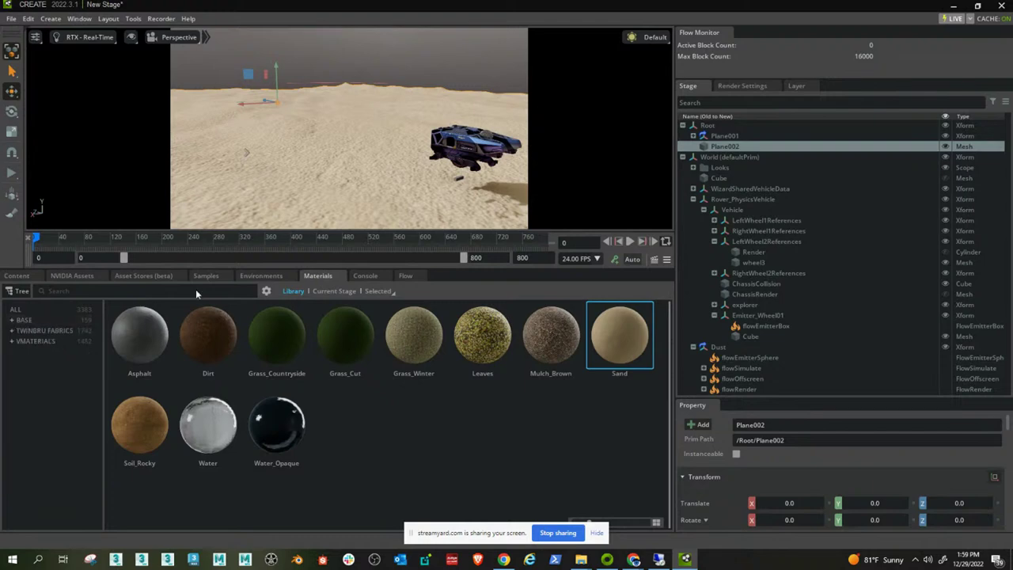
pyautogui.moveTo(345, 267); pyautogui.dragTo(372, 451)
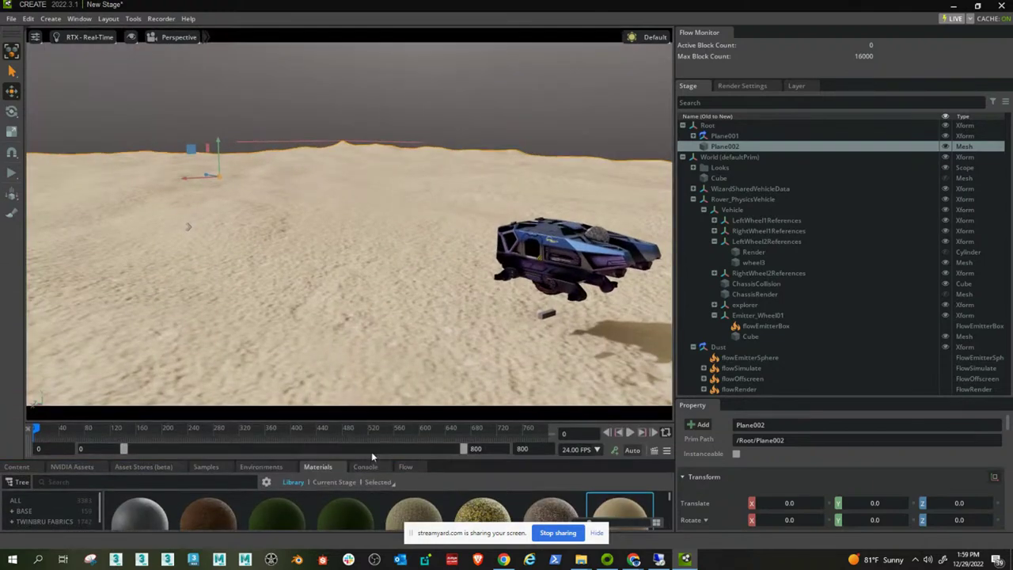
# Open the Sand material assigned to Plane002 and set its UV Texture Scale to 100 in X and Y.
pyautogui.moveTo(811, 398); pyautogui.dragTo(810, 239)
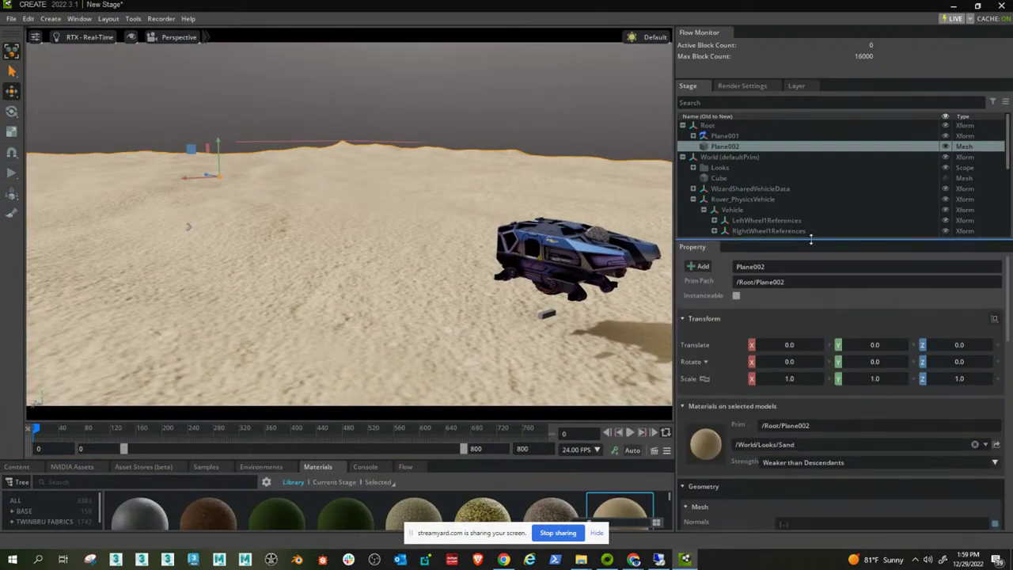
pyautogui.click(996, 445)
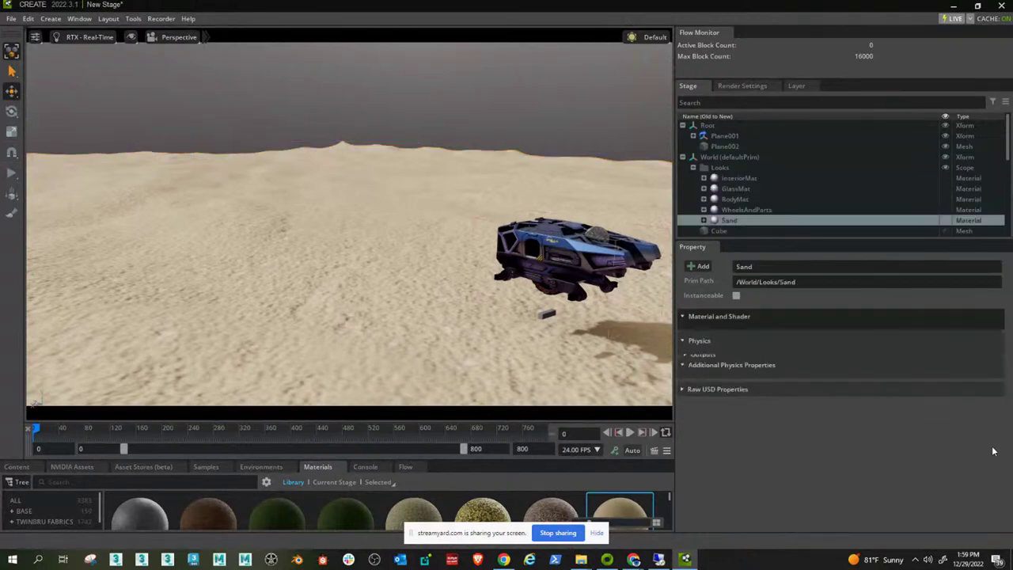
pyautogui.scroll(-5, 861, 459)
pyautogui.scroll(-5, 859, 467)
pyautogui.doubleClick(832, 415)
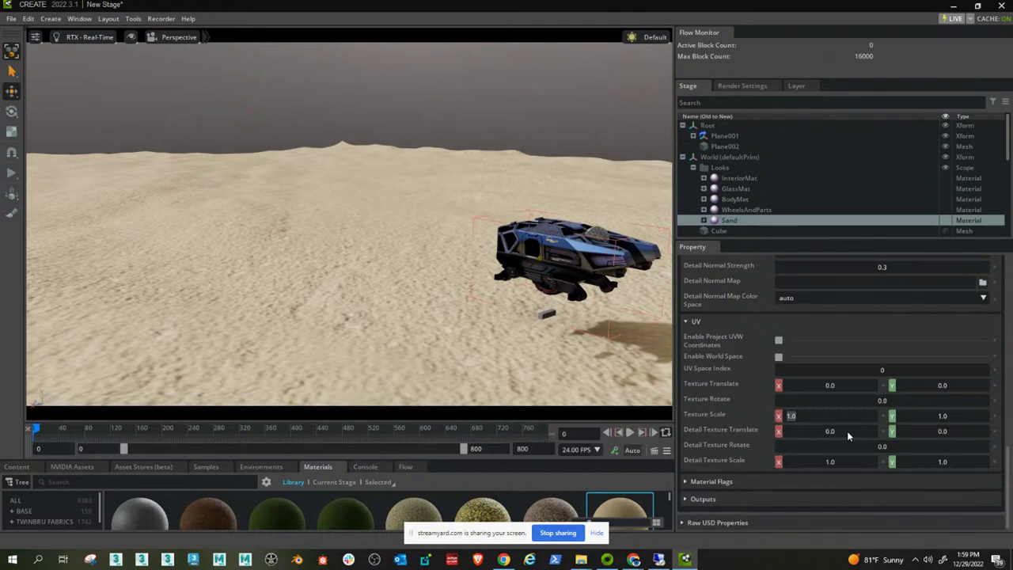
pyautogui.write('100')
pyautogui.press('Return')
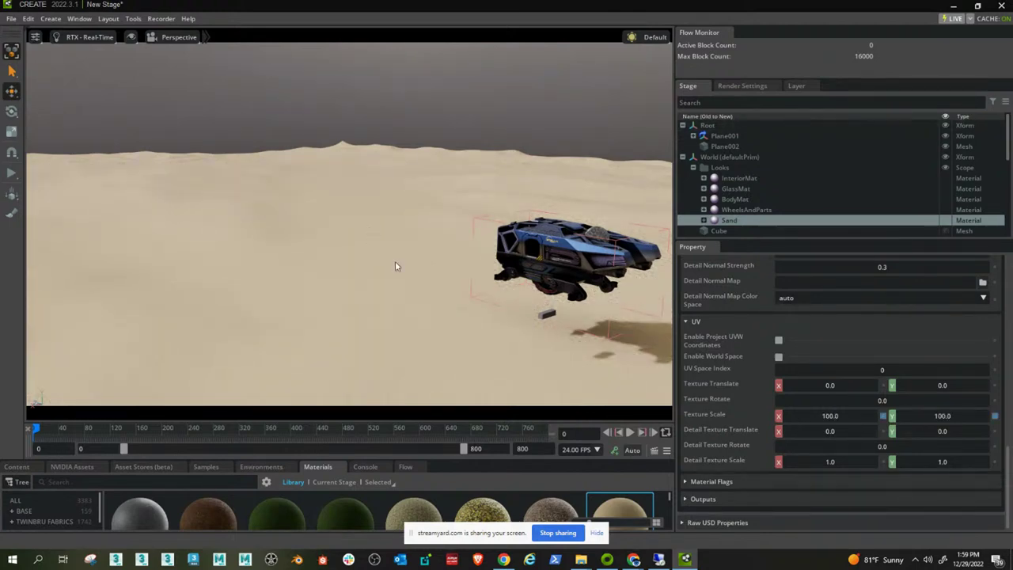
# Collapse the Root and Looks branches of the stage hierarchy, clear the selection, and enlarge the hierarchy area to show all Dust prims.
pyautogui.moveTo(448, 282); pyautogui.dragTo(499, 261, button='right')
pyautogui.click(684, 156)
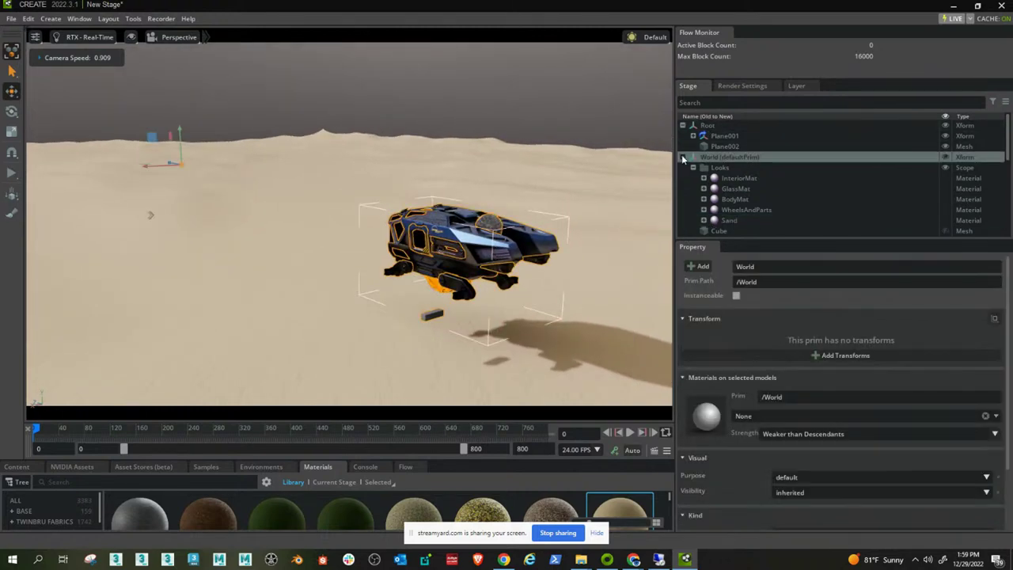
pyautogui.click(682, 157)
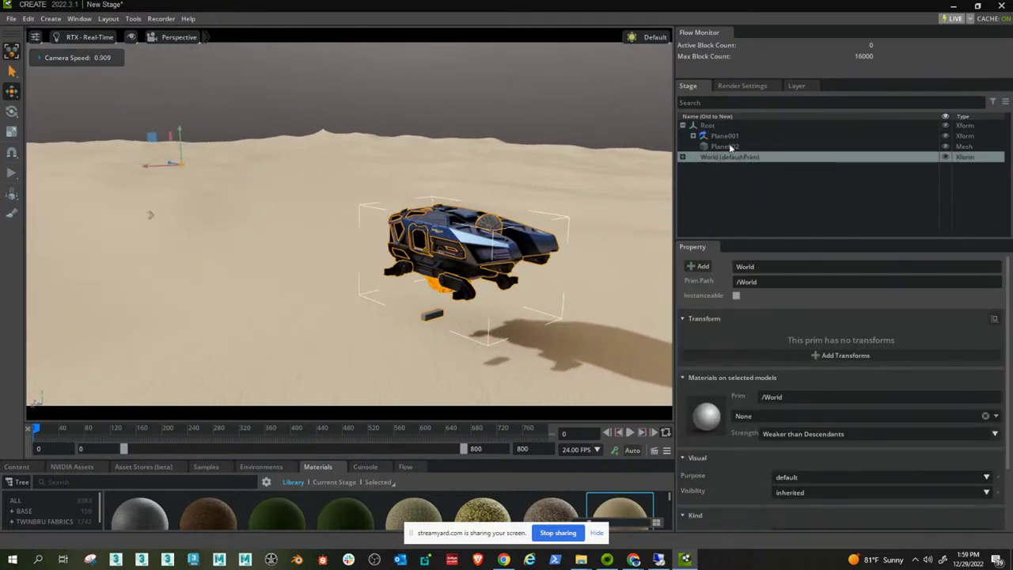
pyautogui.click(682, 156)
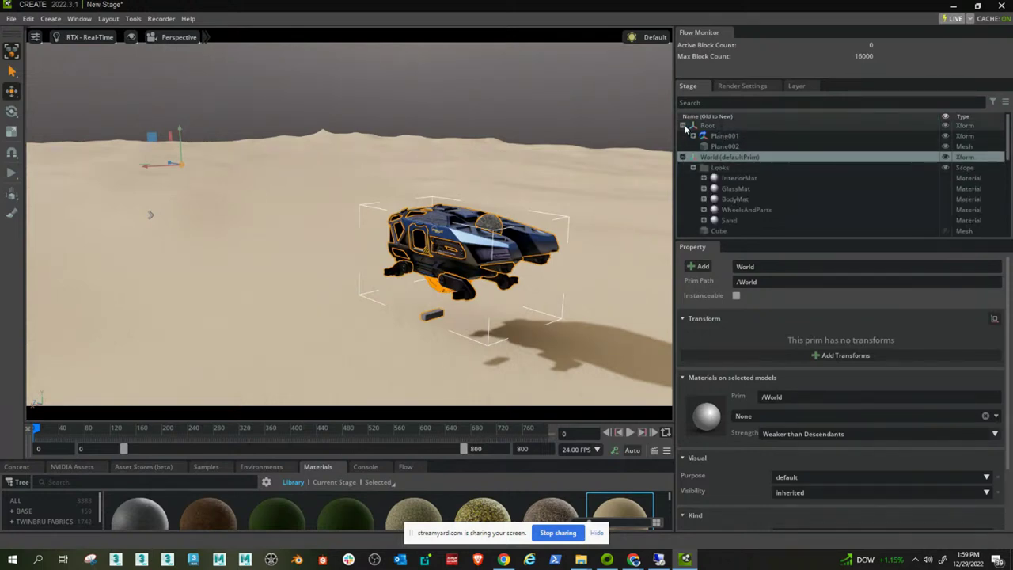
pyautogui.click(682, 126)
pyautogui.click(693, 147)
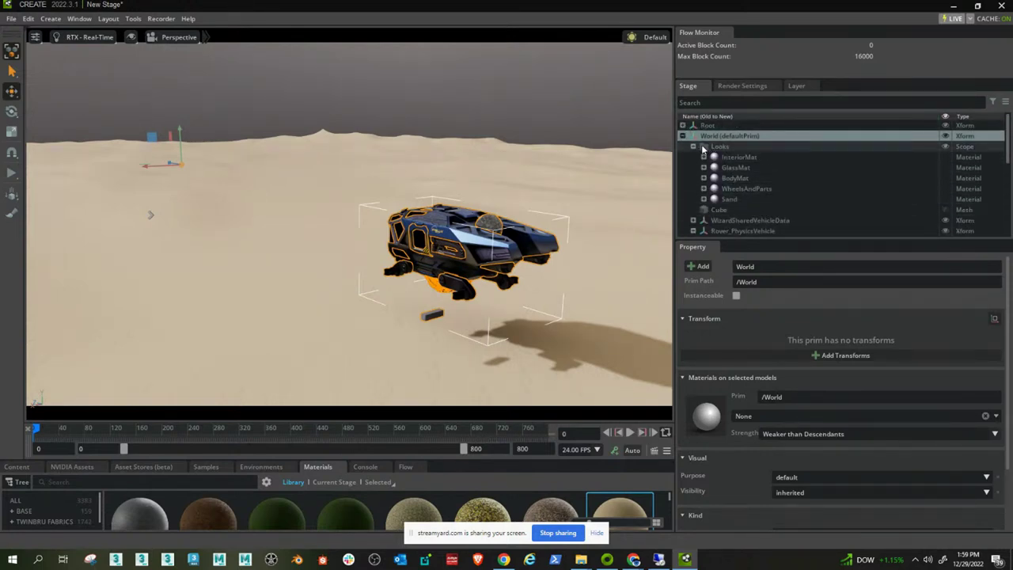
pyautogui.click(693, 178)
pyautogui.moveTo(707, 239); pyautogui.dragTo(706, 373)
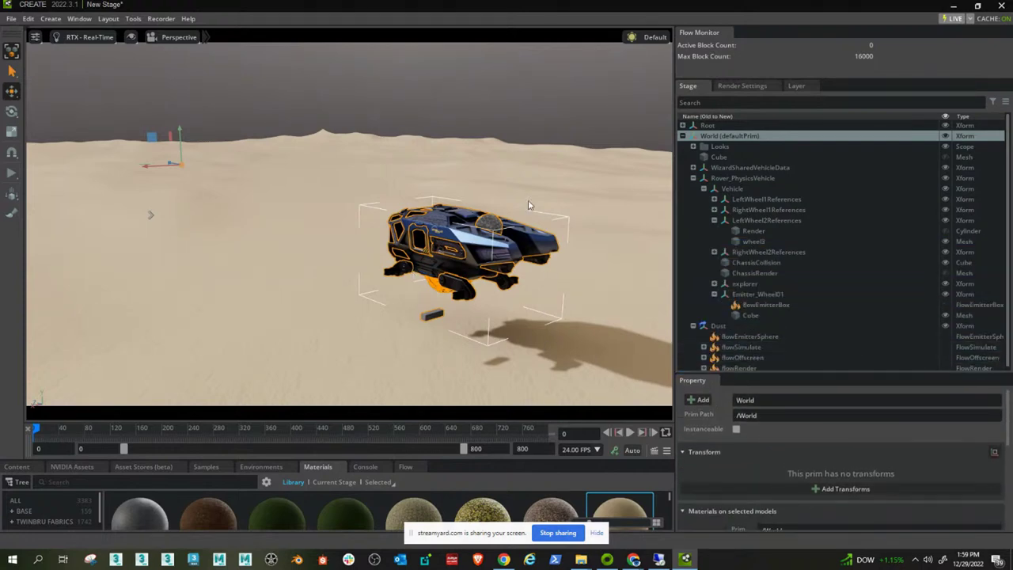
pyautogui.moveTo(536, 344); pyautogui.dragTo(534, 345, button='right')
pyautogui.click(534, 346)
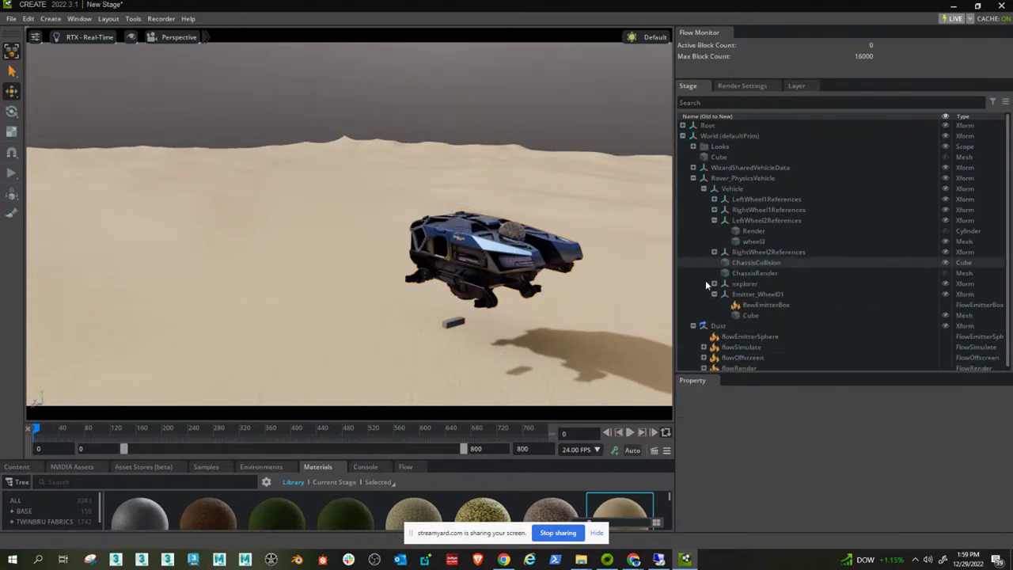
pyautogui.moveTo(824, 374); pyautogui.dragTo(824, 402)
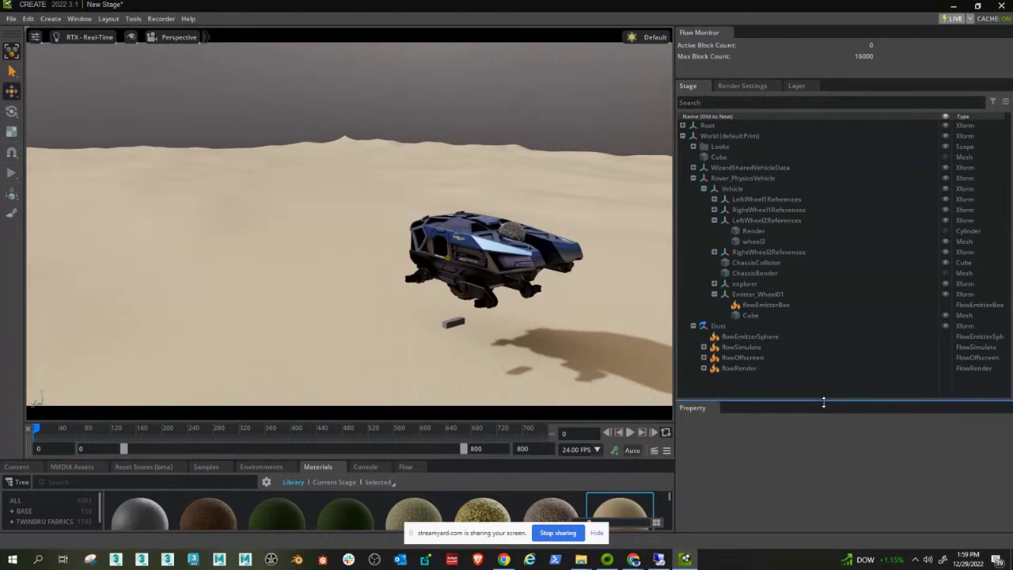
# Expand flowSimulate and its advection prim under Dust, and examine advection's combustion parameters, including gravity, burn and buoyancy.
pyautogui.click(732, 347)
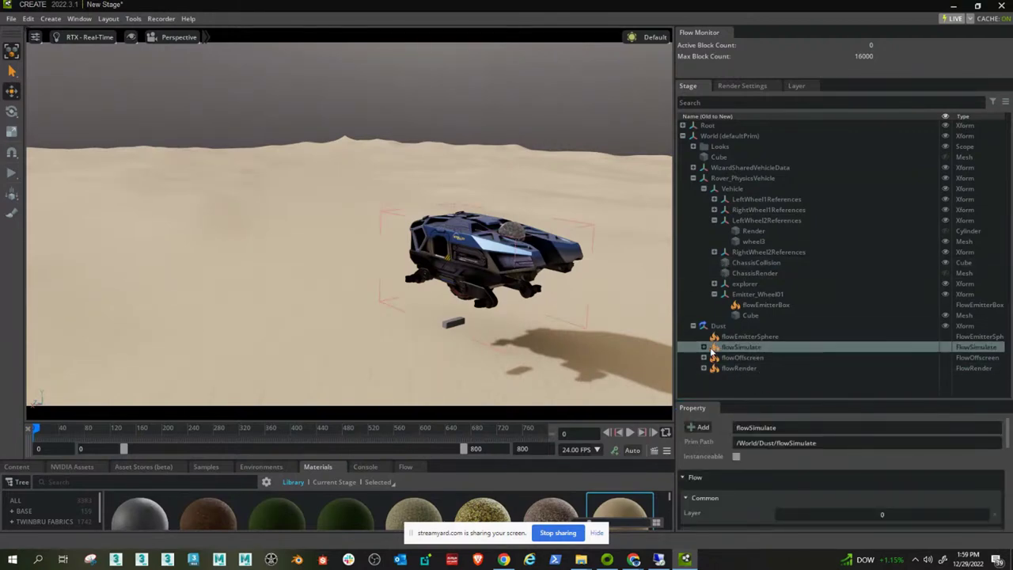
pyautogui.click(704, 347)
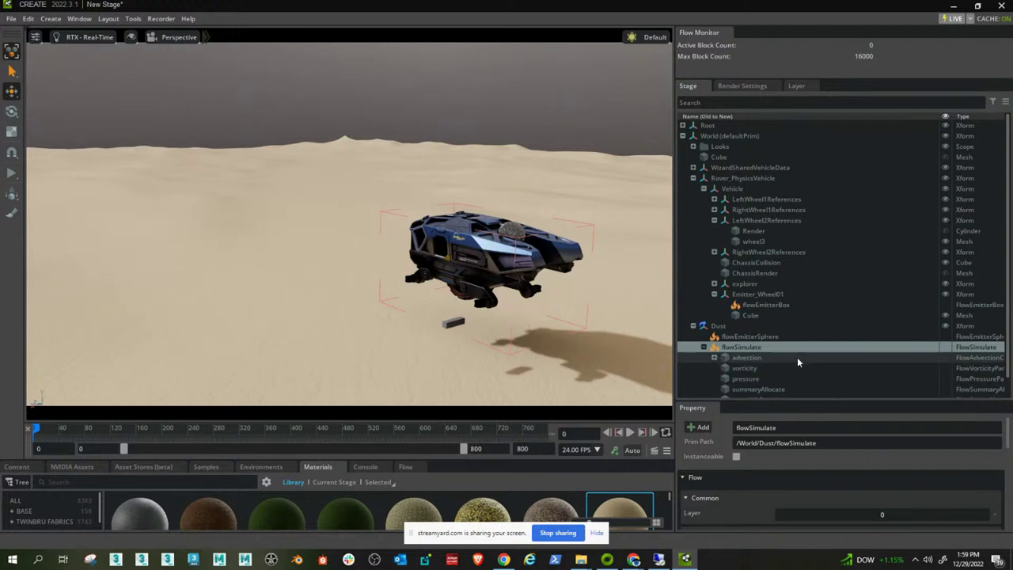
pyautogui.scroll(-1, 795, 294)
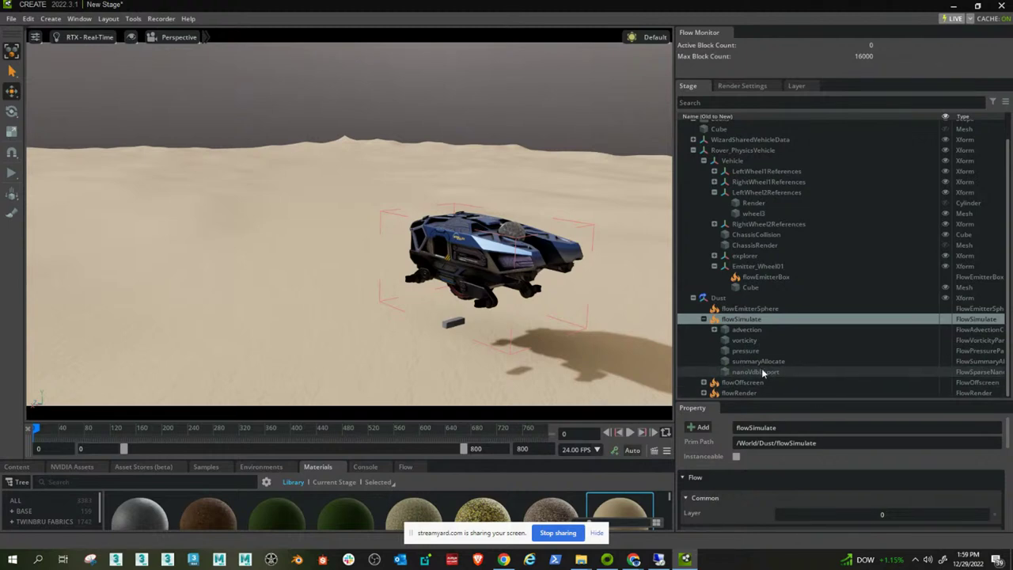
pyautogui.click(715, 329)
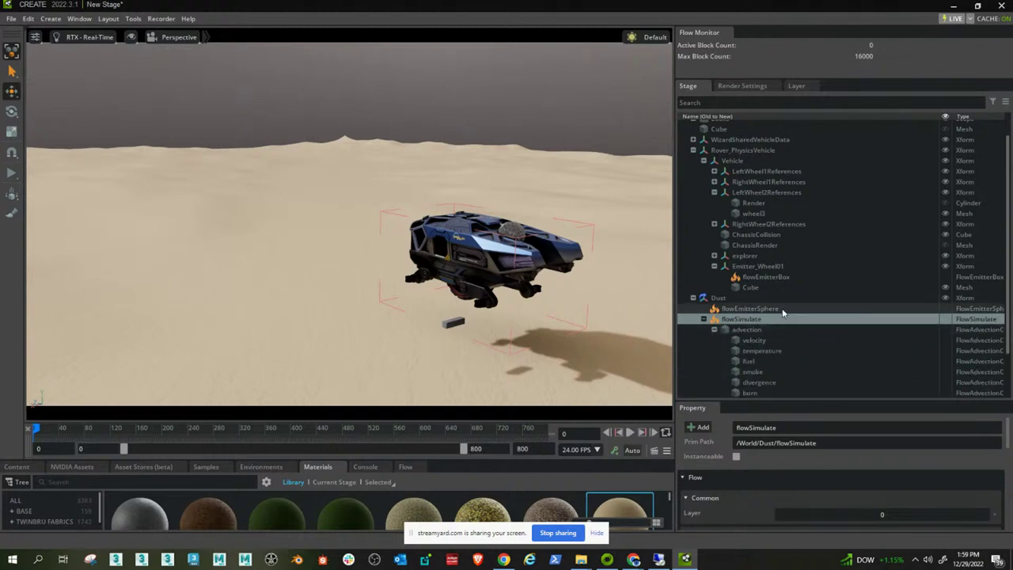
pyautogui.scroll(-2, 788, 324)
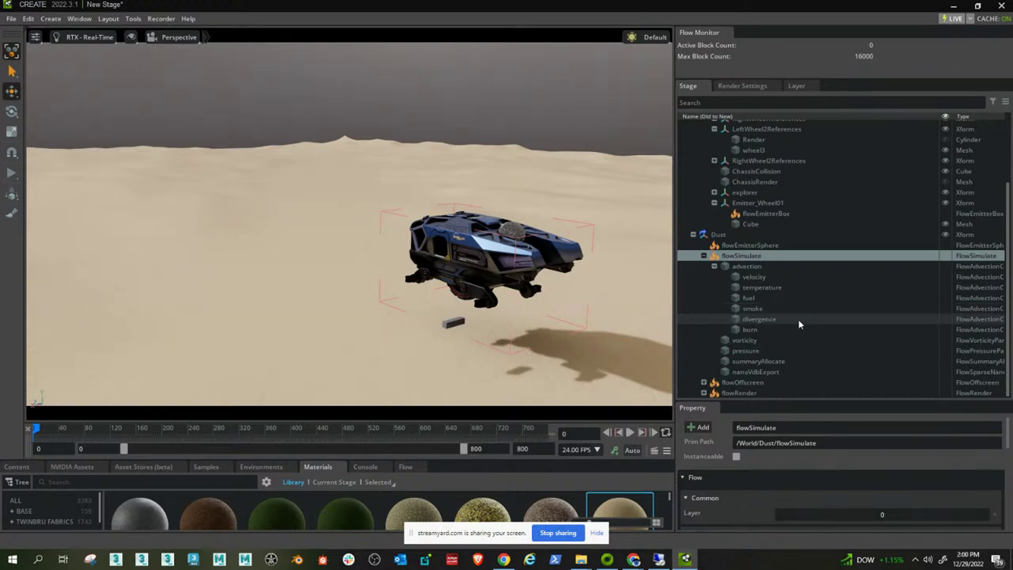
pyautogui.click(764, 267)
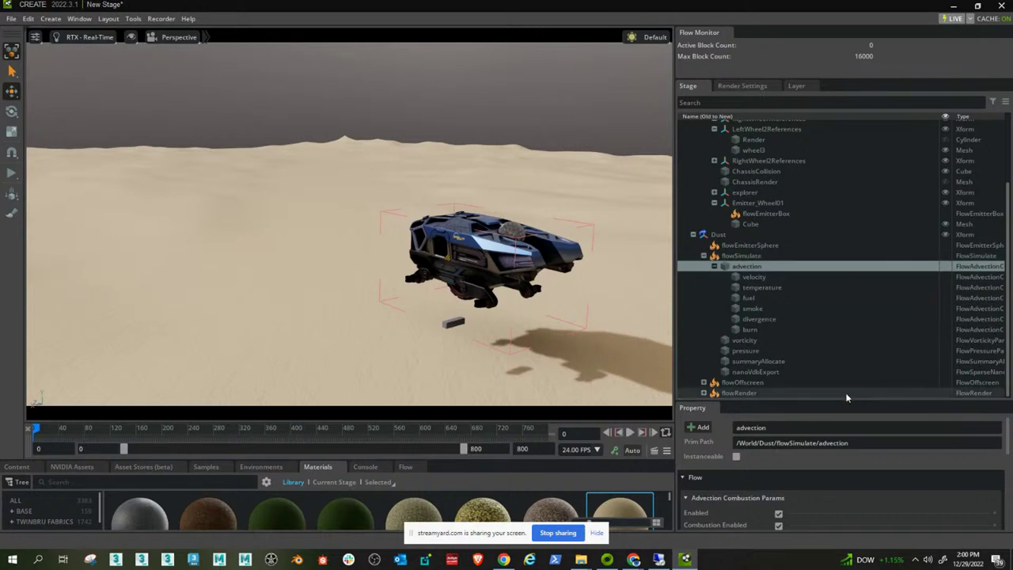
pyautogui.moveTo(843, 402); pyautogui.dragTo(837, 272)
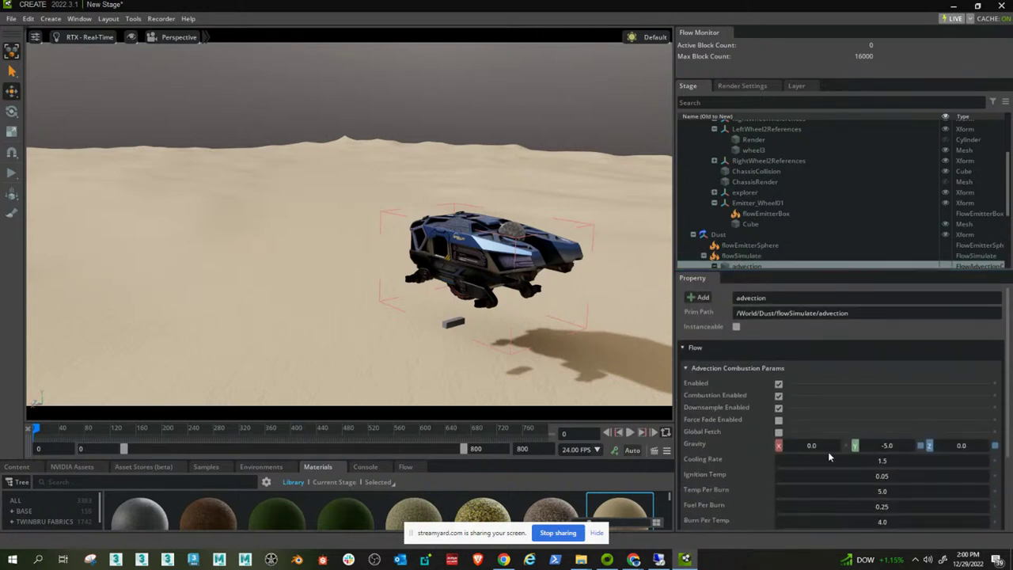
pyautogui.scroll(-2, 745, 468)
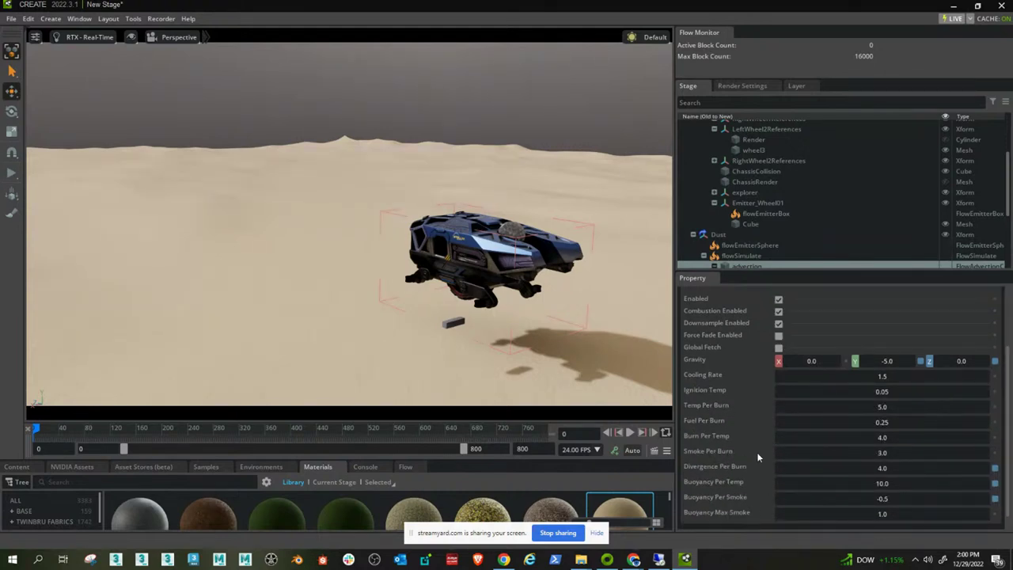
pyautogui.scroll(-1, 744, 453)
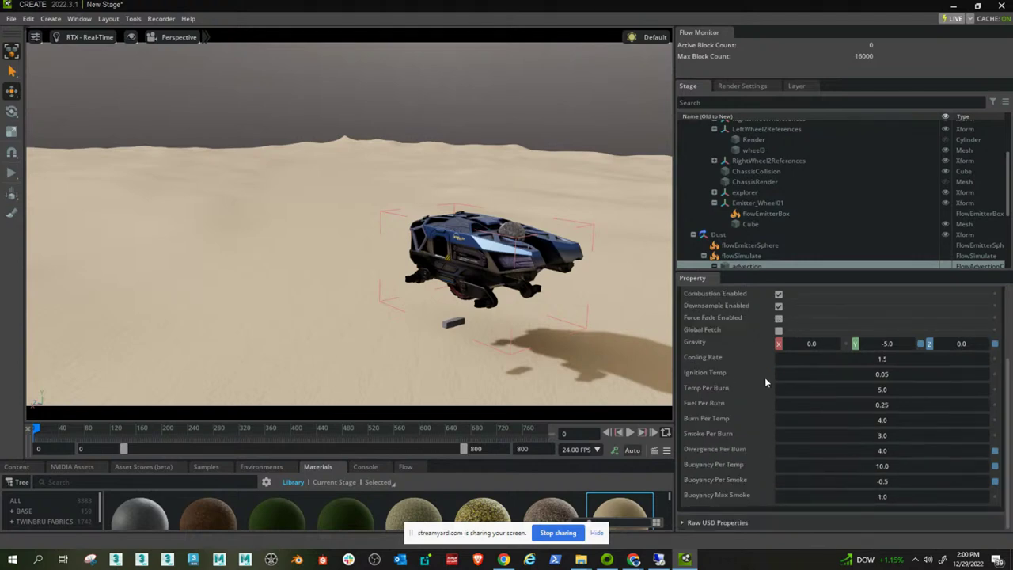
pyautogui.scroll(5, 764, 378)
# Set the Fade of Dust's smoke advection channel to 2, and play and stop the simulation to check the trail.
pyautogui.moveTo(788, 270); pyautogui.dragTo(786, 358)
pyautogui.click(764, 309)
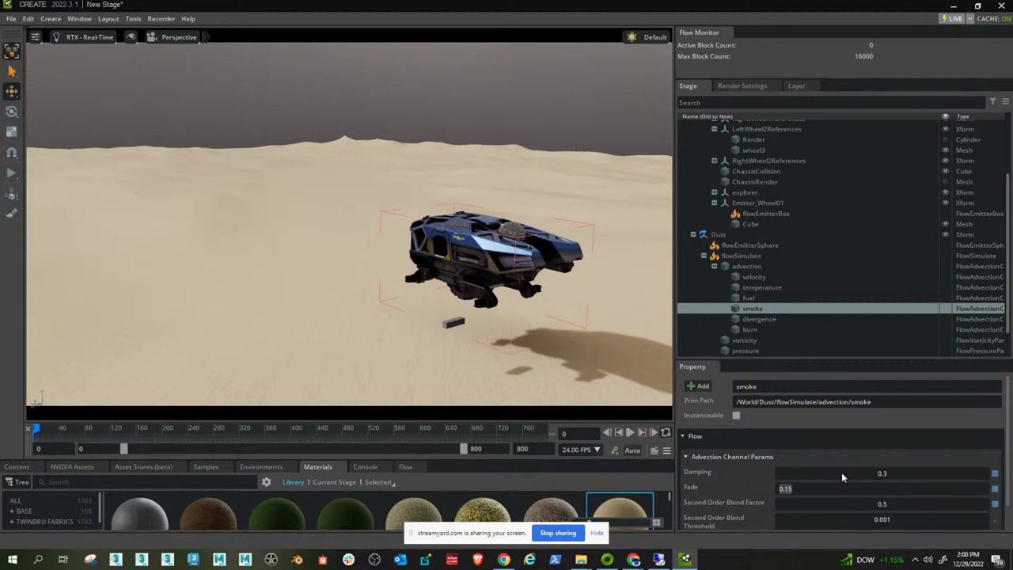
pyautogui.write('2')
pyautogui.press('Return')
pyautogui.press('space')
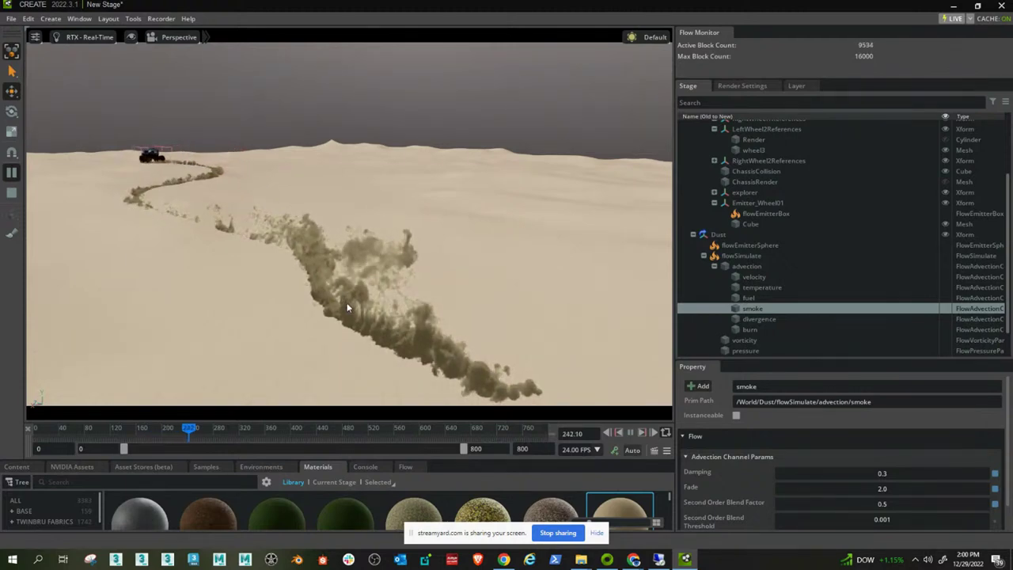
pyautogui.click(11, 194)
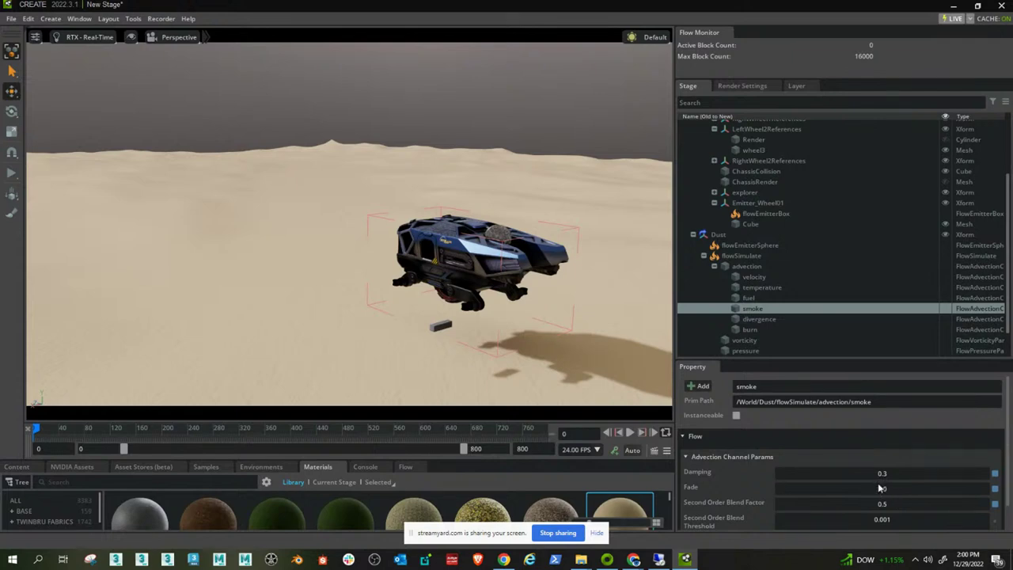
# Set the smoke channel's Fade to 3, and replay and stop the simulation to check how quickly the dust dissipates.
pyautogui.press('space')
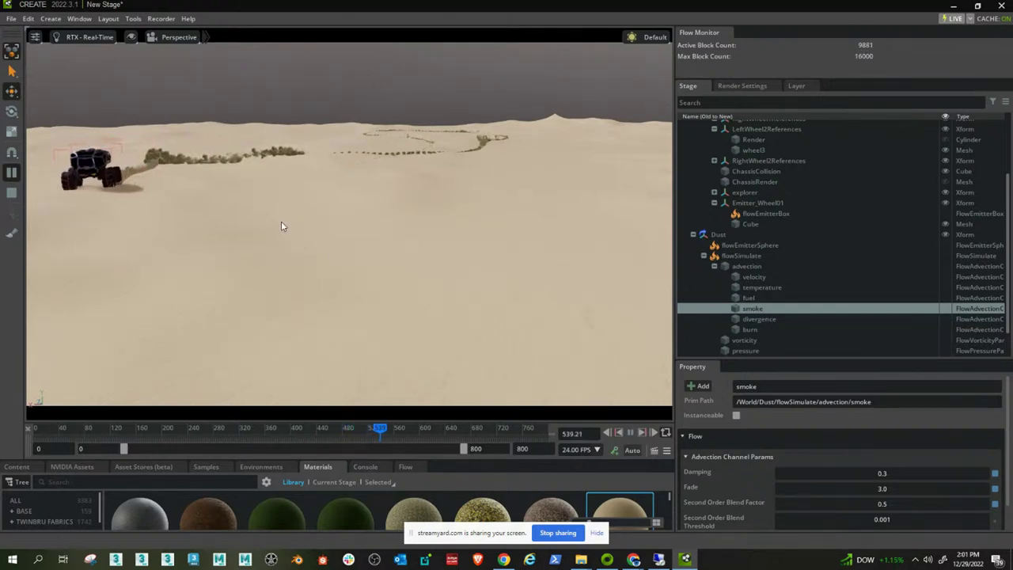
pyautogui.click(18, 197)
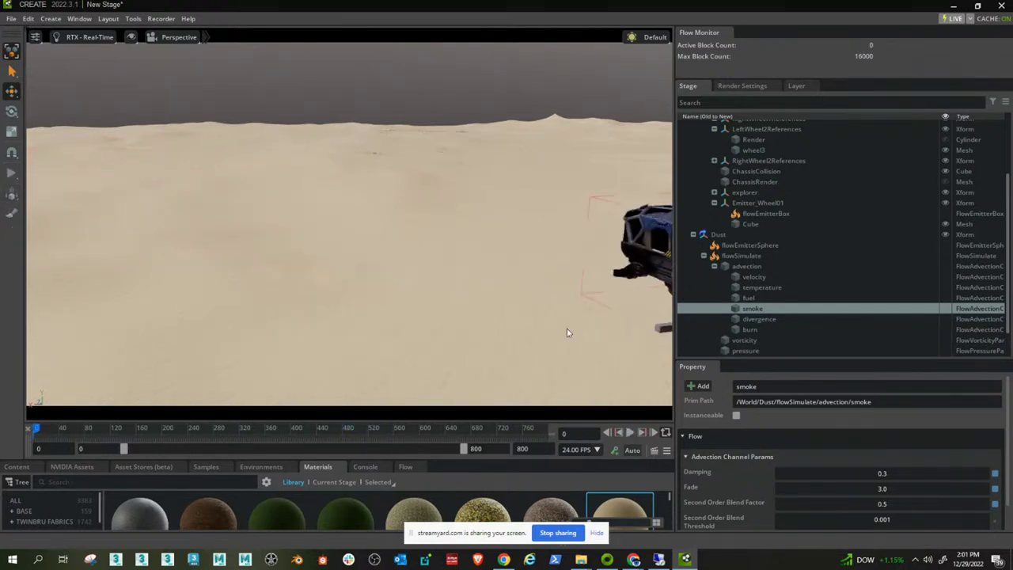
# Set the Cooling Rate of Dust's advection to 3, and play and stop the simulation to check the wheel's dust trail.
pyautogui.click(753, 269)
pyautogui.moveTo(874, 358); pyautogui.dragTo(867, 250)
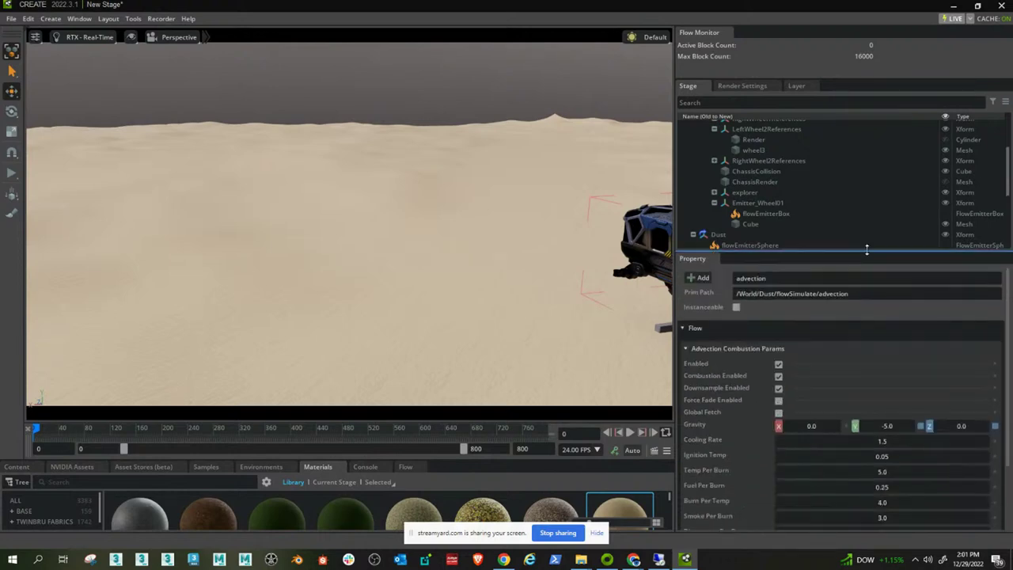
pyautogui.scroll(-2, 872, 437)
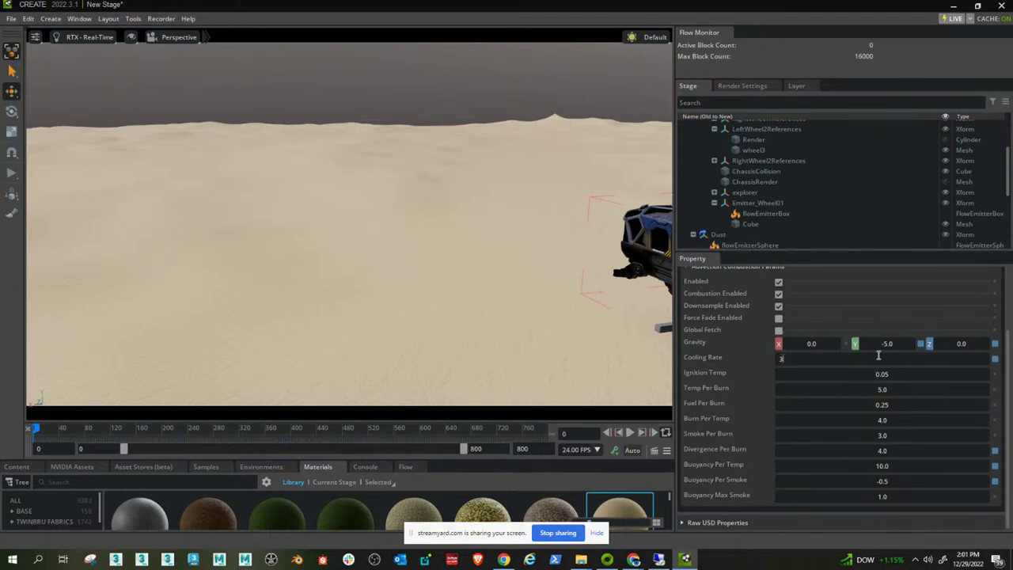
pyautogui.moveTo(506, 269); pyautogui.dragTo(525, 255, button='right')
pyautogui.press('space')
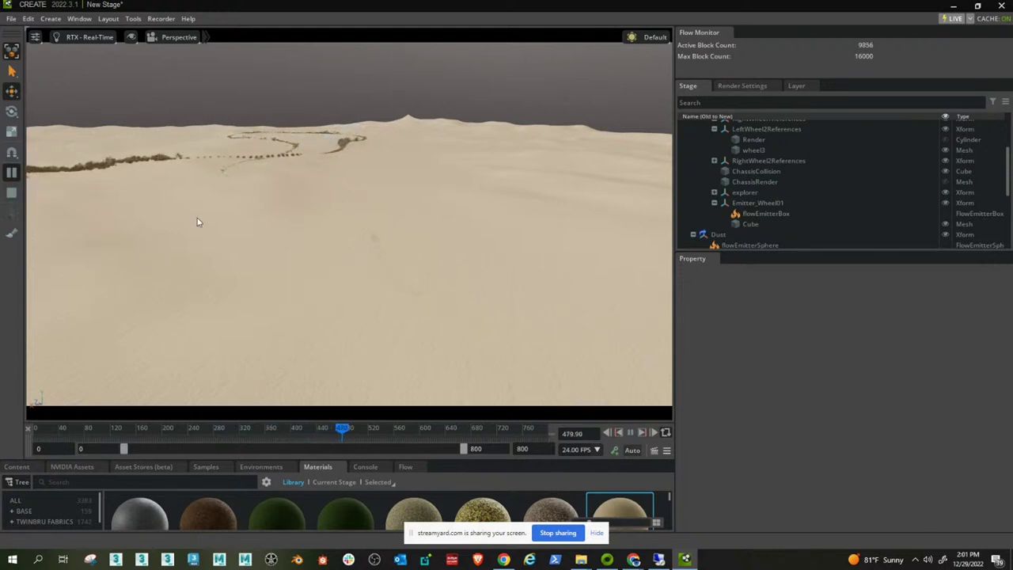
pyautogui.moveTo(197, 222); pyautogui.dragTo(161, 229, button='right')
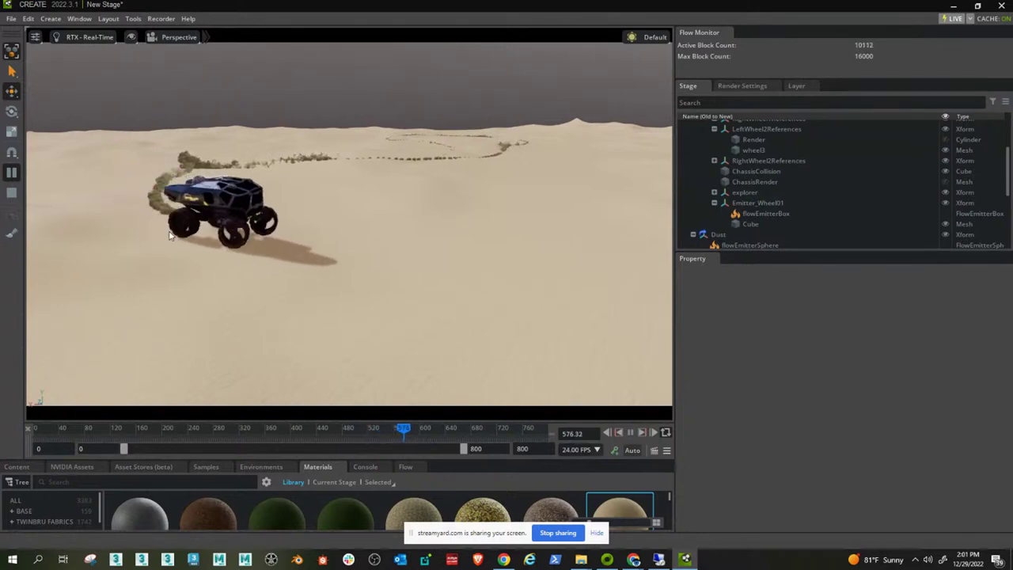
pyautogui.moveTo(266, 248); pyautogui.dragTo(297, 243, button='right')
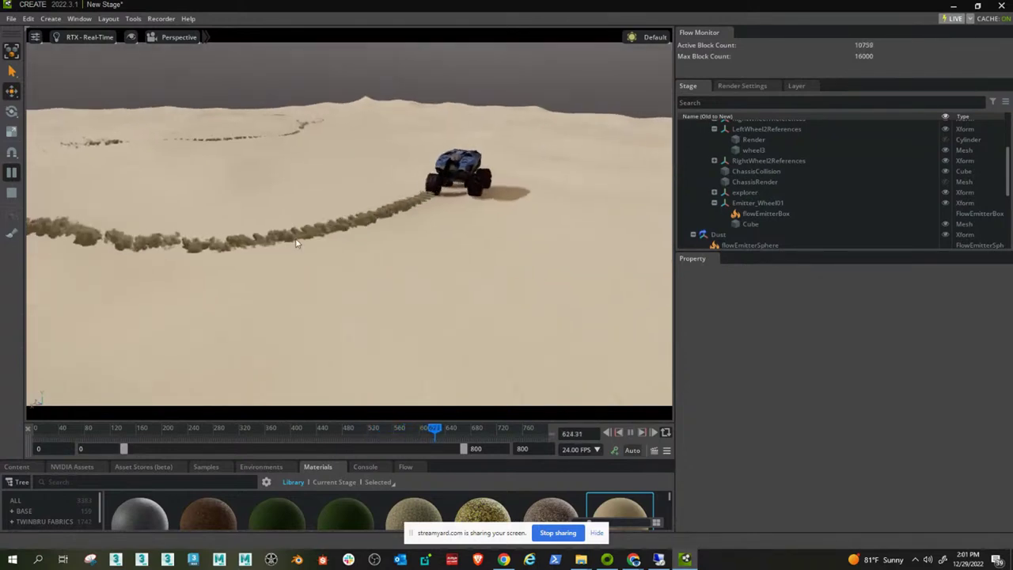
pyautogui.click(11, 196)
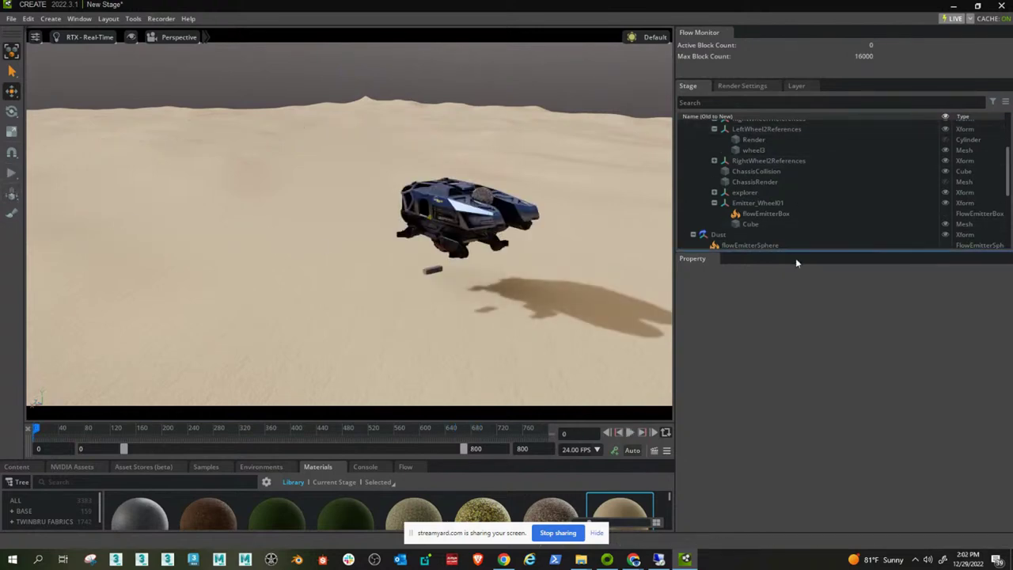
# Select flowSimulate under Dust and examine its Simulate parameters, including Block Min Lifetime and Density Cell Size.
pyautogui.moveTo(800, 248); pyautogui.dragTo(808, 401)
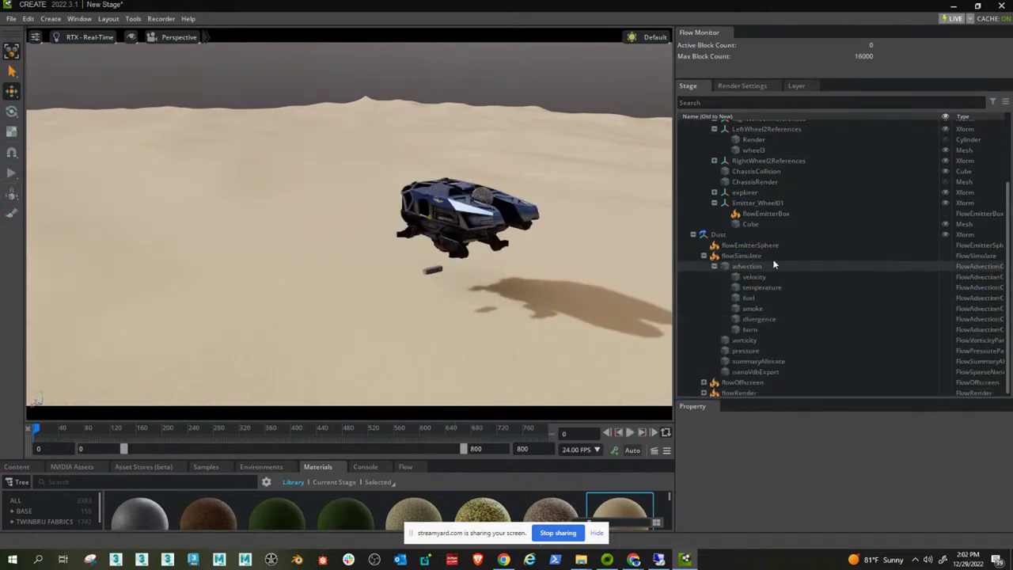
pyautogui.click(748, 255)
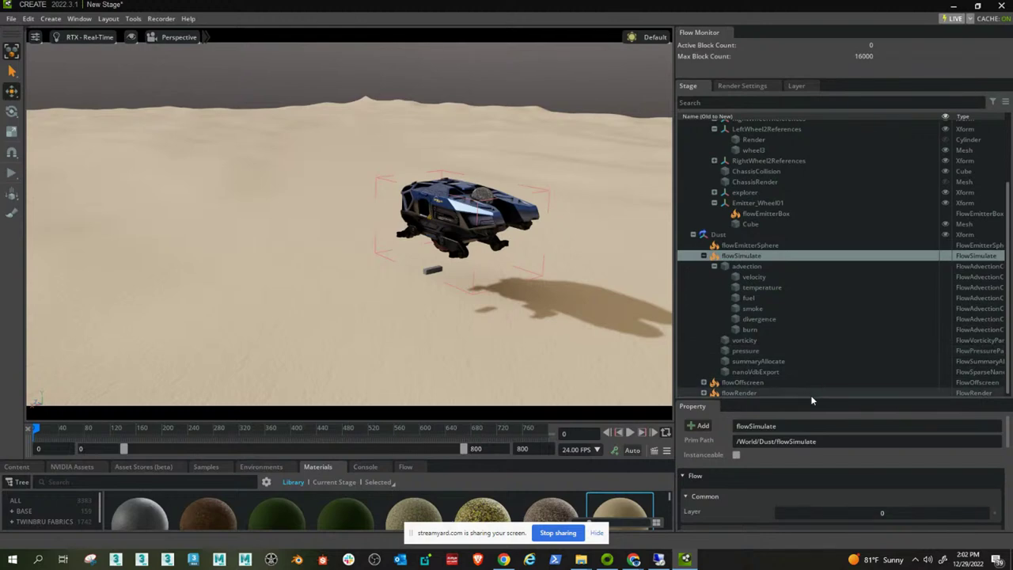
pyautogui.moveTo(812, 400); pyautogui.dragTo(799, 255)
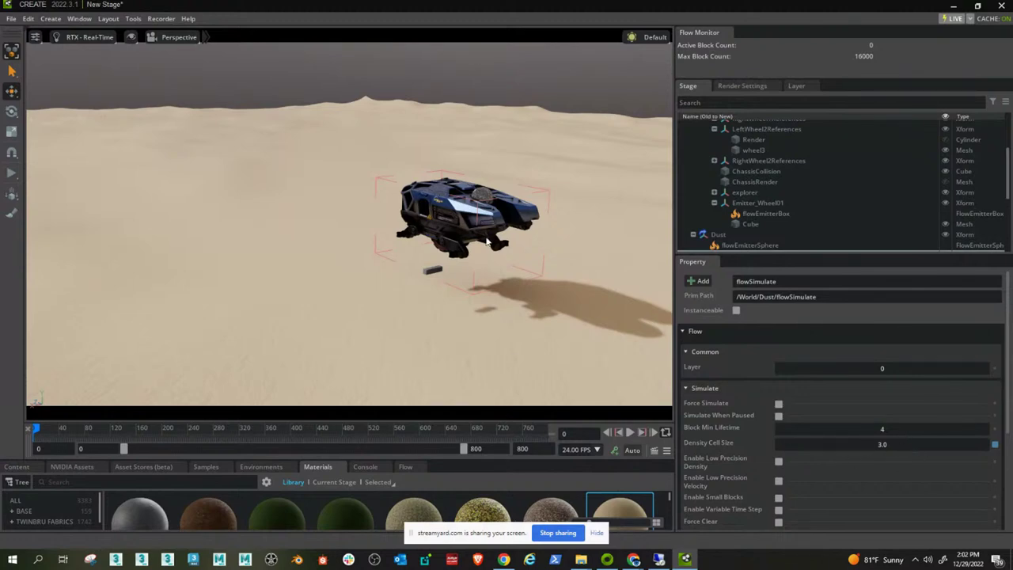
# Replay the simulation, follow the rover across the terrain to inspect its dust trail, and stop it.
pyautogui.moveTo(489, 283); pyautogui.dragTo(483, 285, button='right')
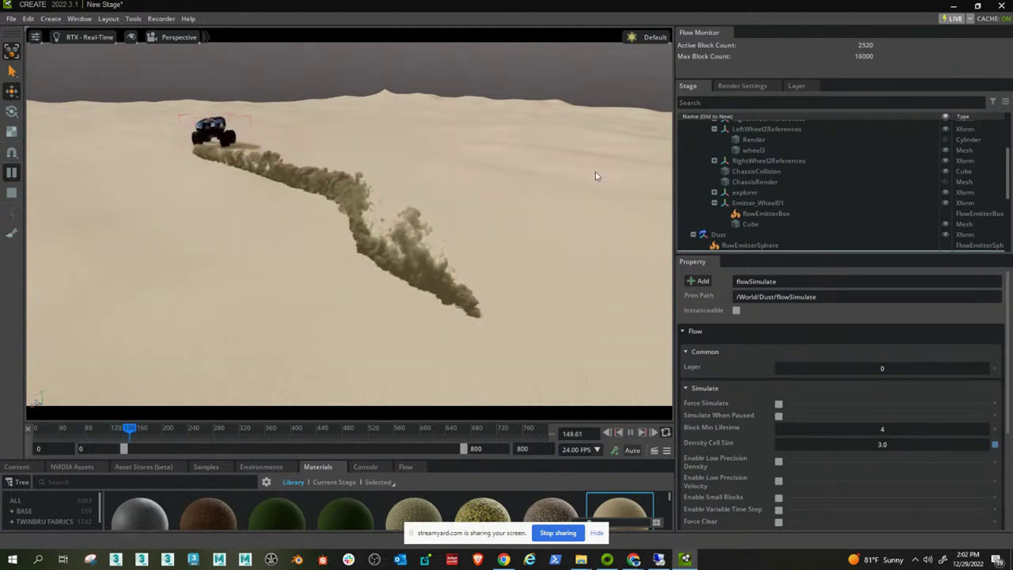
pyautogui.moveTo(404, 259); pyautogui.dragTo(442, 257, button='right')
pyautogui.scroll(-2, 398, 259)
pyautogui.scroll(3, 419, 260)
pyautogui.scroll(-1, 442, 257)
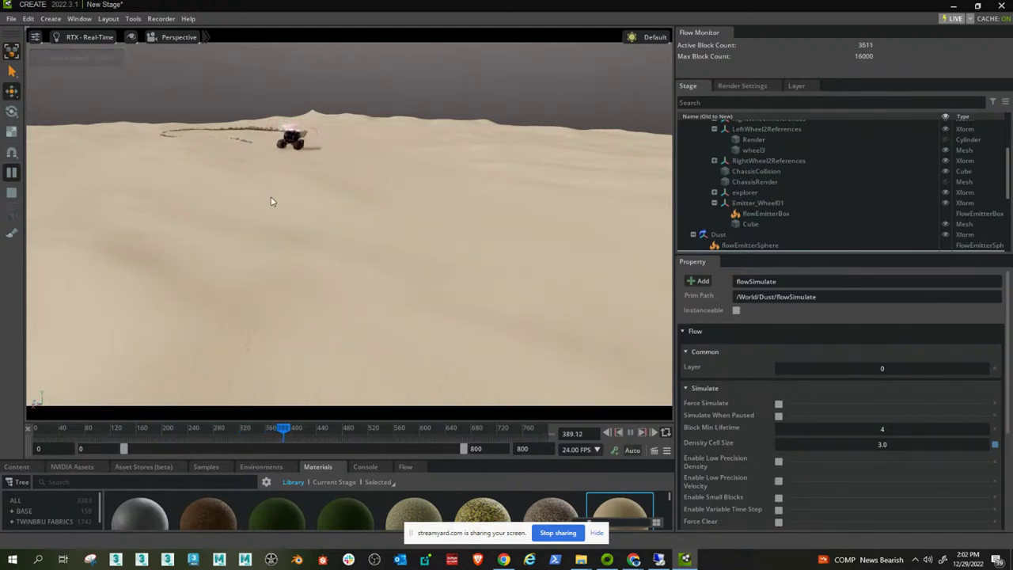
pyautogui.moveTo(273, 256); pyautogui.dragTo(250, 248, button='right')
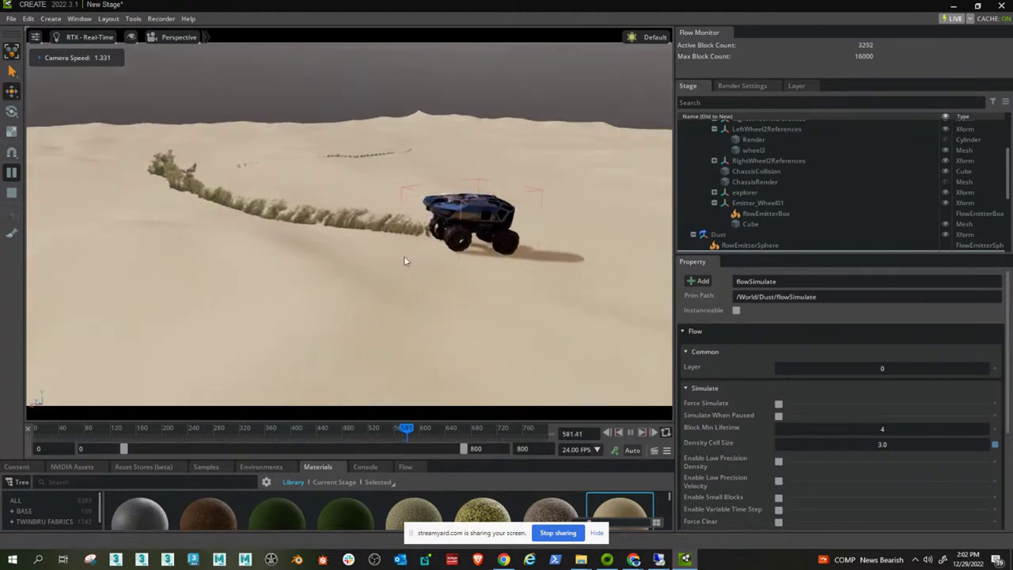
pyautogui.moveTo(401, 258); pyautogui.dragTo(443, 255, button='right')
pyautogui.click(13, 195)
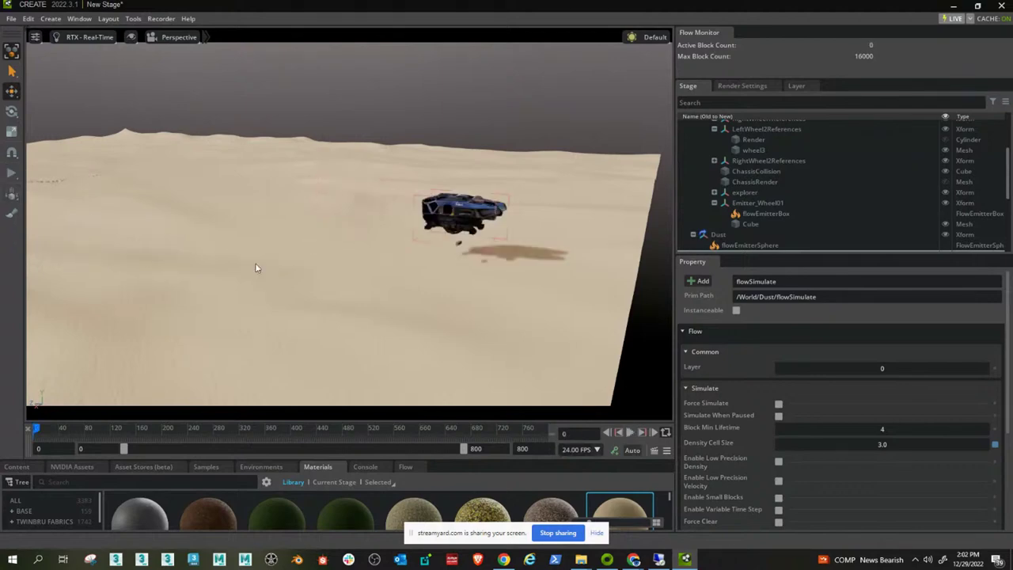
# Pause the simulation shortly after starting it, duplicate Emitter_Wheel01, and move the copy to the opposite wheel at X about -191.
pyautogui.moveTo(949, 255); pyautogui.dragTo(934, 331)
pyautogui.click(759, 203)
pyautogui.press('space')
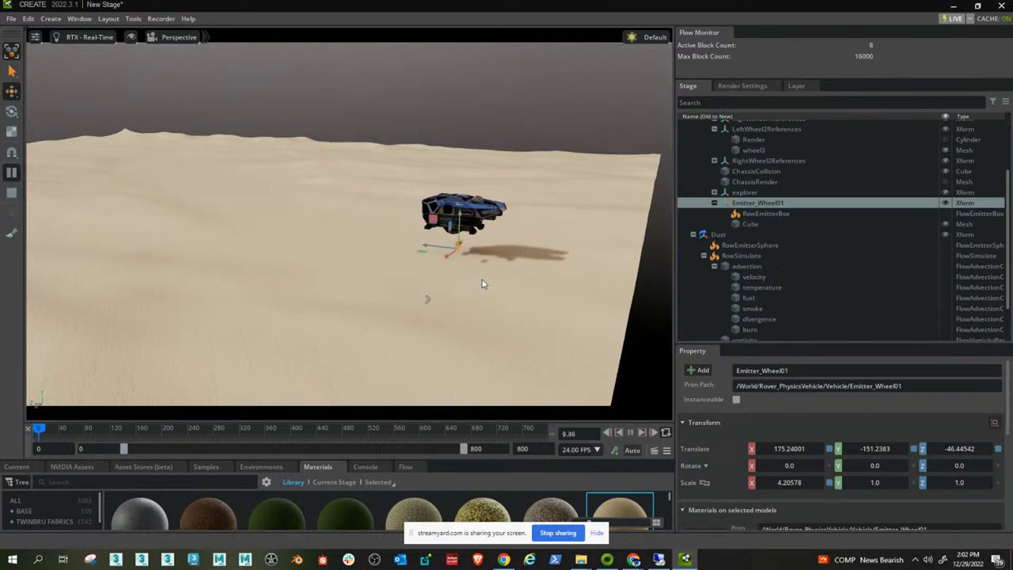
pyautogui.moveTo(498, 282); pyautogui.dragTo(345, 303, button='right')
pyautogui.hotkey('ctrl', 'd')
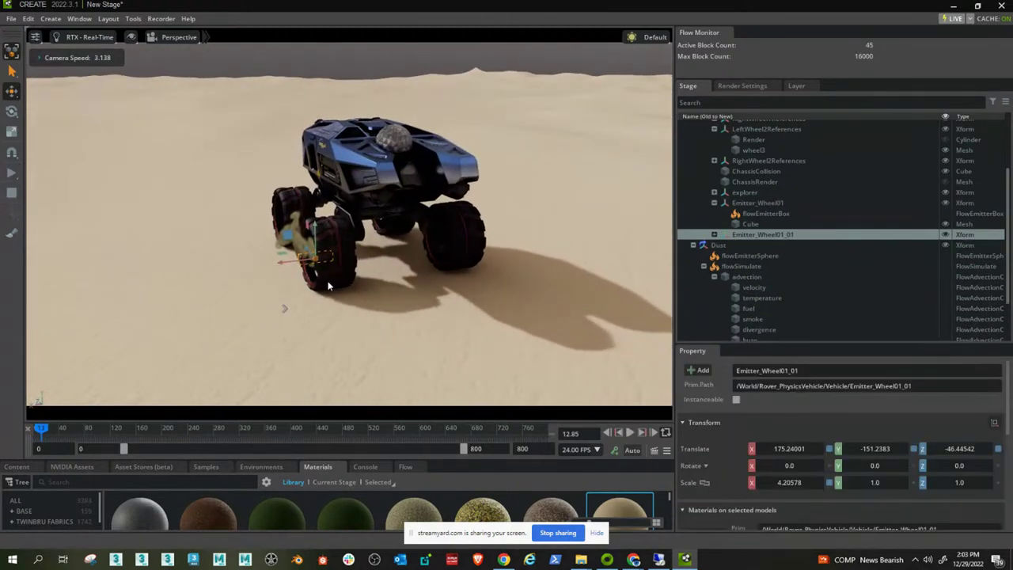
pyautogui.moveTo(332, 267); pyautogui.dragTo(419, 252)
# Select Emitter_Wheel01 and its duplicate together and lower both toward the ground behind the wheels.
pyautogui.moveTo(420, 252); pyautogui.dragTo(222, 163, button='right')
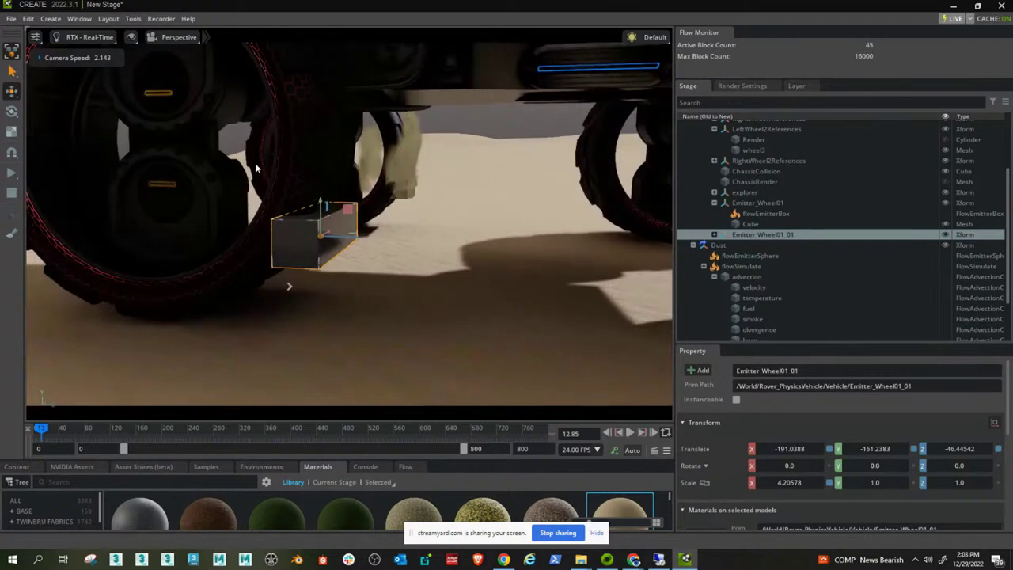
pyautogui.click(760, 203)
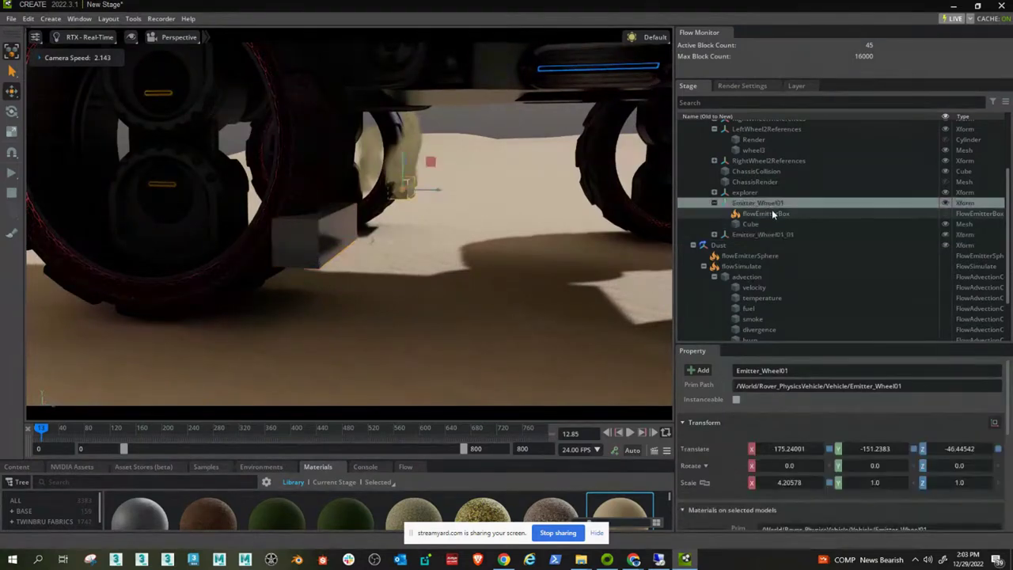
pyautogui.keyDown('ctrl'); pyautogui.click(768, 235); pyautogui.keyUp('ctrl')
pyautogui.moveTo(406, 177); pyautogui.dragTo(403, 215)
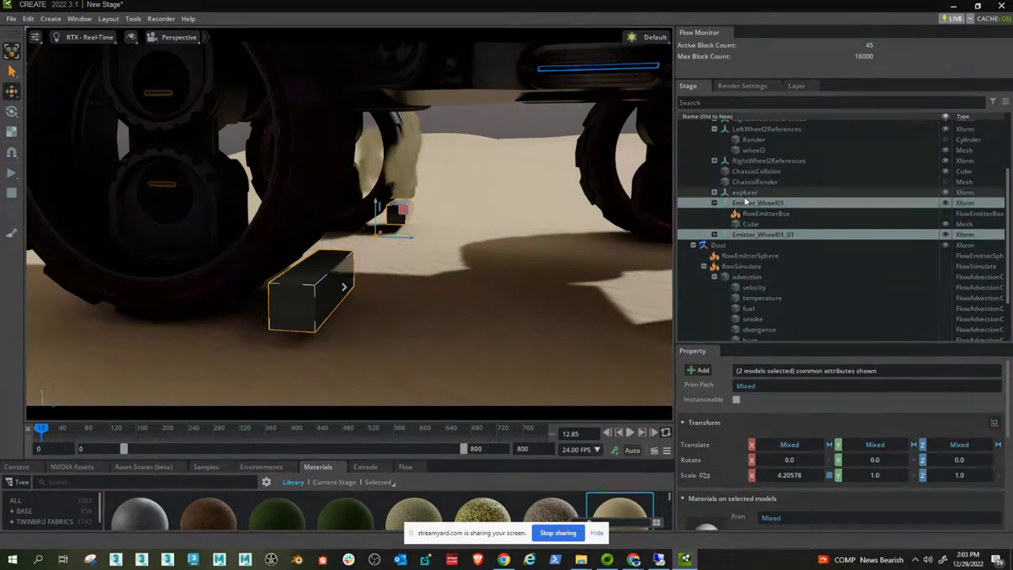
# Select the flowEmitterBox prims of both wheel emitters and examine their shared Box Emitter settings.
pyautogui.click(714, 235)
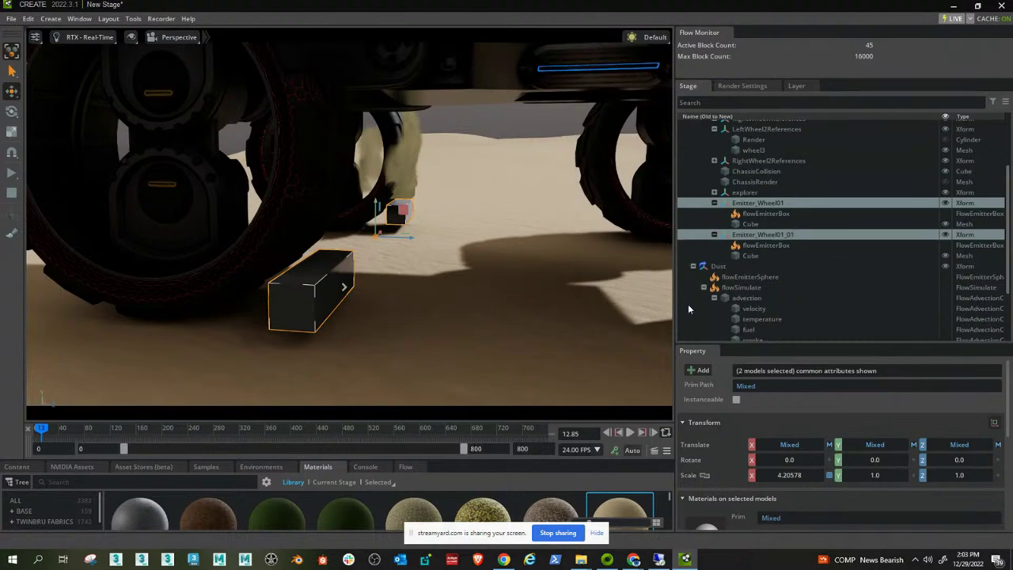
pyautogui.click(764, 245)
pyautogui.keyDown('ctrl'); pyautogui.click(776, 213); pyautogui.keyUp('ctrl')
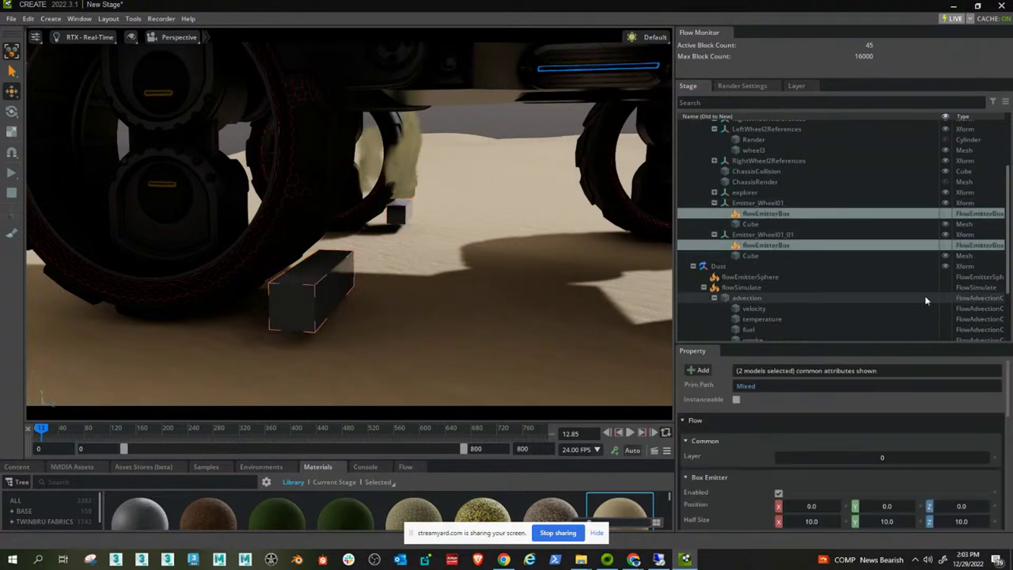
pyautogui.moveTo(834, 346); pyautogui.dragTo(824, 277)
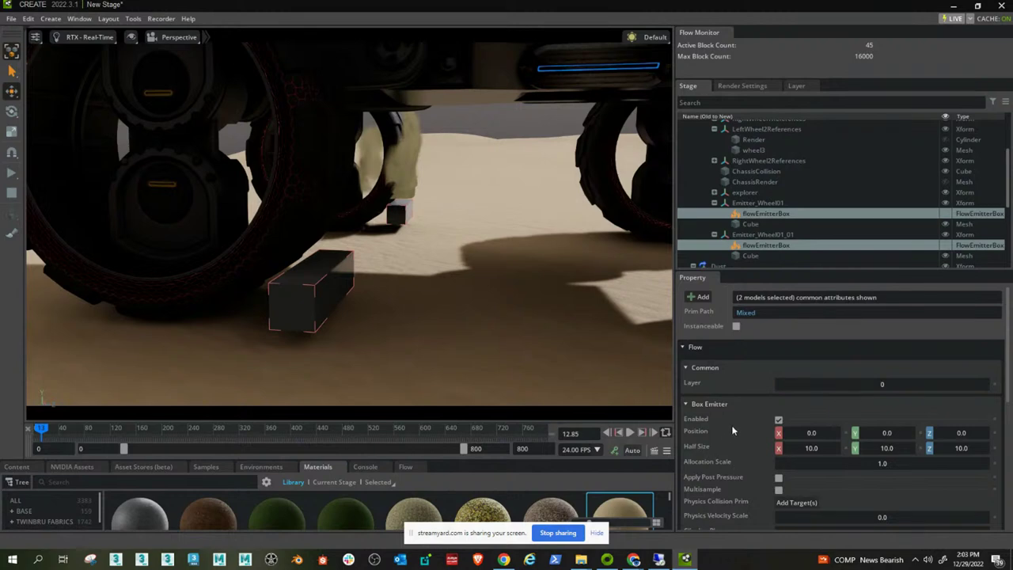
pyautogui.scroll(-2, 726, 434)
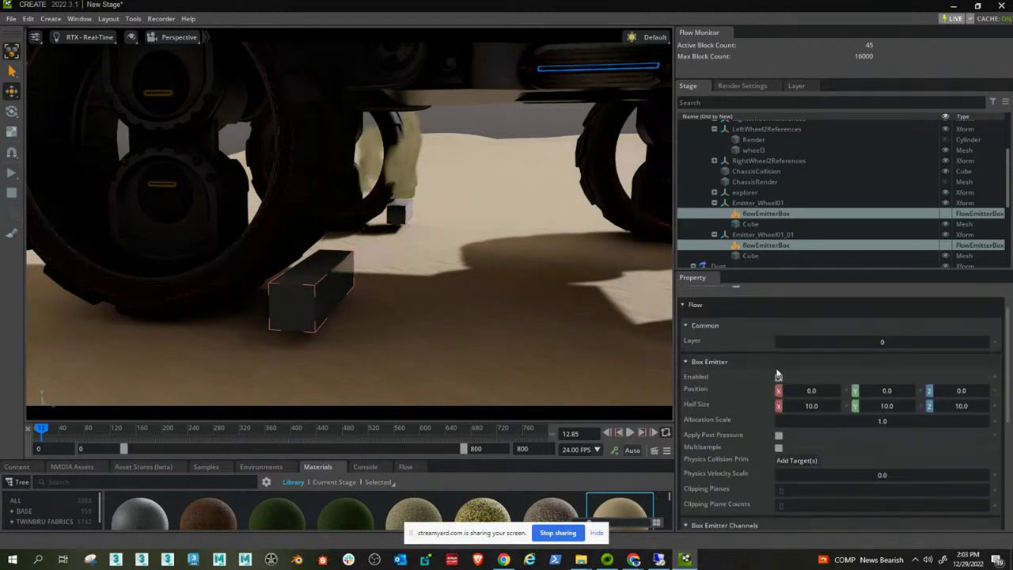
pyautogui.scroll(-2, 744, 491)
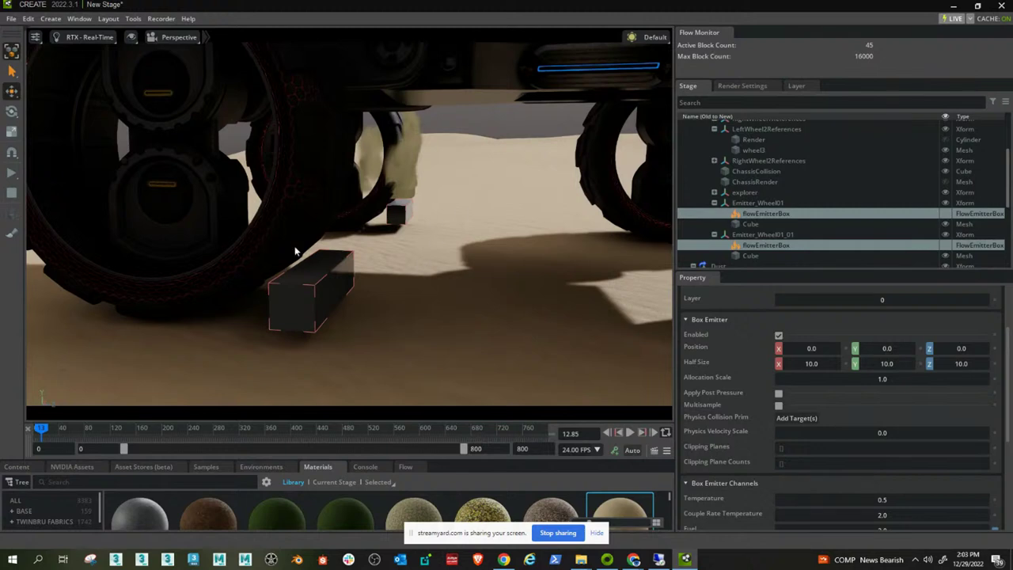
# Stop the simulation and hide the Cube meshes under Emitter_Wheel01 and Emitter_Wheel01_01.
pyautogui.click(13, 196)
pyautogui.moveTo(217, 220); pyautogui.dragTo(766, 300, button='right')
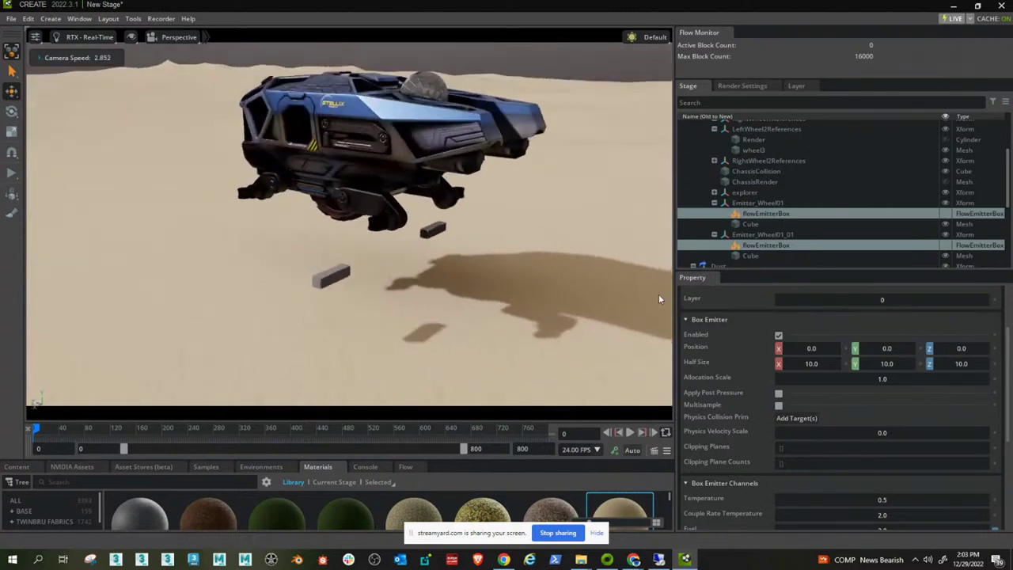
pyautogui.click(946, 225)
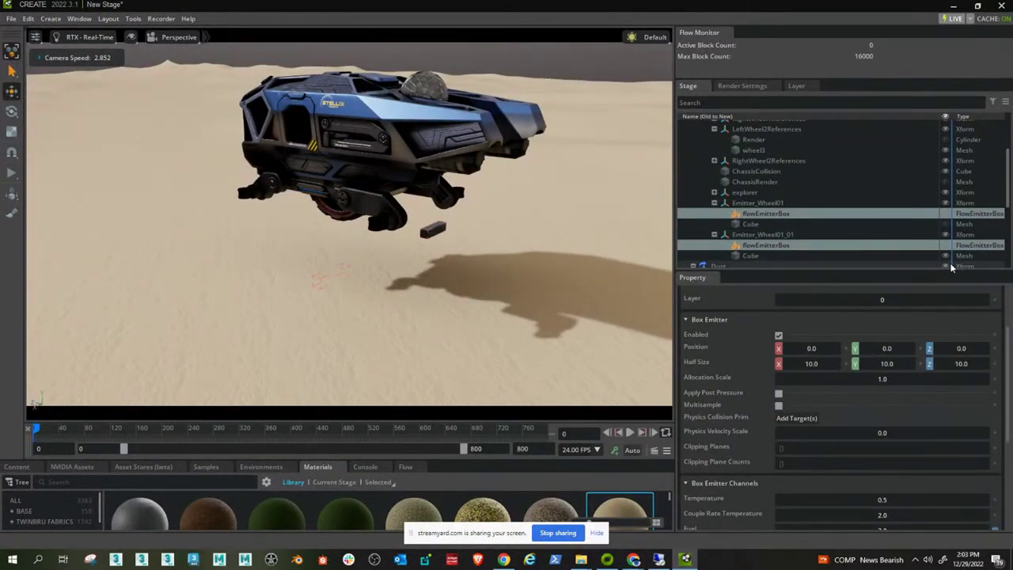
pyautogui.click(946, 255)
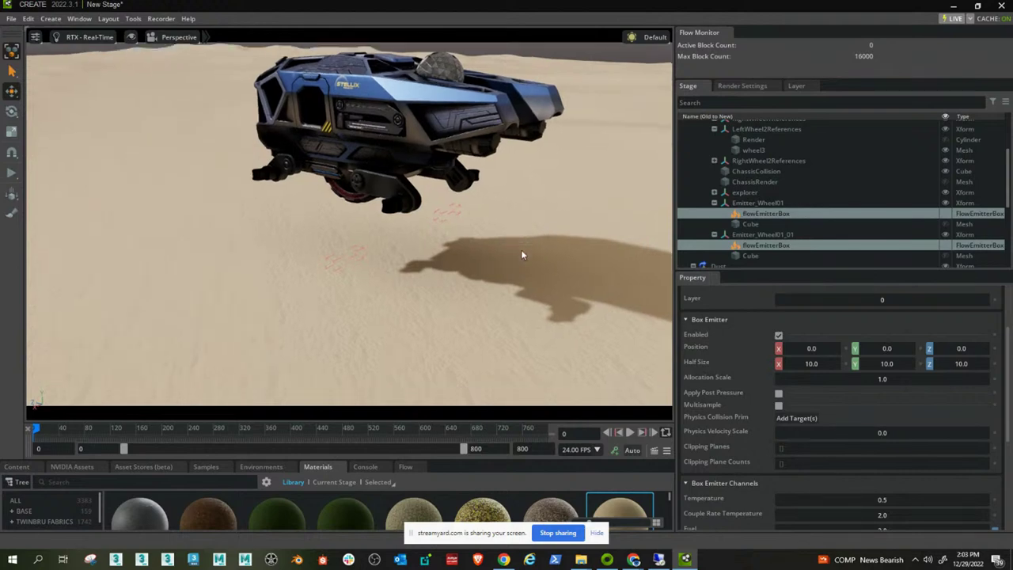
# Clear the selection, play the simulation to check the dust from both wheels, and stop it.
pyautogui.click(502, 243)
pyautogui.press('space')
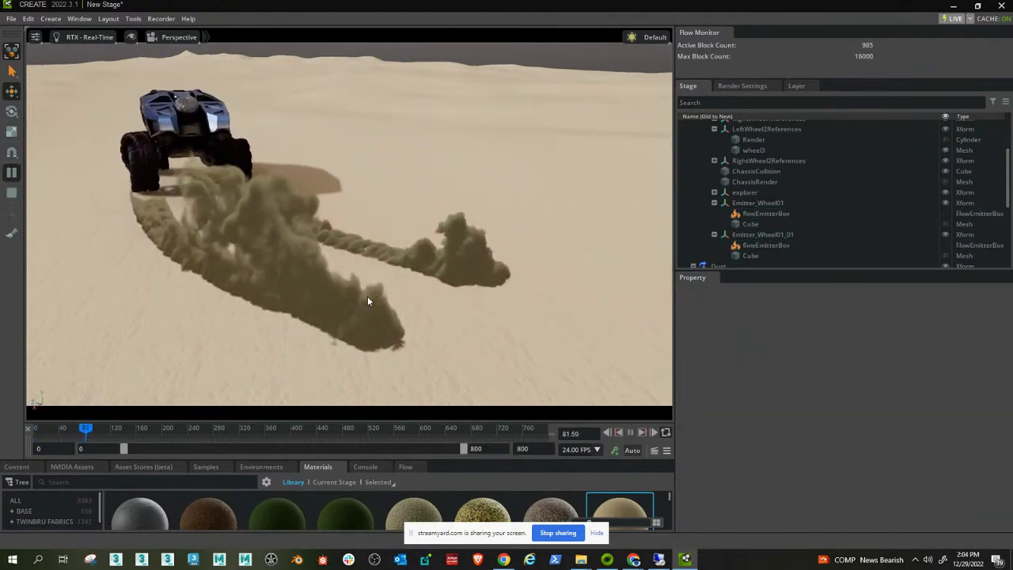
pyautogui.scroll(-5, 230, 262)
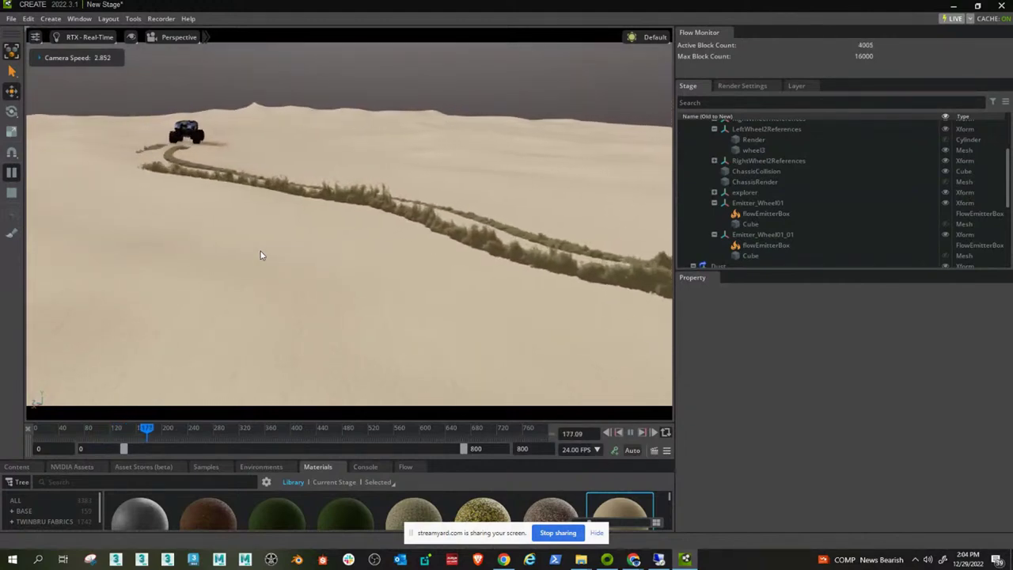
pyautogui.moveTo(261, 253)
pyautogui.mouseDown(button='right')
pyautogui.moveTo(224, 249)
pyautogui.moveTo(290, 256)
pyautogui.moveTo(224, 242)
pyautogui.moveTo(243, 248)
pyautogui.mouseUp(button='right')
pyautogui.scroll(1, 236, 246)
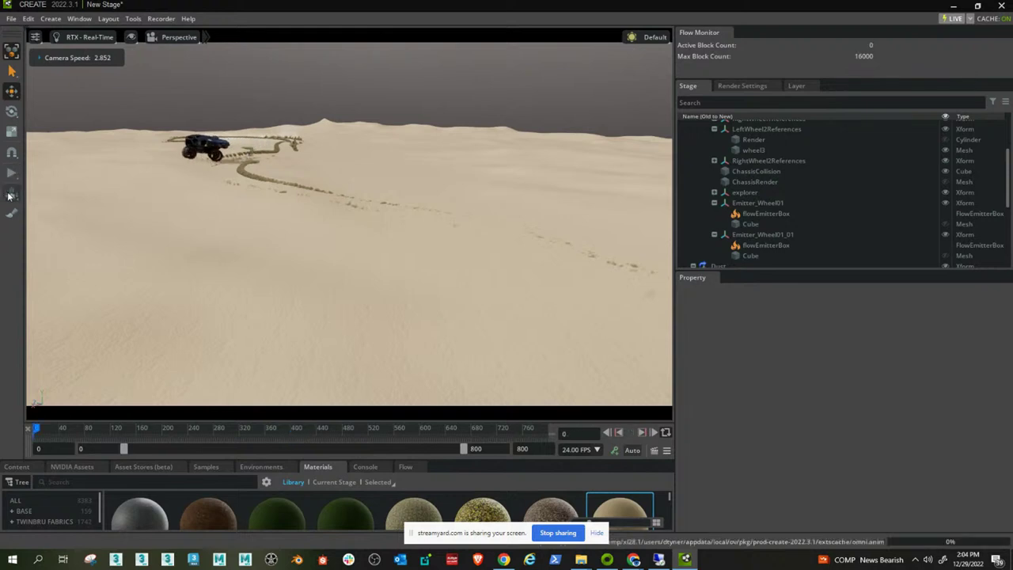
pyautogui.click(11, 192)
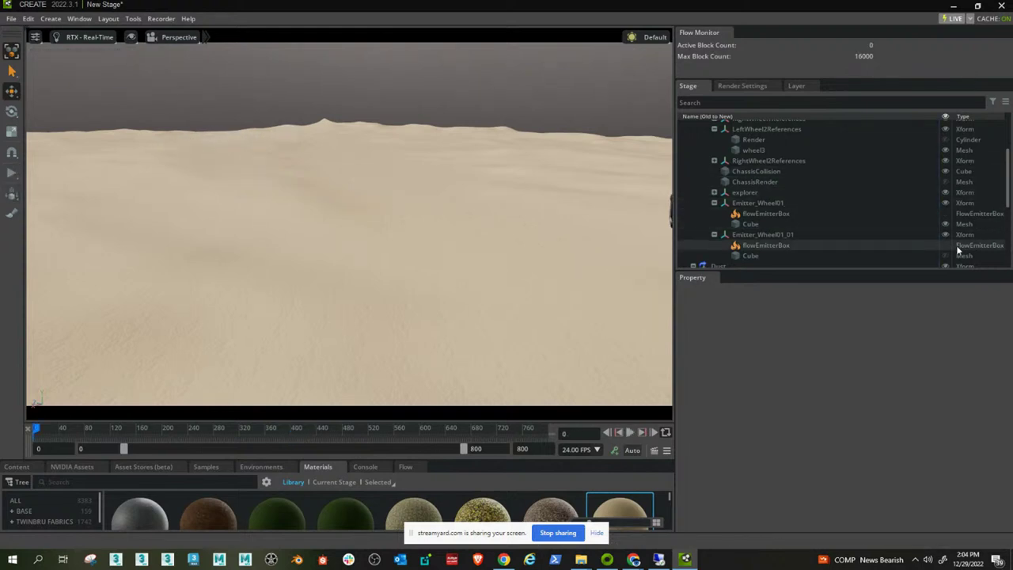
# Select both wheel emitters, raise them slightly with the simulation paused, and check their placement against the wheels.
pyautogui.click(788, 233)
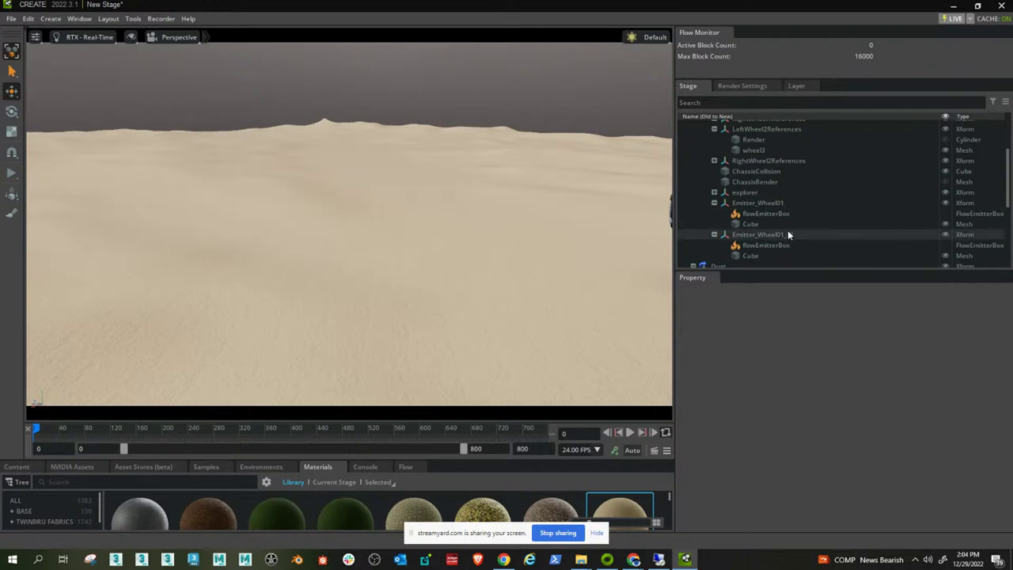
pyautogui.keyDown('ctrl'); pyautogui.click(774, 203); pyautogui.keyUp('ctrl')
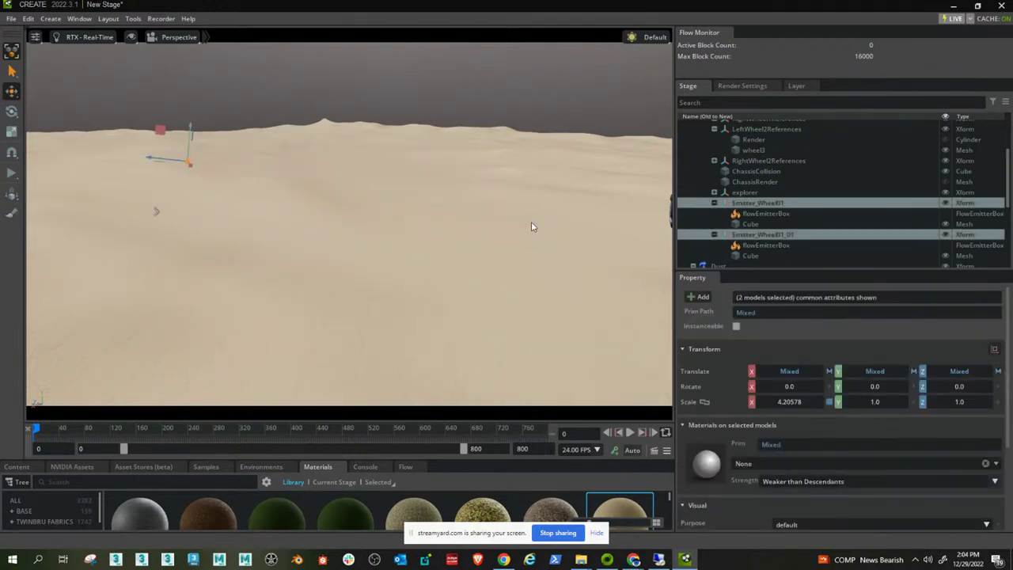
pyautogui.press('f')
pyautogui.moveTo(515, 230)
pyautogui.mouseDown(button='right')
pyautogui.moveTo(596, 214)
pyautogui.moveTo(523, 215)
pyautogui.mouseUp(button='right')
pyautogui.moveTo(489, 208); pyautogui.dragTo(480, 182)
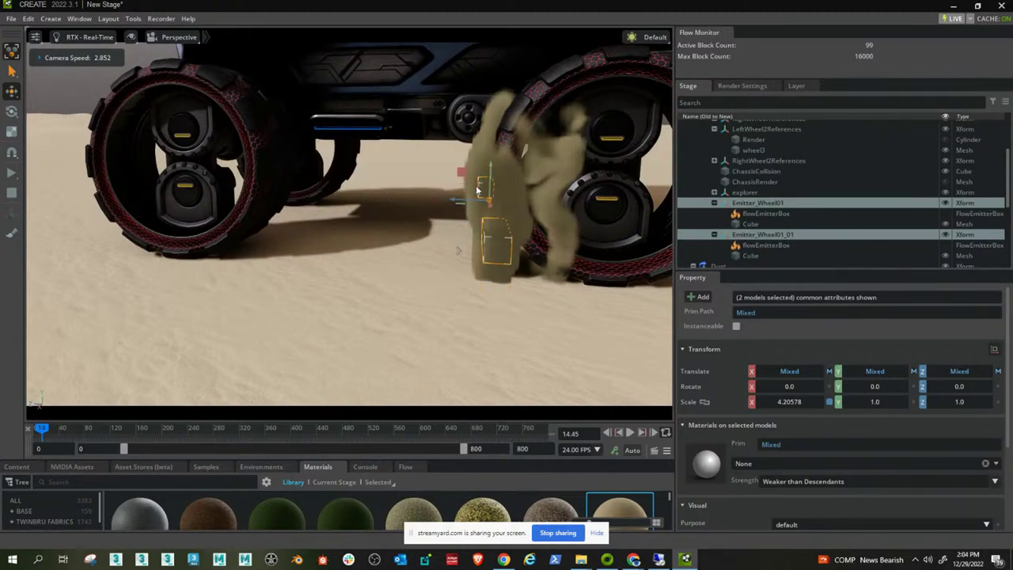
pyautogui.moveTo(373, 266); pyautogui.dragTo(499, 261, button='right')
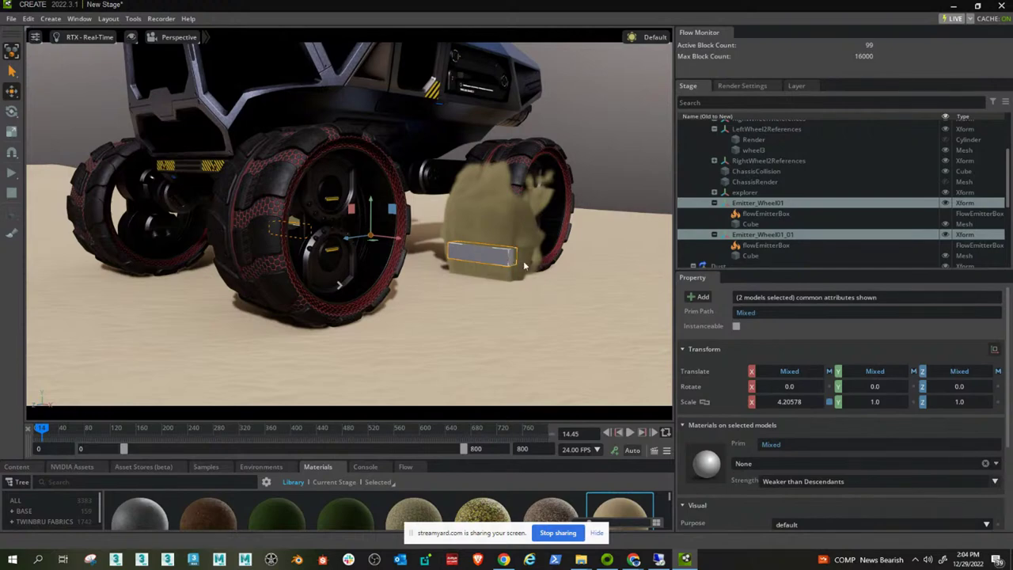
pyautogui.moveTo(465, 277); pyautogui.dragTo(419, 245, button='right')
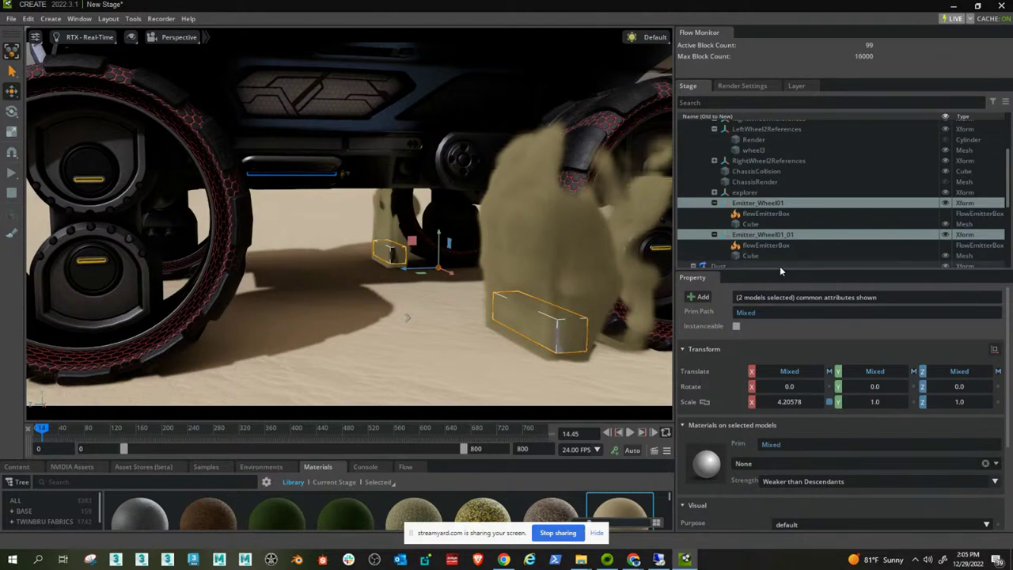
# Select the flowEmitterBox prims of both wheel emitters, play the simulation to watch the dust trail behind the rover, and stop it.
pyautogui.click(766, 214)
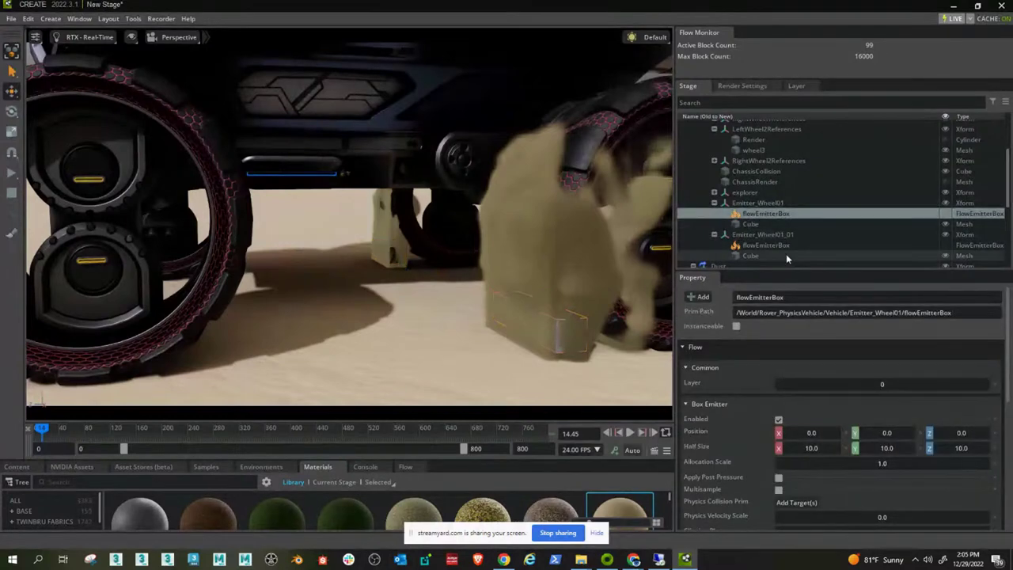
pyautogui.keyDown('ctrl'); pyautogui.click(776, 244); pyautogui.keyUp('ctrl')
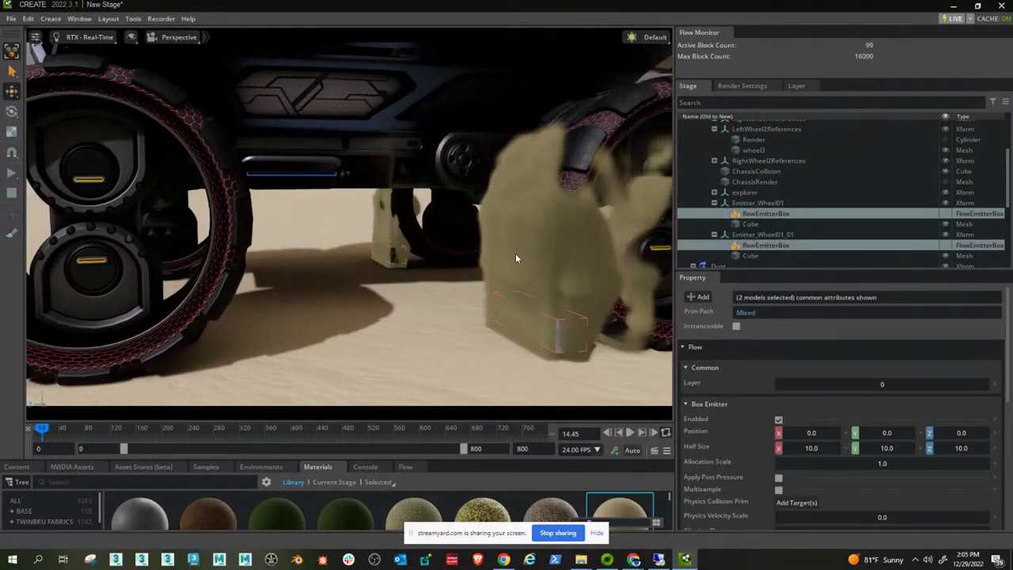
pyautogui.scroll(-10, 511, 262)
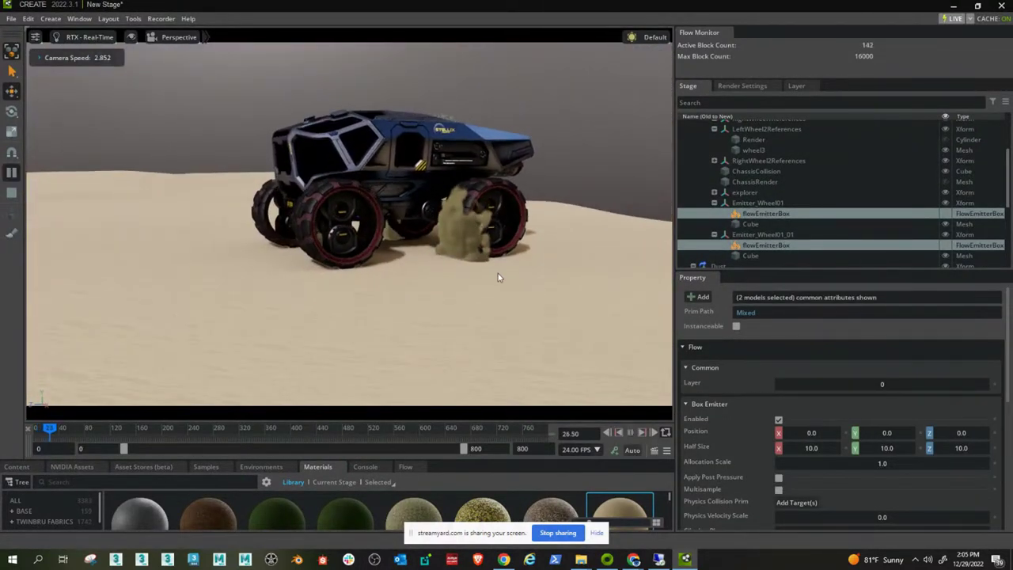
pyautogui.moveTo(349, 234); pyautogui.dragTo(101, 232, button='right')
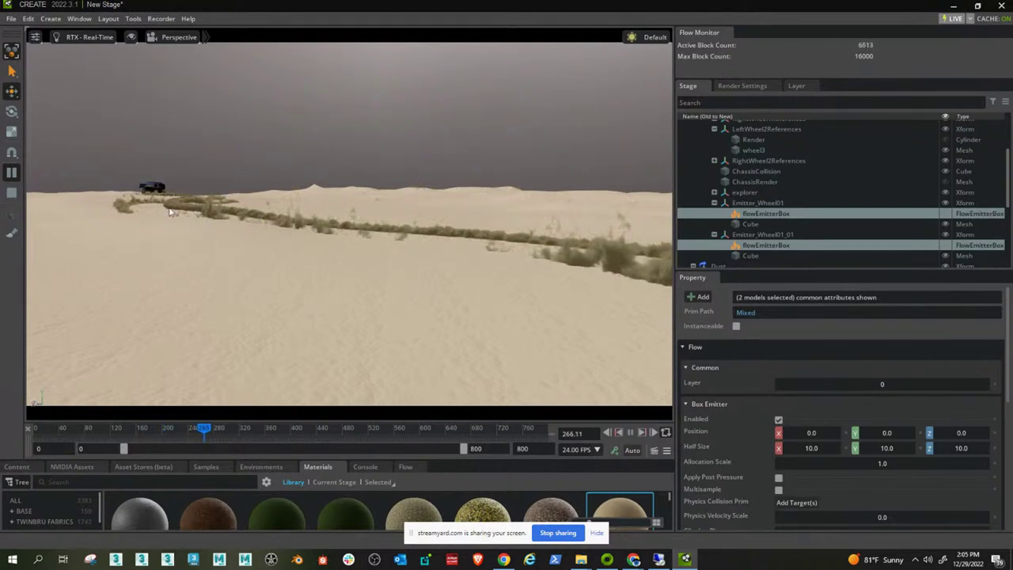
pyautogui.press('space')
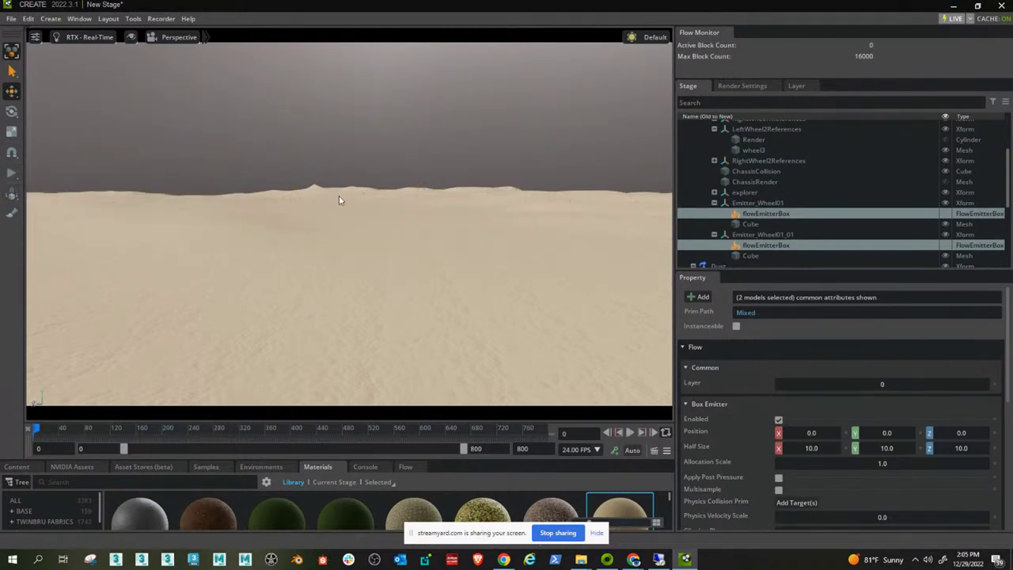
# Collapse Emitter_Wheel01 and Emitter_Wheel01_01 in the stage tree and enlarge the tree to show more of the Dust prims.
pyautogui.moveTo(530, 306); pyautogui.dragTo(539, 280, button='right')
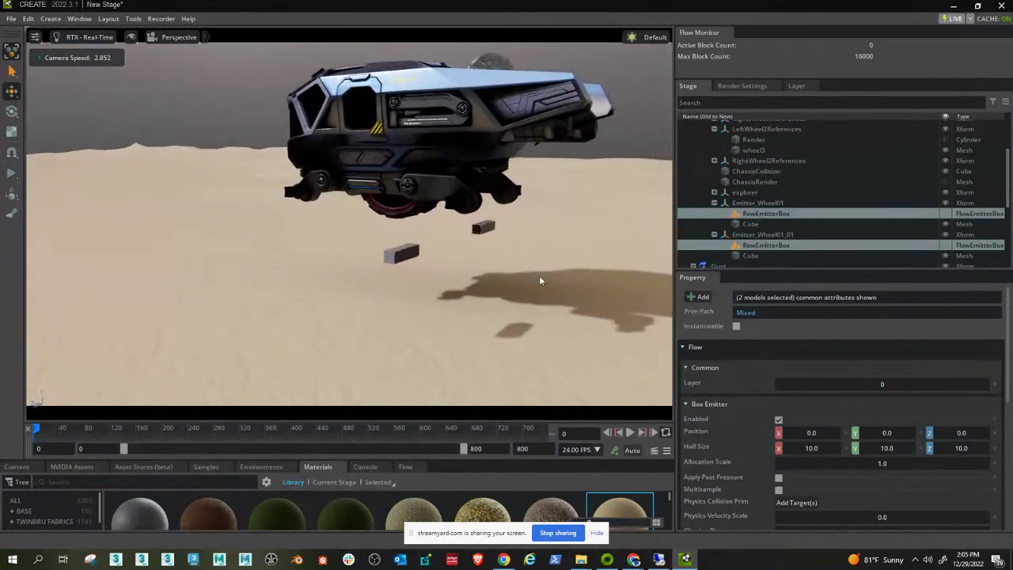
pyautogui.click(713, 203)
pyautogui.click(715, 213)
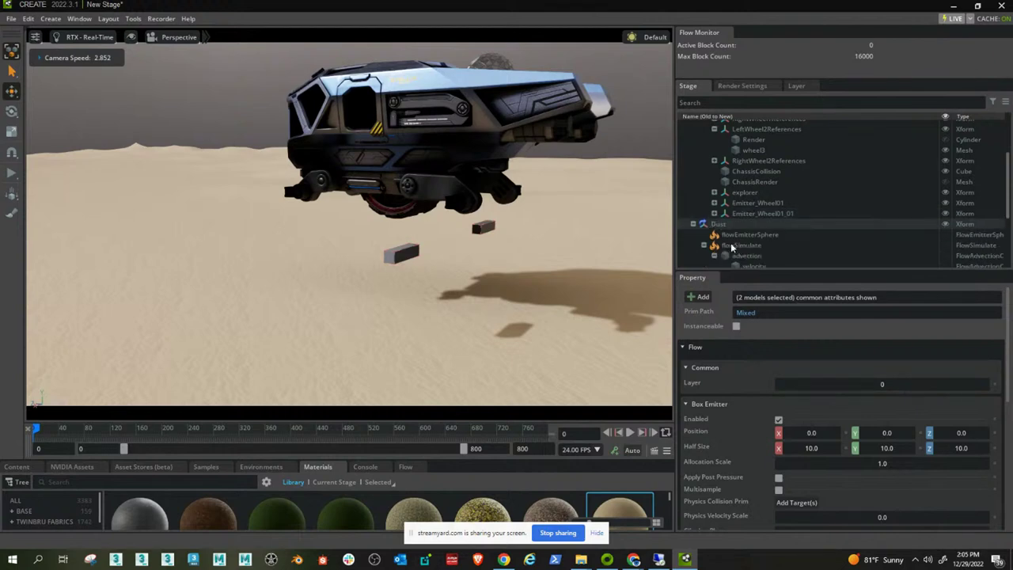
pyautogui.moveTo(761, 270); pyautogui.dragTo(760, 366)
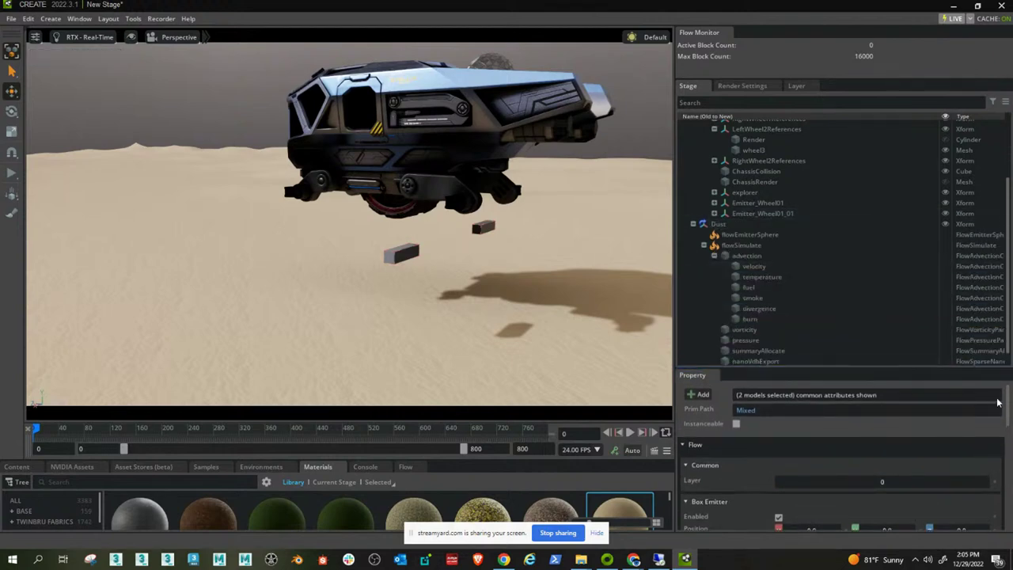
# Save a copy of the stage as Flow_Smoke_ALT.usd in the project's Stages folder.
pyautogui.click(11, 22)
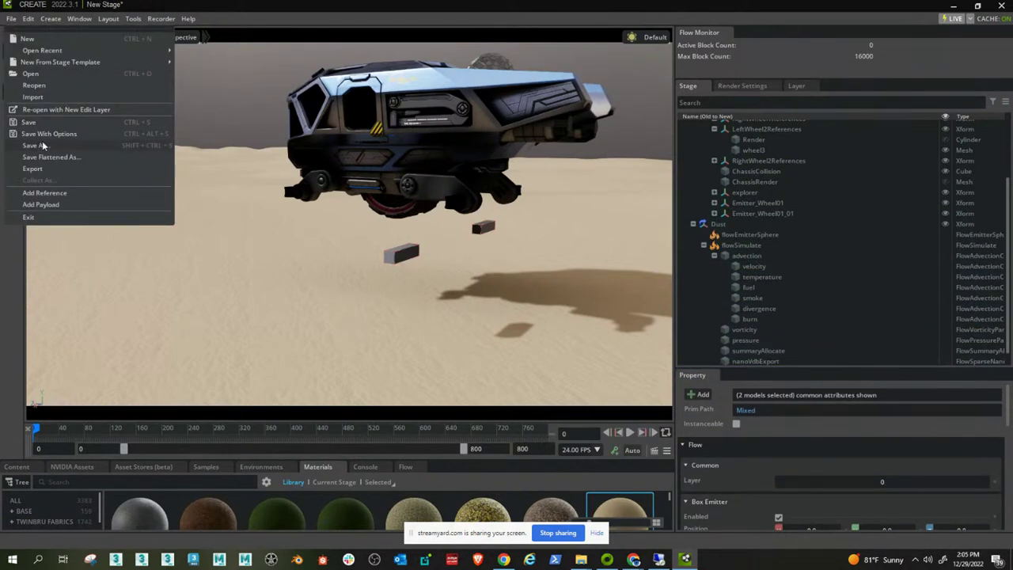
pyautogui.click(42, 139)
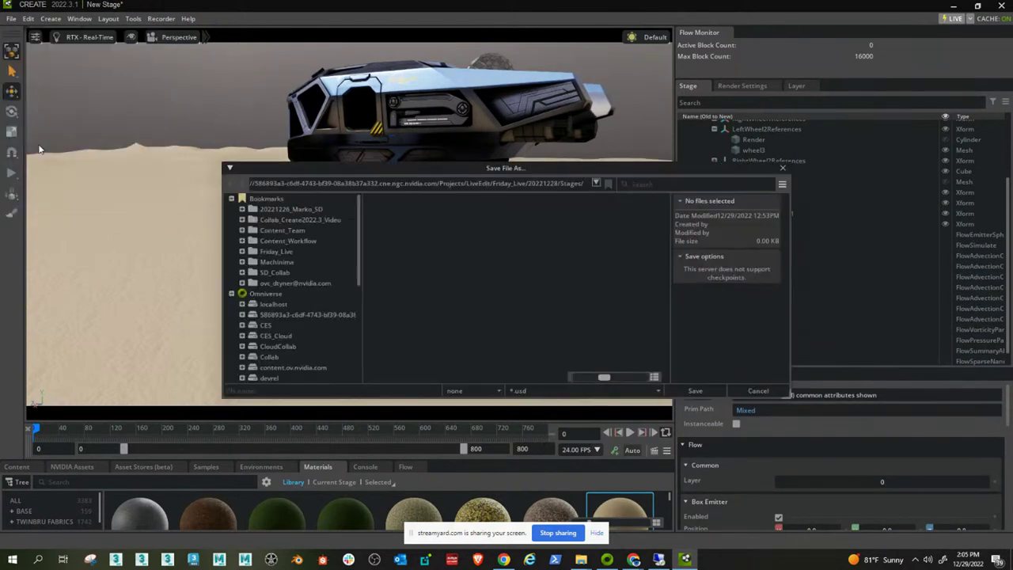
pyautogui.click(654, 378)
pyautogui.click(429, 211)
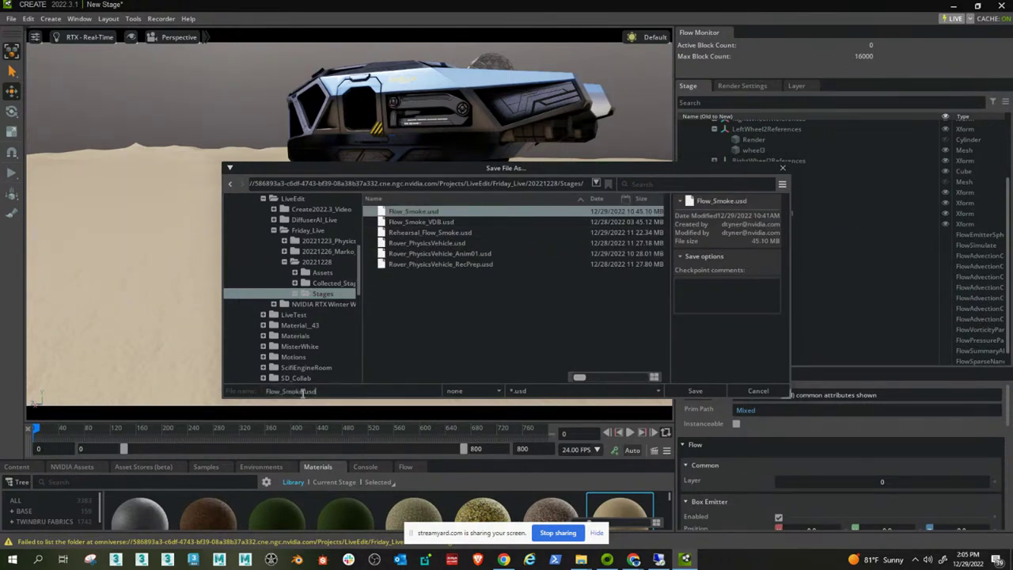
pyautogui.write('_ALT')
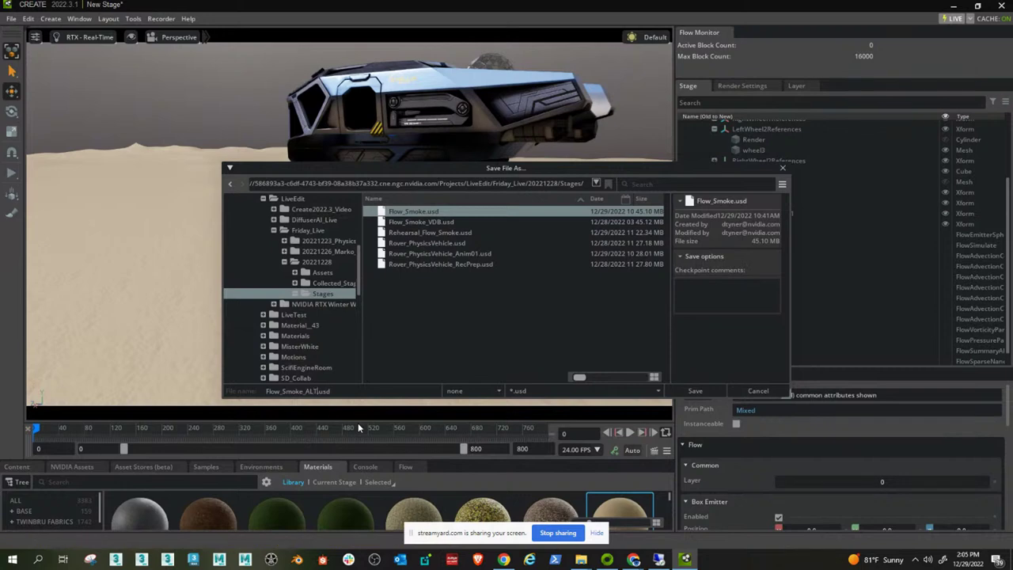
pyautogui.click(692, 391)
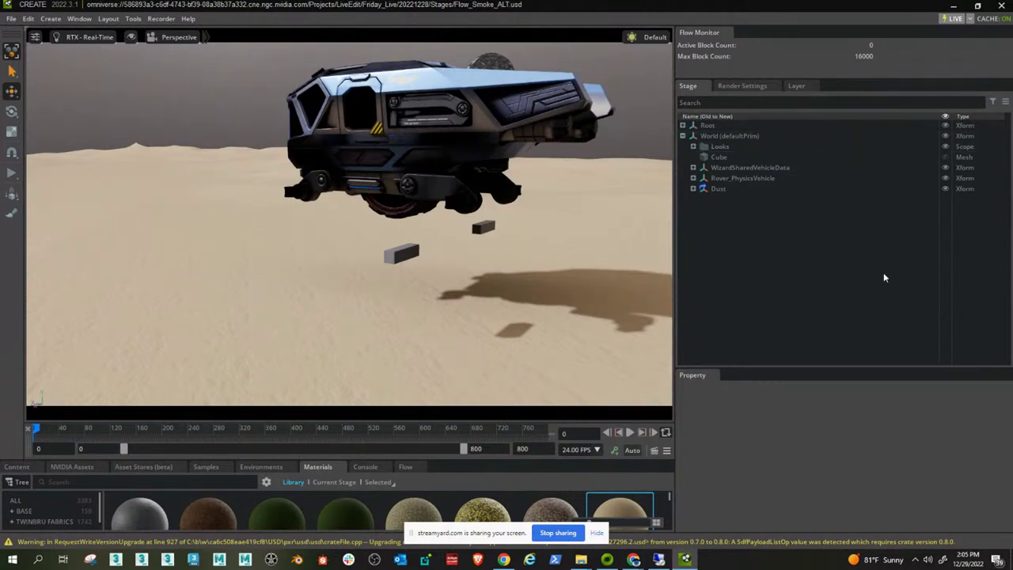
# Create an OmniVolumeDensity material in the stage.
pyautogui.rightClick(707, 222)
pyautogui.moveTo(758, 242)
pyautogui.moveTo(839, 268)
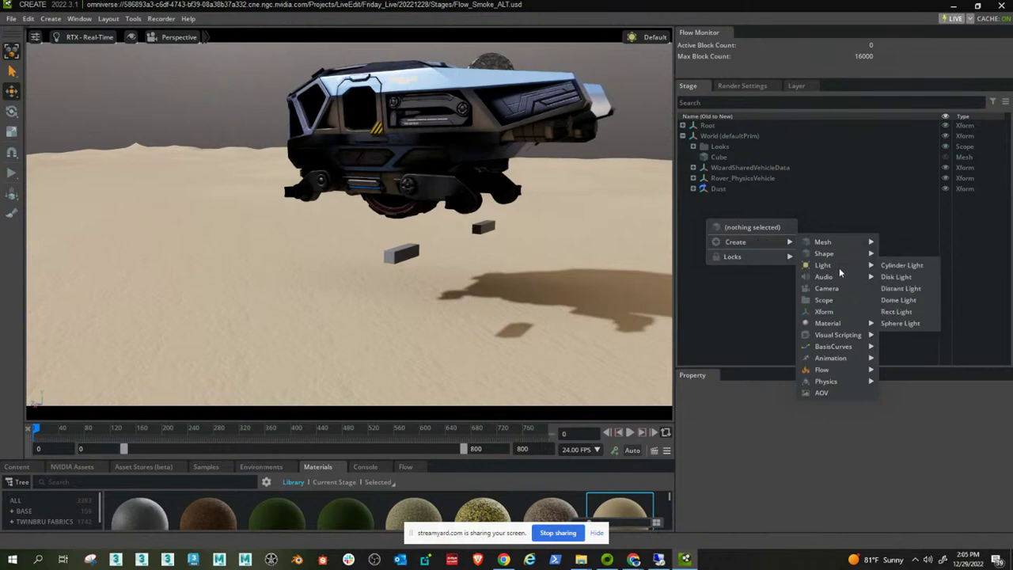
pyautogui.moveTo(828, 323)
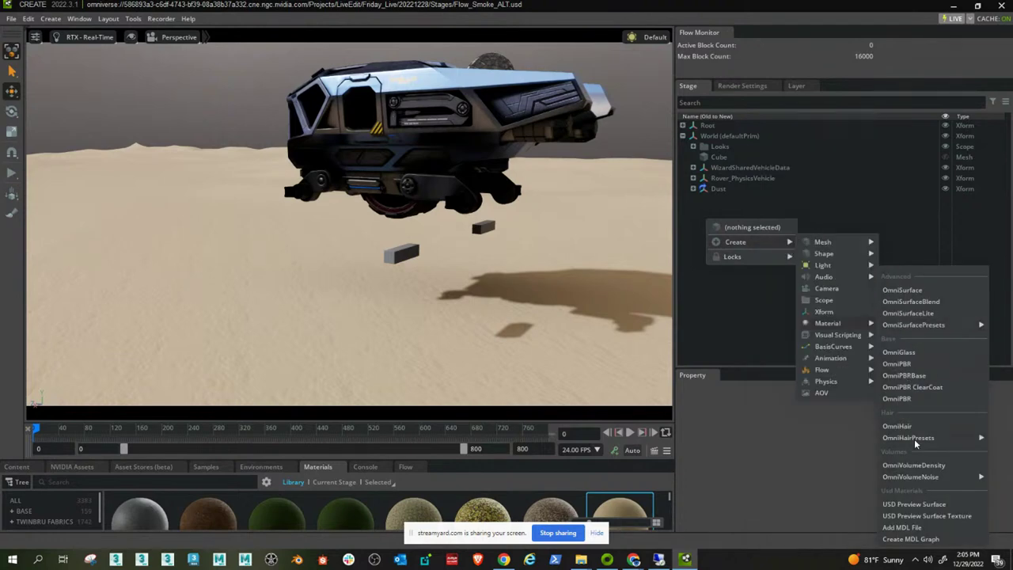
pyautogui.click(915, 465)
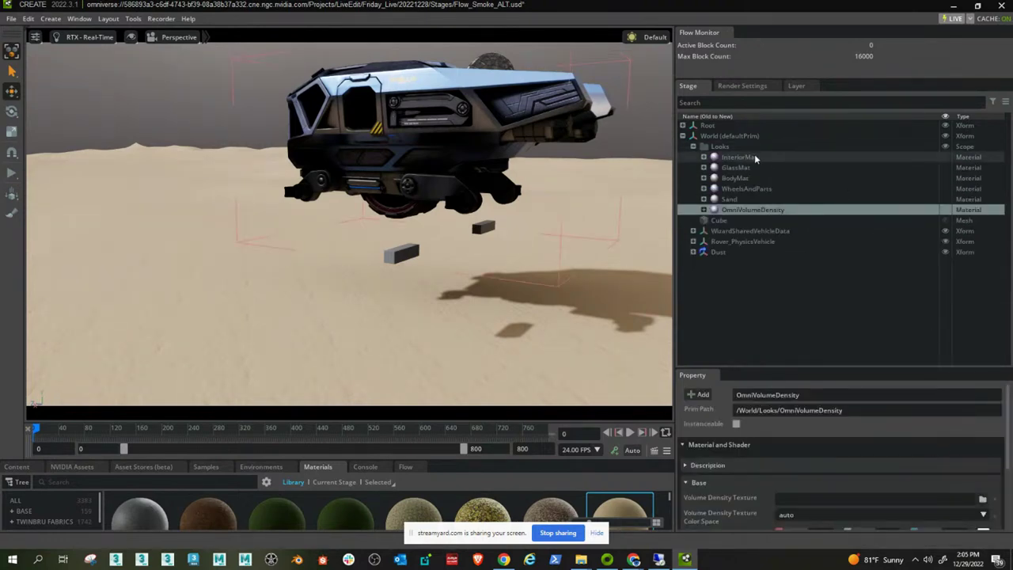
# Expand Dust and flowSimulate, and rearrange the workspace so the properties have their own full-height column beside the stage tree.
pyautogui.click(693, 253)
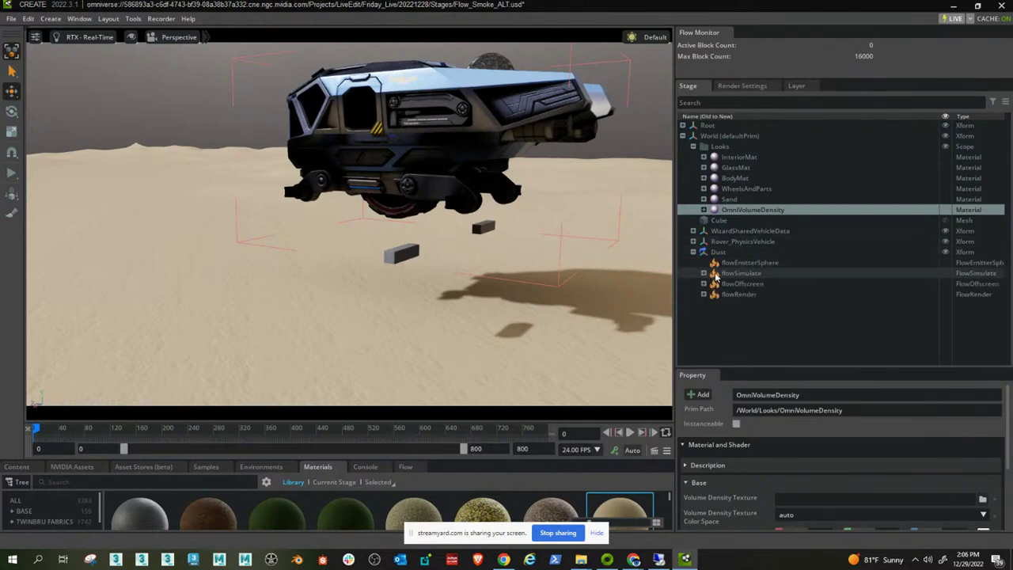
pyautogui.click(703, 273)
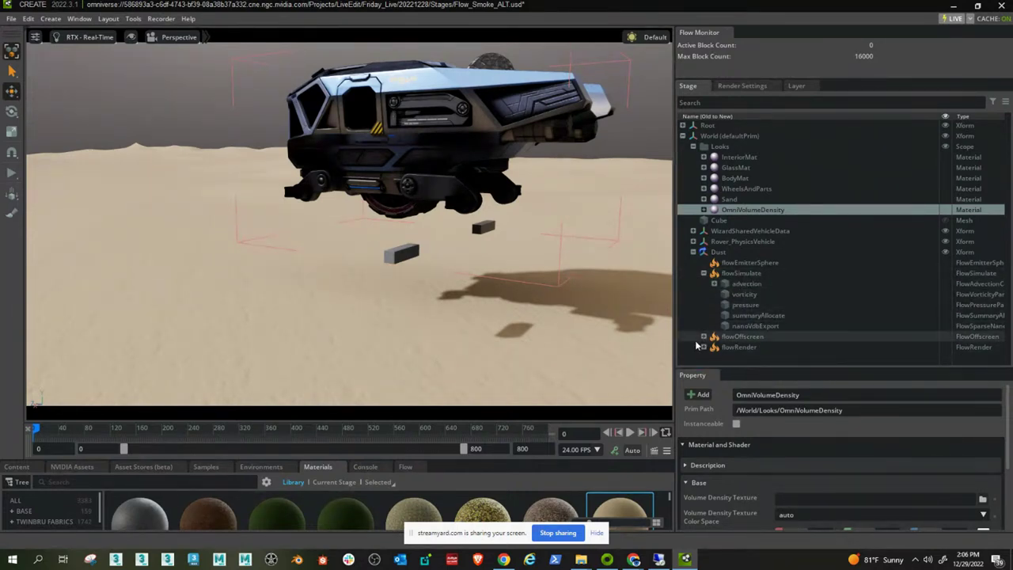
pyautogui.moveTo(675, 346); pyautogui.dragTo(999, 289)
pyautogui.moveTo(519, 316); pyautogui.dragTo(774, 320)
pyautogui.moveTo(268, 340); pyautogui.dragTo(539, 318)
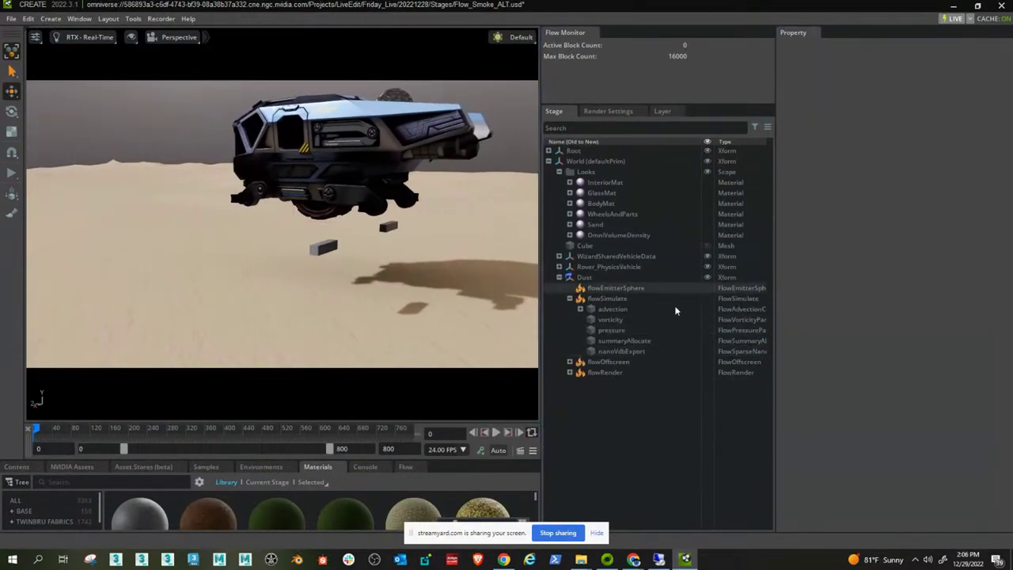
# Review the OmniVolumeDensity material, and for nanoVdbExport enable Readback and turn off Clear On Start and Clear On Stop.
pyautogui.click(608, 235)
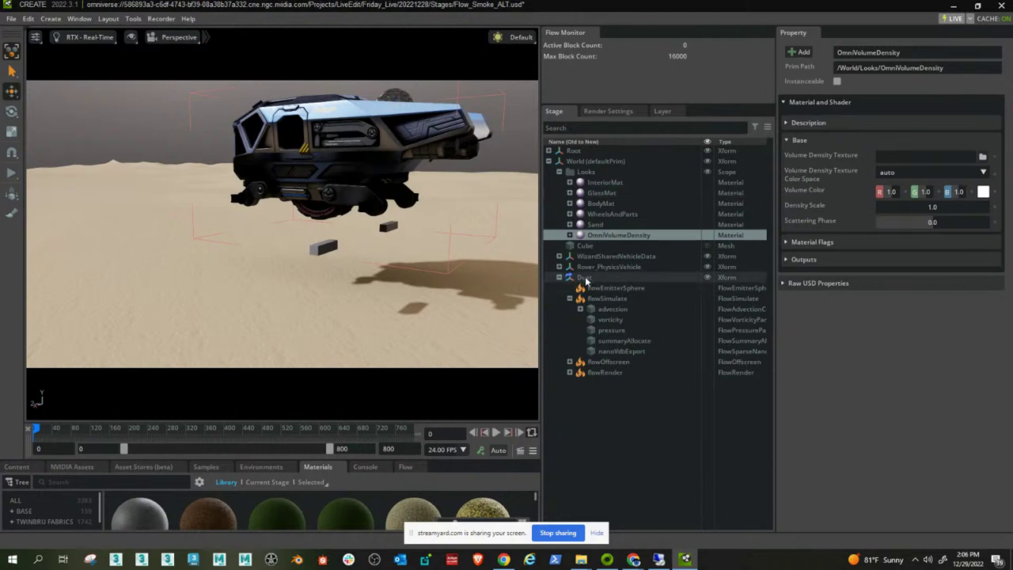
pyautogui.click(616, 350)
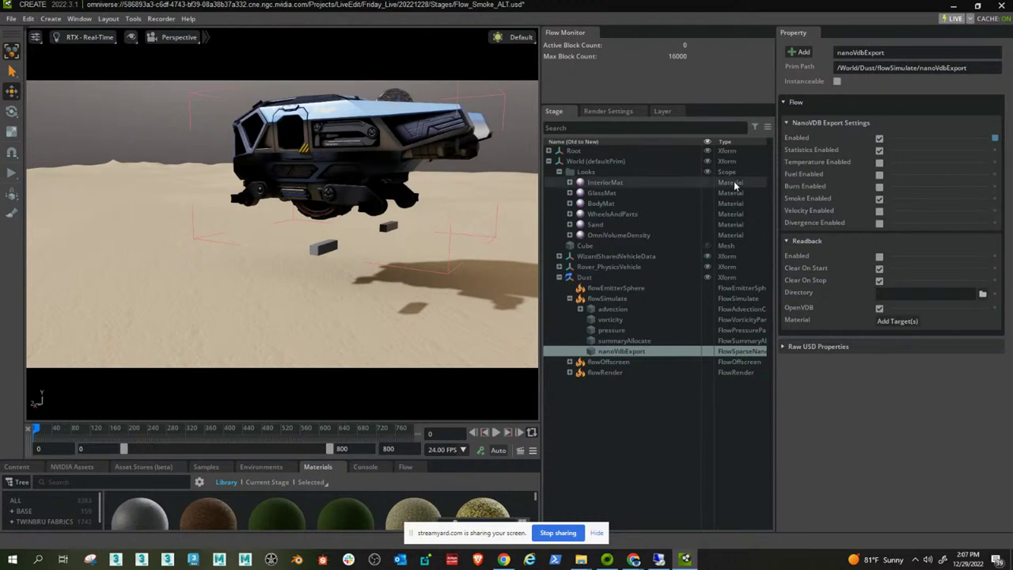
pyautogui.click(879, 199)
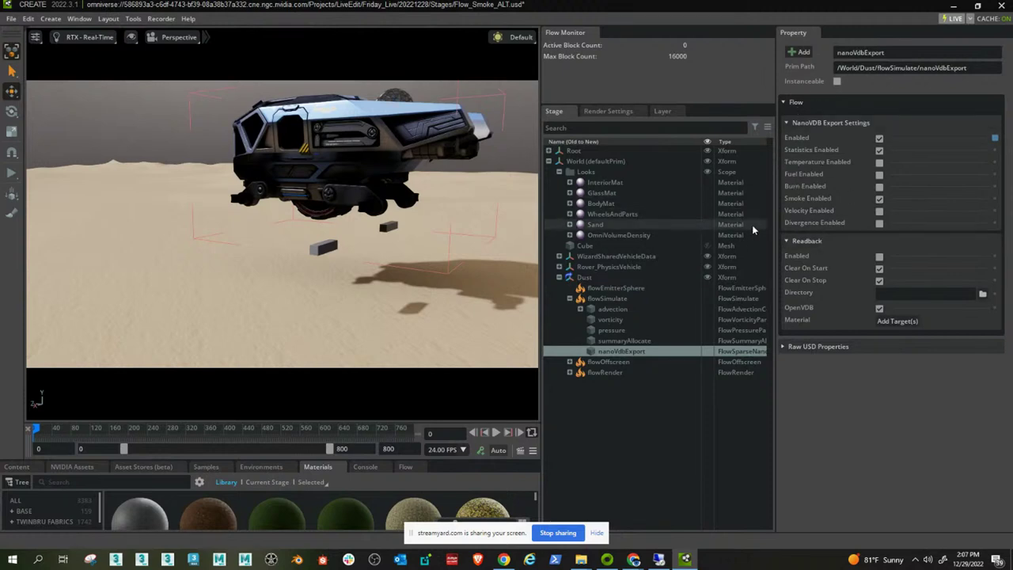
pyautogui.click(879, 256)
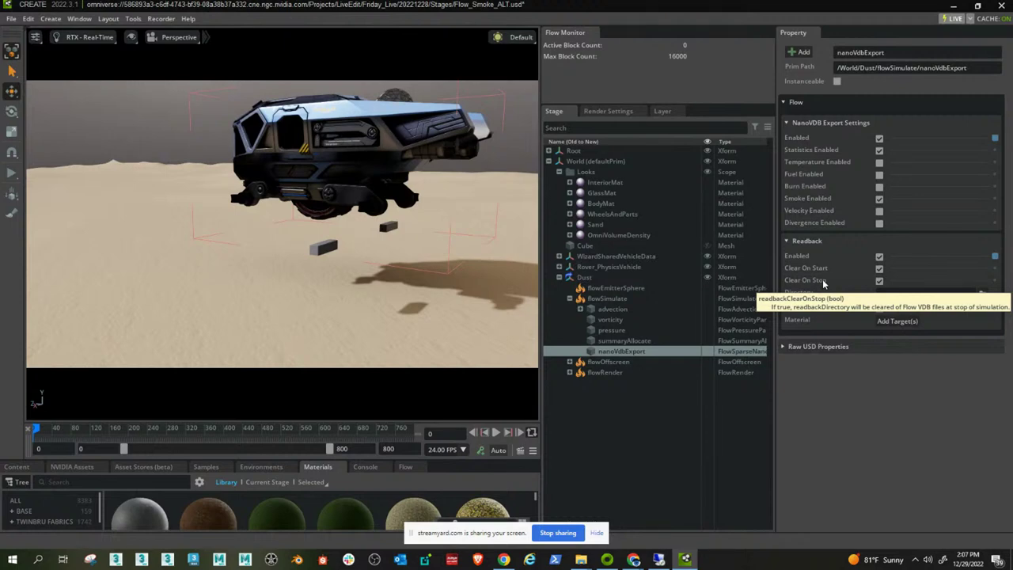
pyautogui.click(879, 269)
pyautogui.click(880, 281)
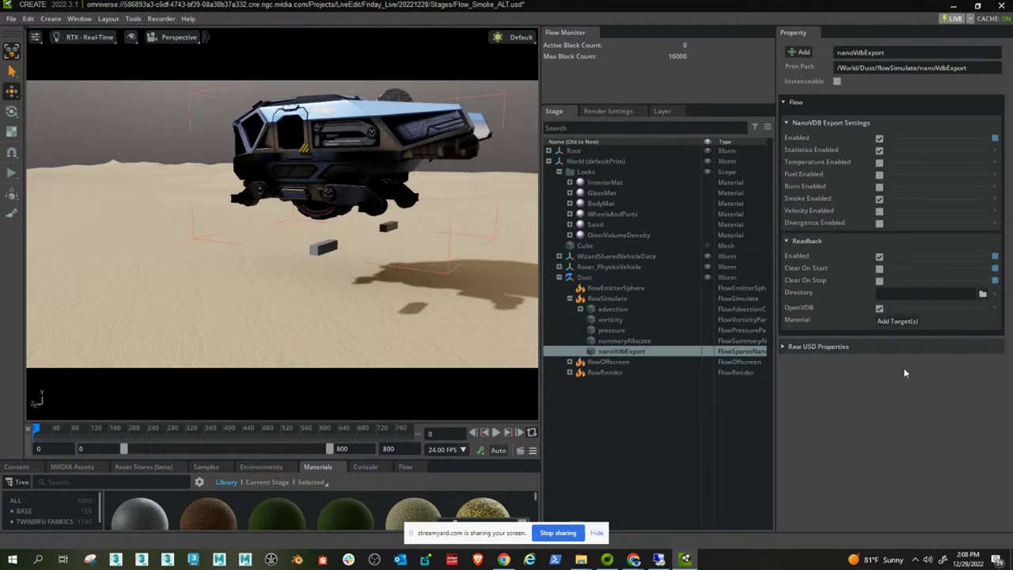
# Assign /World/Looks/OmniVolumeDensity as the Readback material target of nanoVdbExport.
pyautogui.click(902, 321)
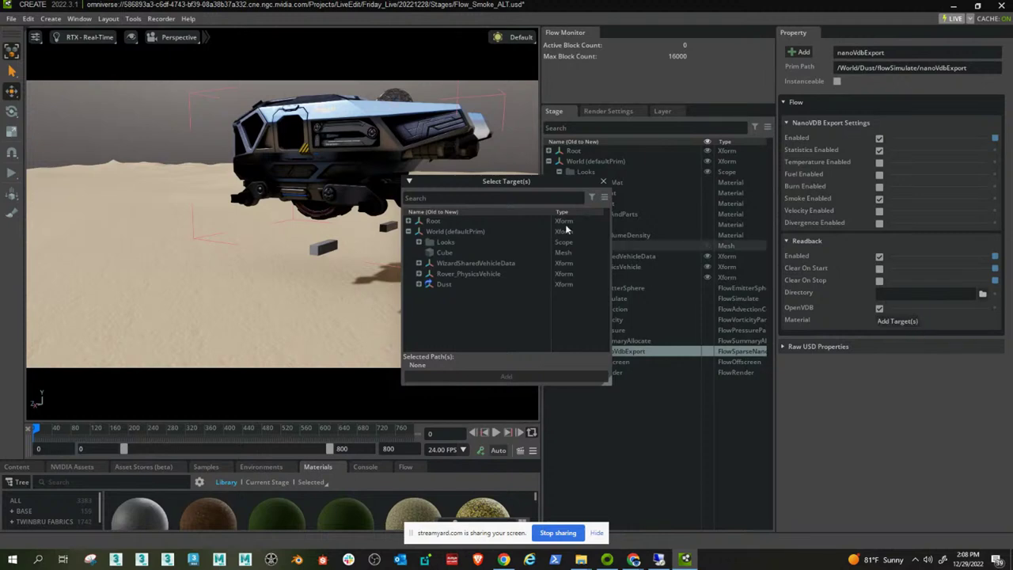
pyautogui.click(419, 241)
pyautogui.click(475, 307)
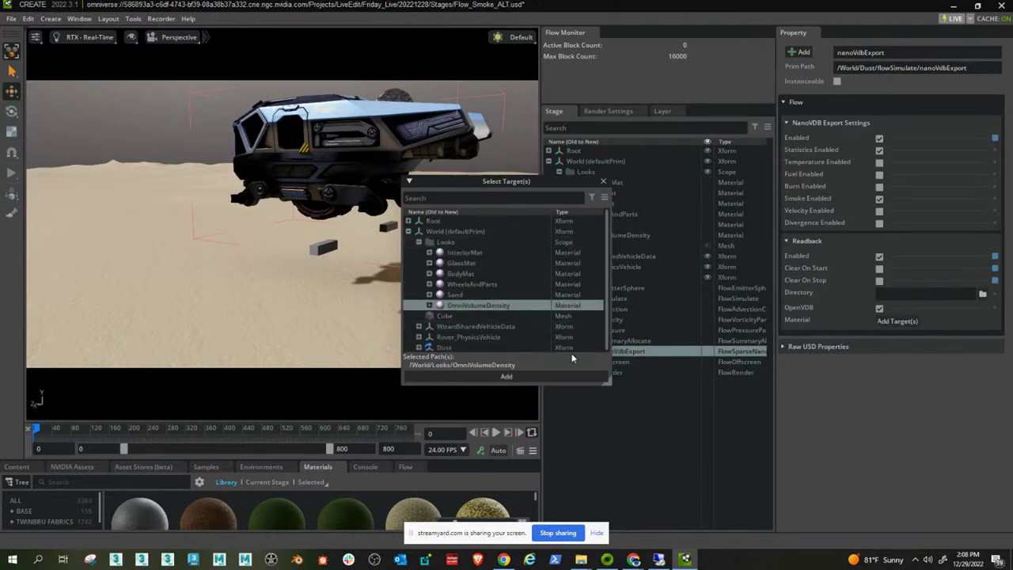
pyautogui.click(526, 376)
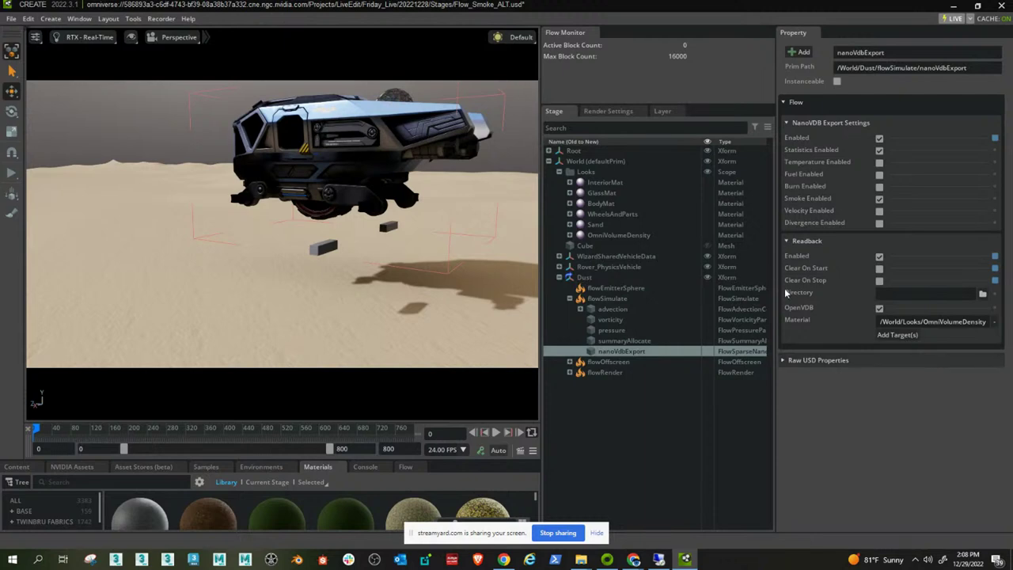
# Create a MOAR_VDB folder inside 20221228_VDB_Baking and set it as the Readback directory.
pyautogui.click(982, 294)
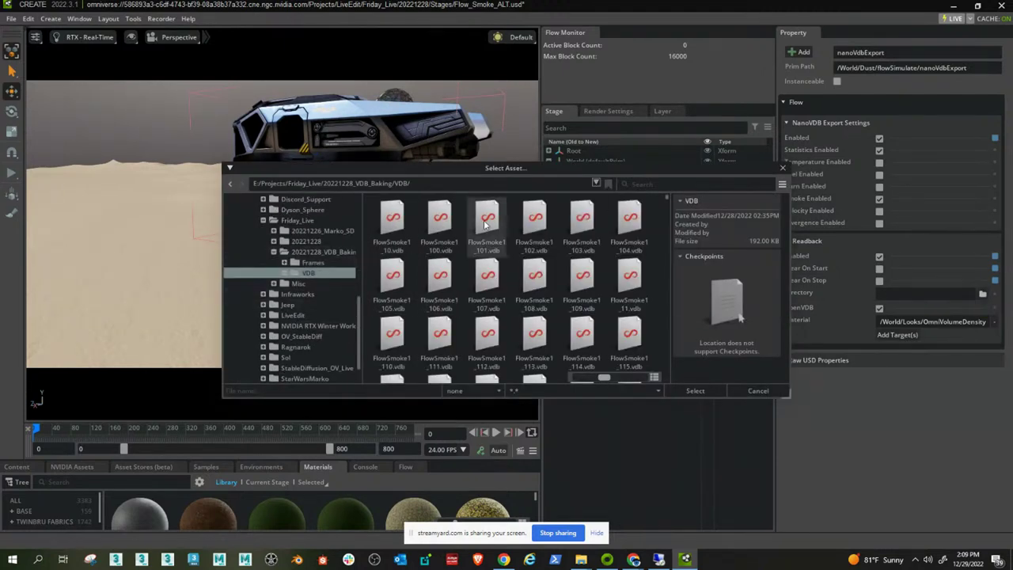
pyautogui.click(323, 251)
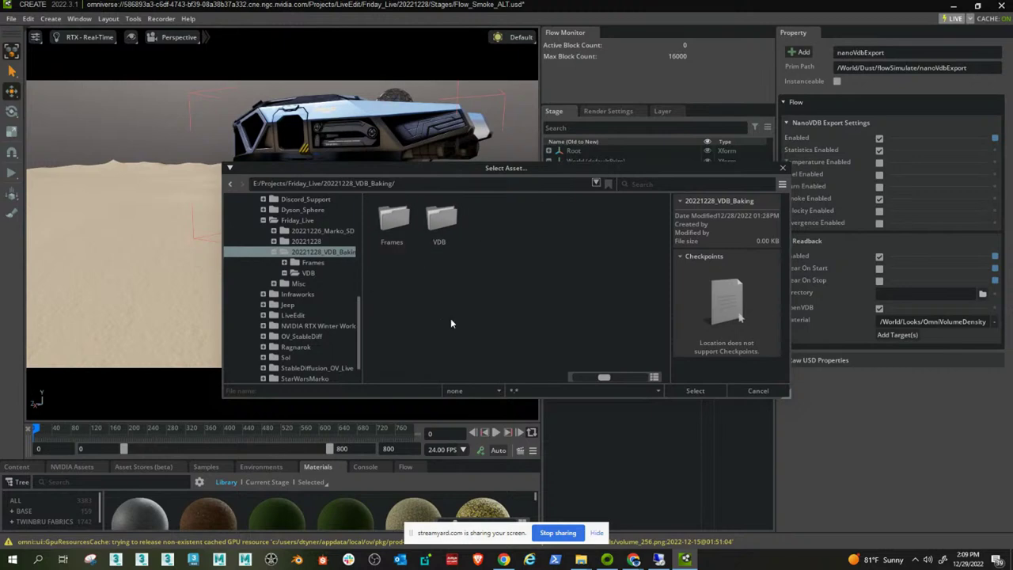
pyautogui.rightClick(448, 290)
pyautogui.click(480, 304)
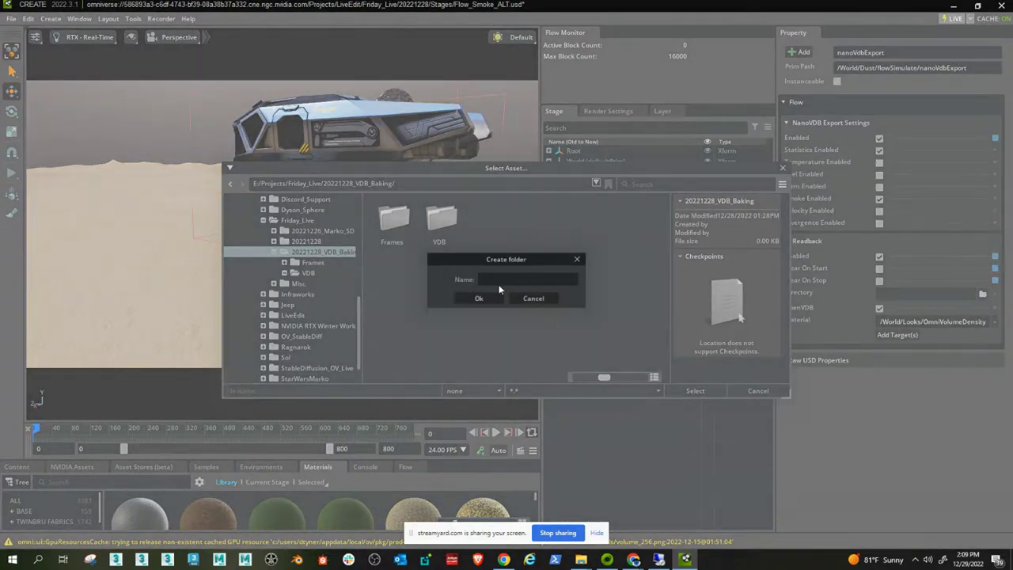
pyautogui.click(498, 276)
pyautogui.write('MOAN')
pyautogui.write('_VDB')
pyautogui.click(479, 299)
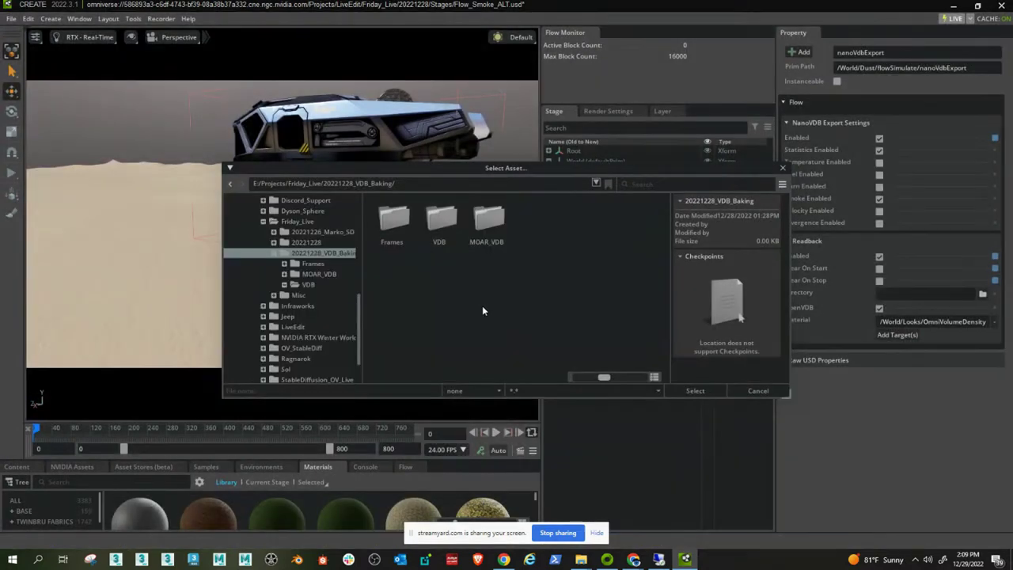
pyautogui.doubleClick(486, 222)
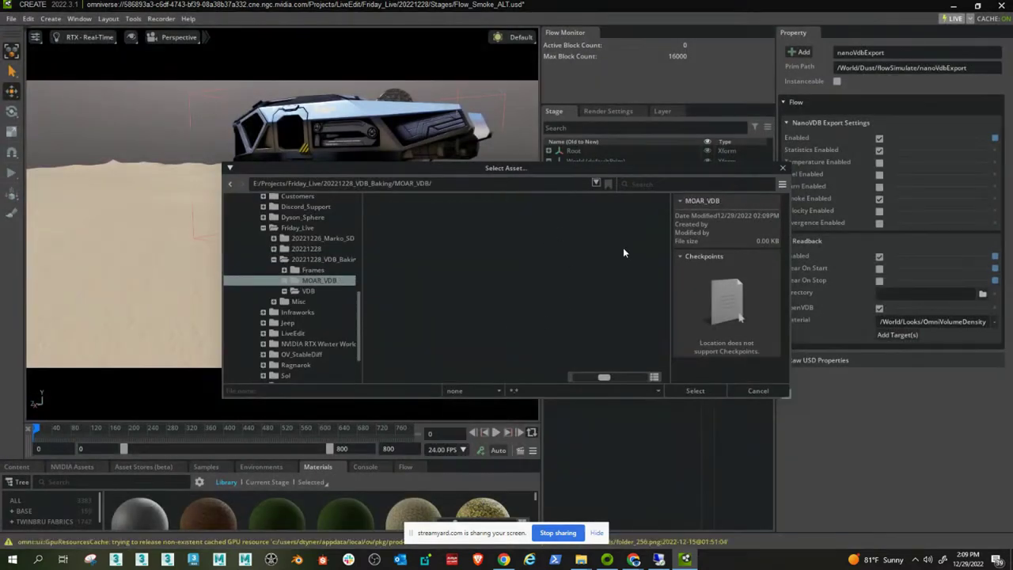
pyautogui.click(696, 390)
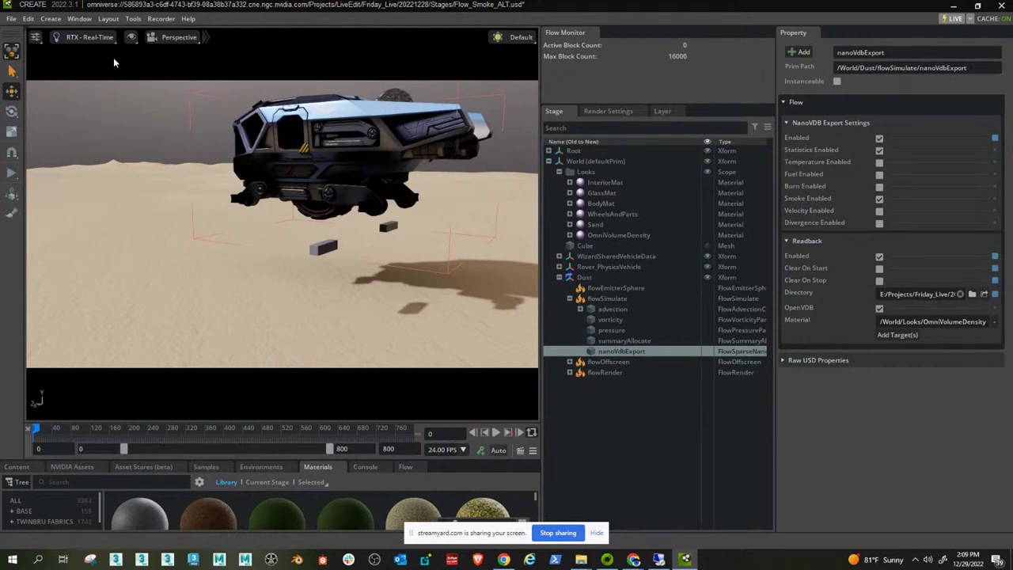
pyautogui.click(11, 18)
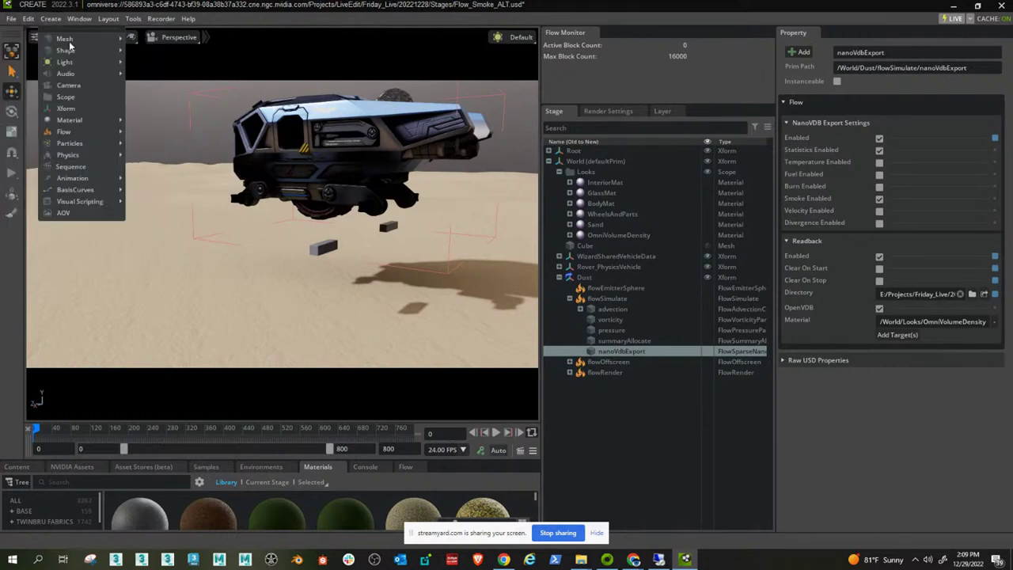
# Save the stage under the new name Flow_Smoke_VDB_ALT.usd in the Stages folder.
pyautogui.click(35, 146)
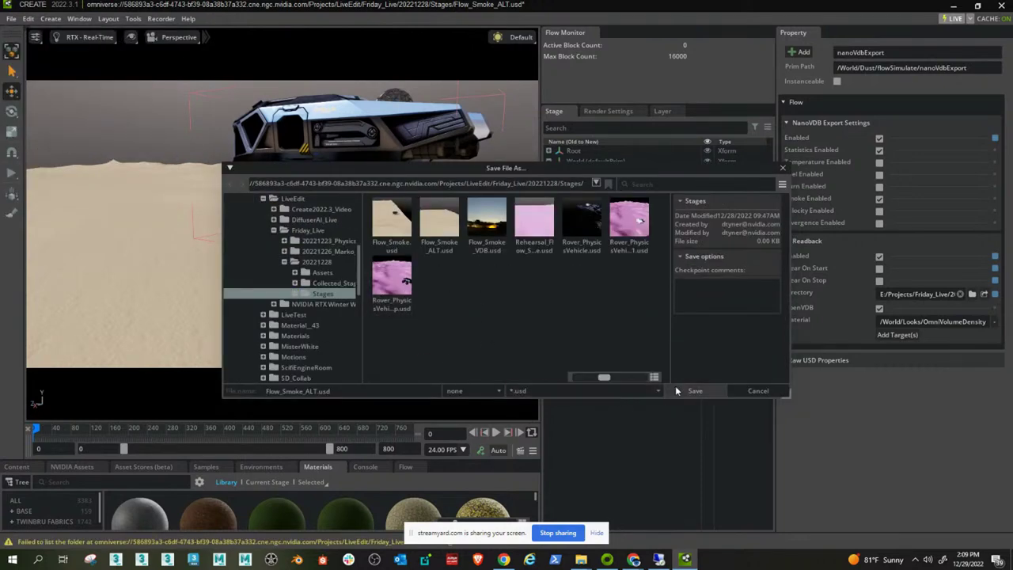
pyautogui.click(654, 377)
pyautogui.click(431, 233)
pyautogui.click(318, 390)
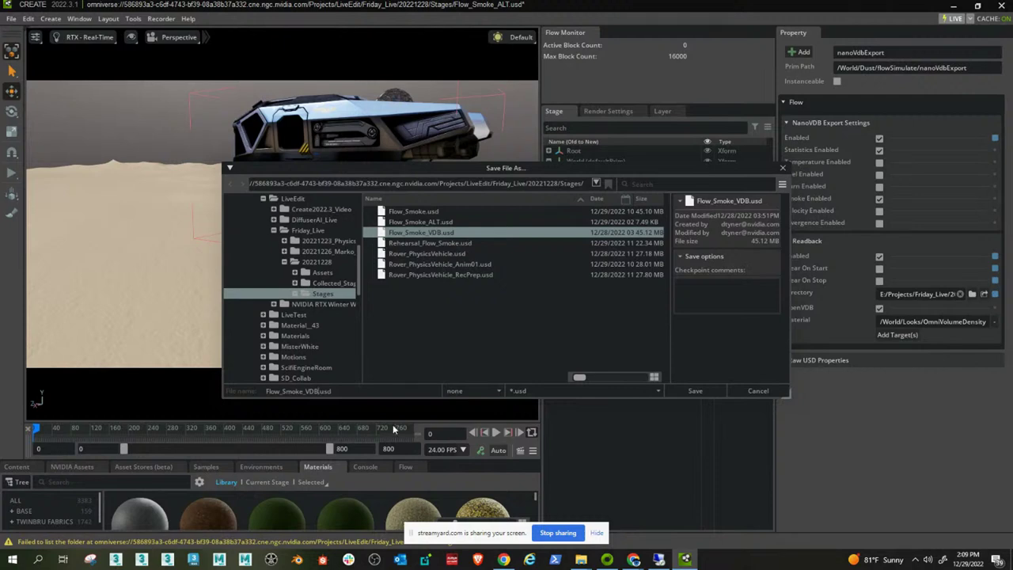
pyautogui.write('_ALT')
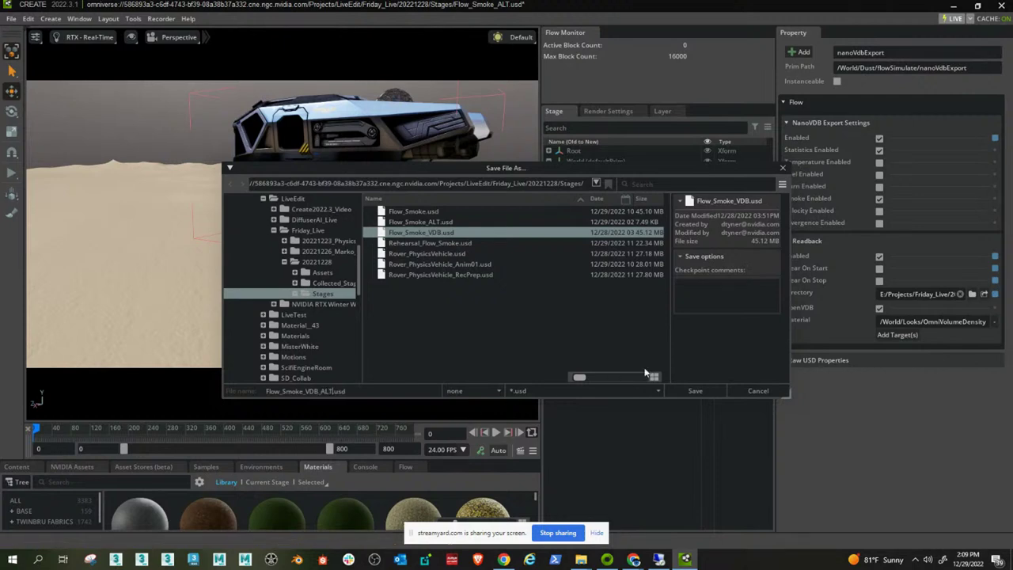
pyautogui.click(693, 390)
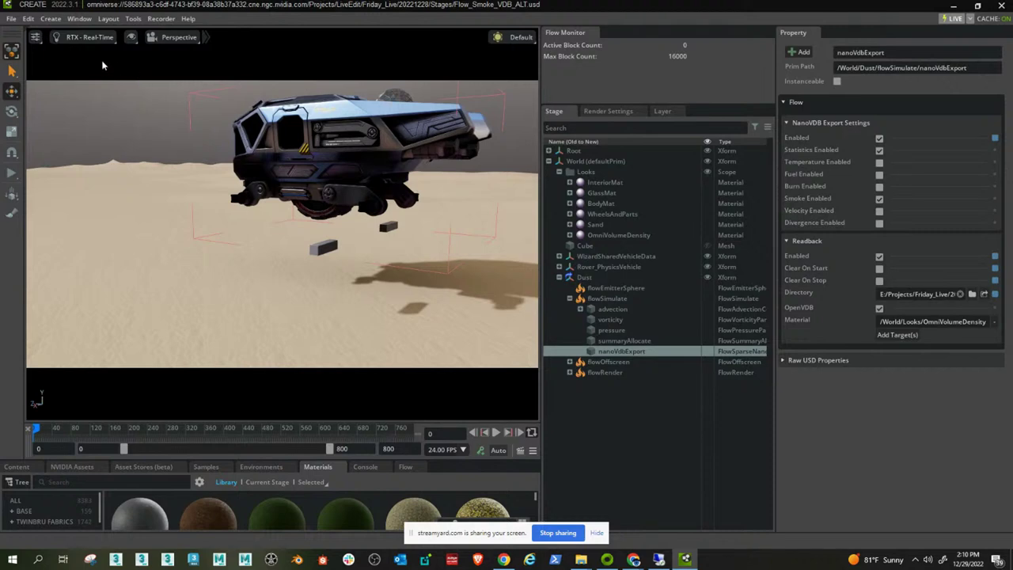
# Open Movie Capture and set the end of the capture range to frame 100.
pyautogui.click(73, 20)
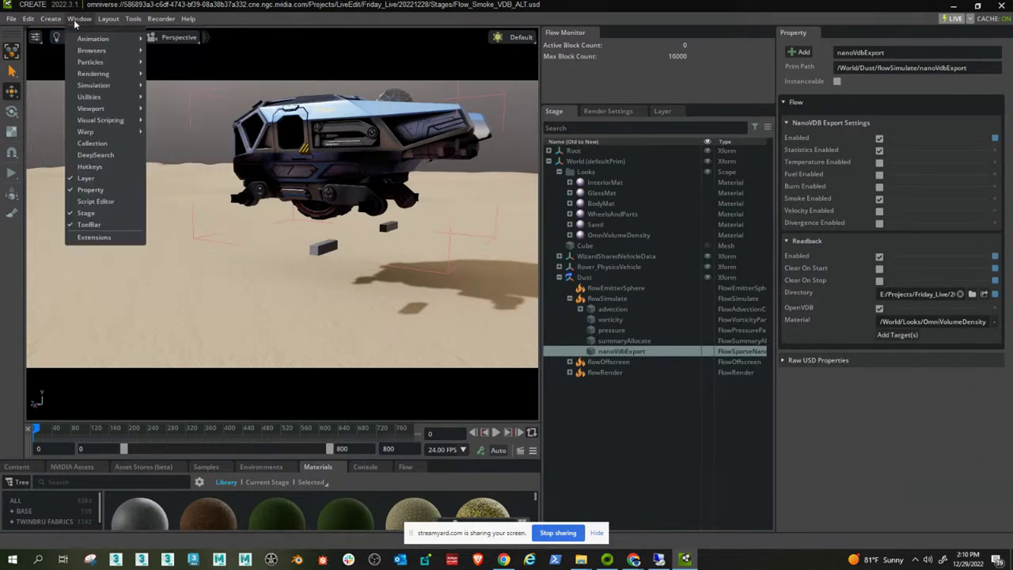
pyautogui.moveTo(95, 85)
pyautogui.click(193, 87)
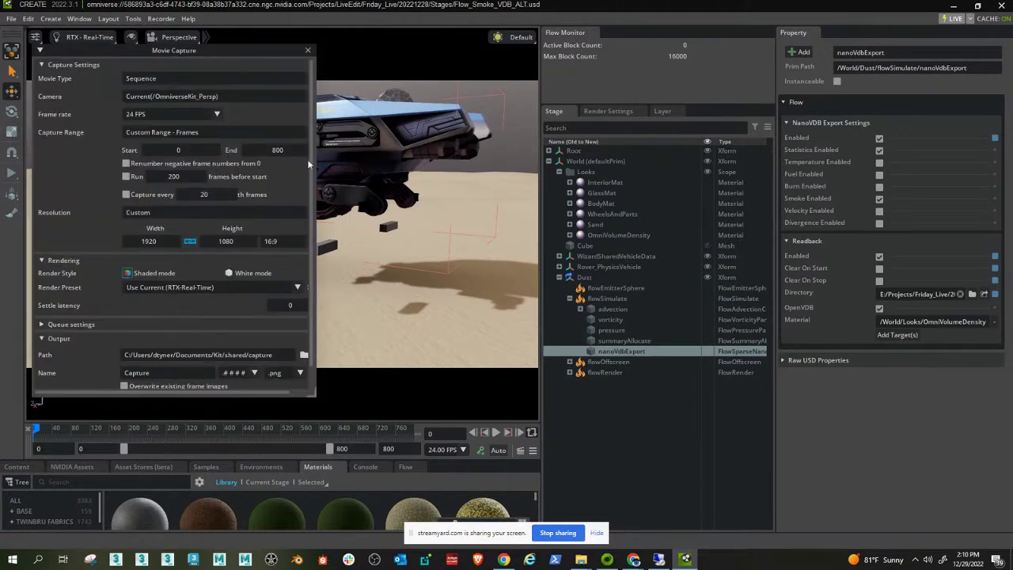
pyautogui.doubleClick(275, 150)
pyautogui.write('100')
pyautogui.press('Return')
# Set the capture's render preset to RTX-Interactive (Path Tracing) and disable motion blur.
pyautogui.click(297, 287)
pyautogui.click(269, 312)
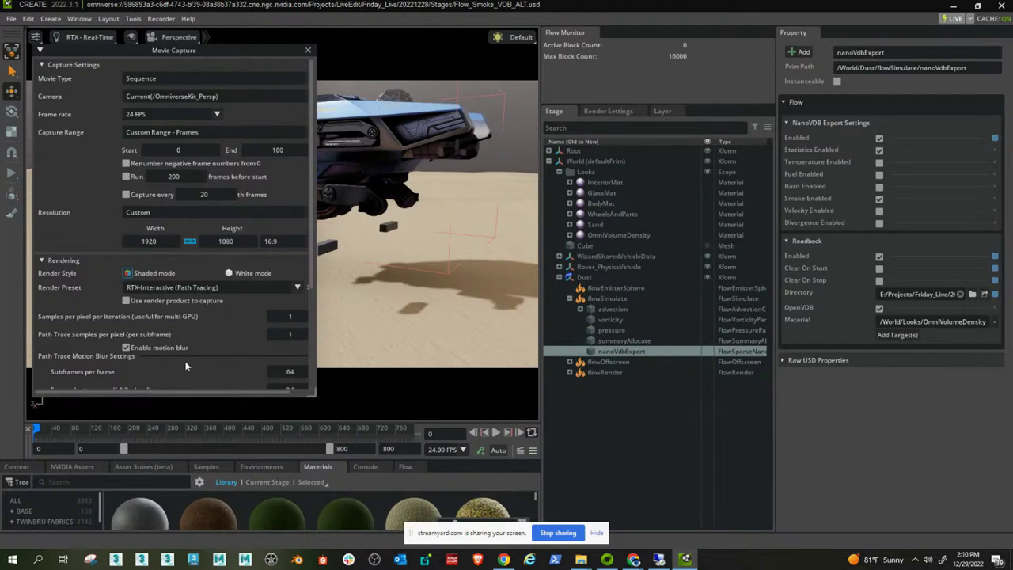
pyautogui.scroll(-2, 192, 354)
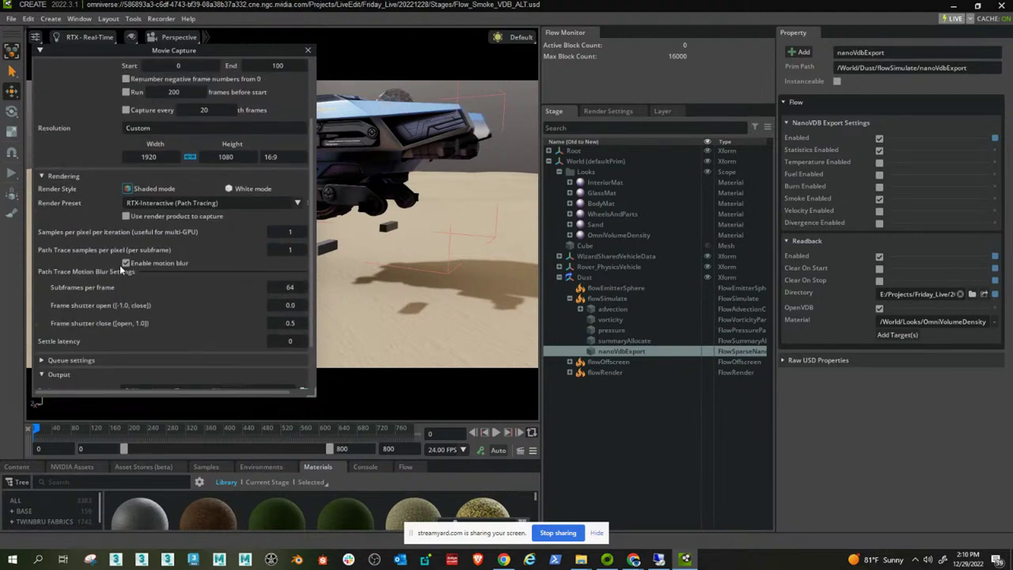
pyautogui.click(127, 264)
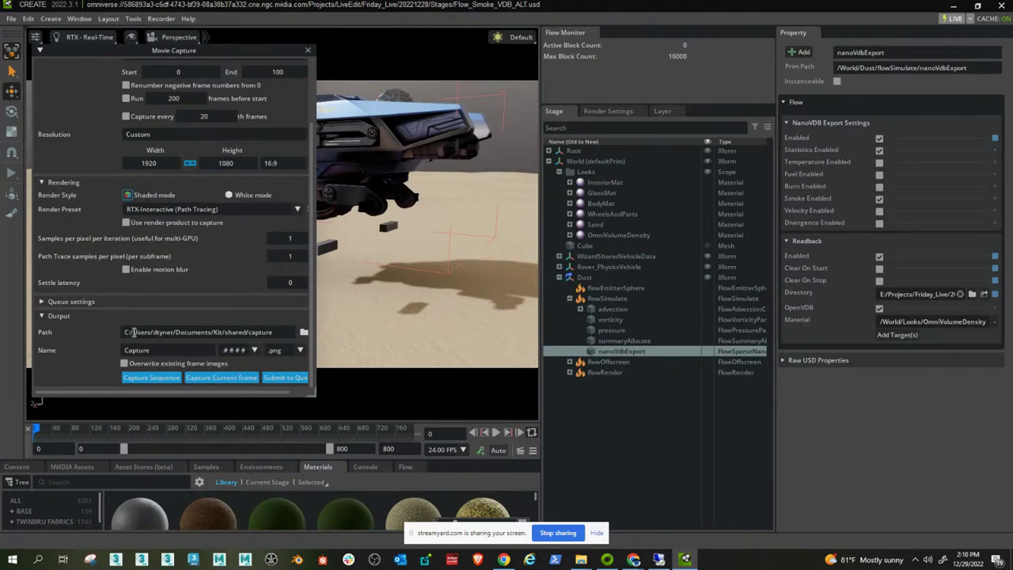
# Browse for the capture output path to the folder E:/Projects/Friday_Live/20221228.
pyautogui.click(303, 333)
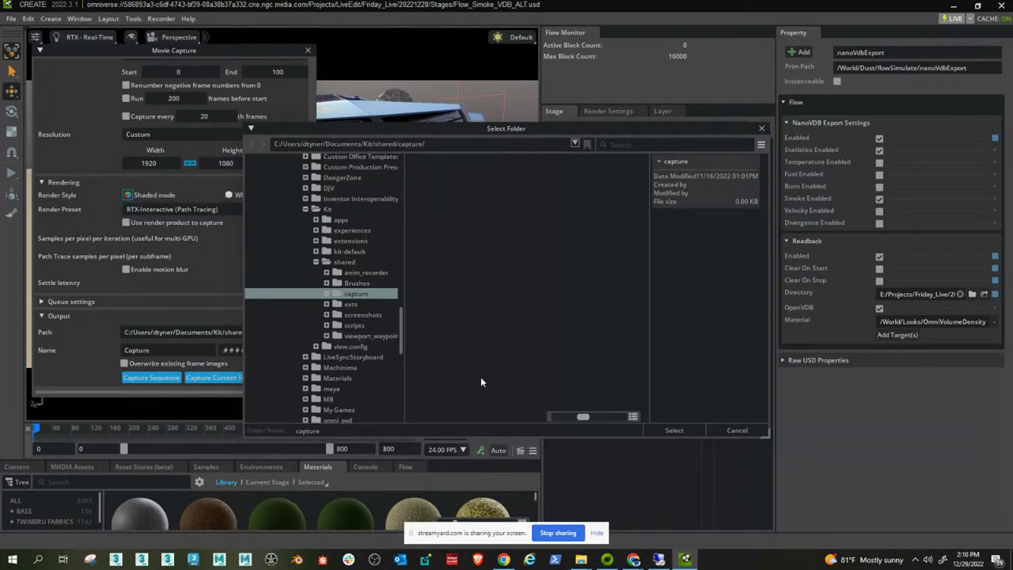
pyautogui.moveTo(403, 334); pyautogui.dragTo(414, 434)
pyautogui.click(285, 354)
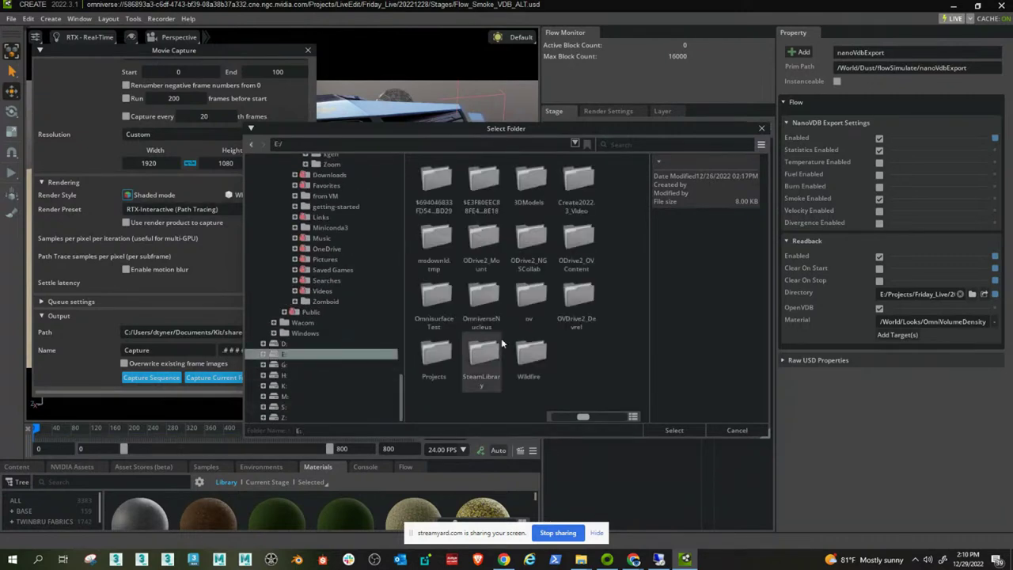
pyautogui.doubleClick(431, 361)
pyautogui.doubleClick(433, 299)
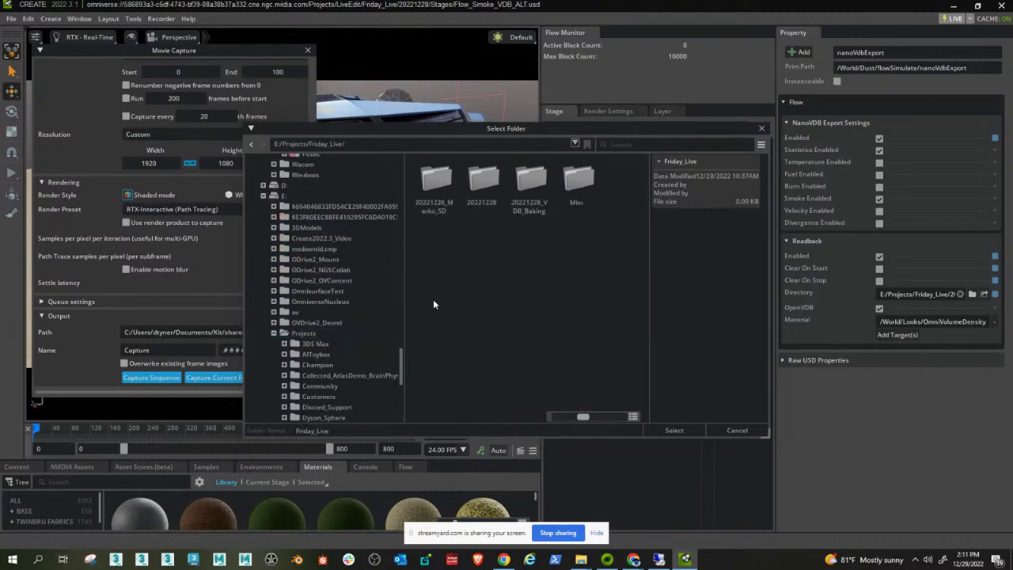
pyautogui.doubleClick(482, 182)
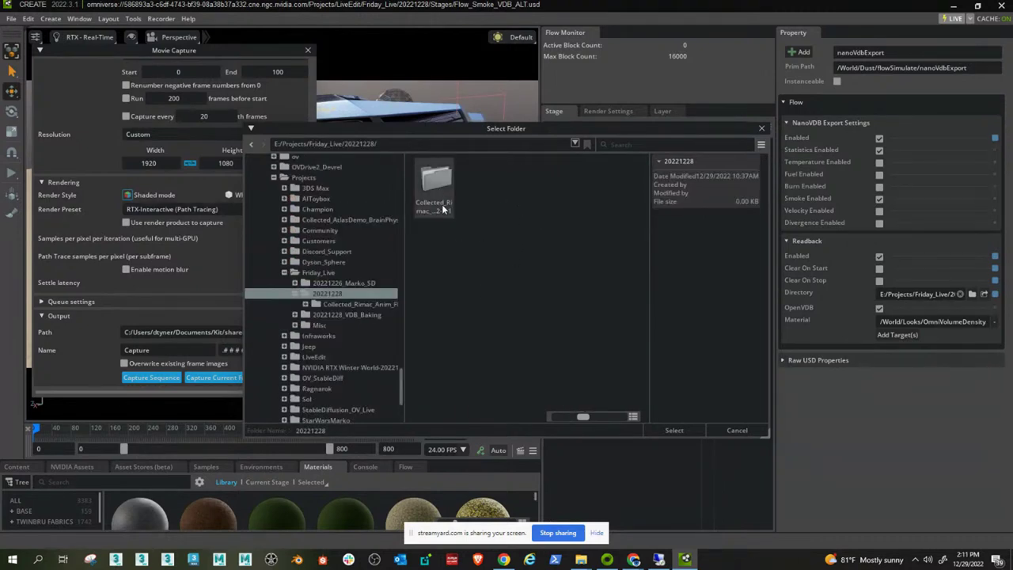
# Create a folder named Frames inside 20221228 and choose it as the capture output path.
pyautogui.rightClick(475, 219)
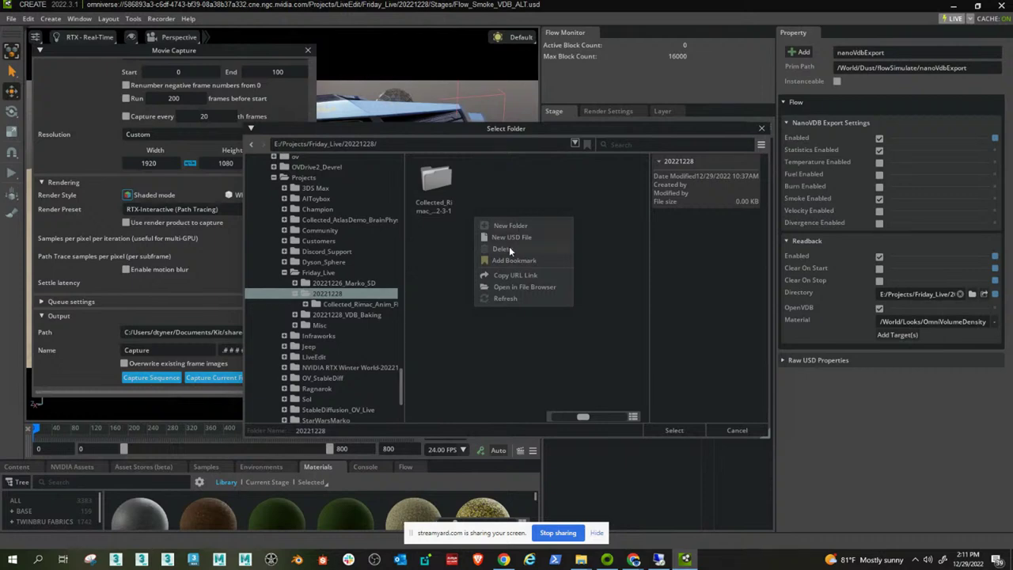
pyautogui.click(509, 227)
pyautogui.write('Frames')
pyautogui.press('Return')
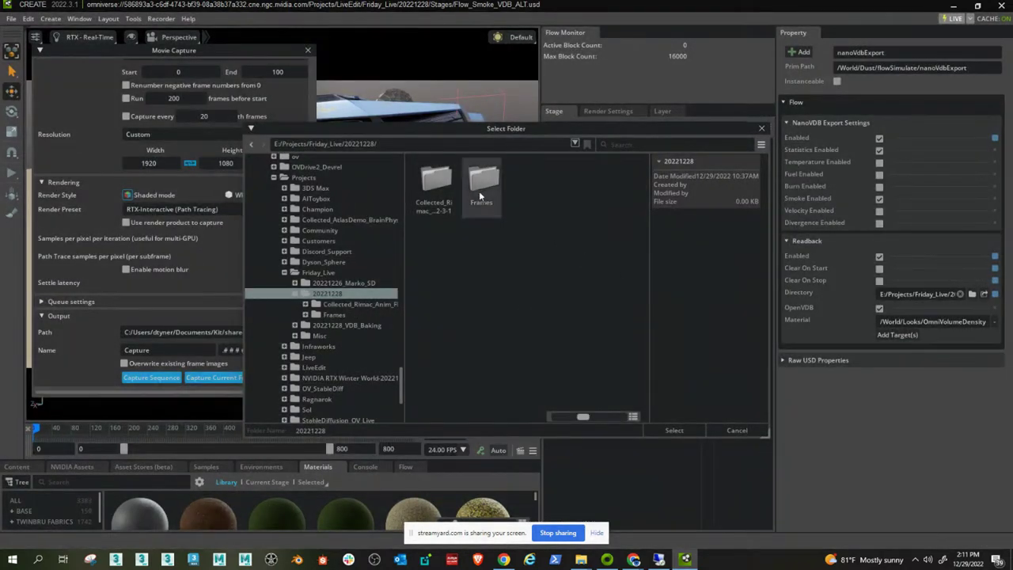
pyautogui.doubleClick(479, 191)
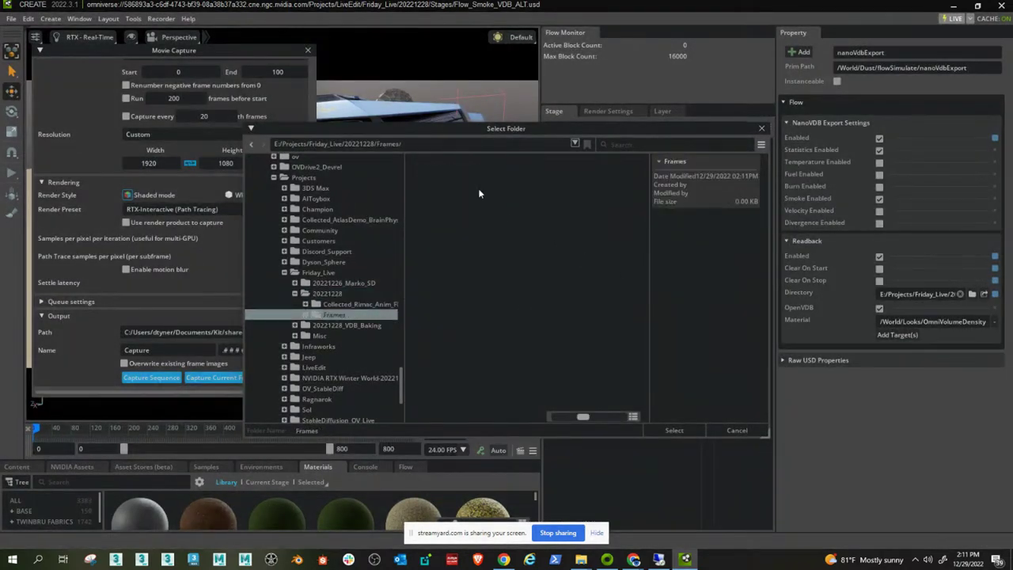
pyautogui.click(675, 431)
# Name the capture output deleteme, start capturing the sequence, and move the Movie Capture window clear of the viewport.
pyautogui.write('deleteme')
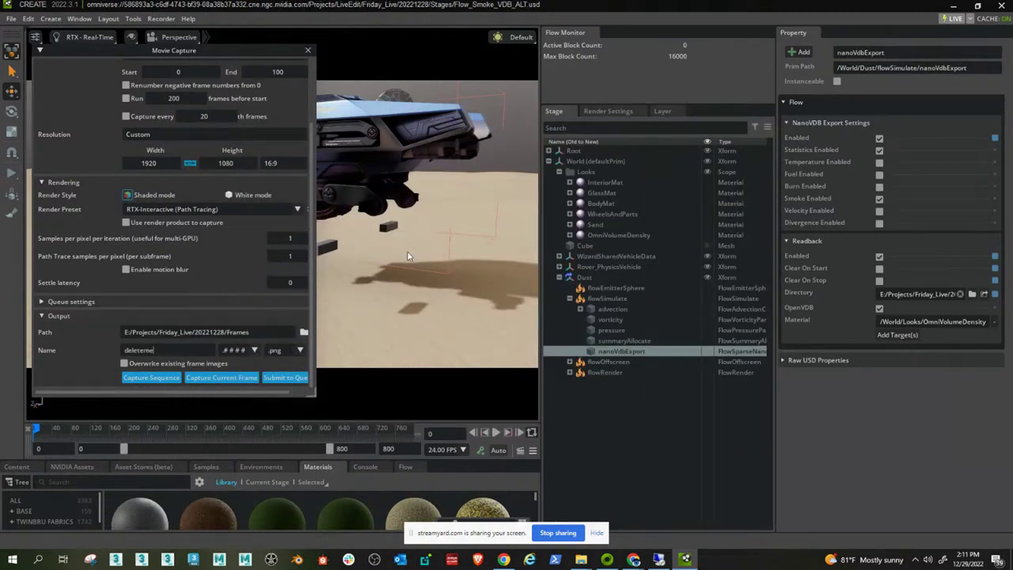
pyautogui.moveTo(205, 46); pyautogui.dragTo(227, 79)
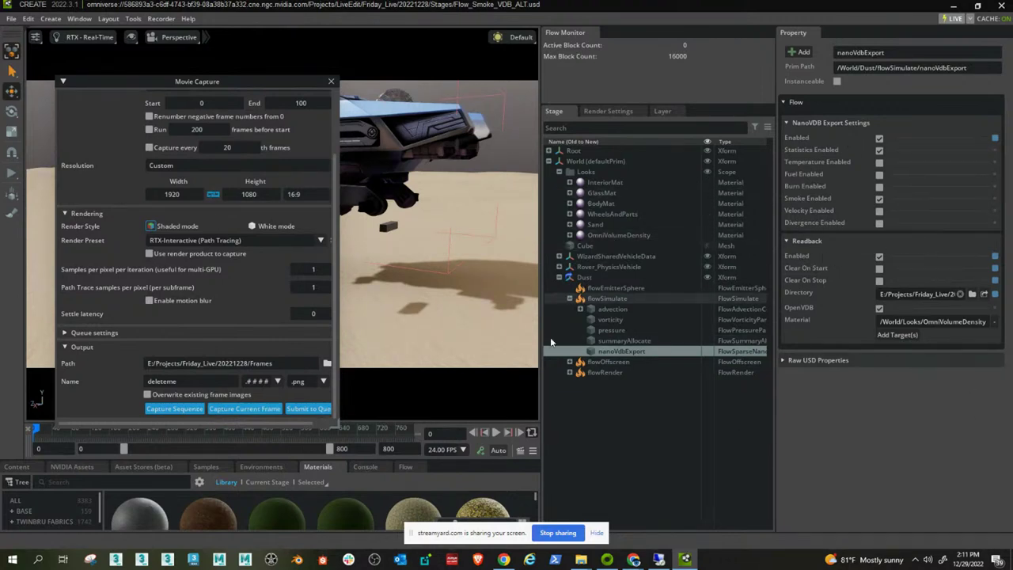
pyautogui.click(165, 409)
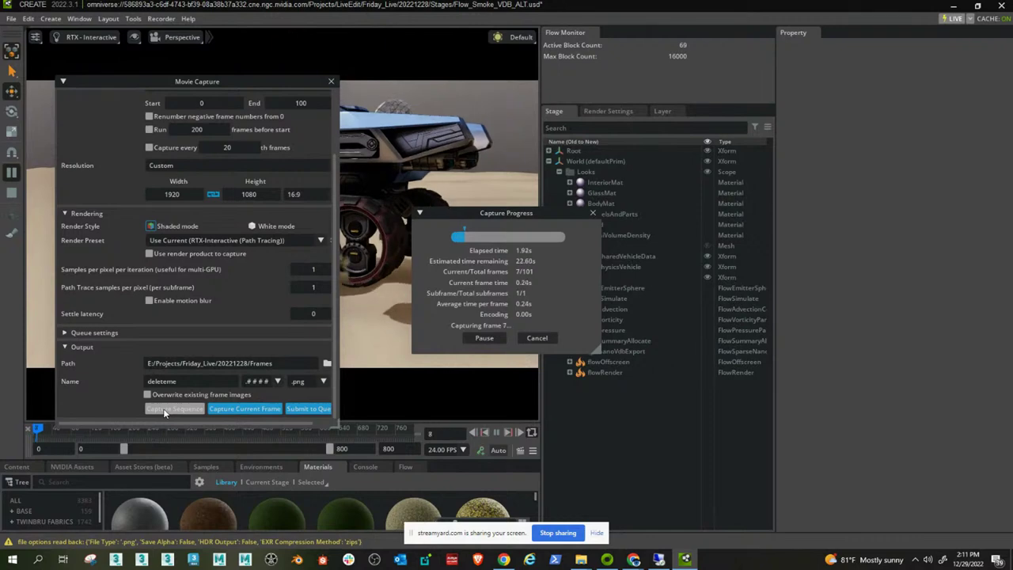
pyautogui.moveTo(270, 80); pyautogui.dragTo(836, 110)
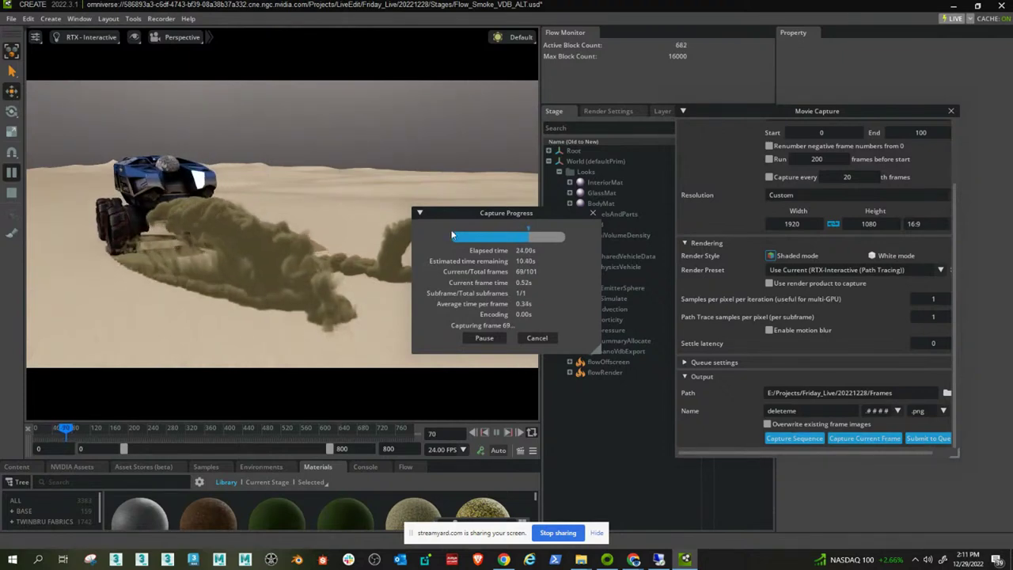
# Switch to File Explorer and check the exported VDB files in the MOAR_VDB folder of 20221228_VDB_Baking.
pyautogui.moveTo(592, 558)
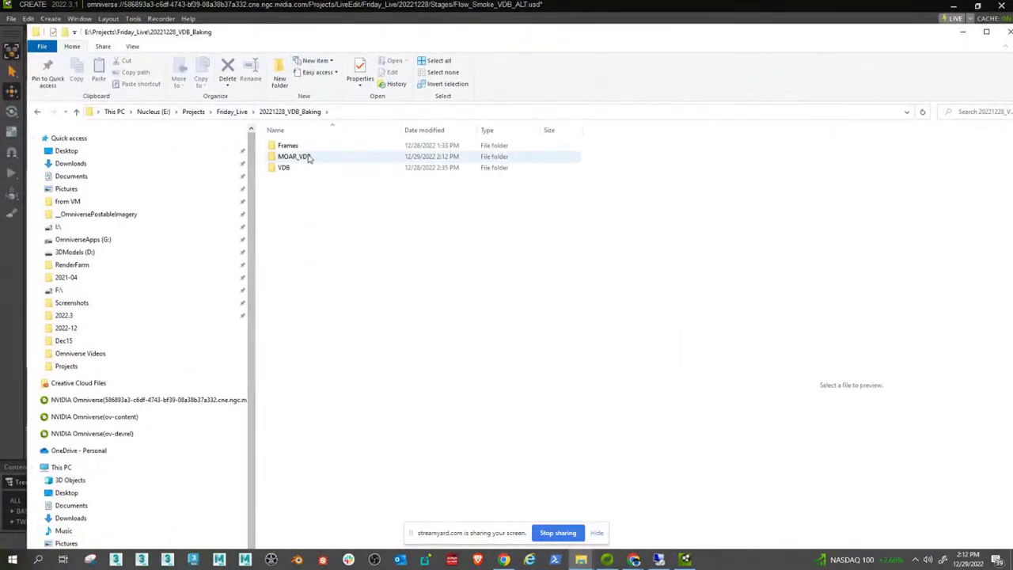
pyautogui.doubleClick(309, 157)
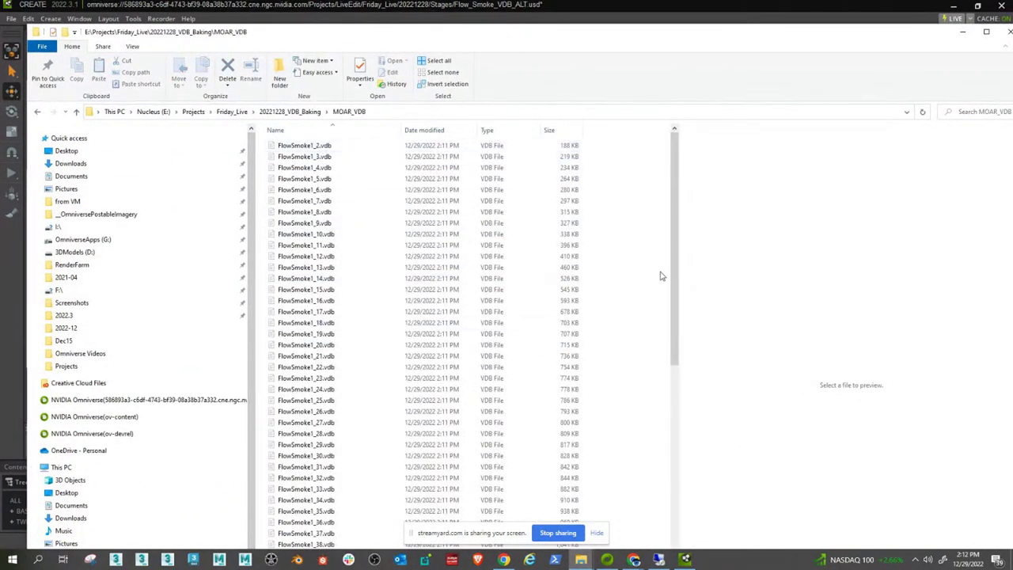
pyautogui.moveTo(675, 210); pyautogui.dragTo(718, 500)
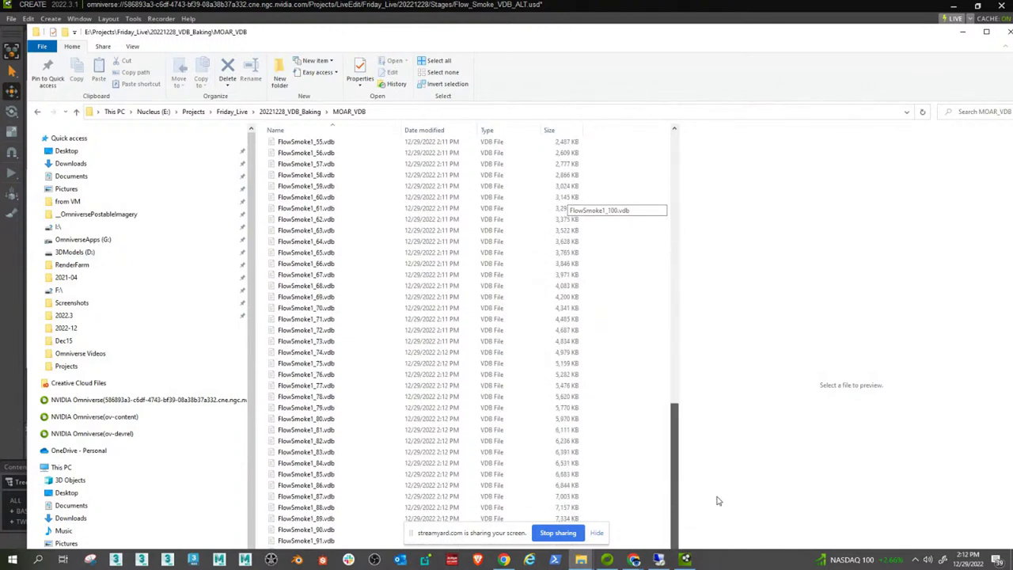
pyautogui.click(962, 32)
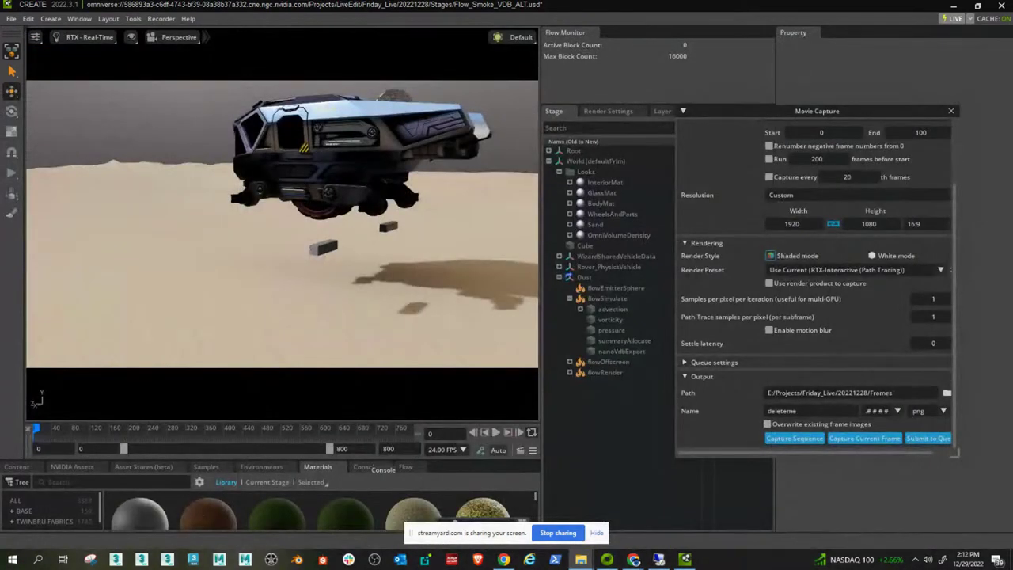
# Close Movie Capture and disable both the NanoVDB export and the readback on the nanoVdbExport prim.
pyautogui.click(683, 111)
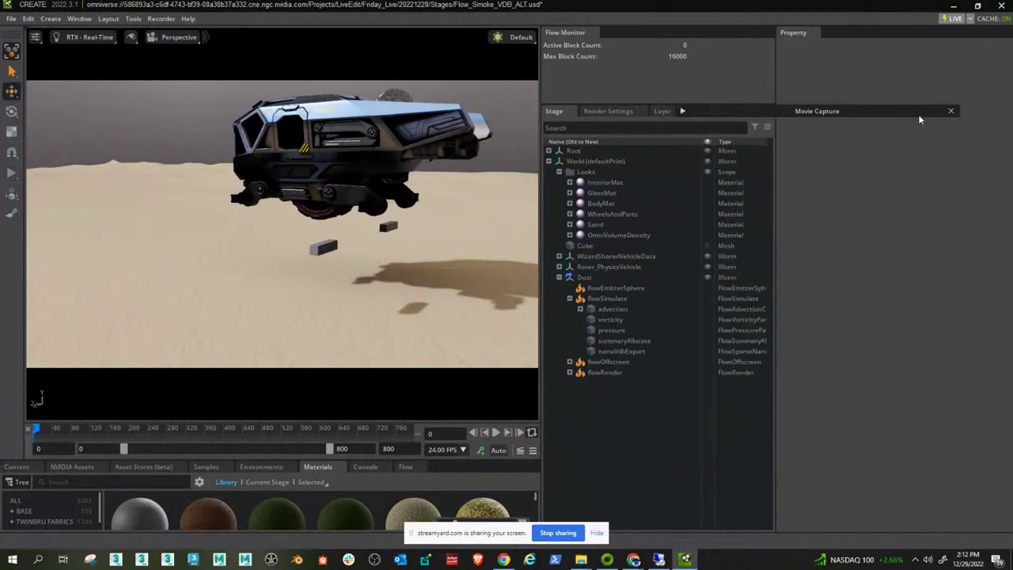
pyautogui.click(951, 111)
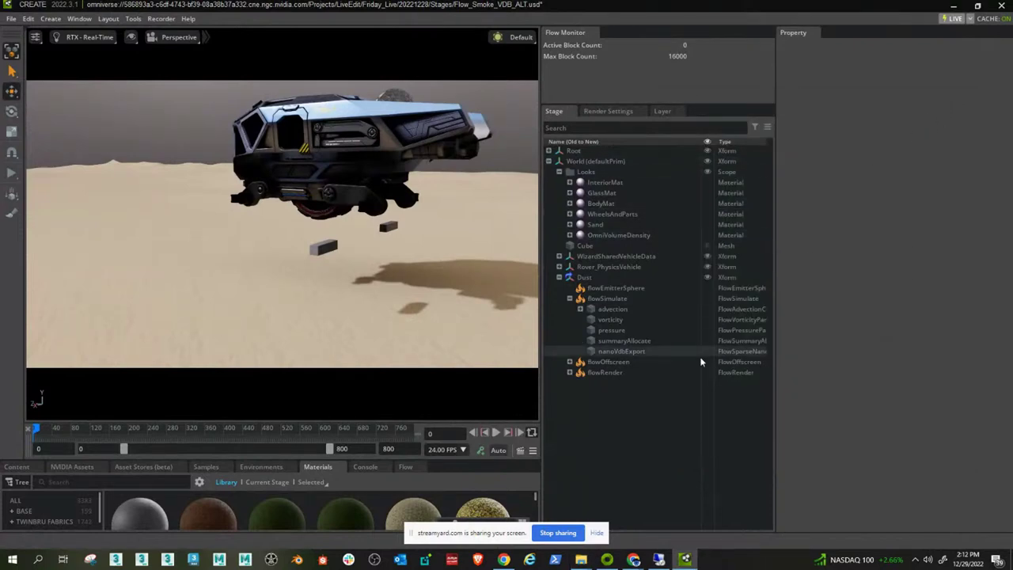
pyautogui.click(606, 234)
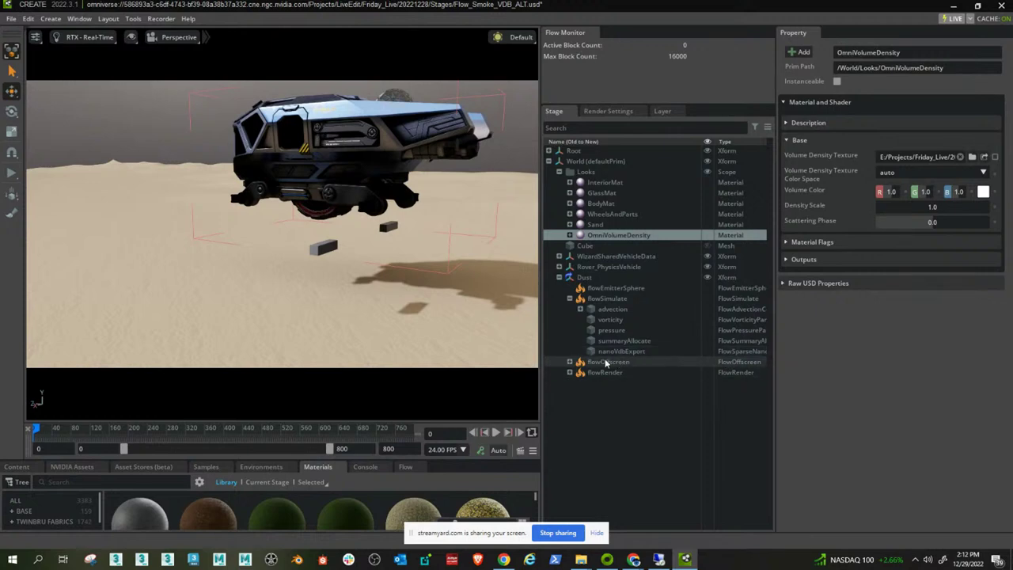
pyautogui.click(627, 350)
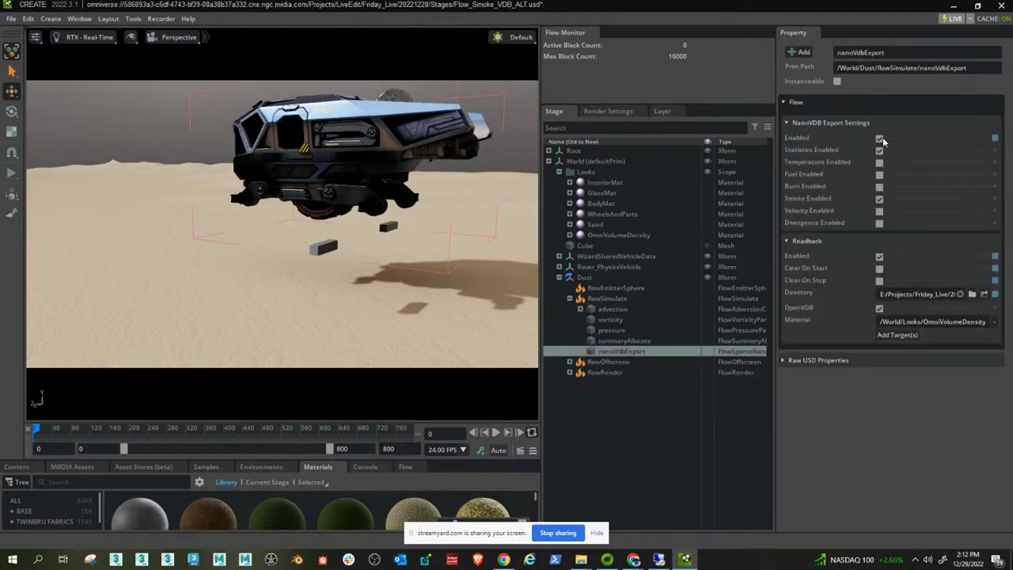
pyautogui.click(879, 258)
# Switch the viewport renderer to RTX - Interactive (Path Tracing) and return the timeline to frame 0.
pyautogui.moveTo(37, 428); pyautogui.dragTo(15, 446)
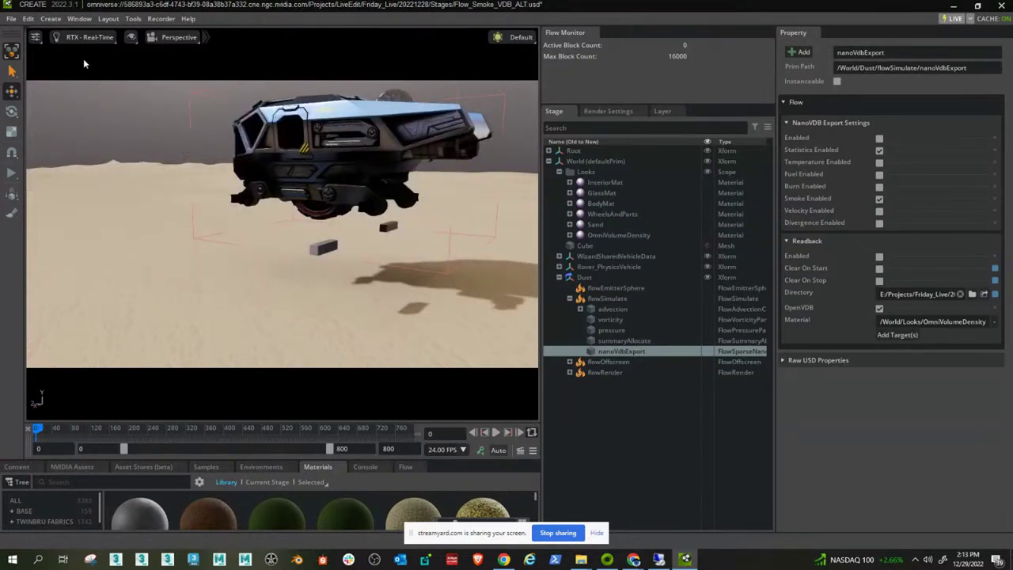
pyautogui.click(96, 38)
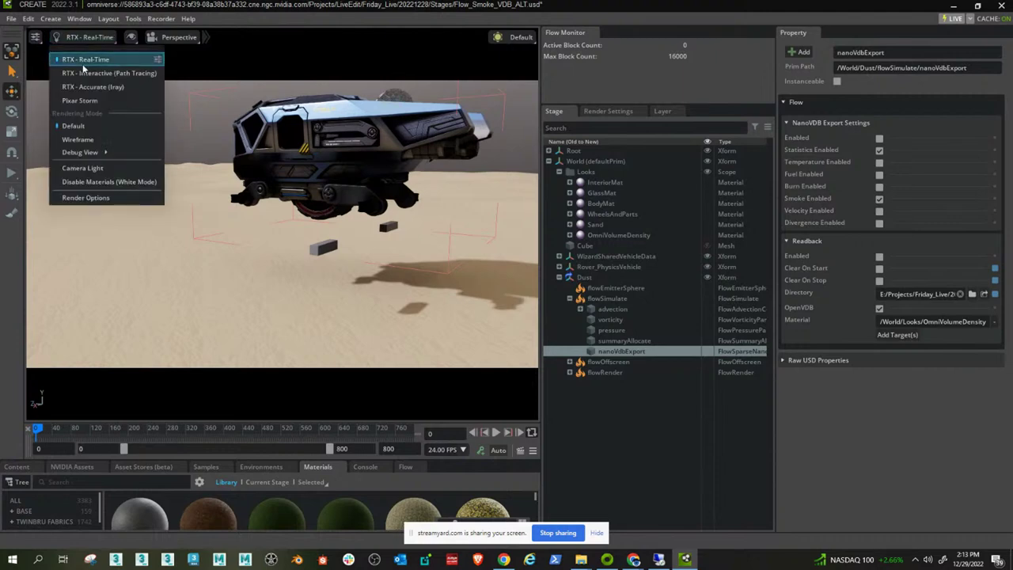
pyautogui.click(106, 73)
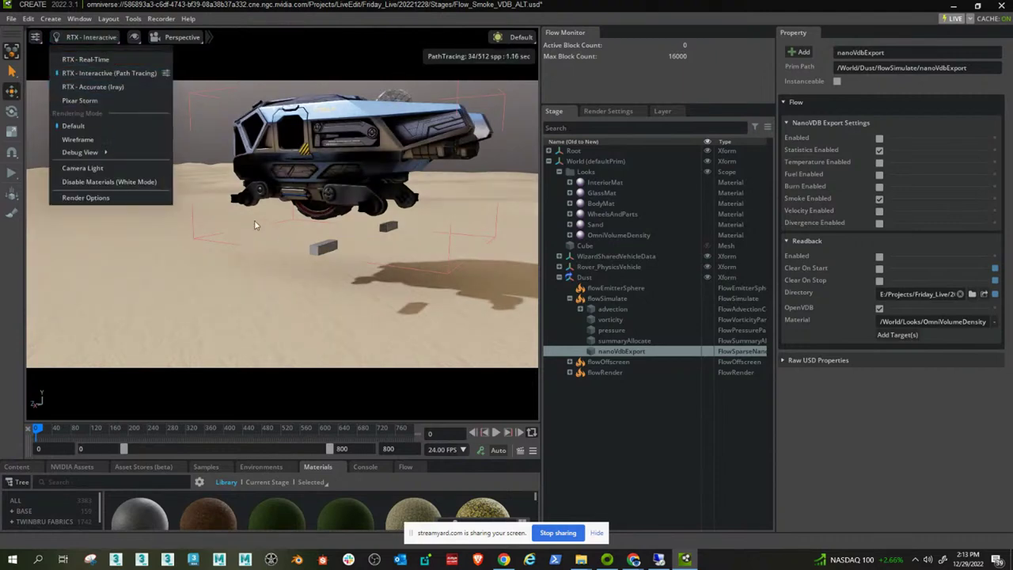
pyautogui.moveTo(59, 433); pyautogui.dragTo(35, 432)
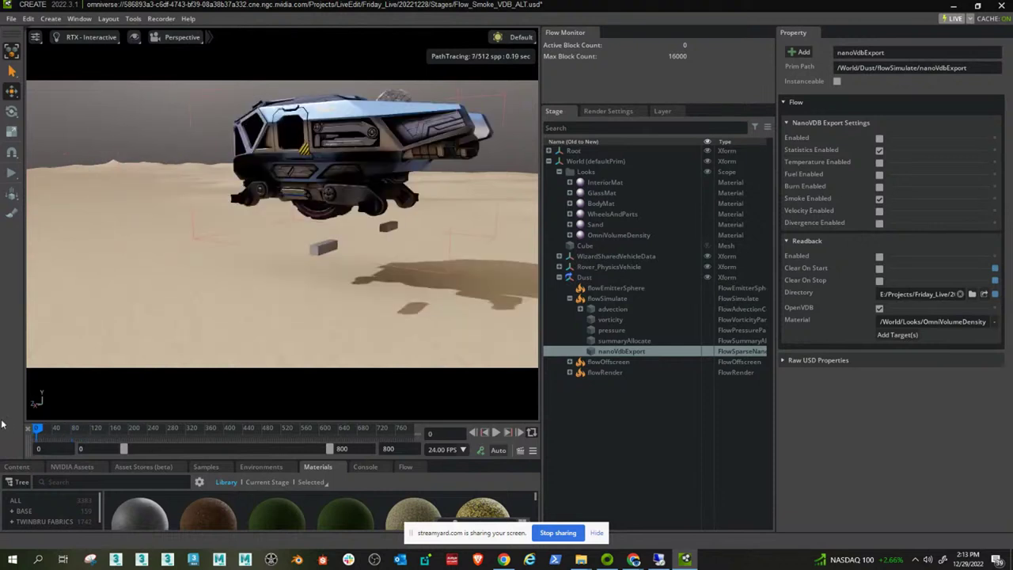
# Create a new cube mesh in the stage and assign it the OmniVolumeDensity material.
pyautogui.rightClick(598, 393)
pyautogui.moveTo(649, 416)
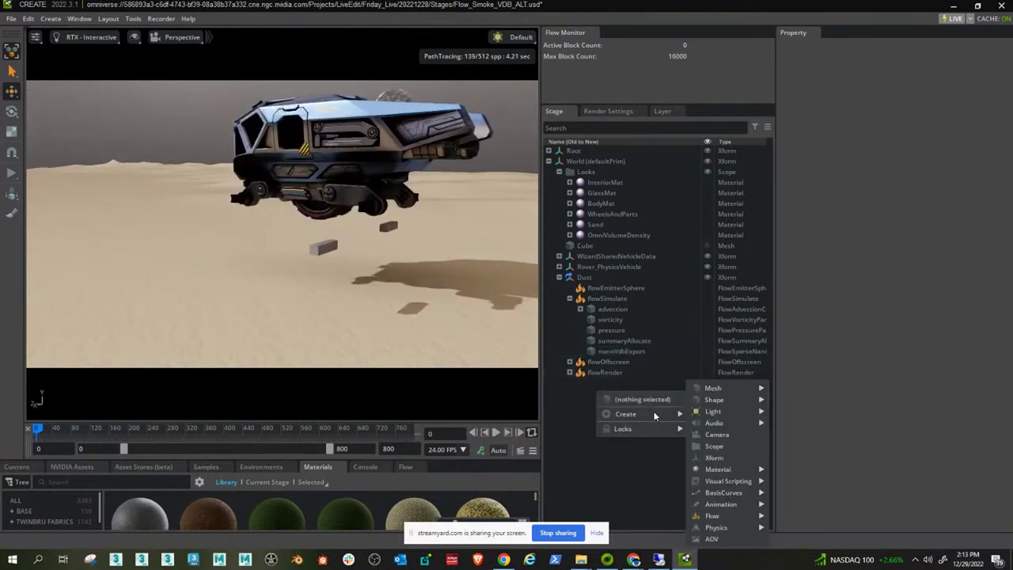
pyautogui.moveTo(715, 516)
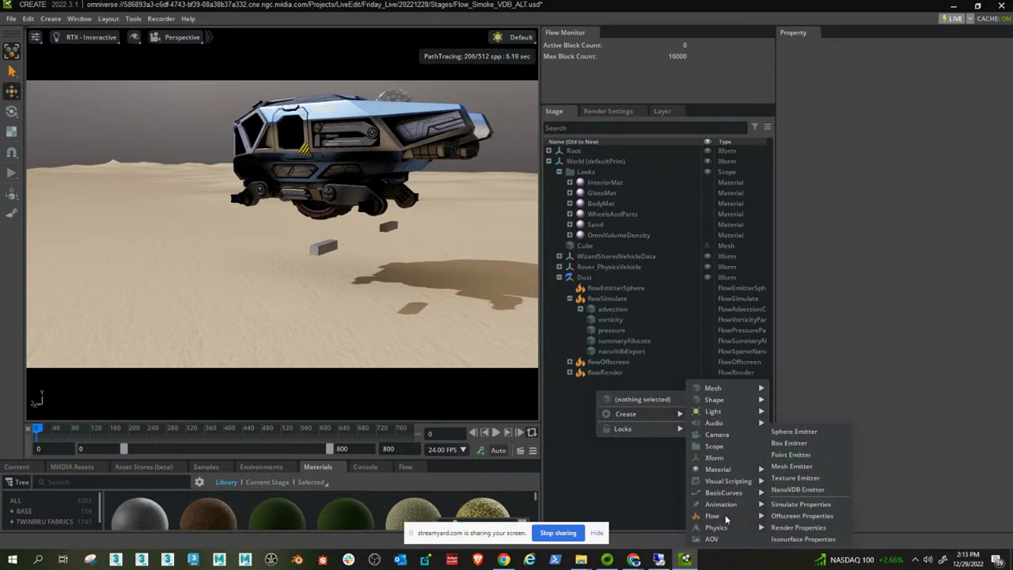
pyautogui.moveTo(713, 388)
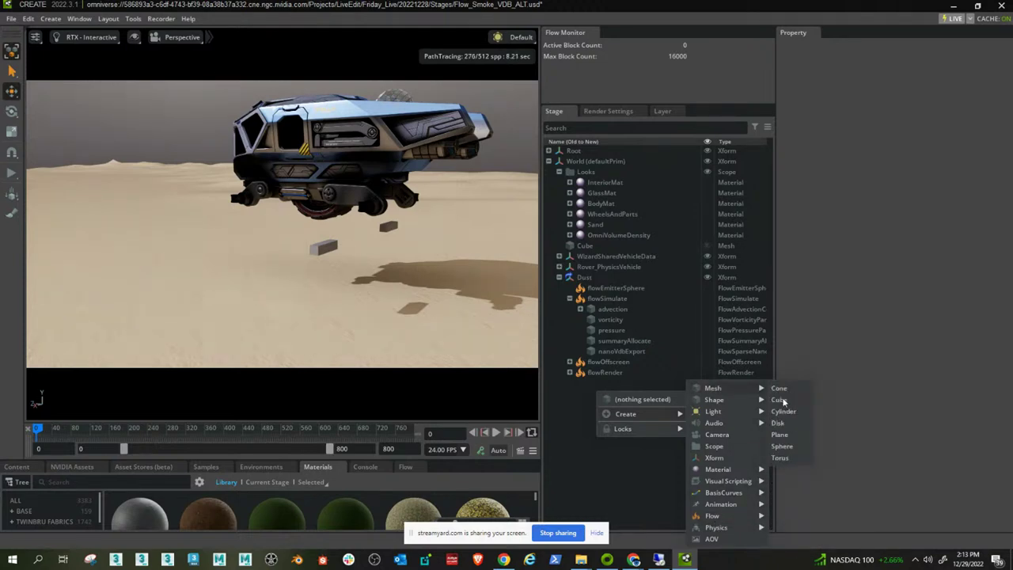
pyautogui.click(779, 399)
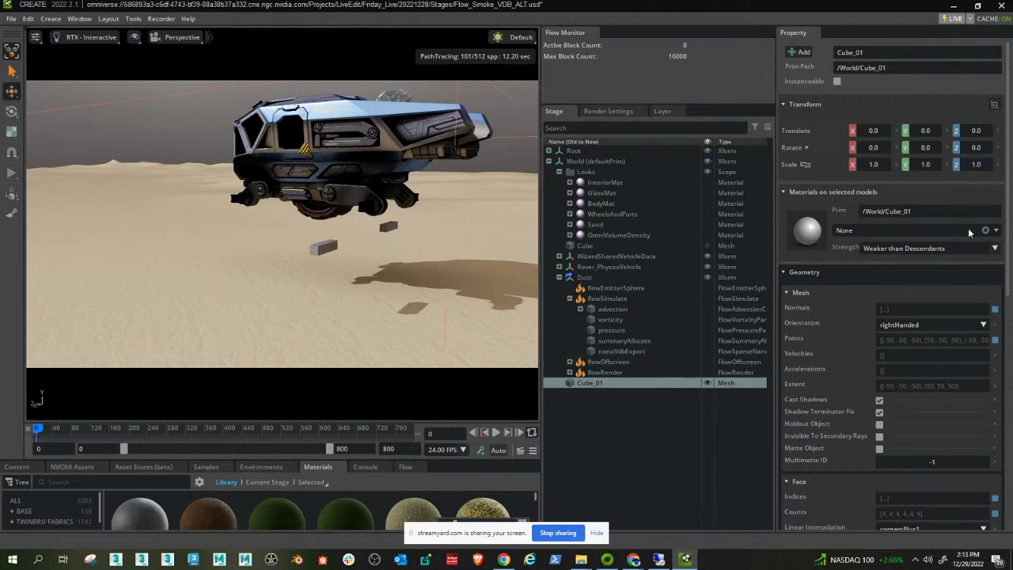
pyautogui.click(995, 231)
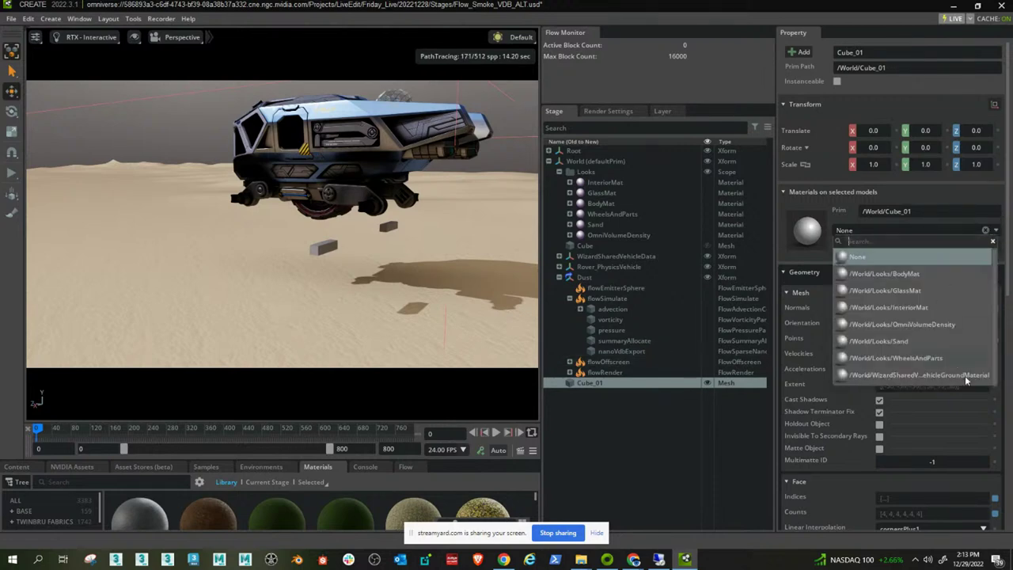
pyautogui.click(918, 325)
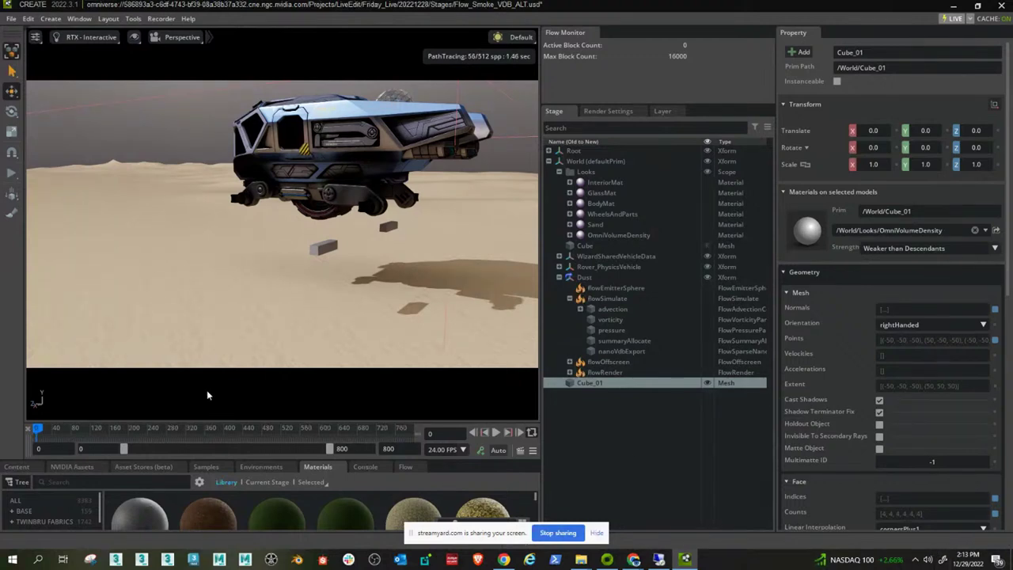
# Enable Non-uniform Volumes in the path tracing render settings and advance the timeline to frame 39.
pyautogui.moveTo(243, 309); pyautogui.dragTo(218, 326, button='right')
pyautogui.moveTo(36, 428)
pyautogui.mouseDown()
pyautogui.moveTo(113, 428)
pyautogui.moveTo(37, 428)
pyautogui.mouseUp()
pyautogui.click(603, 111)
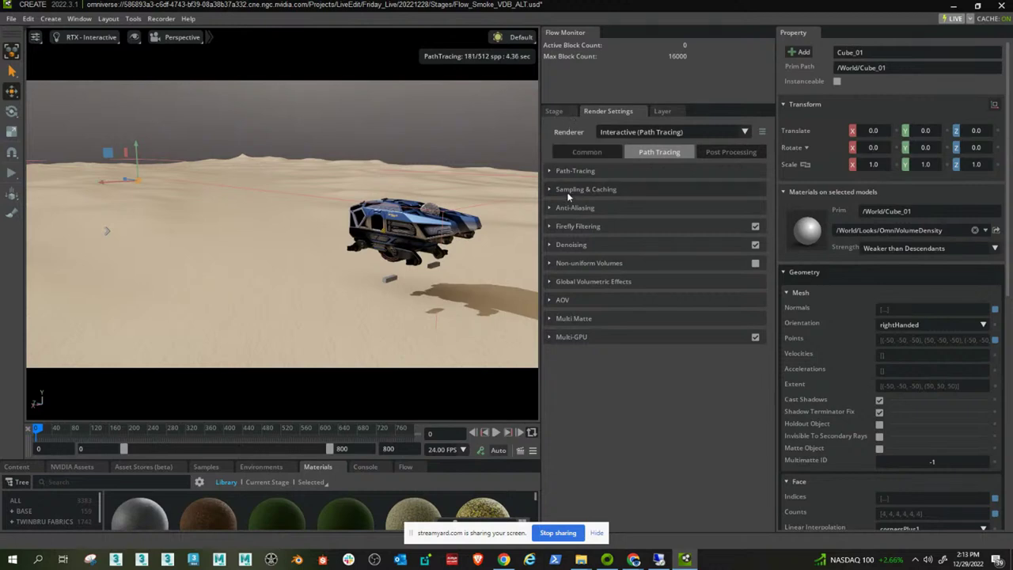
pyautogui.click(755, 262)
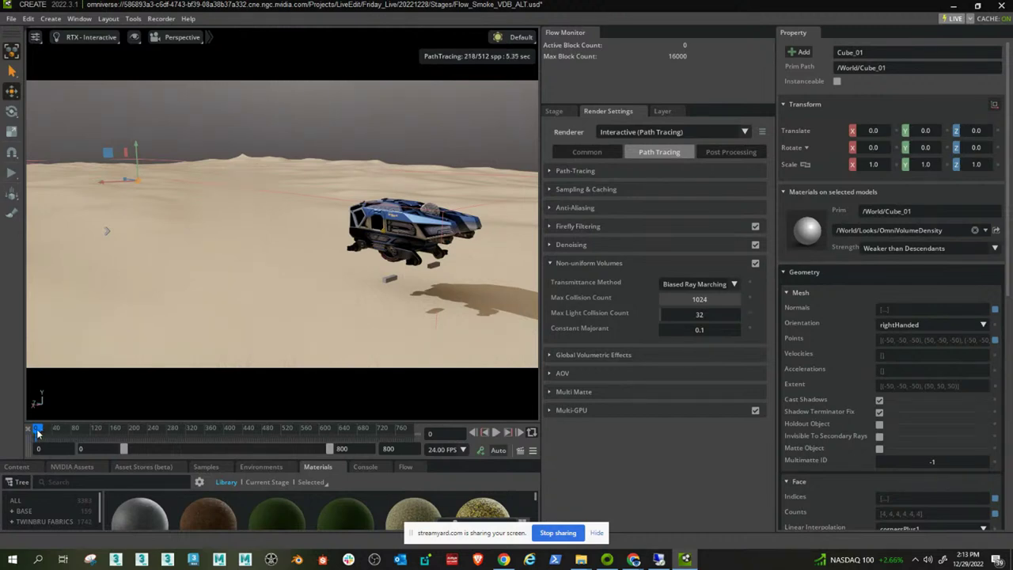
pyautogui.moveTo(36, 433)
pyautogui.mouseDown()
pyautogui.moveTo(67, 441)
pyautogui.moveTo(51, 444)
pyautogui.mouseUp()
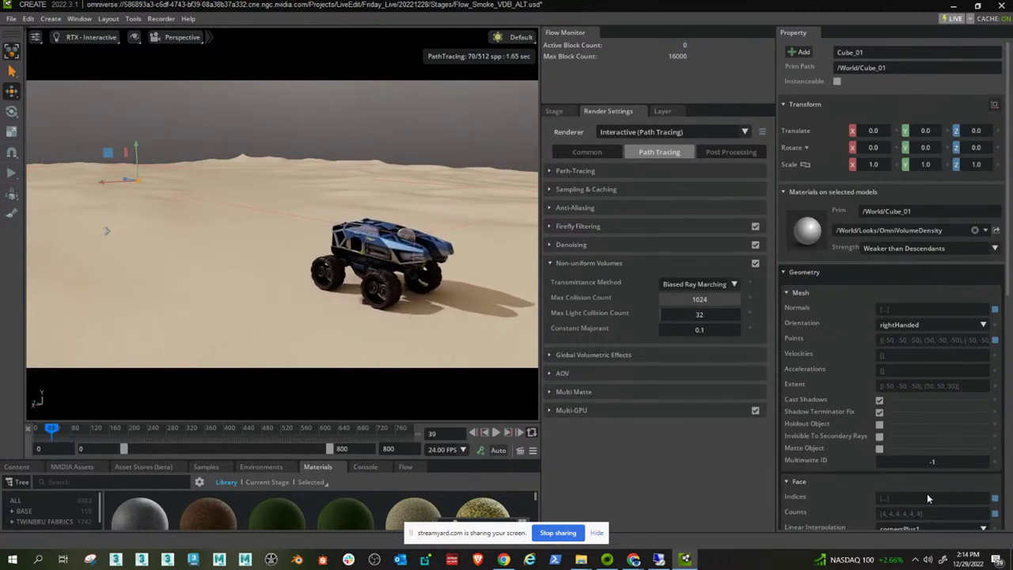
# Turn on primvars:isVolume for the new cube and advance the timeline to frame 56 to check the rover's dust.
pyautogui.scroll(-8, 927, 493)
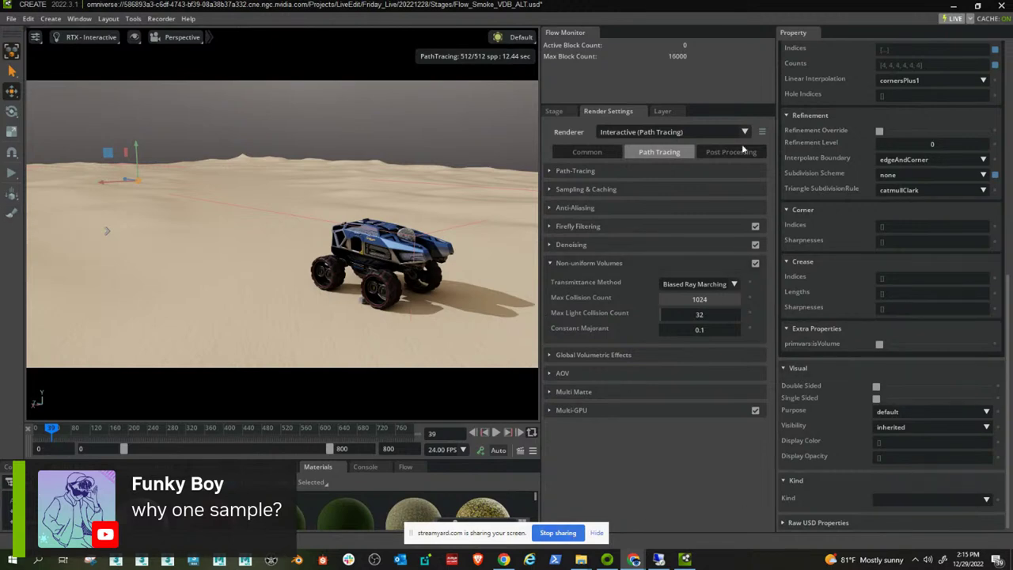
pyautogui.click(553, 111)
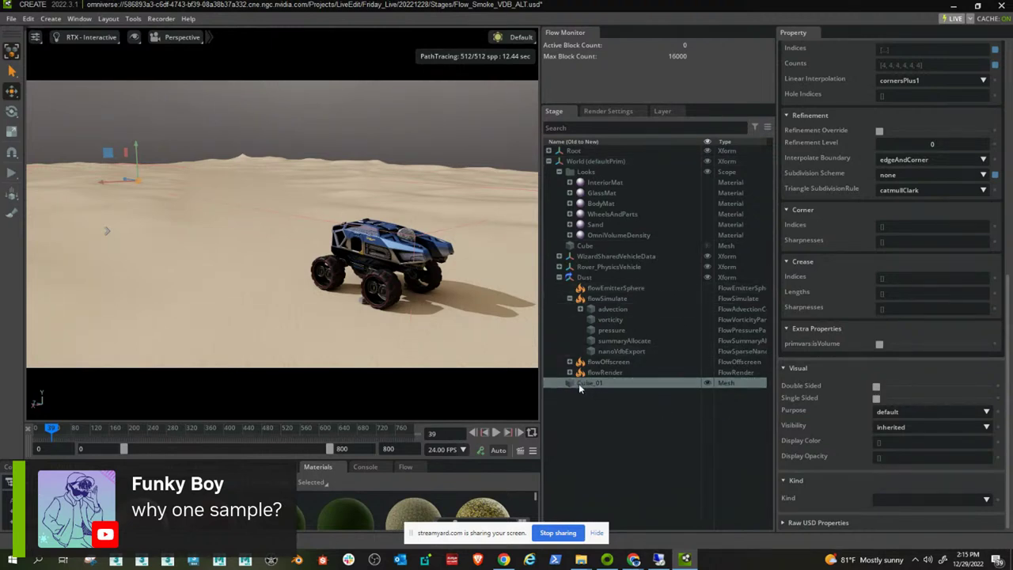
pyautogui.click(880, 344)
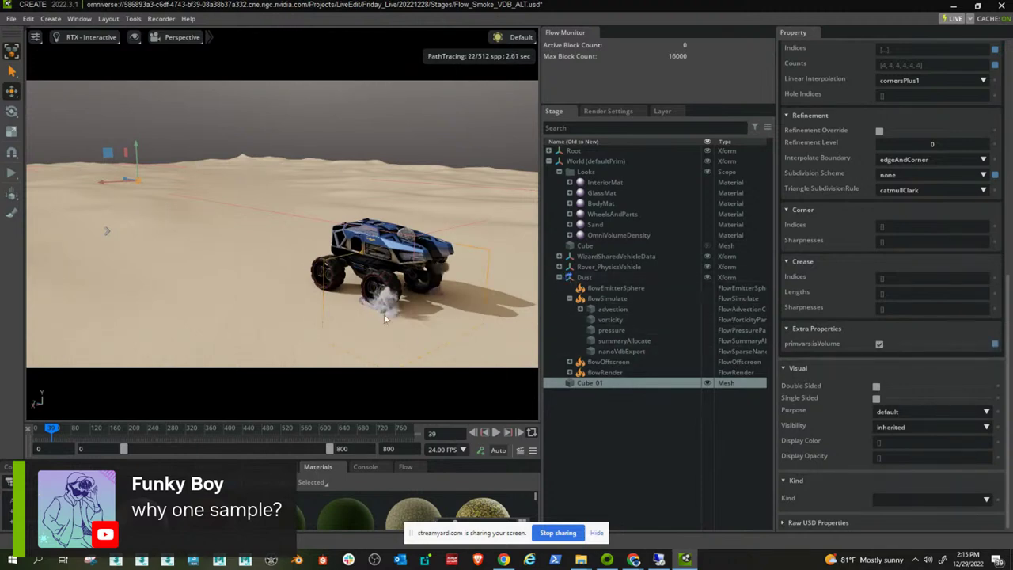
pyautogui.moveTo(391, 307)
pyautogui.mouseDown(button='right')
pyautogui.moveTo(414, 335)
pyautogui.moveTo(275, 244)
pyautogui.moveTo(294, 247)
pyautogui.mouseUp(button='right')
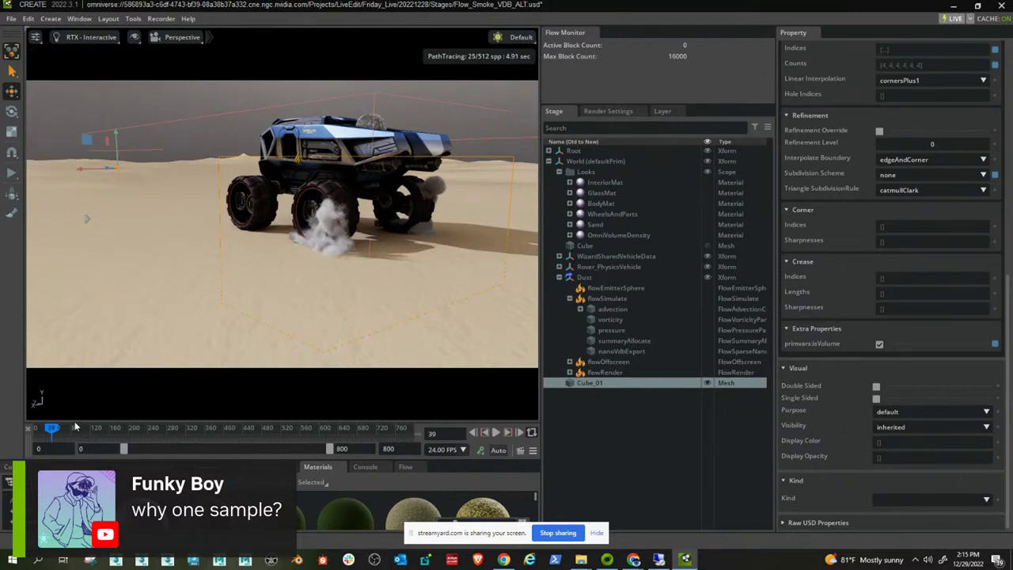
pyautogui.moveTo(50, 430); pyautogui.dragTo(59, 437)
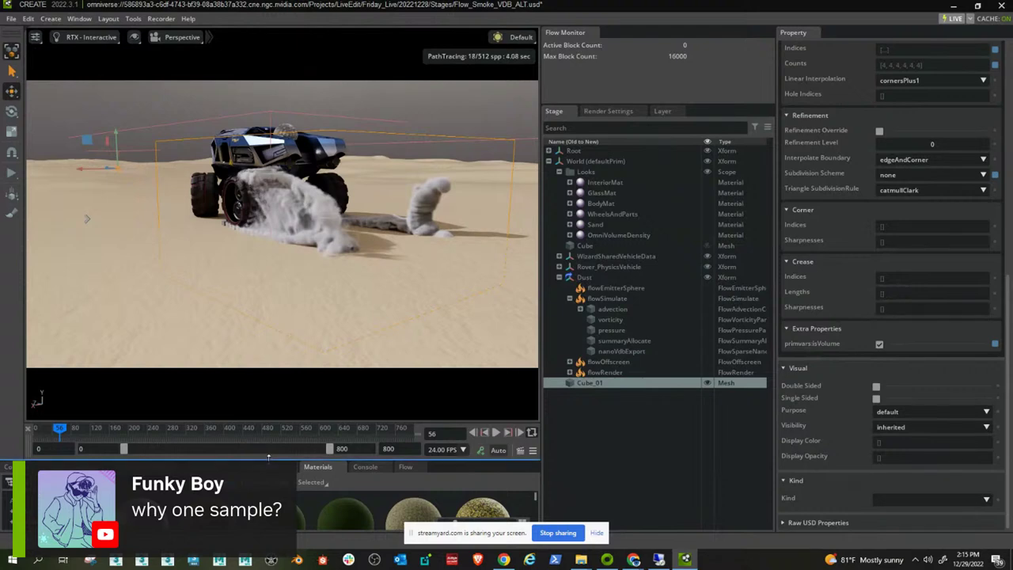
pyautogui.moveTo(7, 460); pyautogui.dragTo(7, 332)
pyautogui.click(17, 340)
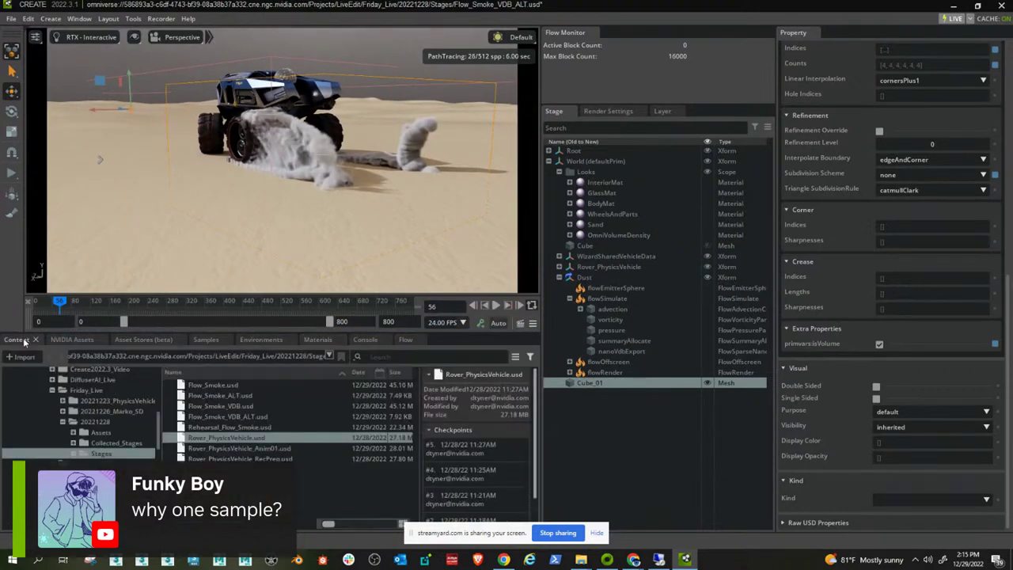
pyautogui.click(230, 404)
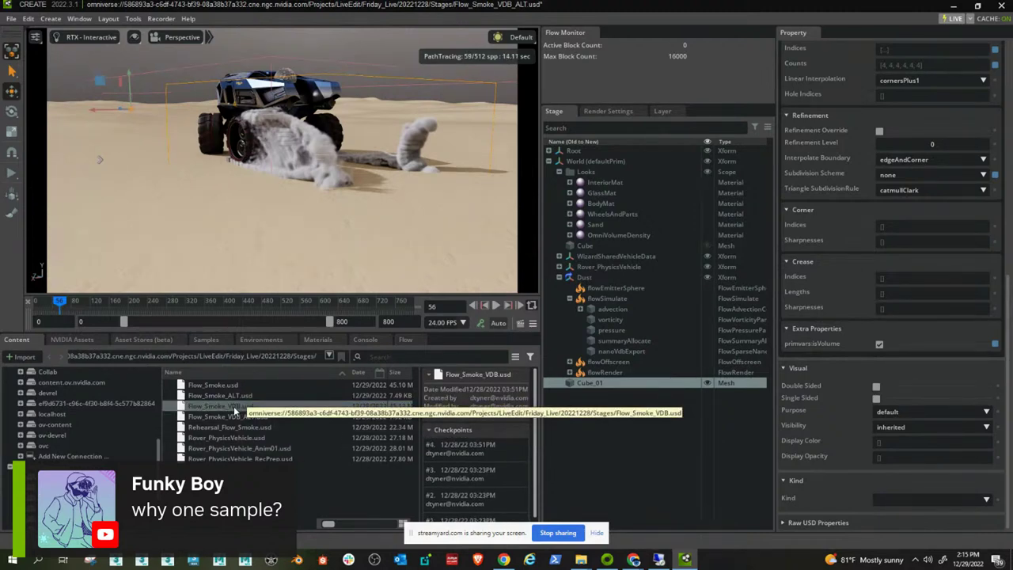
pyautogui.doubleClick(233, 406)
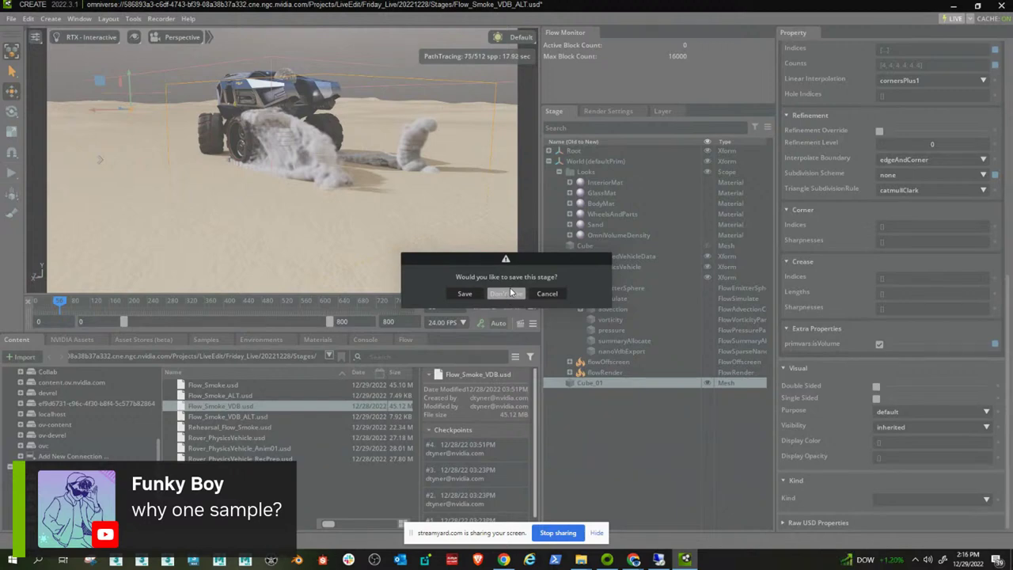
pyautogui.click(467, 293)
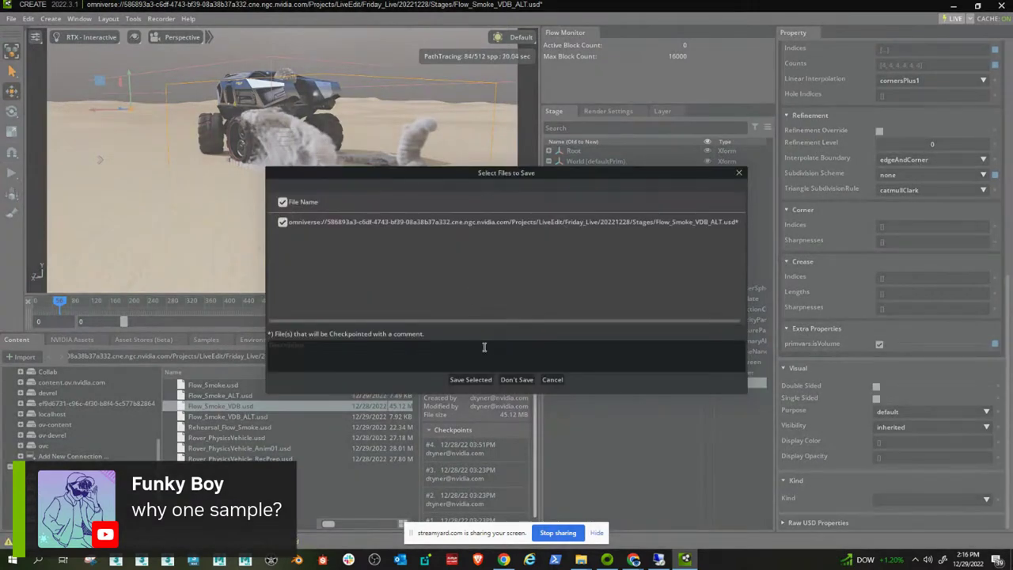
pyautogui.click(553, 380)
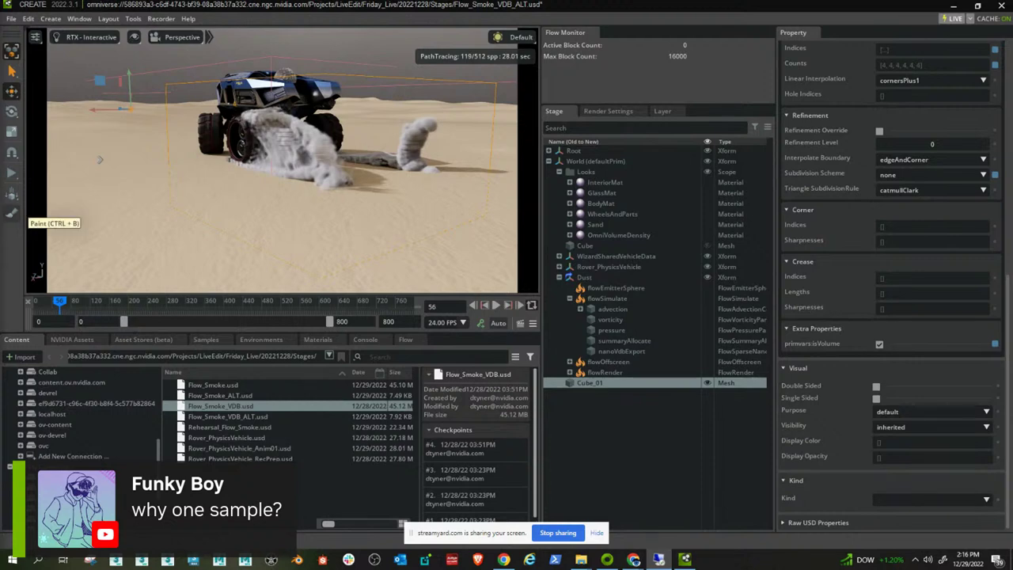
# Close Create and save the Flow_Smoke_VDB_ALT.usd stage.
pyautogui.click(997, 6)
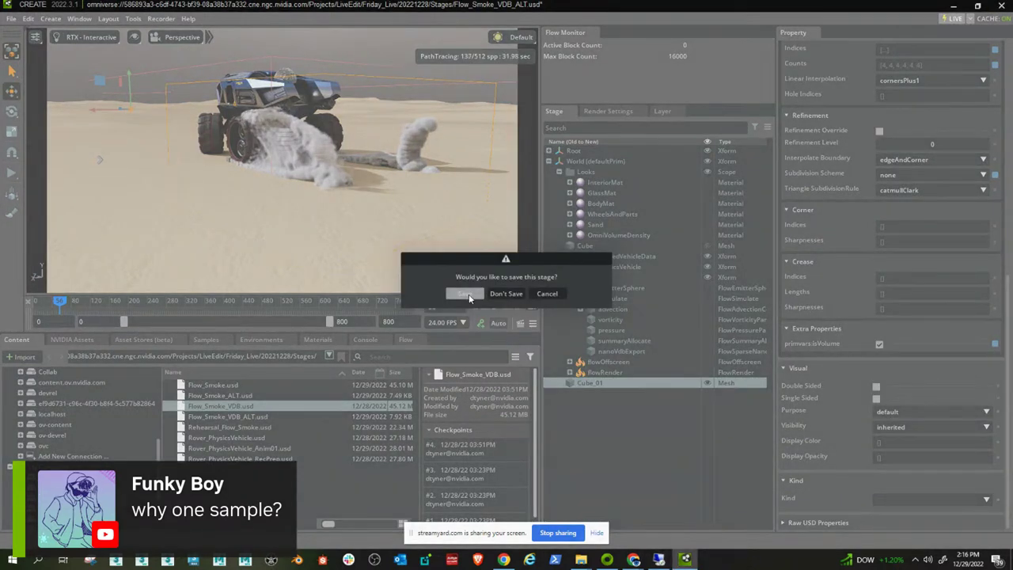
pyautogui.click(465, 293)
pyautogui.click(472, 382)
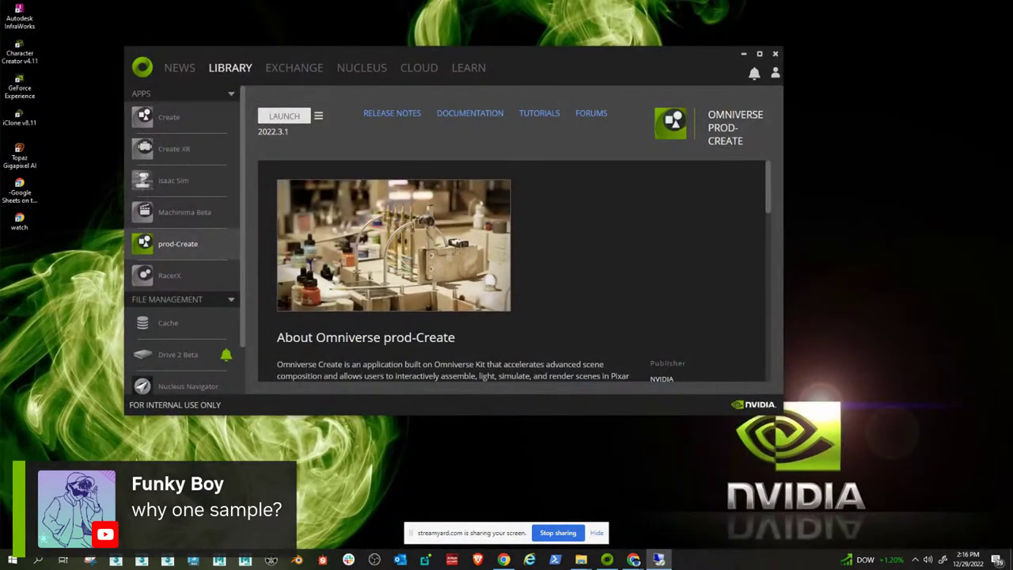
# Switch to the Remote Desktop Connection window, narrow it and reposition it so its contents fit on the desktop.
pyautogui.hotkey('alt', 'Tab')
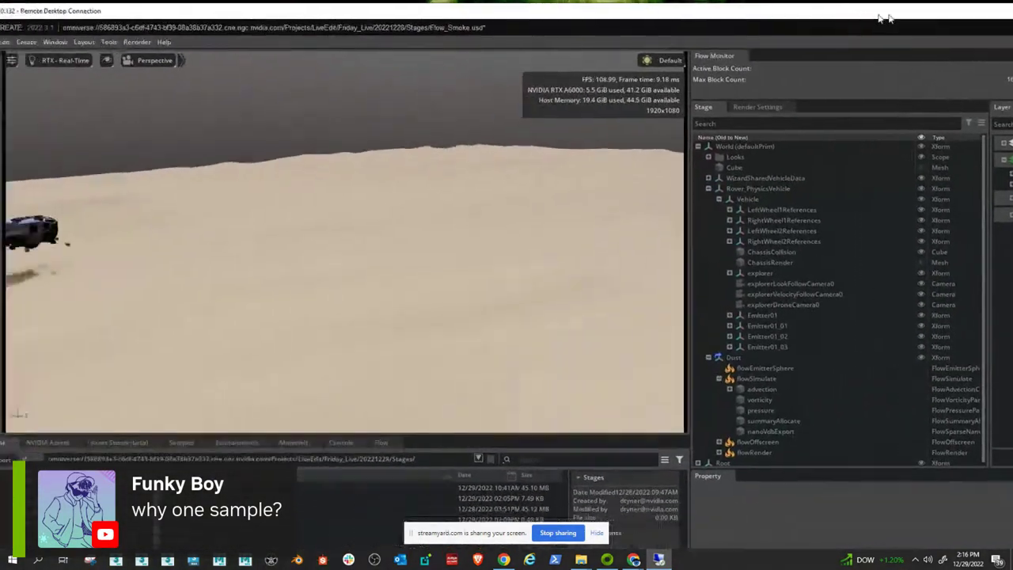
pyautogui.moveTo(885, 17); pyautogui.dragTo(595, 10)
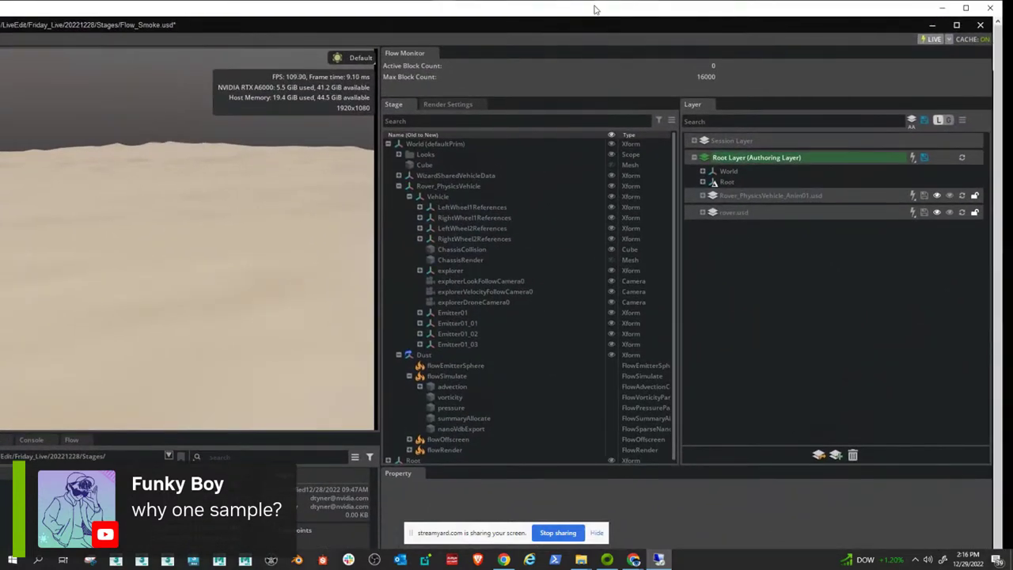
pyautogui.moveTo(595, 9); pyautogui.dragTo(556, 13)
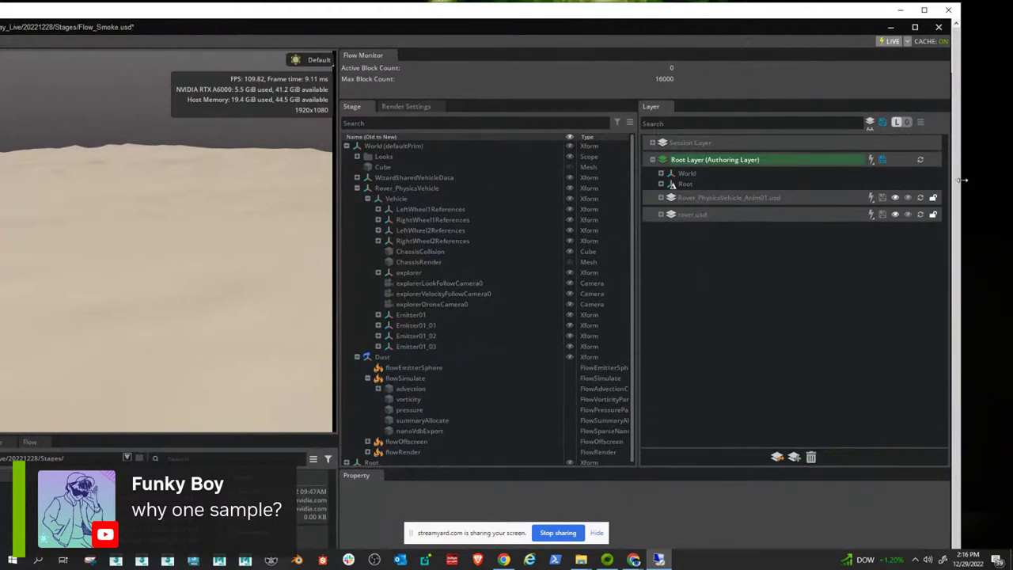
pyautogui.moveTo(963, 180); pyautogui.dragTo(494, 181)
pyautogui.moveTo(228, 10); pyautogui.dragTo(609, 37)
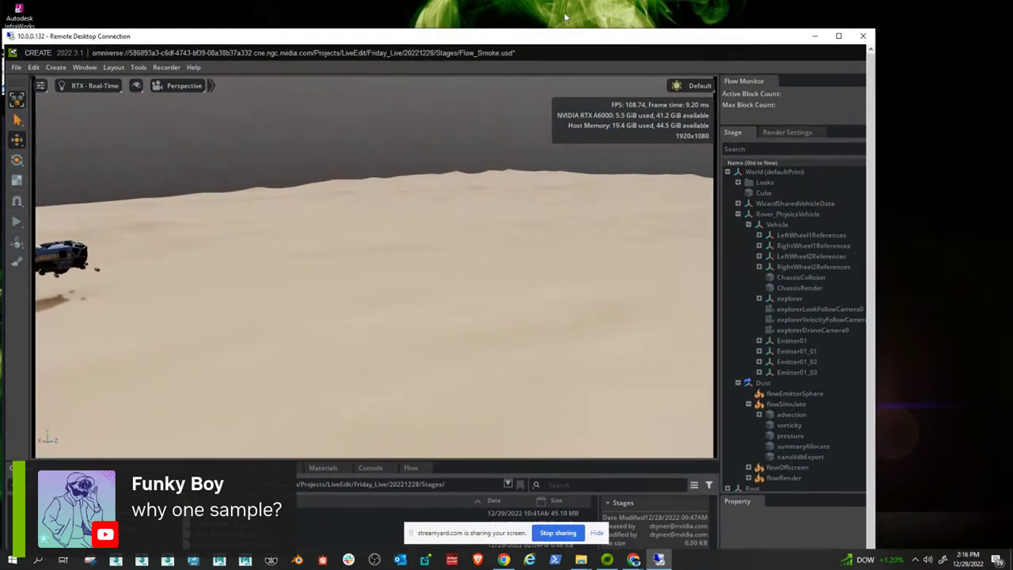
# Open the Windows display settings, and move and enlarge the Remote Desktop window to span the screen.
pyautogui.rightClick(570, 16)
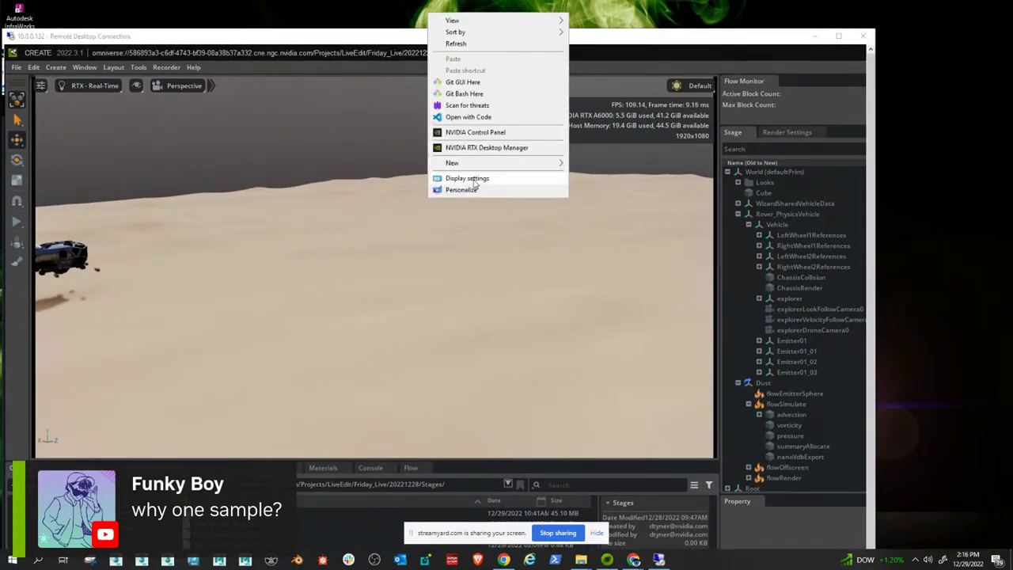
pyautogui.click(473, 179)
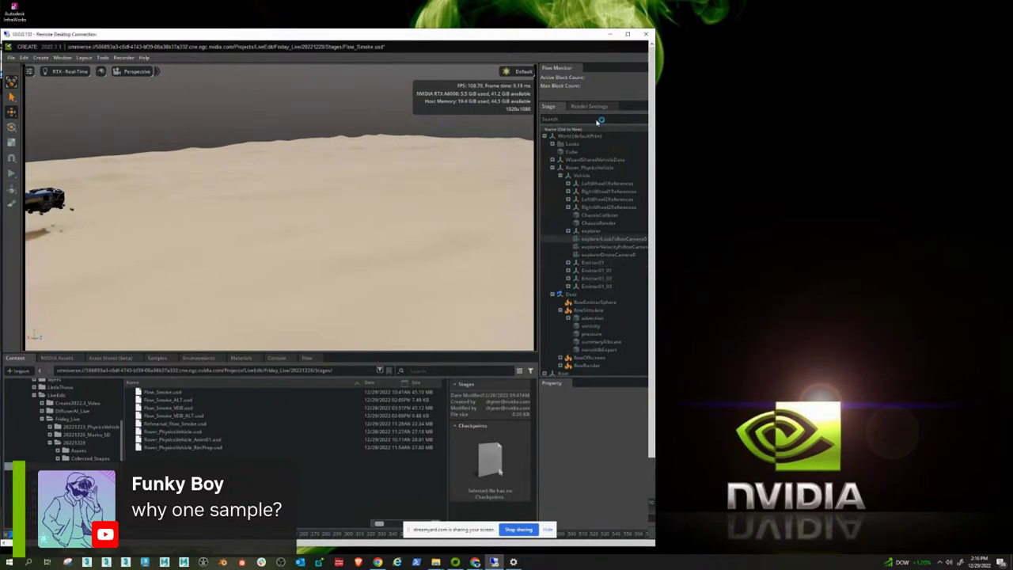
pyautogui.moveTo(524, 37); pyautogui.dragTo(527, 8)
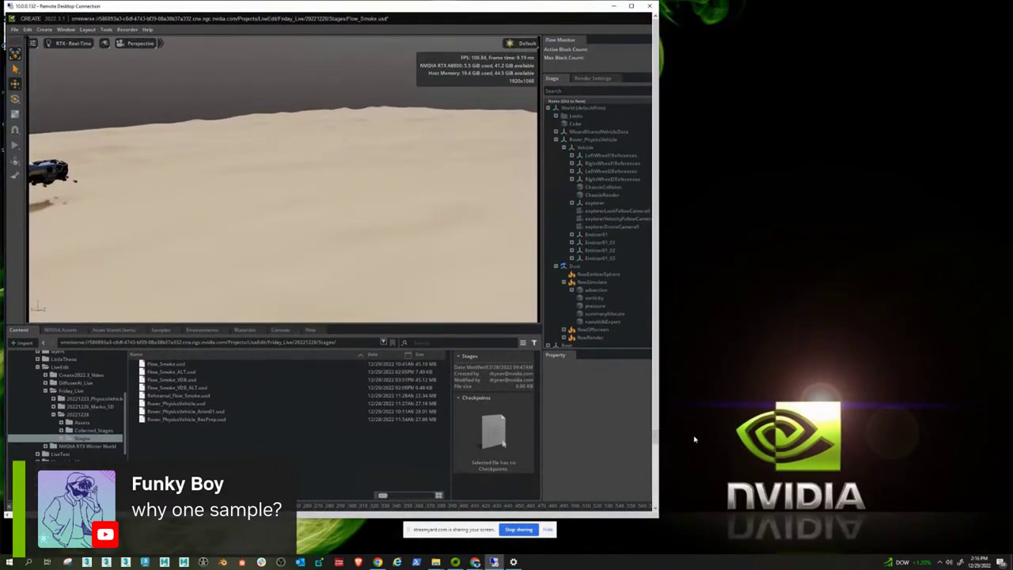
pyautogui.moveTo(666, 519); pyautogui.dragTo(1011, 549)
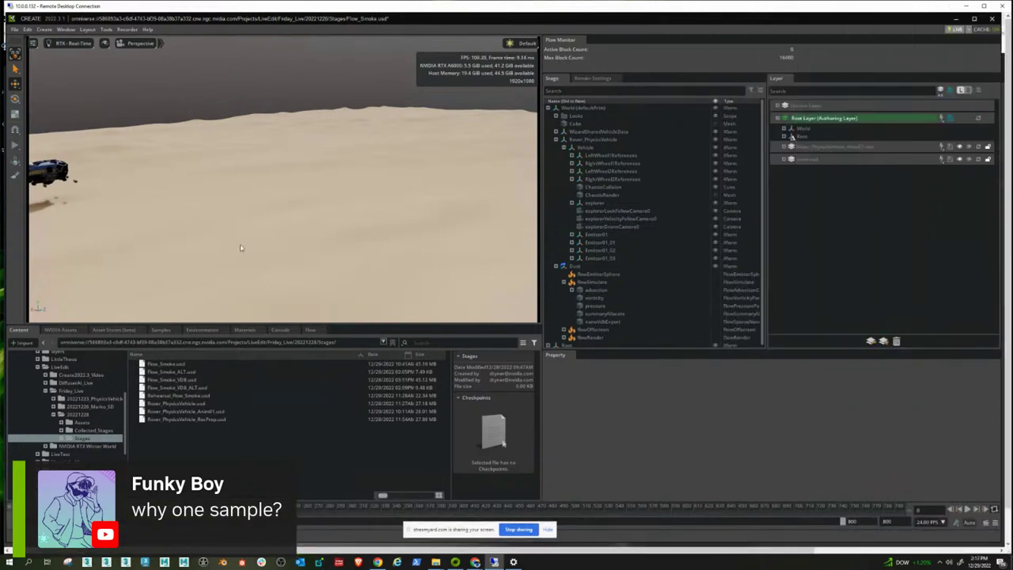
# Open Flow_Smoke_VDB.usd from the Stages folder in the remote session without saving the current stage.
pyautogui.doubleClick(188, 381)
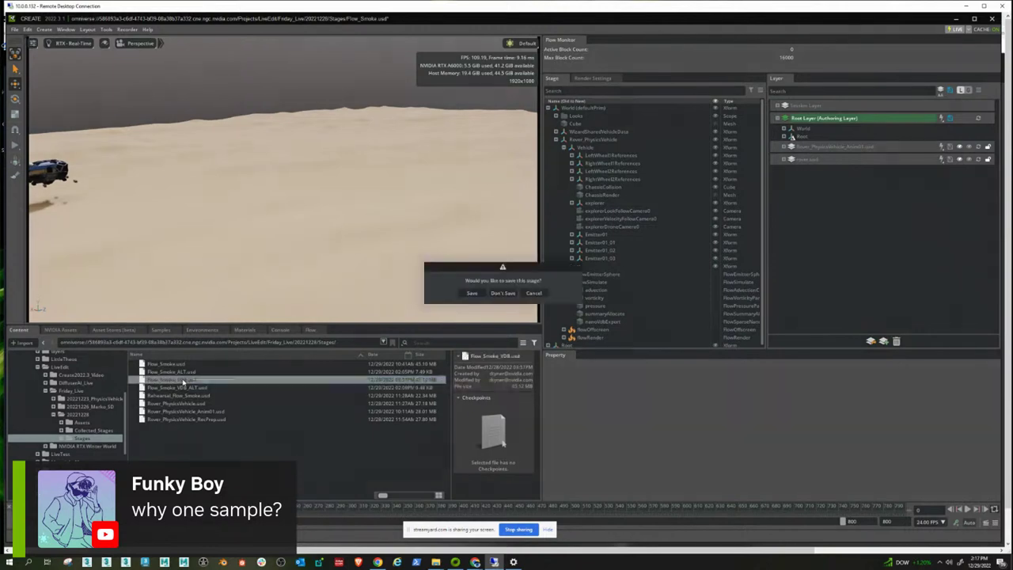
pyautogui.click(504, 292)
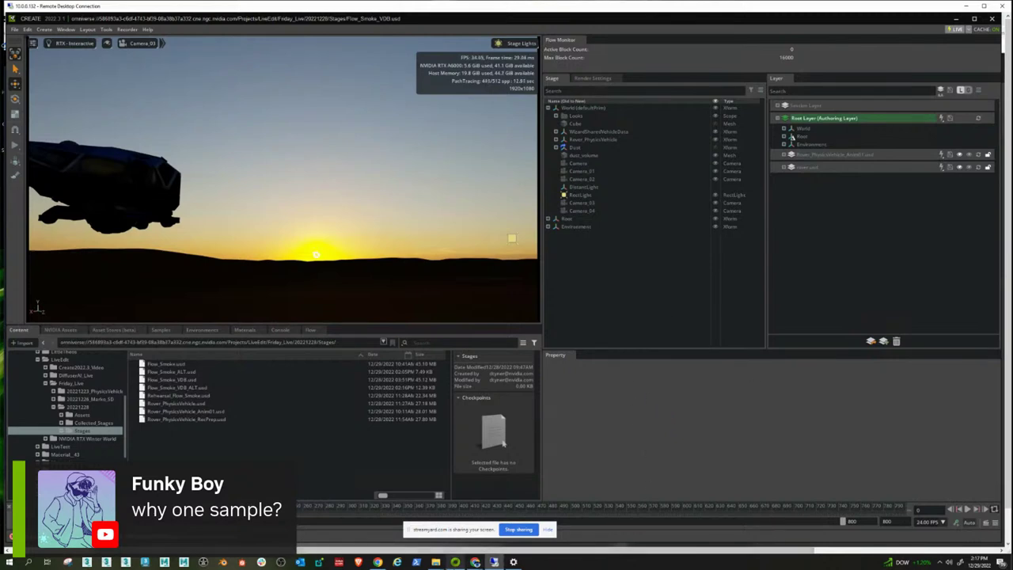
# Switch to Omniverse Launcher, minimize the remote session, launch prod-Create locally, and move its new window up.
pyautogui.moveTo(455, 562)
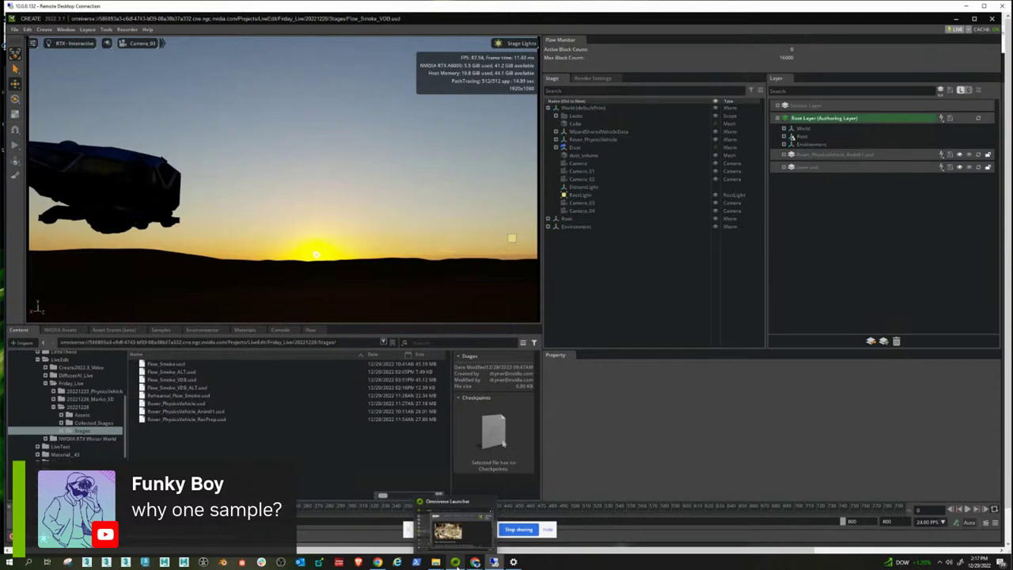
pyautogui.click(455, 562)
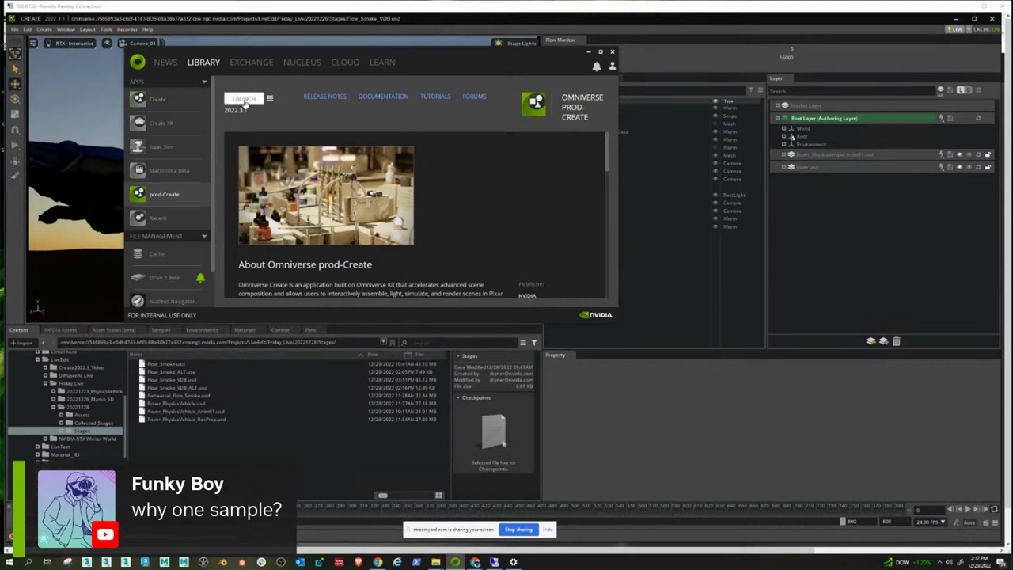
pyautogui.click(957, 17)
pyautogui.click(245, 98)
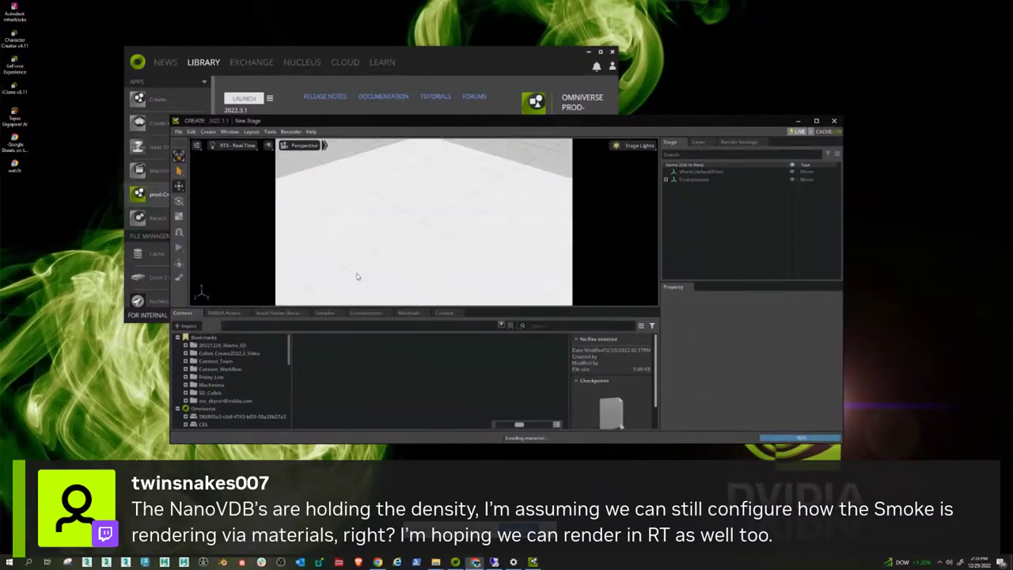
pyautogui.moveTo(794, 118); pyautogui.dragTo(794, 95)
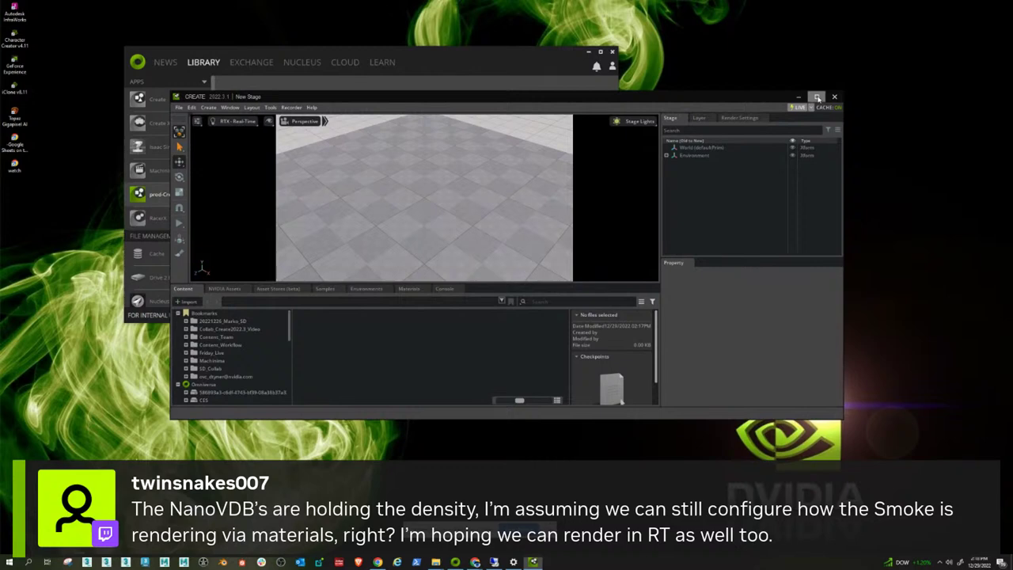
# Maximize Create and open Flow_Smoke_VDB.usd from the bookmarked Friday_Live folder's 20221228/Stages subfolder.
pyautogui.click(816, 97)
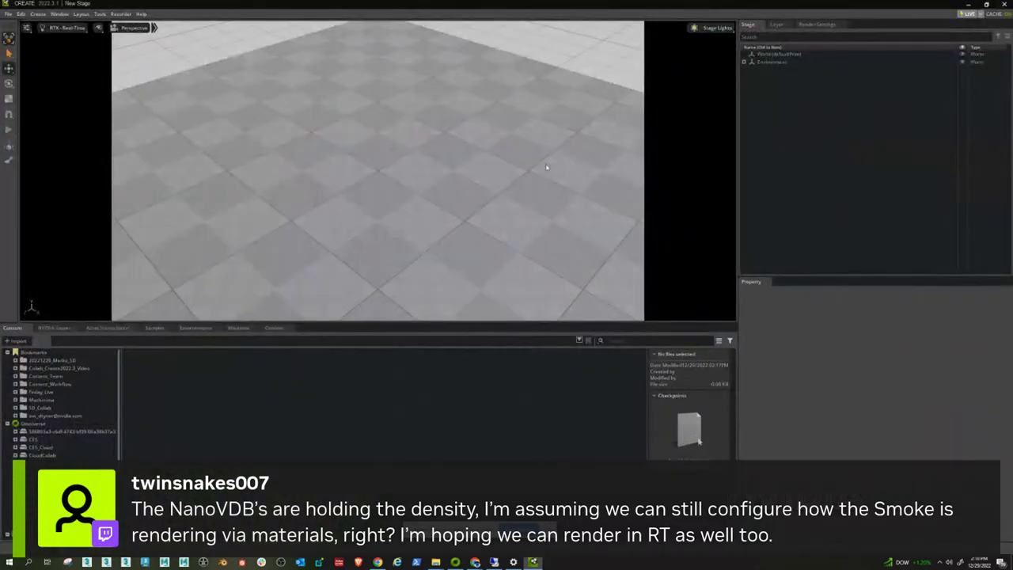
pyautogui.click(8, 14)
pyautogui.moveTo(35, 39)
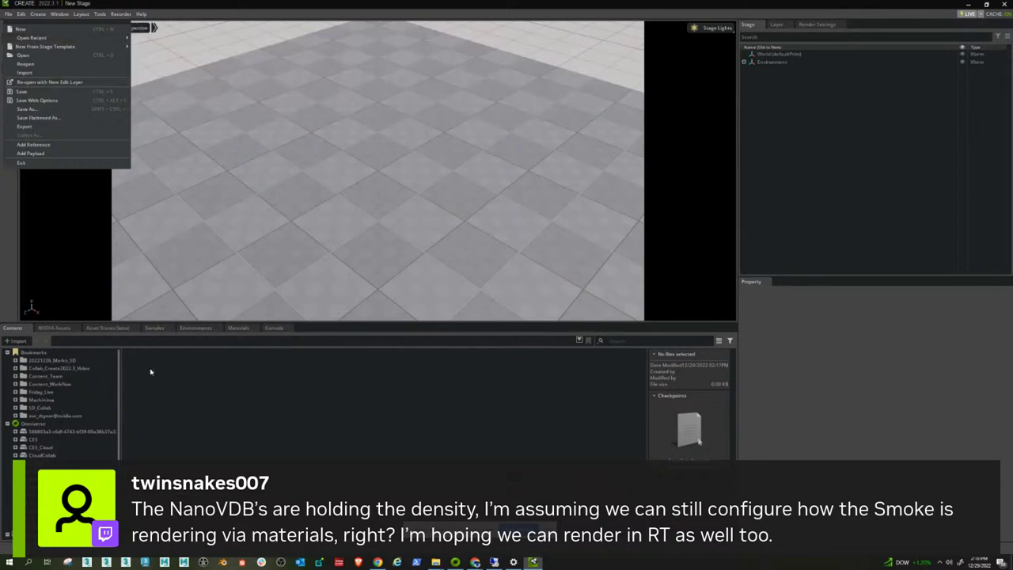
pyautogui.click(44, 395)
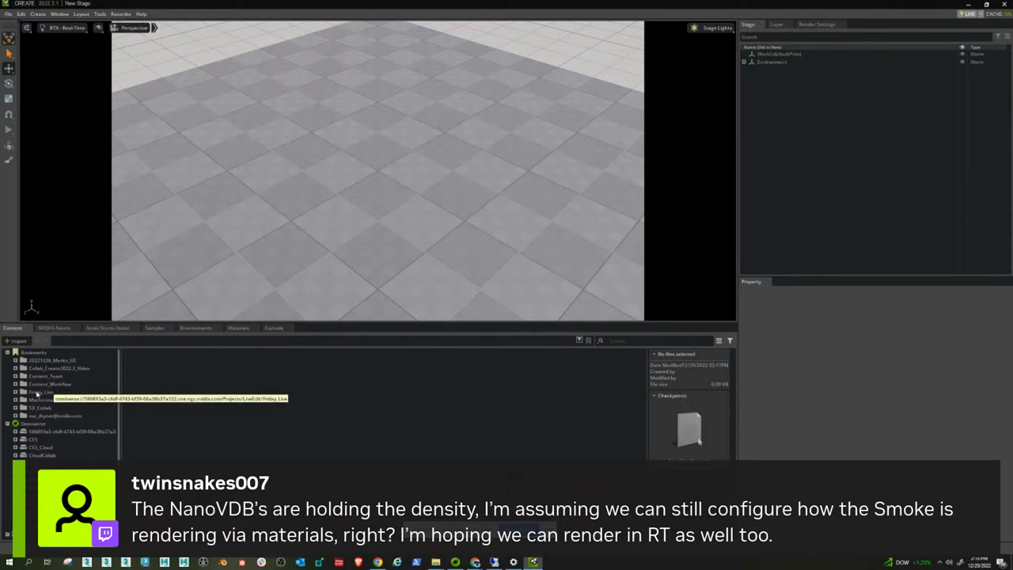
pyautogui.click(38, 394)
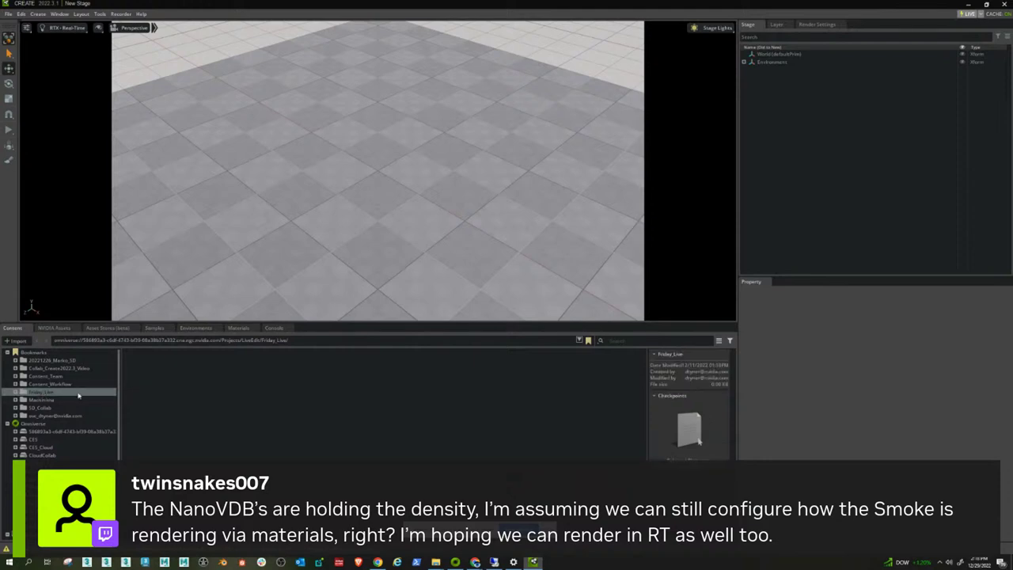
pyautogui.doubleClick(221, 373)
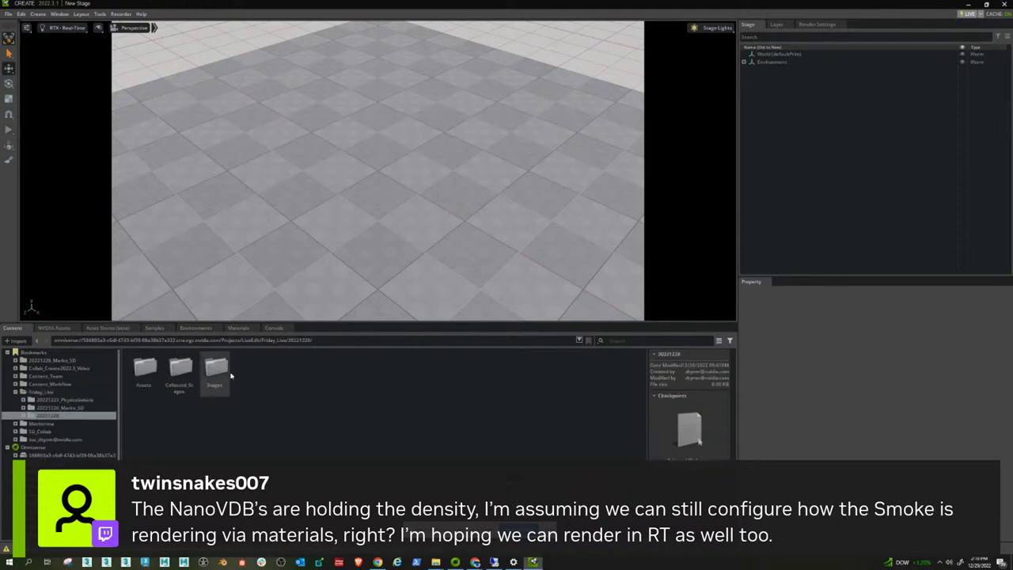
pyautogui.doubleClick(214, 375)
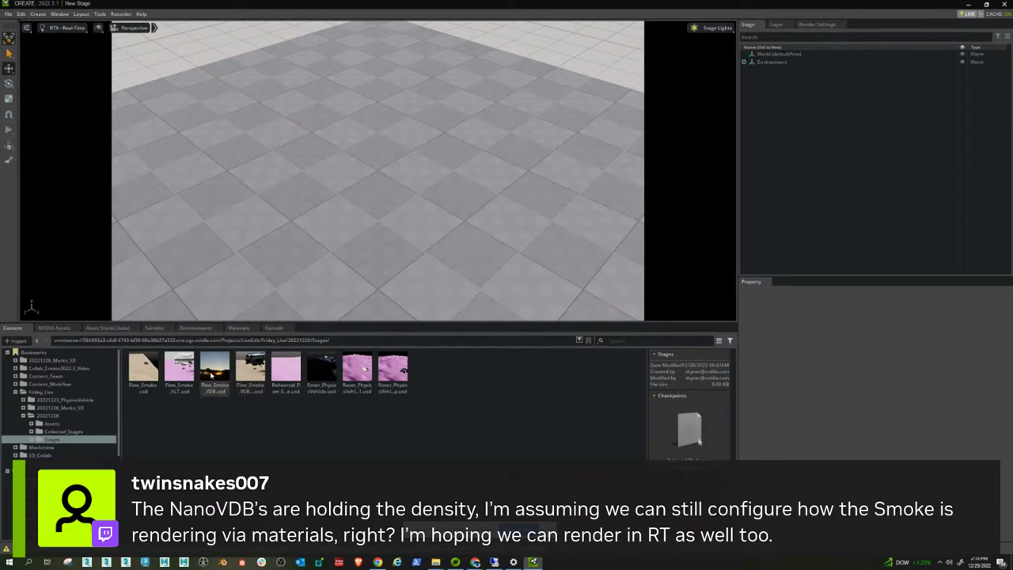
pyautogui.doubleClick(215, 371)
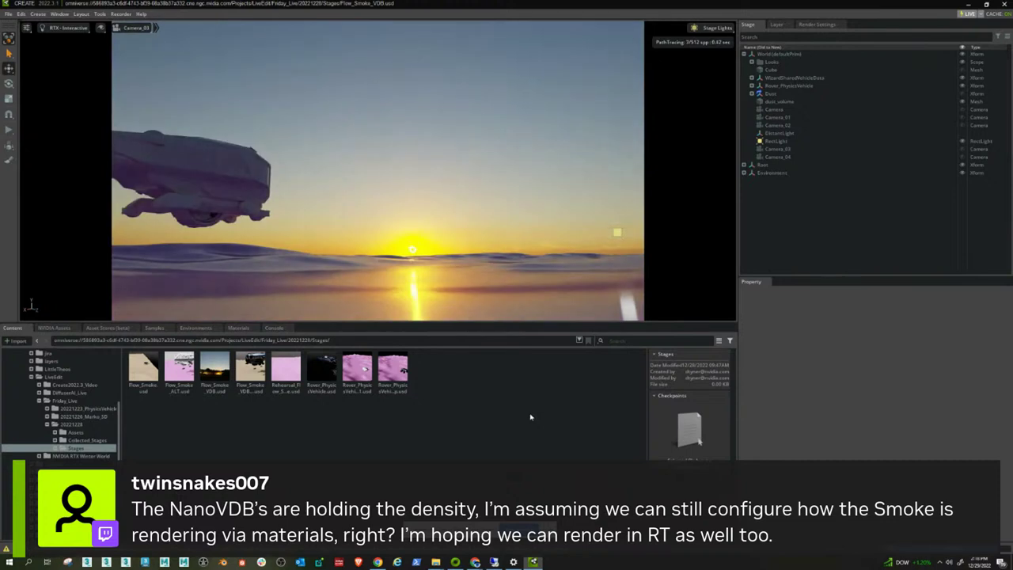
# Enlarge the viewport, open the Timeline and dock it directly beneath the viewport.
pyautogui.moveTo(523, 323); pyautogui.dragTo(533, 417)
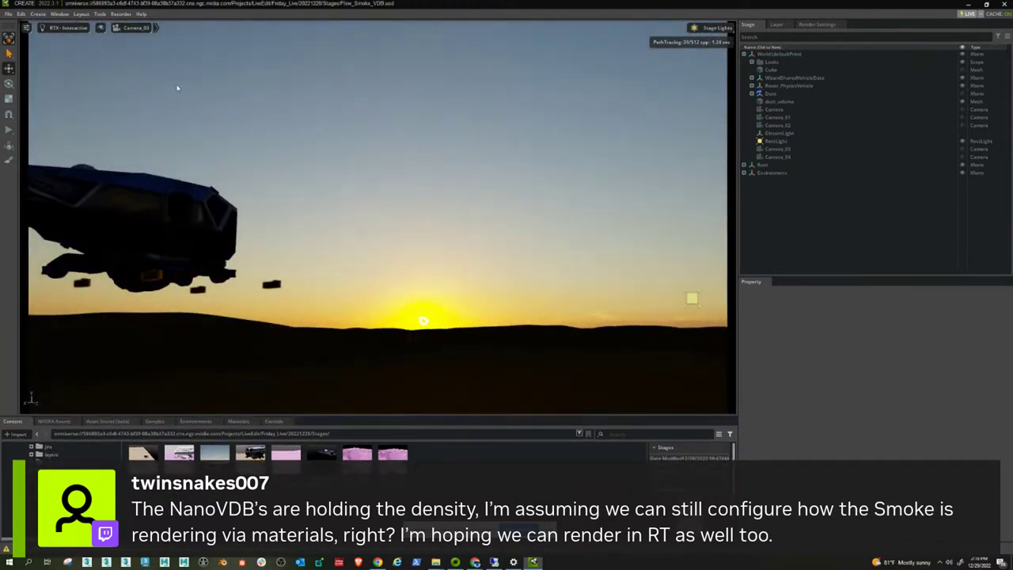
pyautogui.click(60, 13)
pyautogui.moveTo(95, 30)
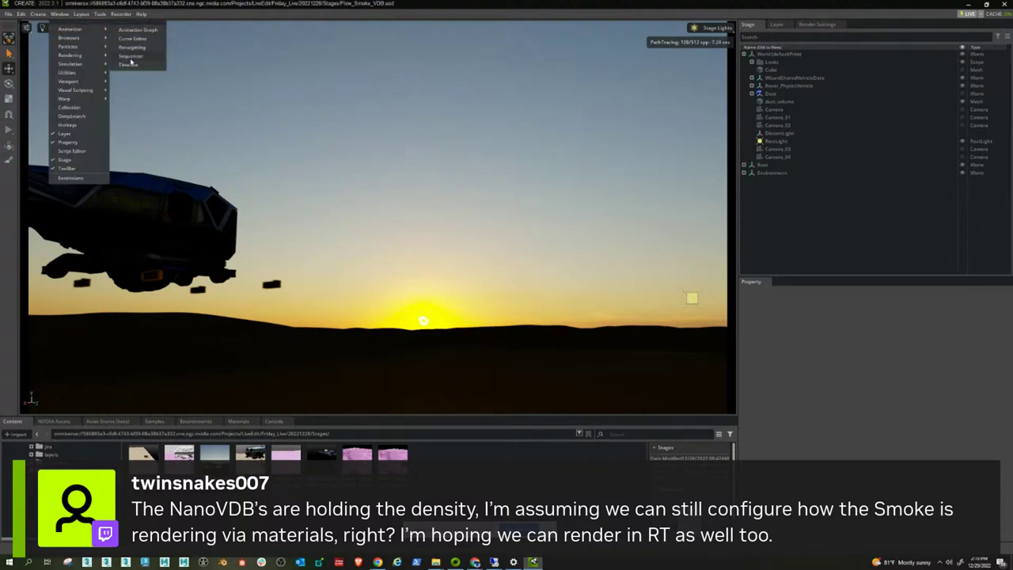
pyautogui.click(131, 57)
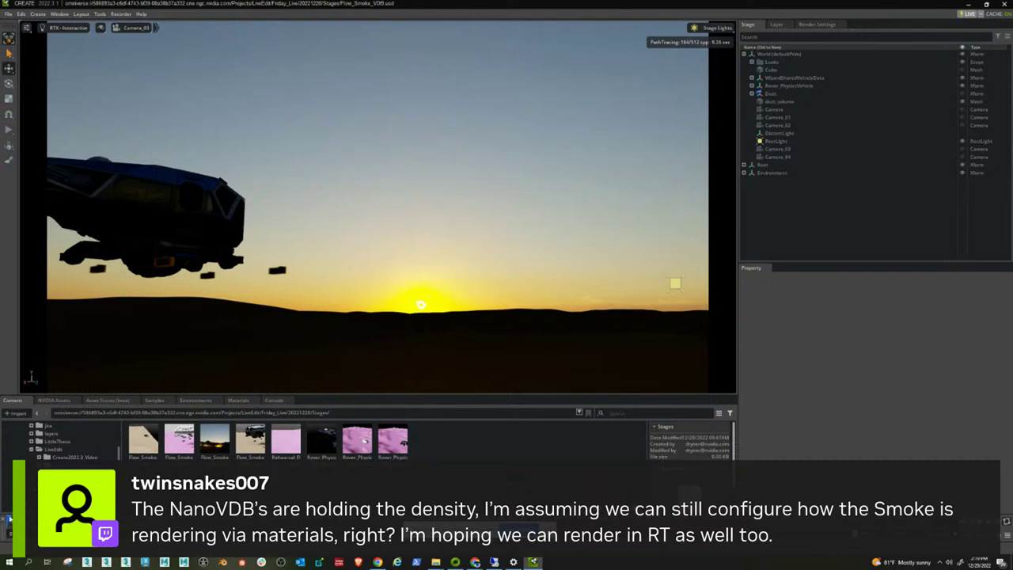
pyautogui.moveTo(16, 363); pyautogui.dragTo(378, 239)
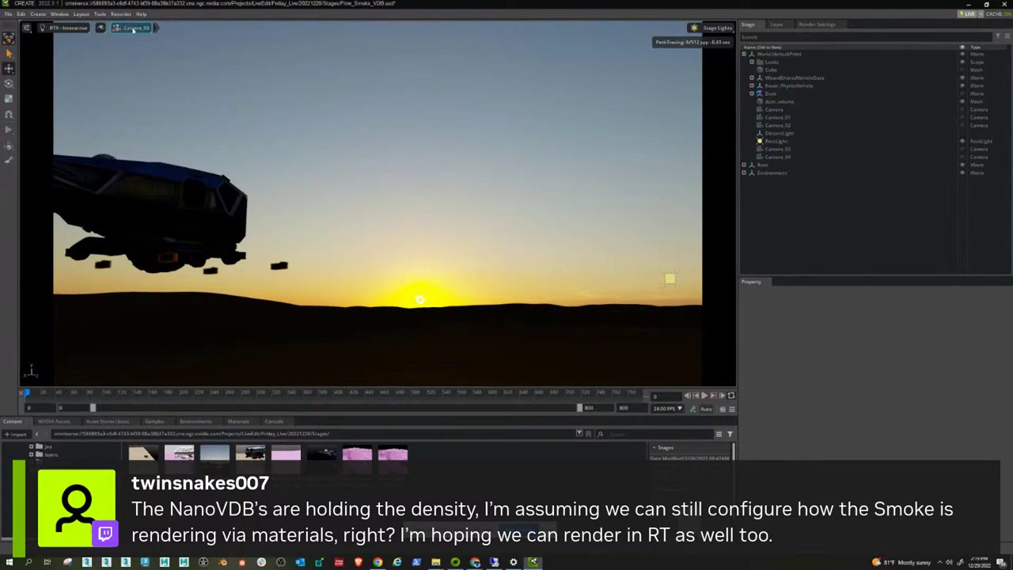
# Switch the viewport to the Perspective camera, frame the rover and scrub the animation to about frame 42.
pyautogui.click(119, 29)
pyautogui.click(133, 55)
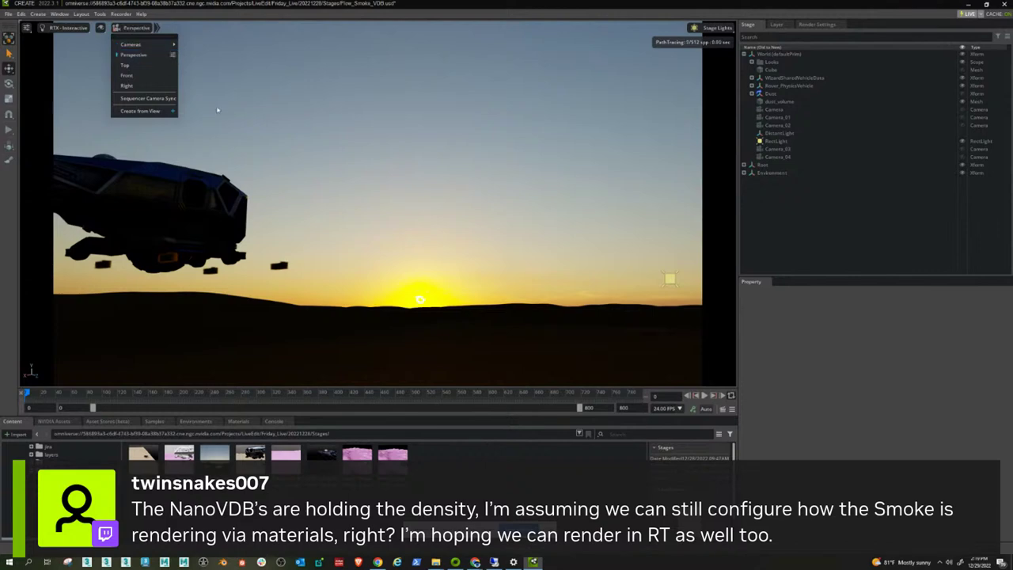
pyautogui.moveTo(195, 221); pyautogui.dragTo(502, 302, button='right')
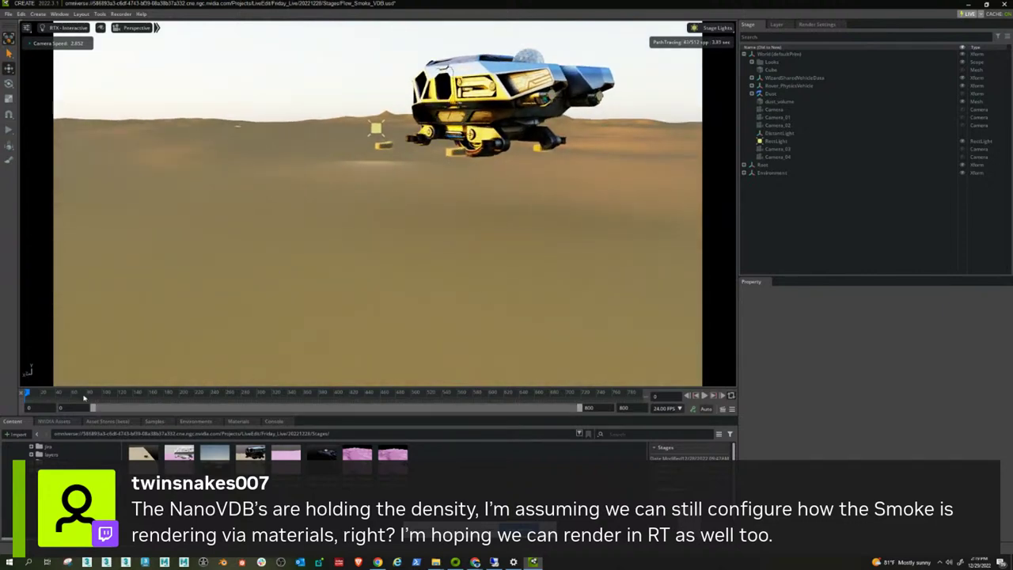
pyautogui.moveTo(27, 393); pyautogui.dragTo(57, 393)
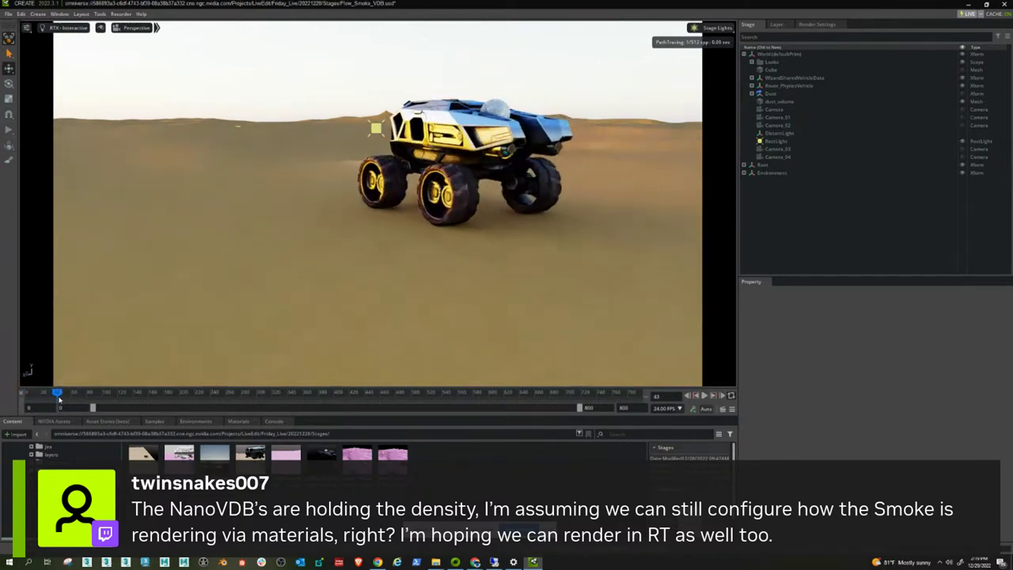
# Set the path tracing Total Samples per Pixel to 24 in the render settings.
pyautogui.click(818, 26)
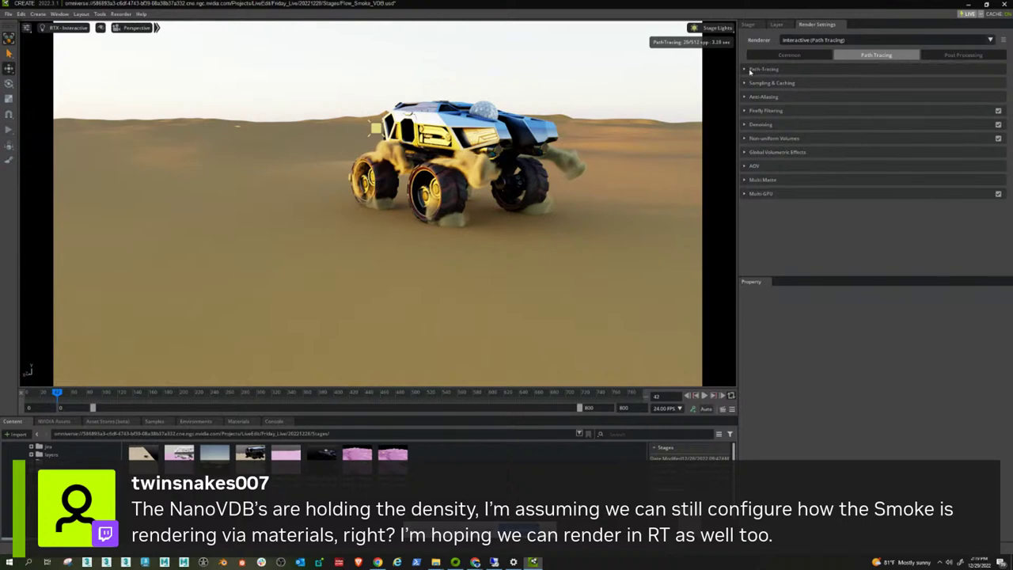
pyautogui.click(750, 70)
pyautogui.doubleClick(918, 101)
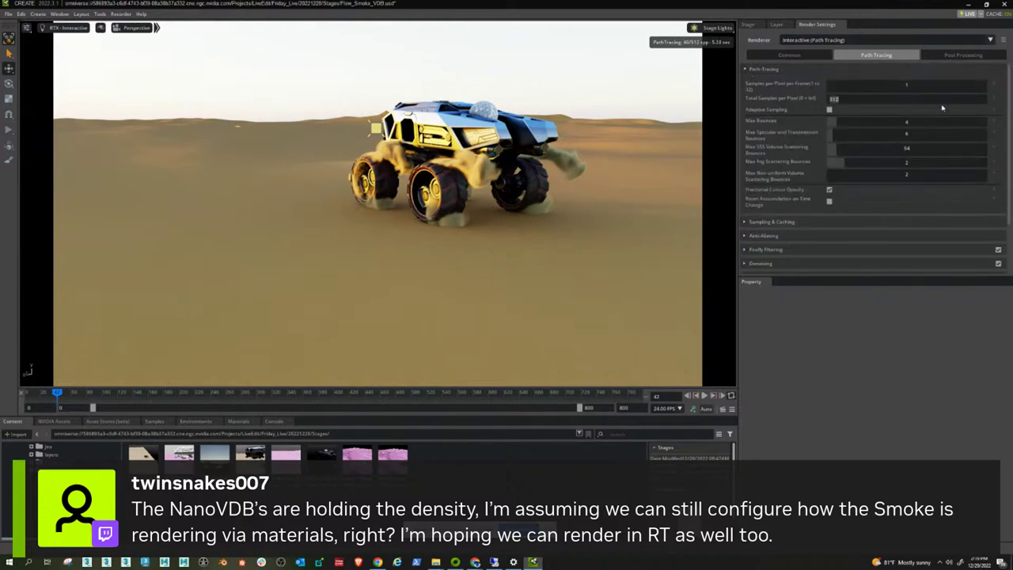
pyautogui.write('24')
pyautogui.press('Return')
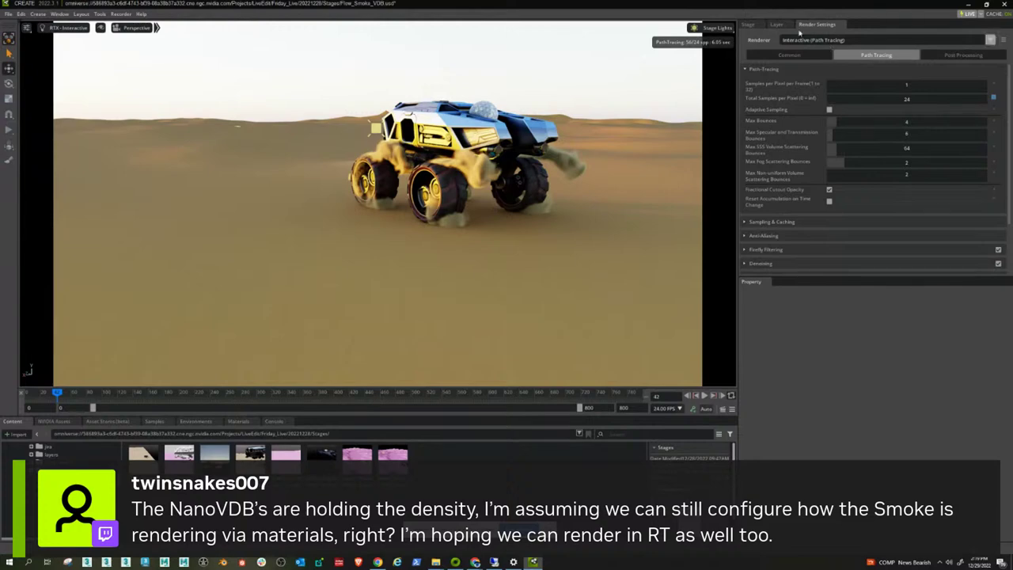
# In the post-processing render settings, keep Auto Exposure enabled and set its White Point Scale to 11.38.
pyautogui.click(948, 54)
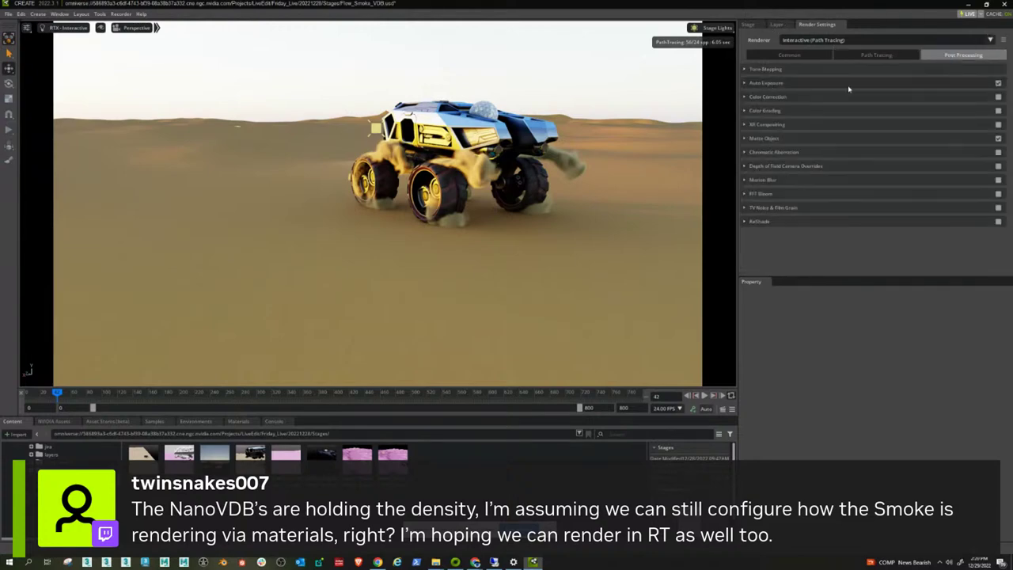
pyautogui.click(998, 83)
pyautogui.click(998, 83)
pyautogui.click(998, 83)
pyautogui.click(998, 83)
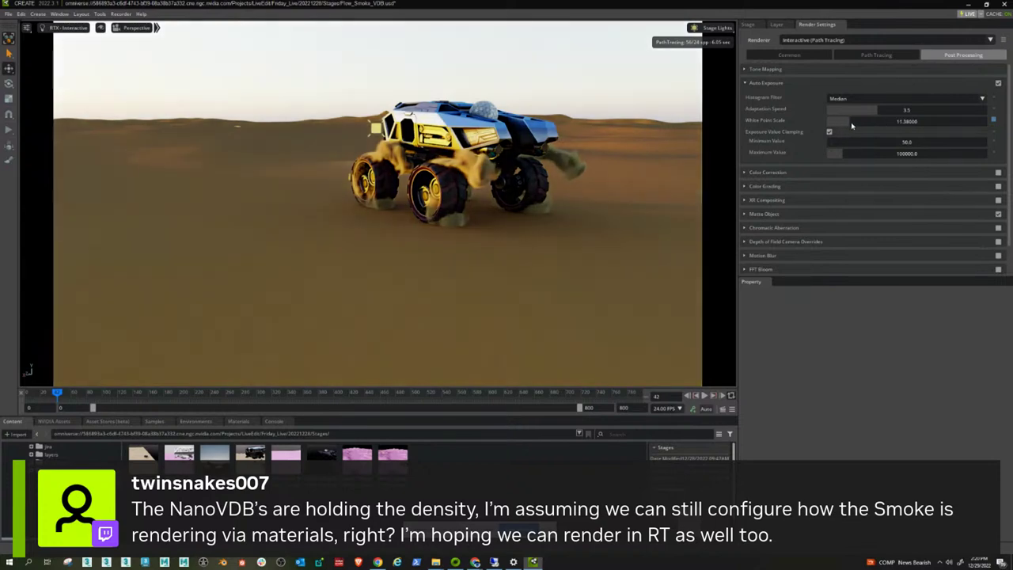
pyautogui.click(850, 121)
# Scrub the animation to frame 75 and view the rover's dust trail backlit by the low sun.
pyautogui.moveTo(57, 396); pyautogui.dragTo(83, 399)
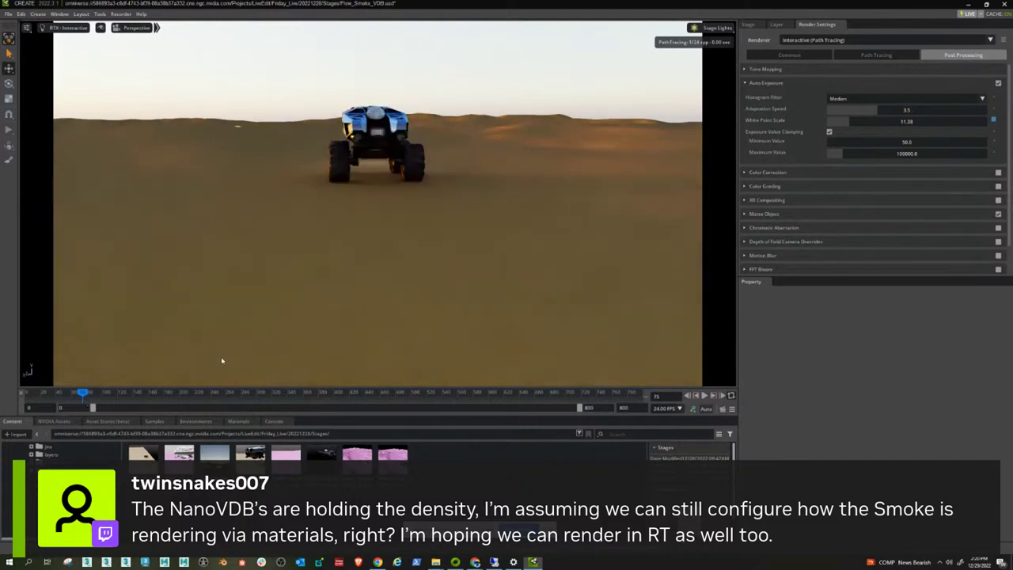
pyautogui.moveTo(436, 235); pyautogui.dragTo(181, 201, button='right')
pyautogui.moveTo(187, 199); pyautogui.dragTo(281, 159, button='right')
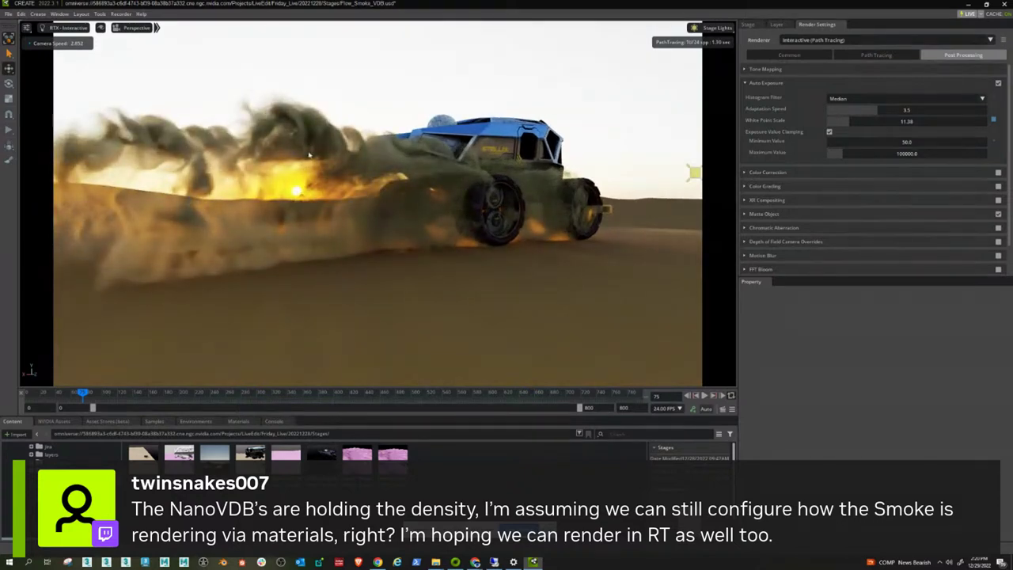
pyautogui.moveTo(362, 233); pyautogui.dragTo(340, 208, button='right')
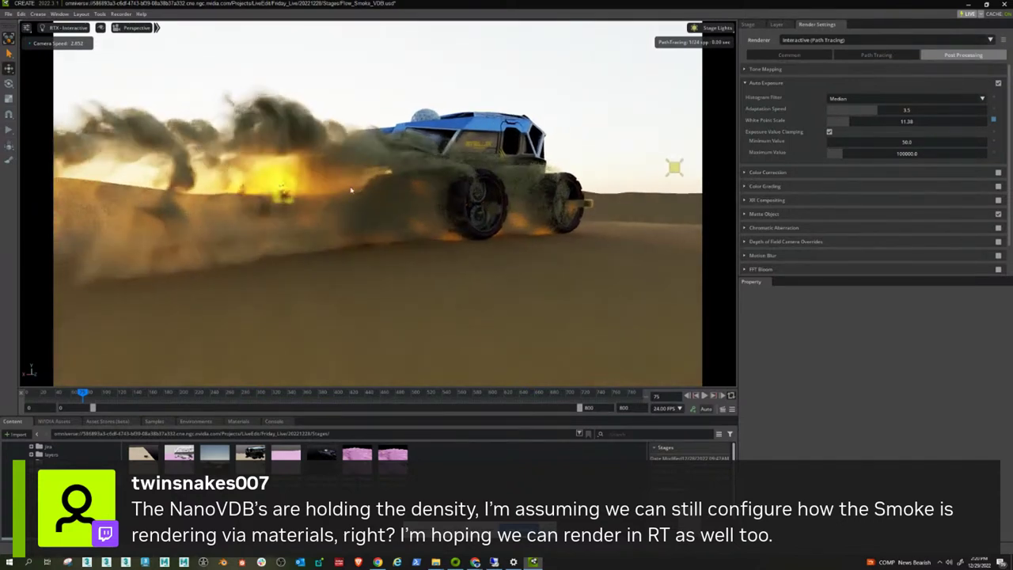
# Select the OmniVolumeDensity material in the stage's Looks group and set its Density Scale to 0.1.
pyautogui.click(748, 24)
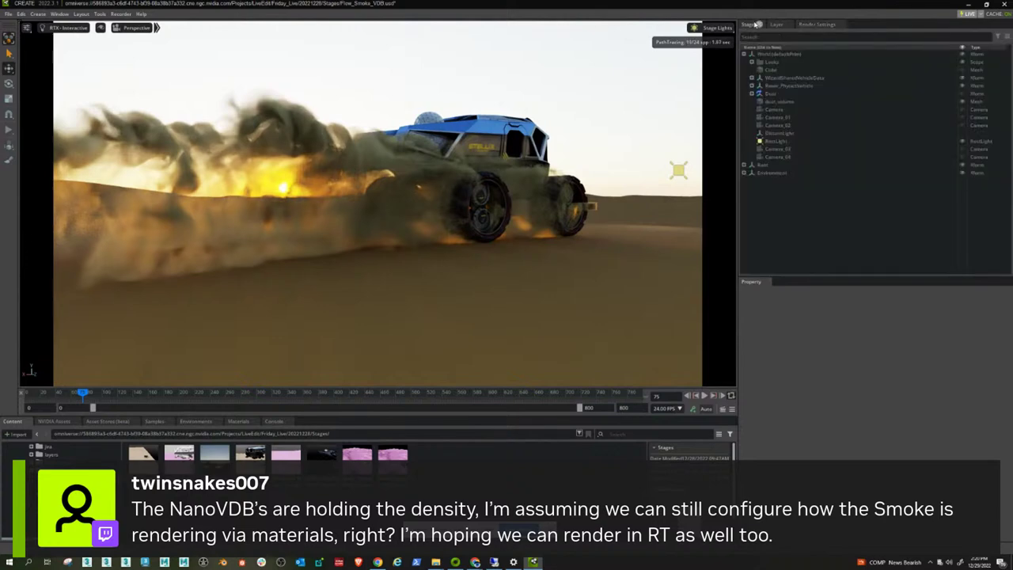
pyautogui.click(753, 62)
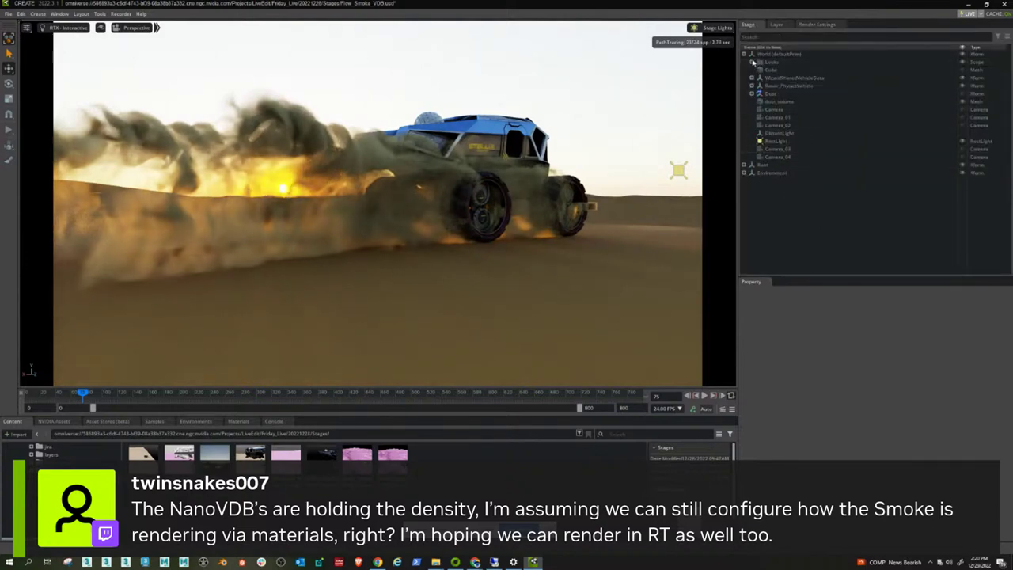
pyautogui.click(751, 63)
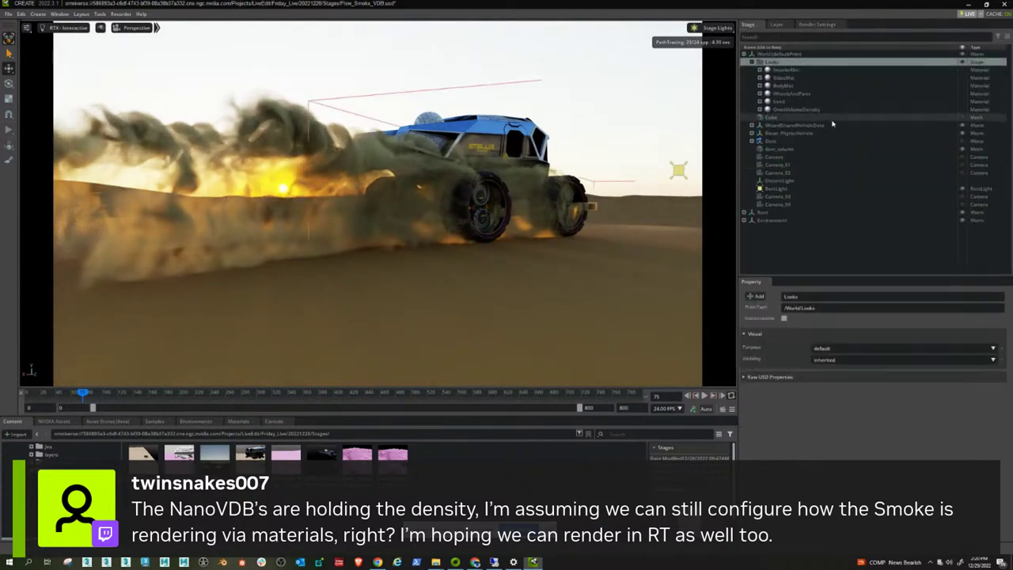
pyautogui.click(795, 109)
pyautogui.doubleClick(922, 413)
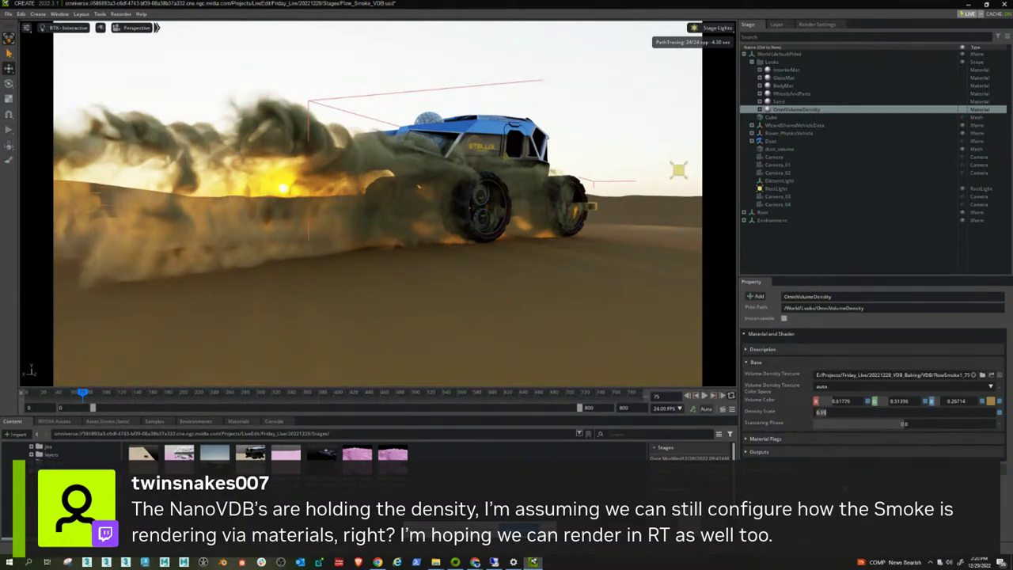
pyautogui.write('0.1')
pyautogui.press('Return')
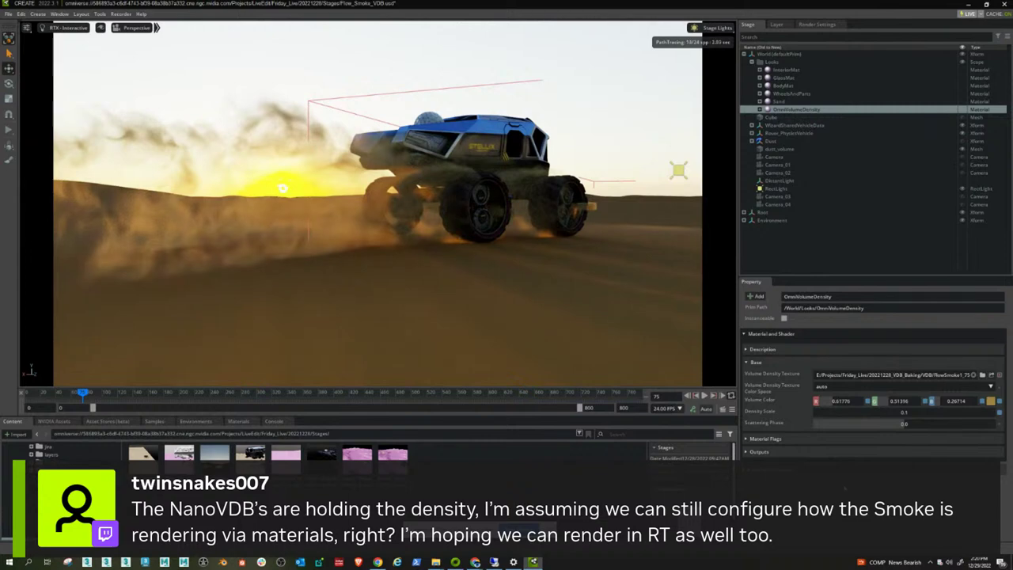
# Set the Density Scale of the OmniVolumeDensity material to 1.
pyautogui.doubleClick(890, 412)
pyautogui.write('1')
pyautogui.press('Return')
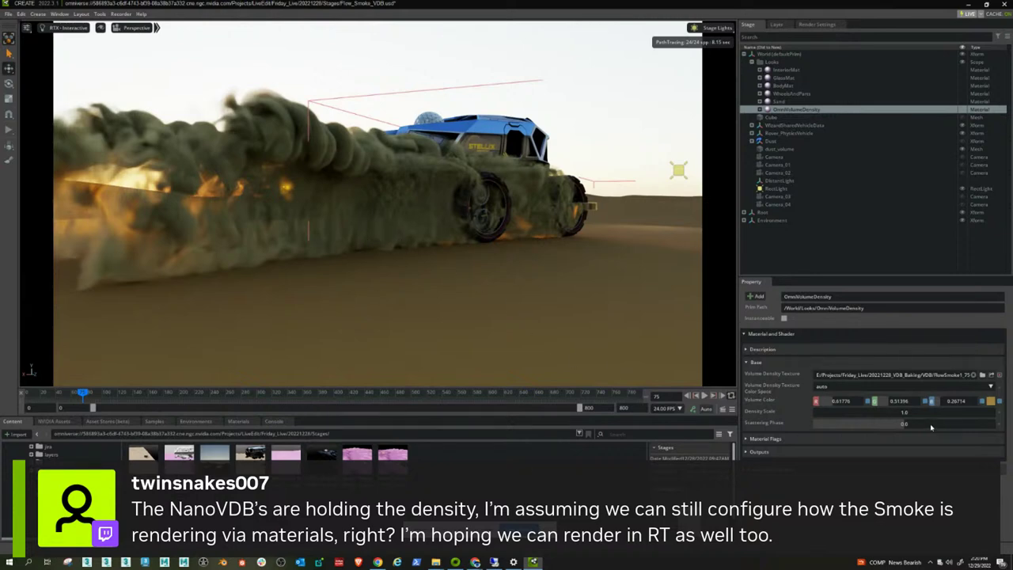
# Change the Volume Color of the OmniVolumeDensity material to a bright, saturated orange and deselect the material.
pyautogui.click(991, 401)
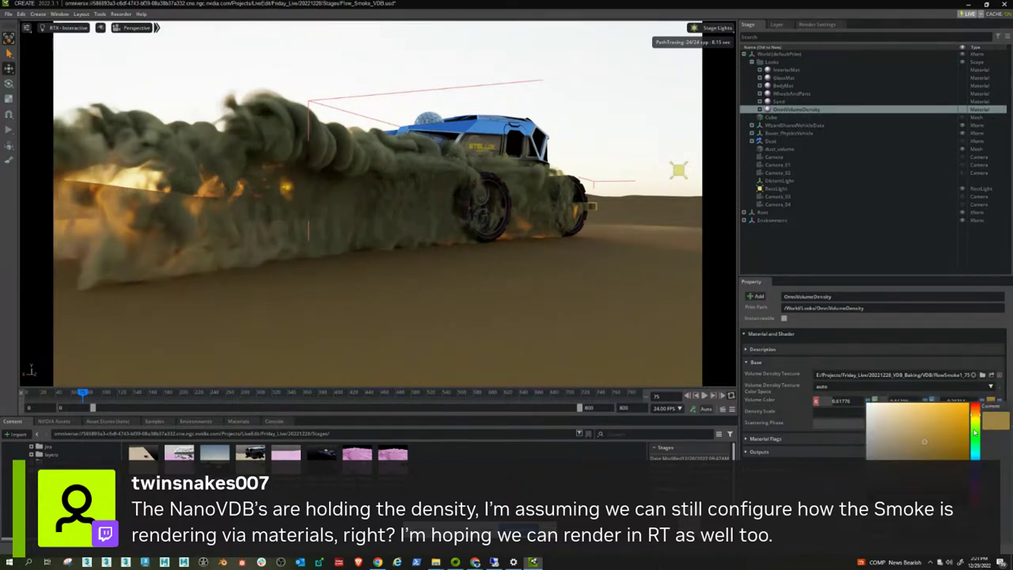
pyautogui.click(976, 414)
pyautogui.click(957, 418)
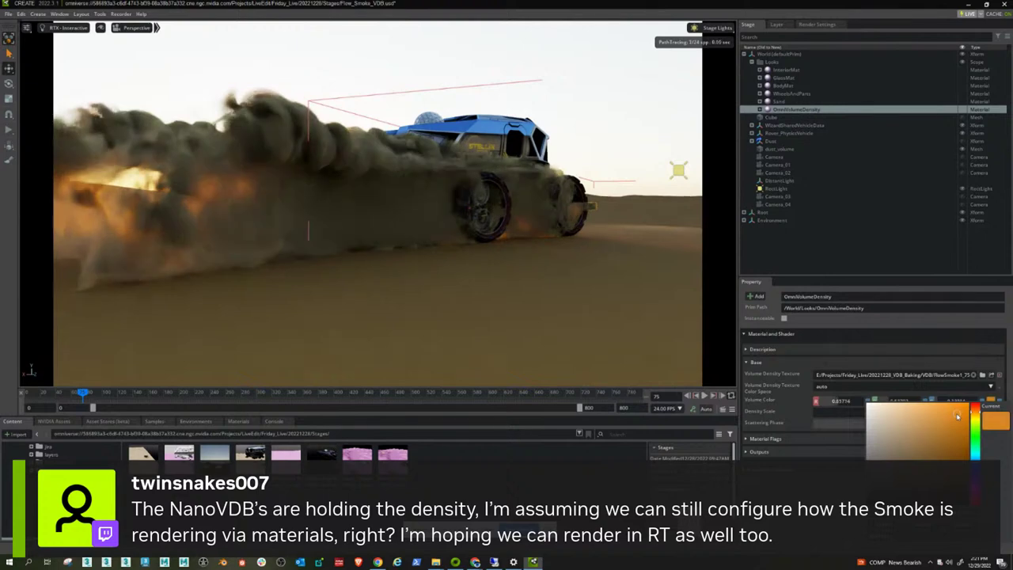
pyautogui.click(961, 408)
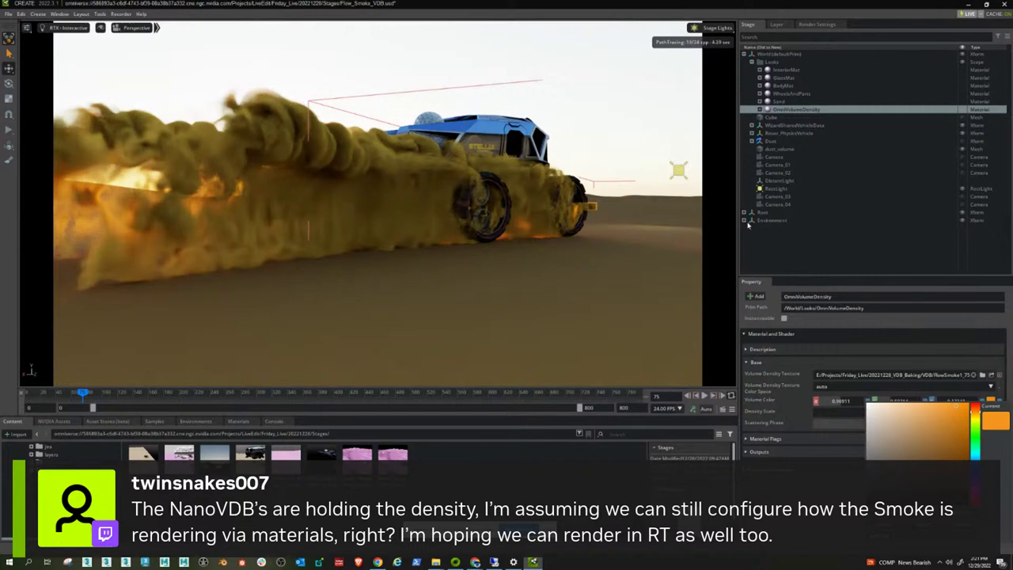
pyautogui.click(427, 264)
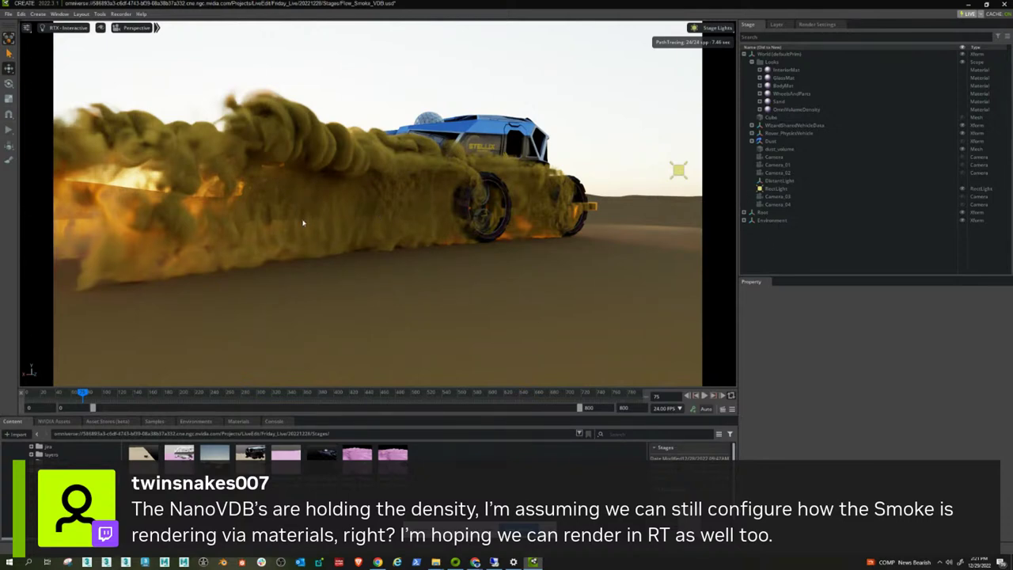
# View the orange dust from the sunlit side and from above, and scrub the animation to frame 187.
pyautogui.moveTo(303, 219); pyautogui.dragTo(494, 231, button='right')
pyautogui.press('f')
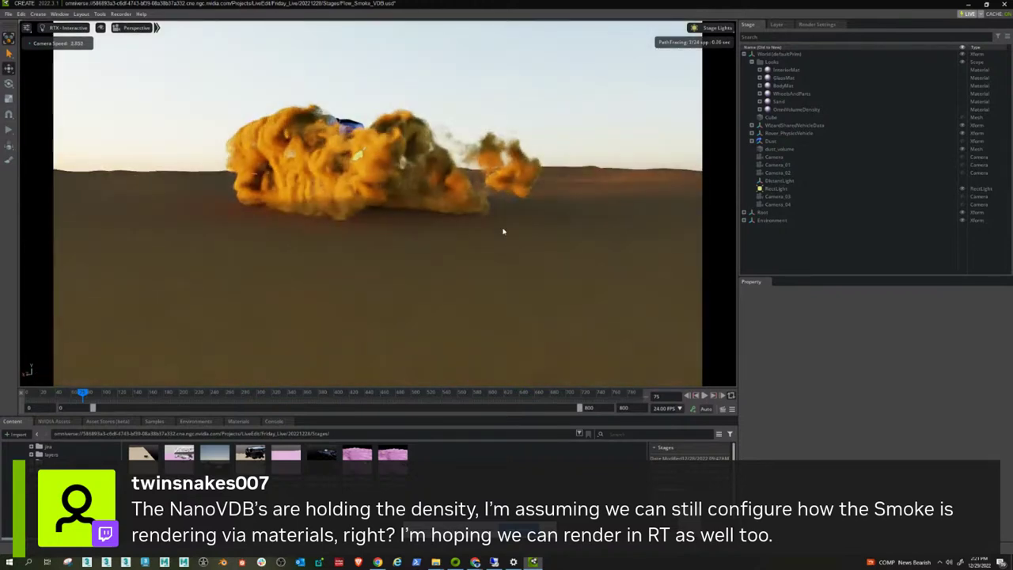
pyautogui.press('f')
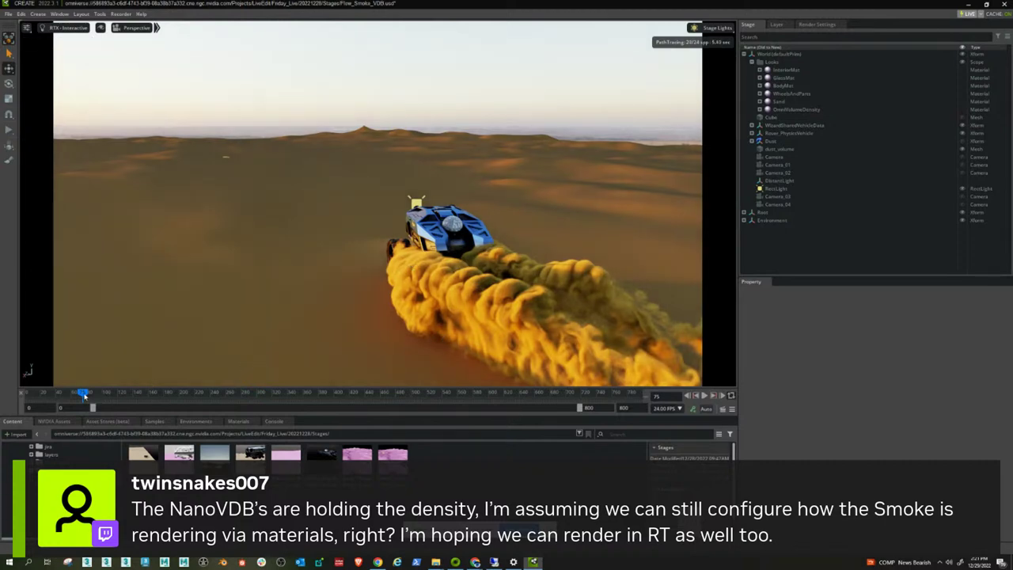
pyautogui.moveTo(83, 392); pyautogui.dragTo(169, 402)
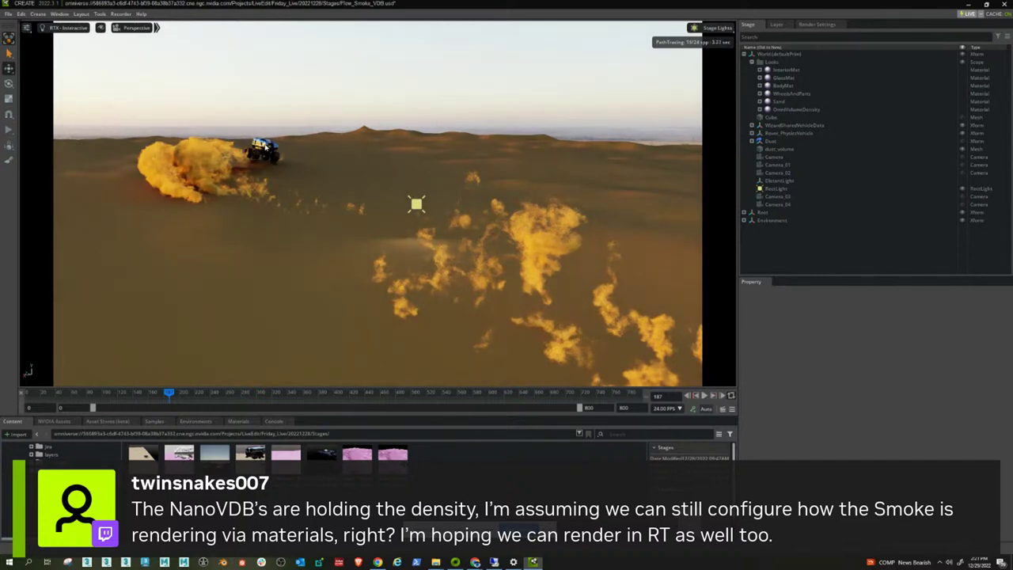
# Frame Rover_PhysicsVehicle in the viewport, orbit around it to view the rover with its orange dust trail up close, and clear the selection.
pyautogui.click(266, 198)
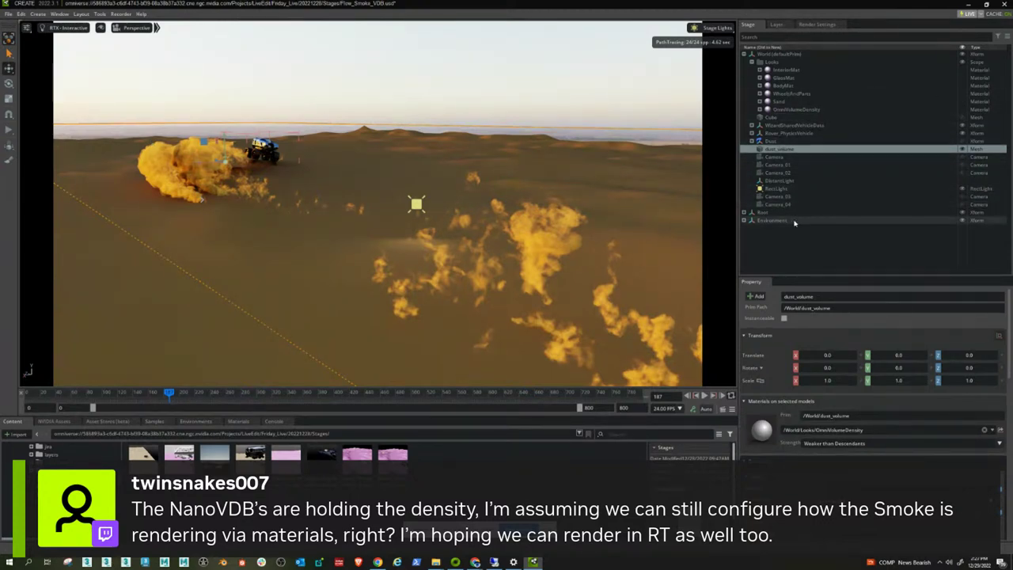
pyautogui.click(779, 134)
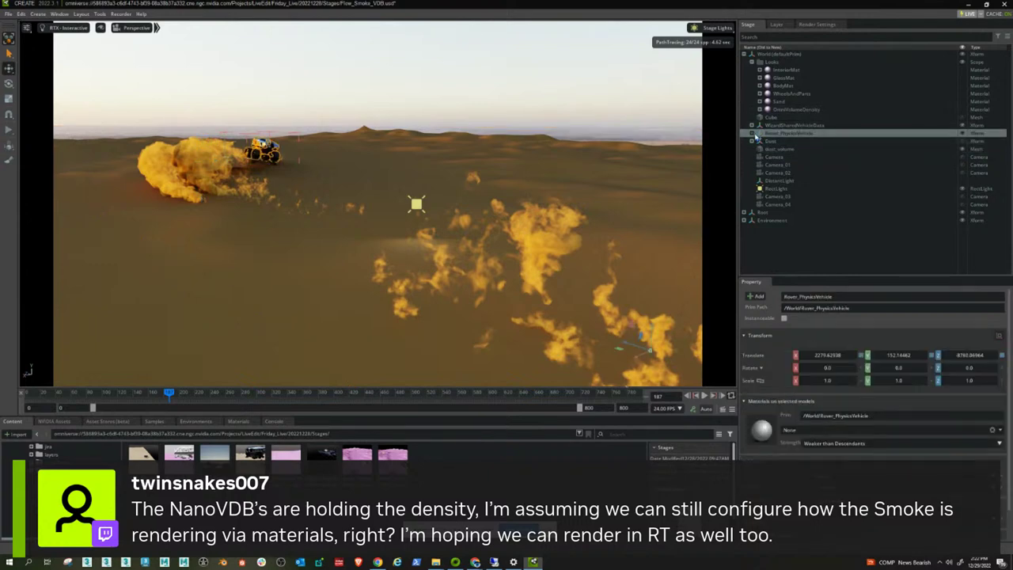
pyautogui.press('f')
pyautogui.moveTo(368, 230); pyautogui.dragTo(806, 224, button='right')
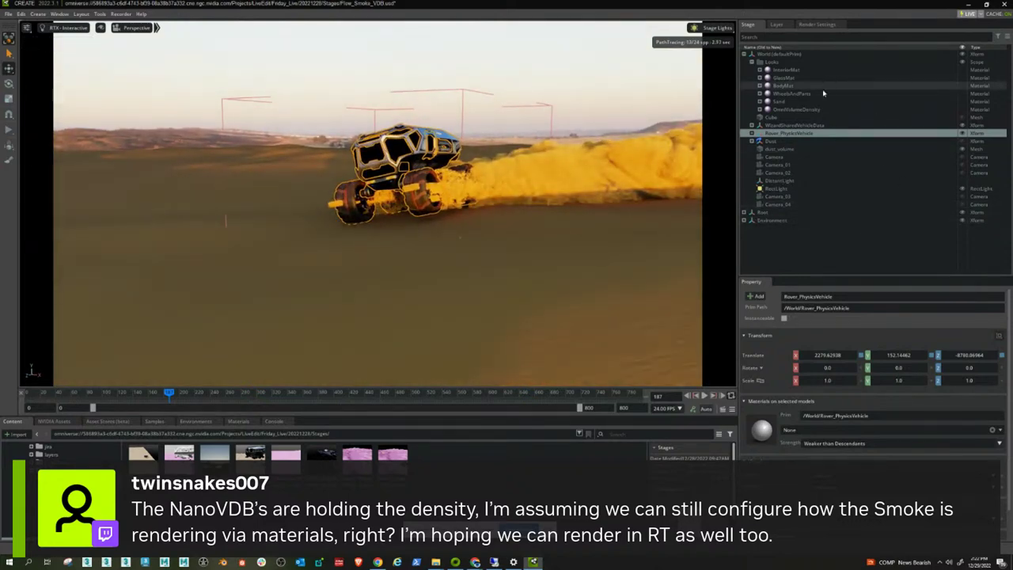
pyautogui.rightClick(586, 109)
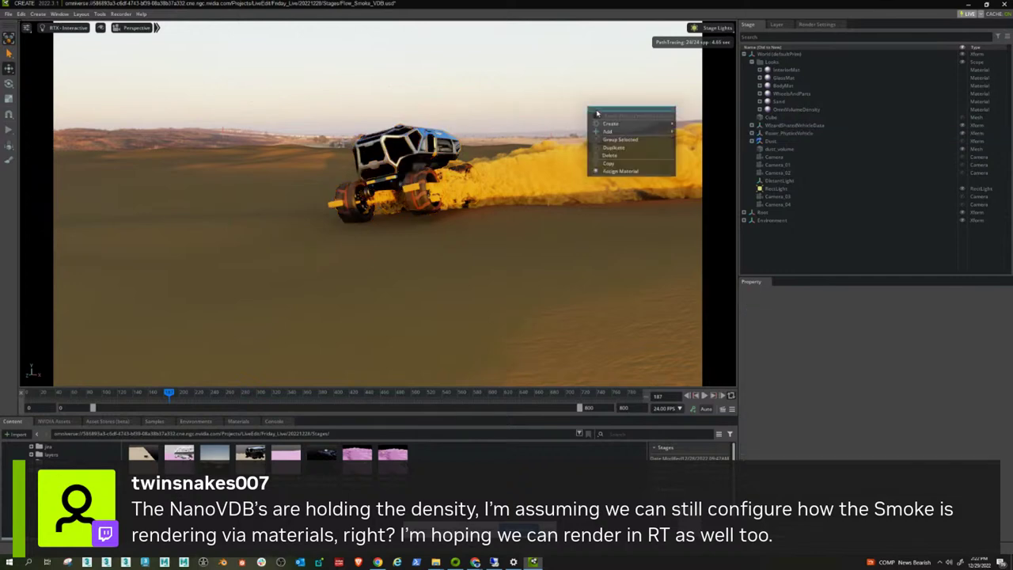
pyautogui.click(610, 168)
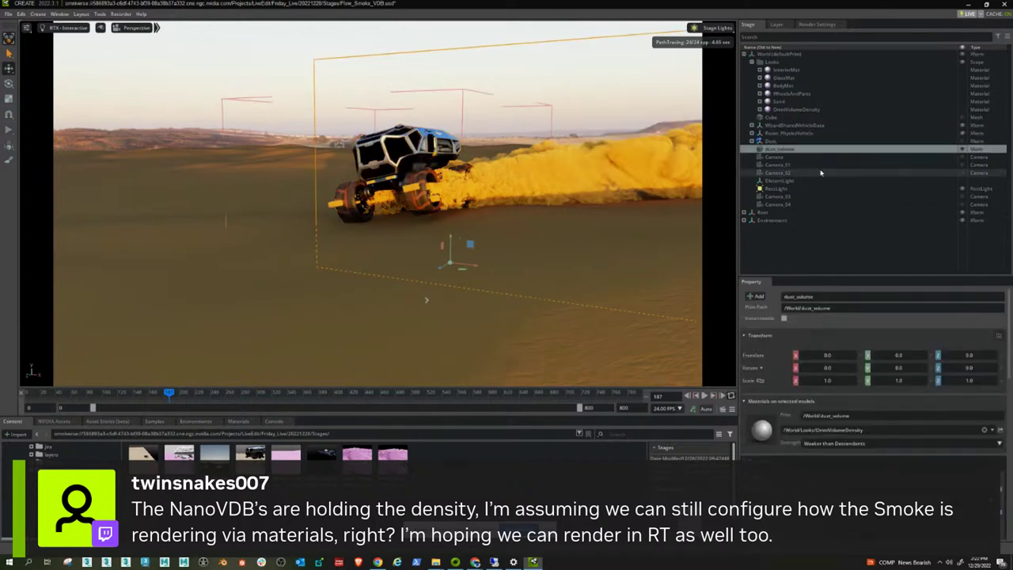
pyautogui.click(770, 256)
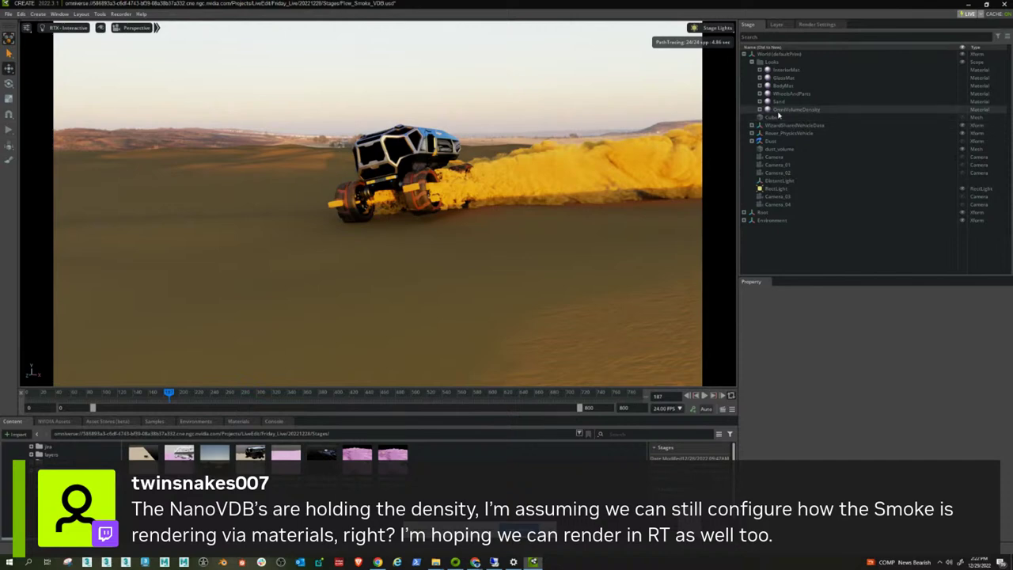
# Set the Density Scale of the OmniVolumeDensity material to 0.25 and view the dust against the low sun.
pyautogui.click(796, 109)
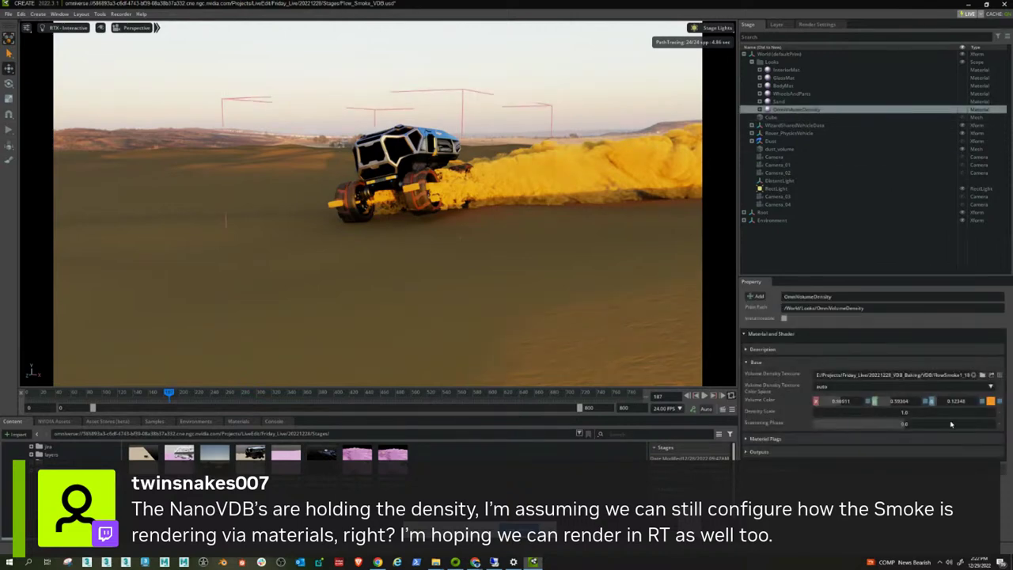
pyautogui.doubleClick(913, 414)
pyautogui.press('BackSpace')
pyautogui.write('0.25')
pyautogui.press('Return')
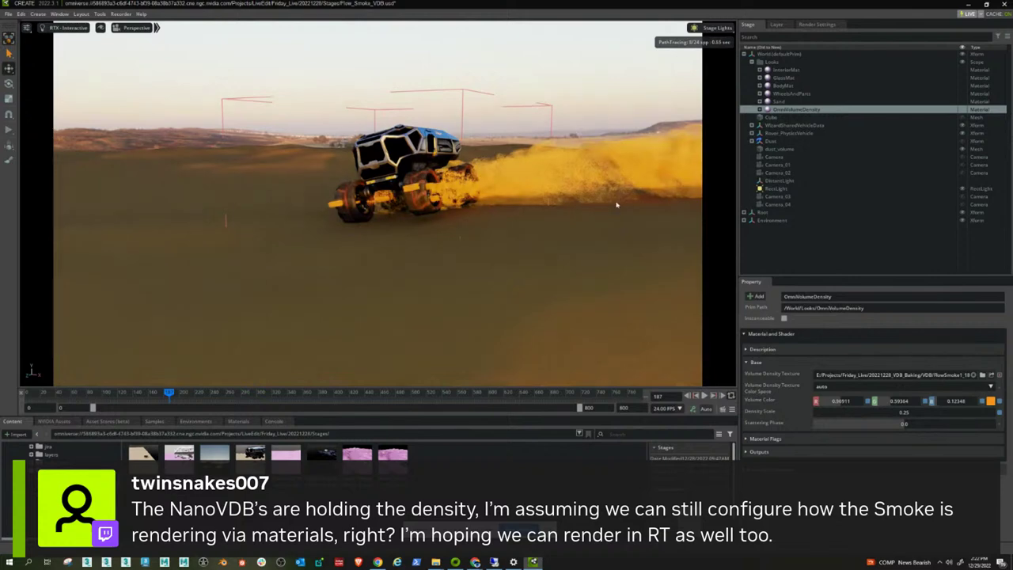
pyautogui.click(563, 204)
pyautogui.moveTo(538, 229)
pyautogui.mouseDown(button='right')
pyautogui.moveTo(643, 208)
pyautogui.moveTo(692, 217)
pyautogui.moveTo(586, 220)
pyautogui.moveTo(785, 224)
pyautogui.moveTo(540, 240)
pyautogui.mouseUp(button='right')
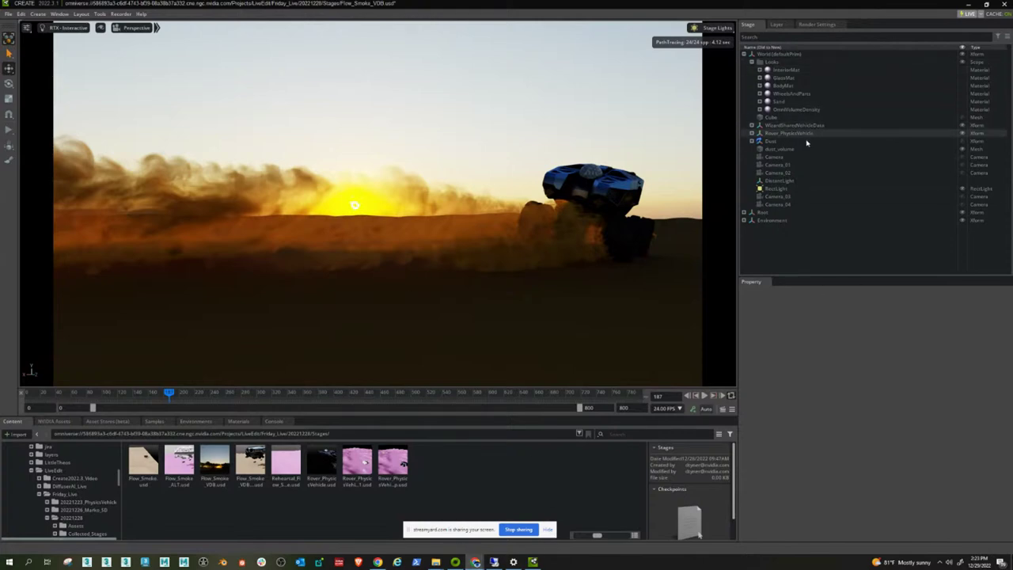
# Show the full Volume Density Texture path of the OmniVolumeDensity material and scrub the animation to frame 182 to compare the file number.
pyautogui.click(796, 109)
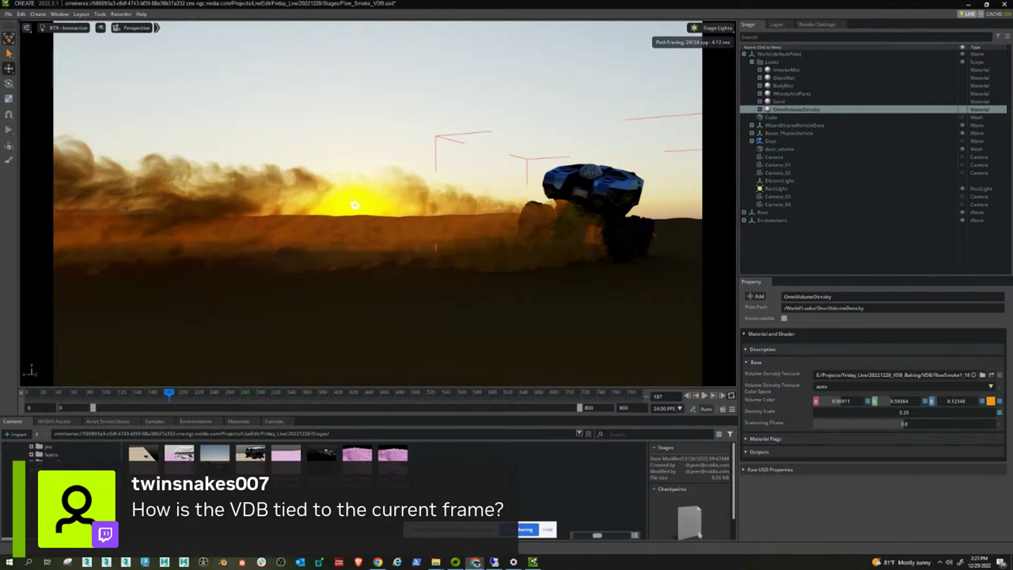
pyautogui.moveTo(744, 385); pyautogui.dragTo(678, 385)
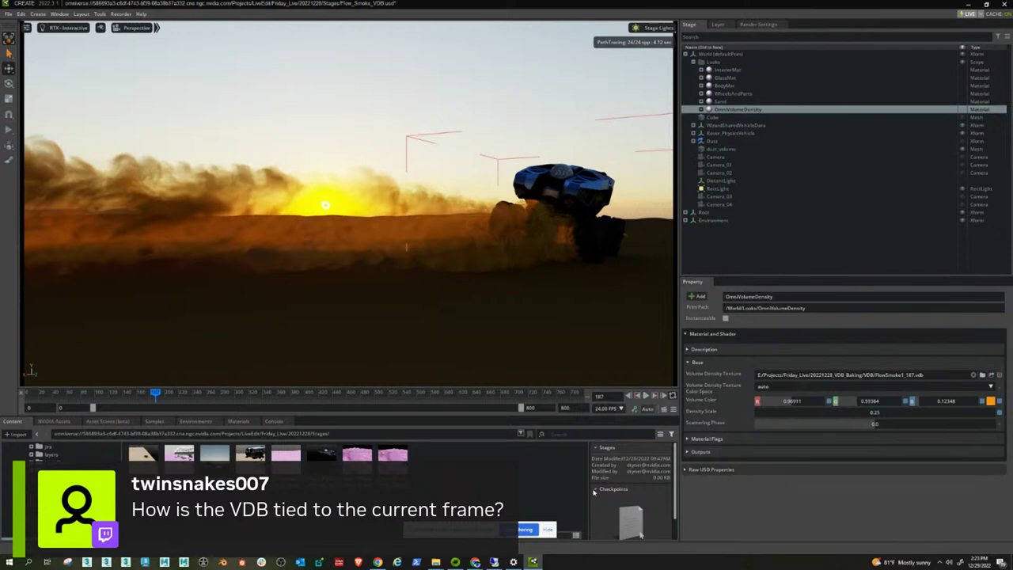
pyautogui.moveTo(156, 395); pyautogui.dragTo(153, 396)
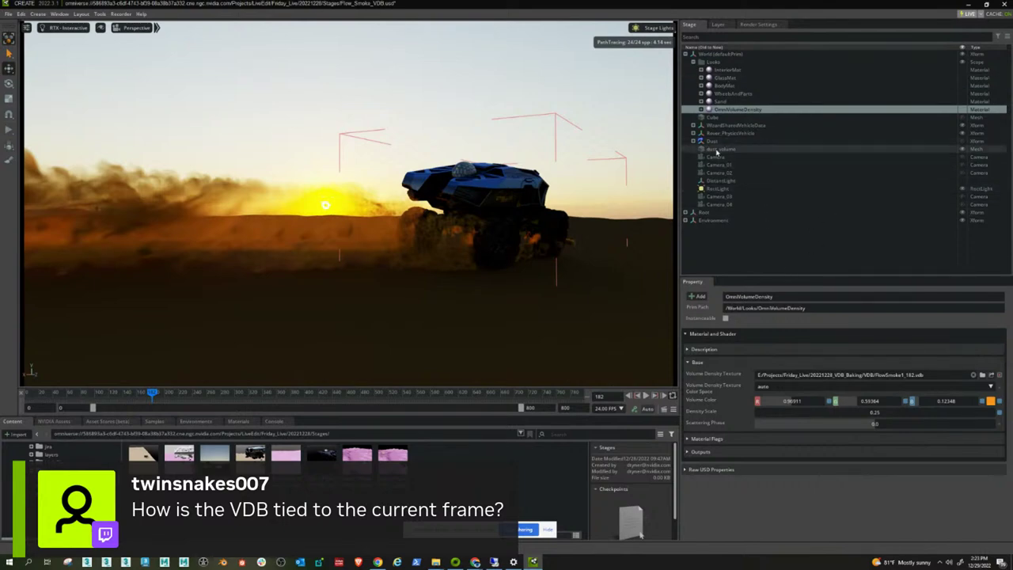
# Examine the export and readback settings of nanoVdbExport under flowSimulate in the Dust group.
pyautogui.click(694, 142)
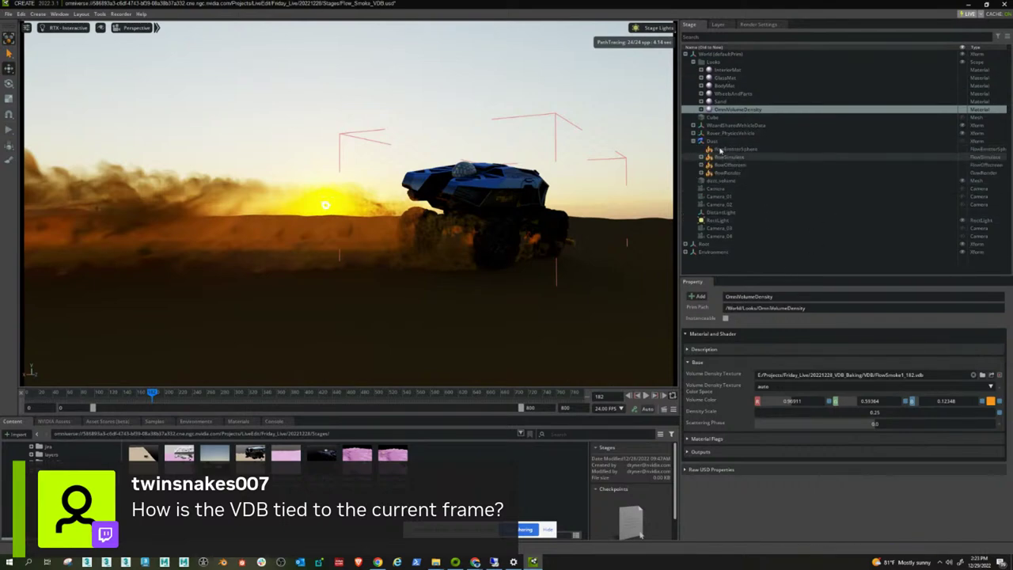
pyautogui.click(717, 158)
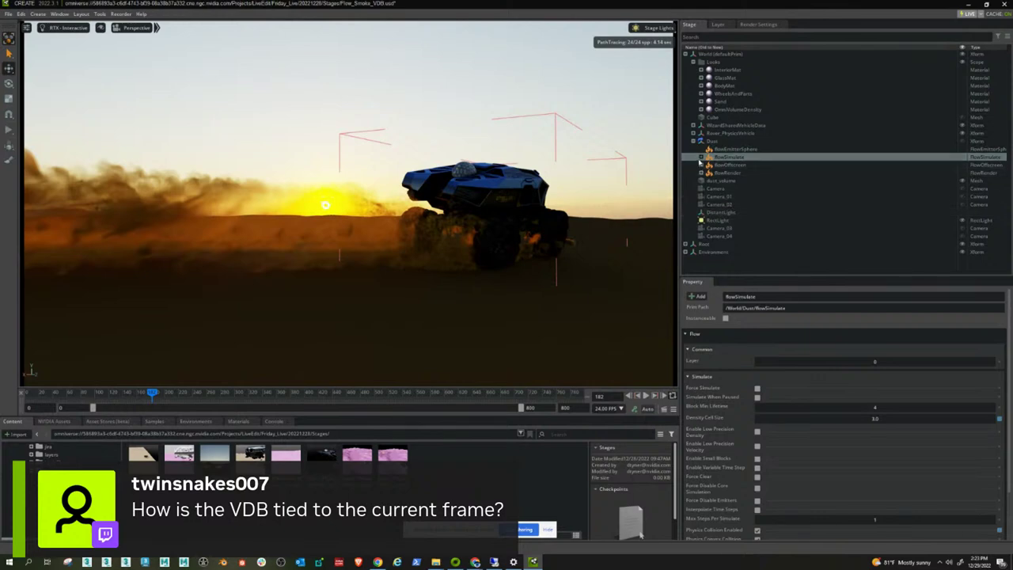
pyautogui.click(701, 157)
pyautogui.click(739, 196)
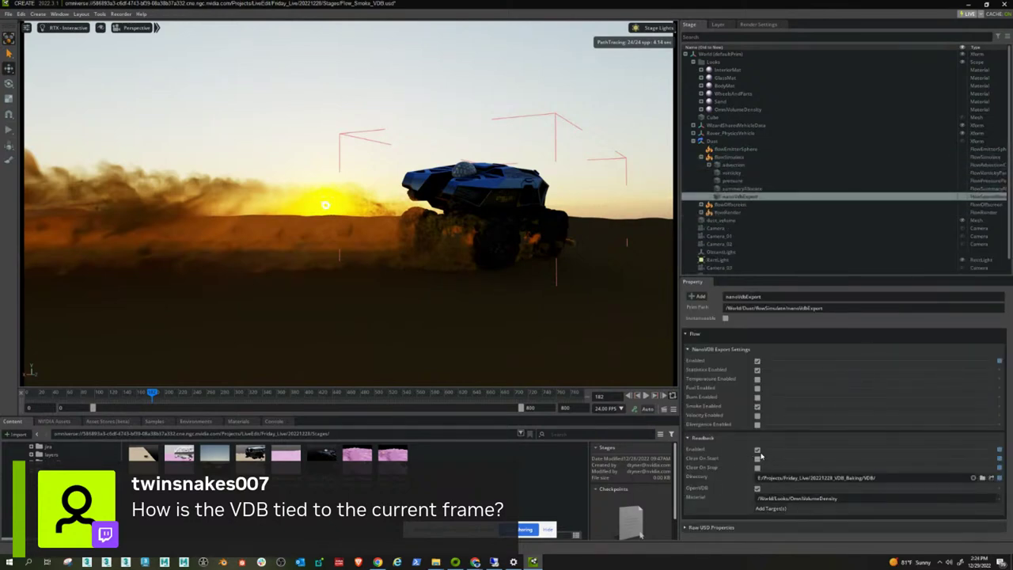
# Save the selected OmniVolumeDensity material as VolumeMaterial in USD format in the Stages folder.
pyautogui.click(736, 110)
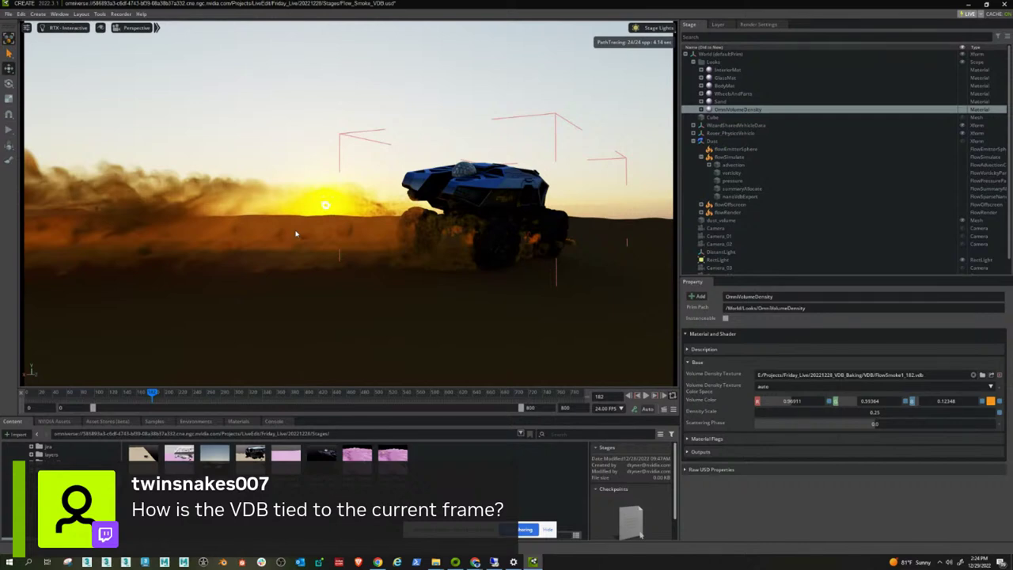
pyautogui.rightClick(755, 112)
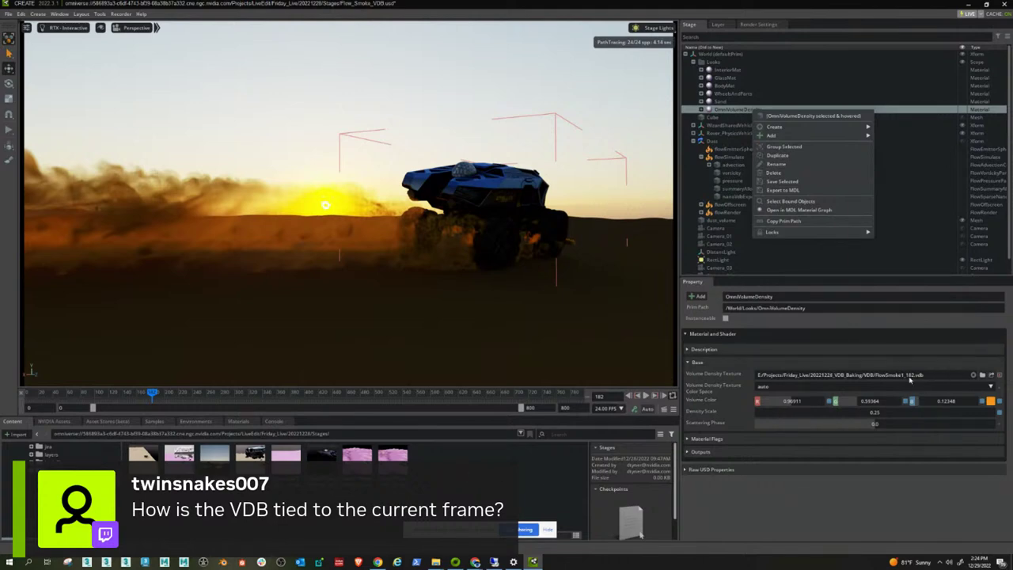
pyautogui.click(803, 523)
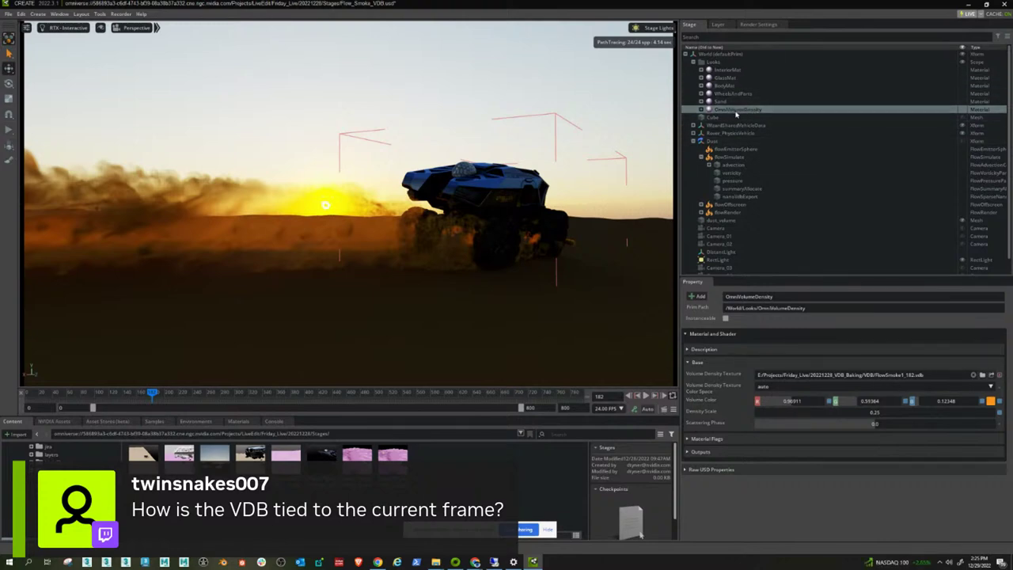
pyautogui.rightClick(734, 114)
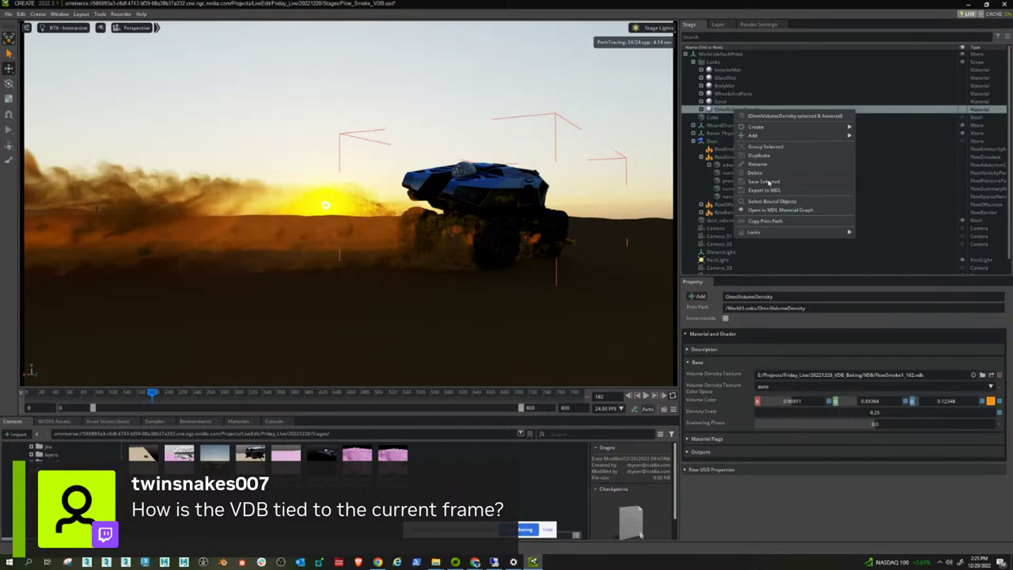
pyautogui.click(766, 182)
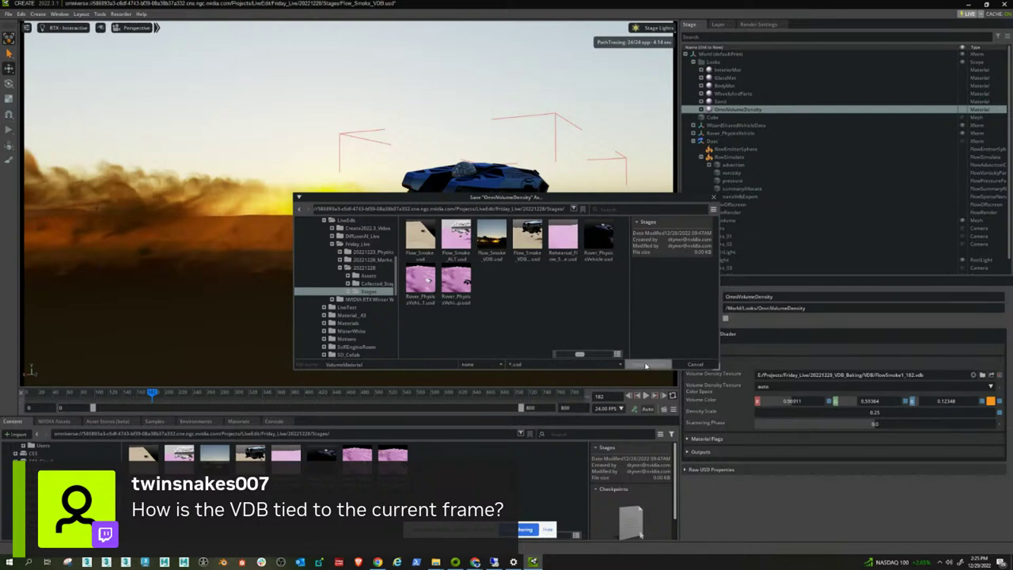
pyautogui.click(646, 365)
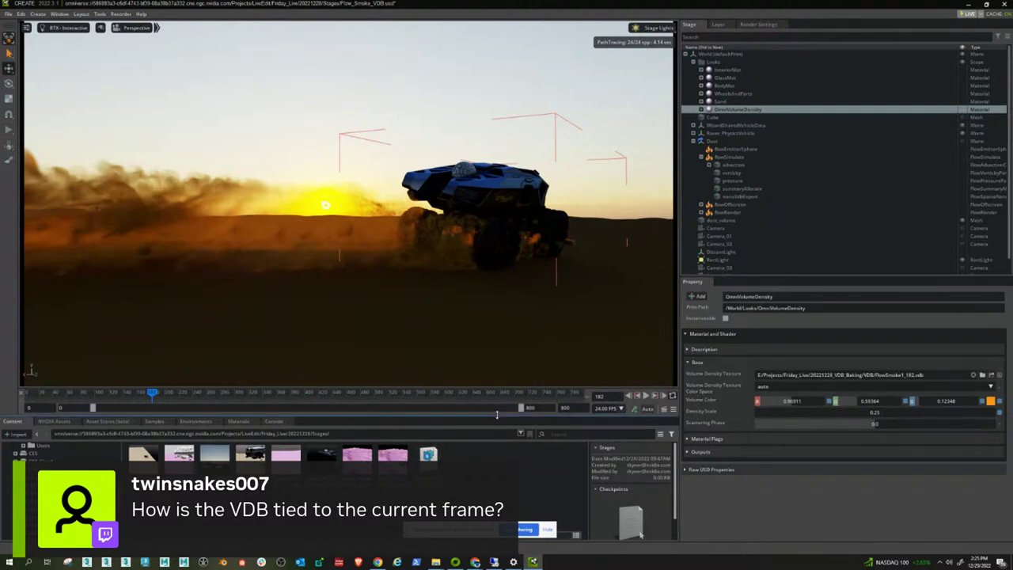
# Open VolumeMaterial.usd as text in Visual Studio Code, cancel the failed installation, and examine the volume_density_texture.timeSamples entries before minimizing the editor.
pyautogui.moveTo(497, 415); pyautogui.dragTo(497, 353)
pyautogui.rightClick(427, 390)
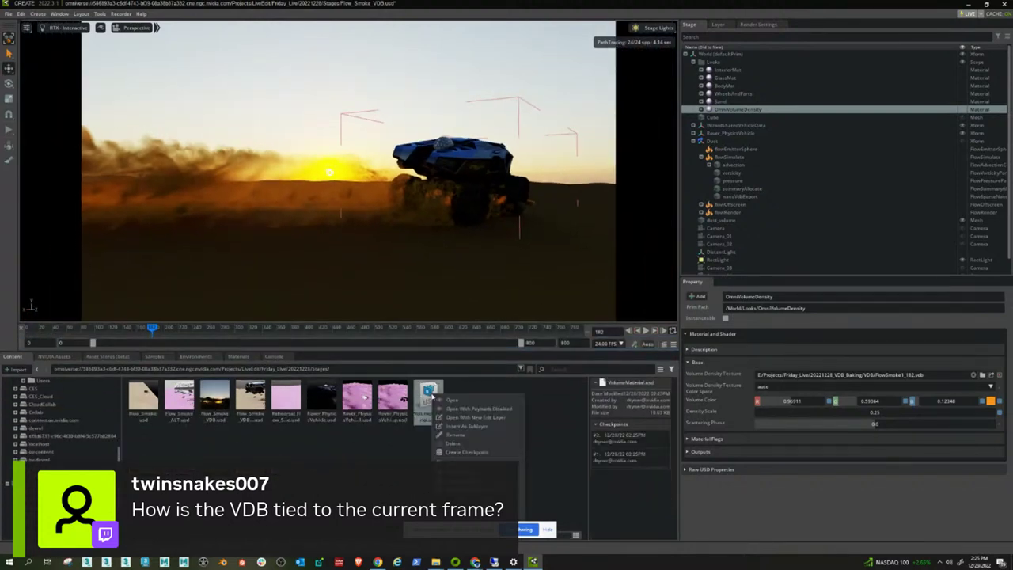
pyautogui.press('Escape')
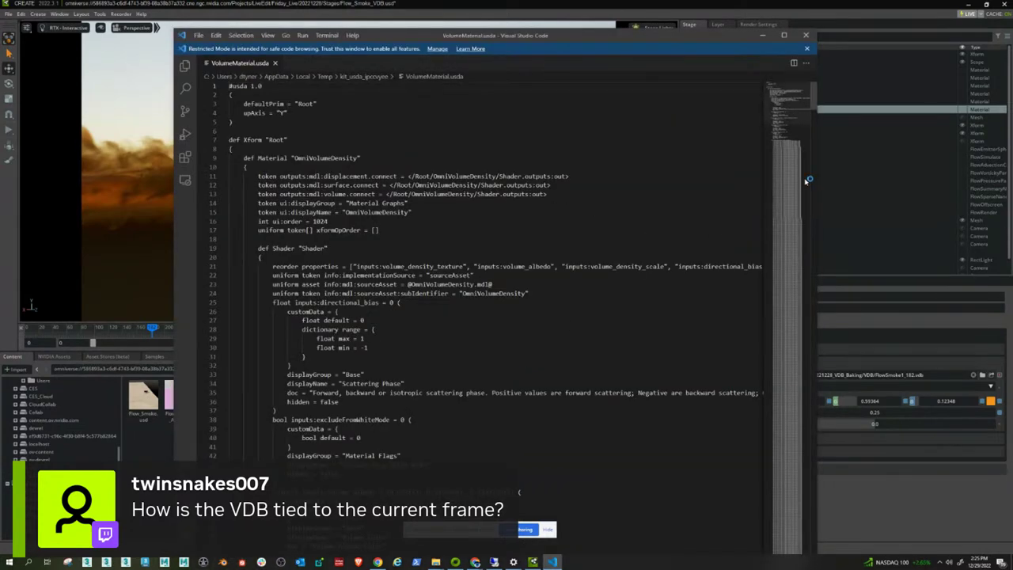
pyautogui.scroll(-4, 816, 111)
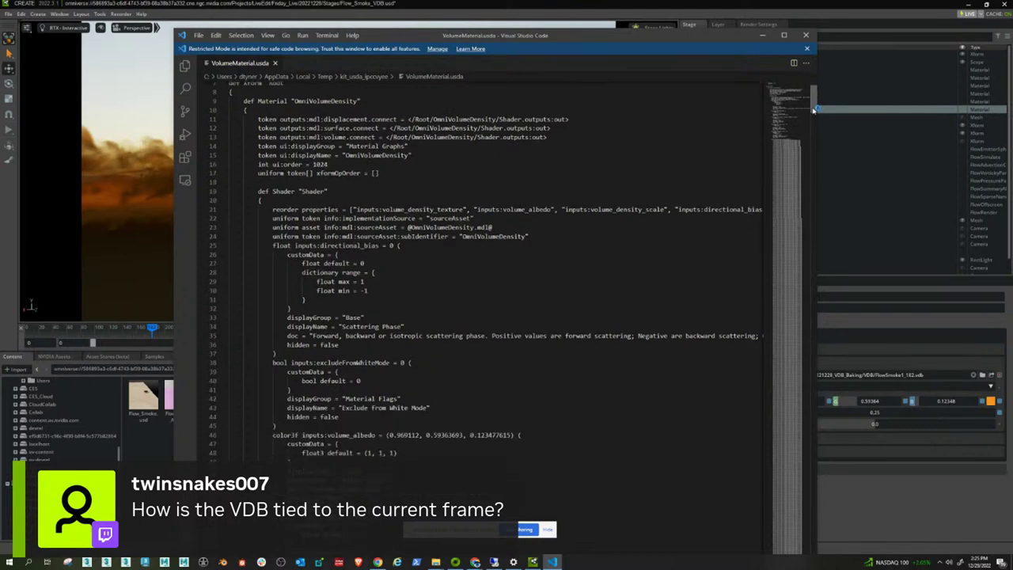
pyautogui.scroll(-15, 816, 114)
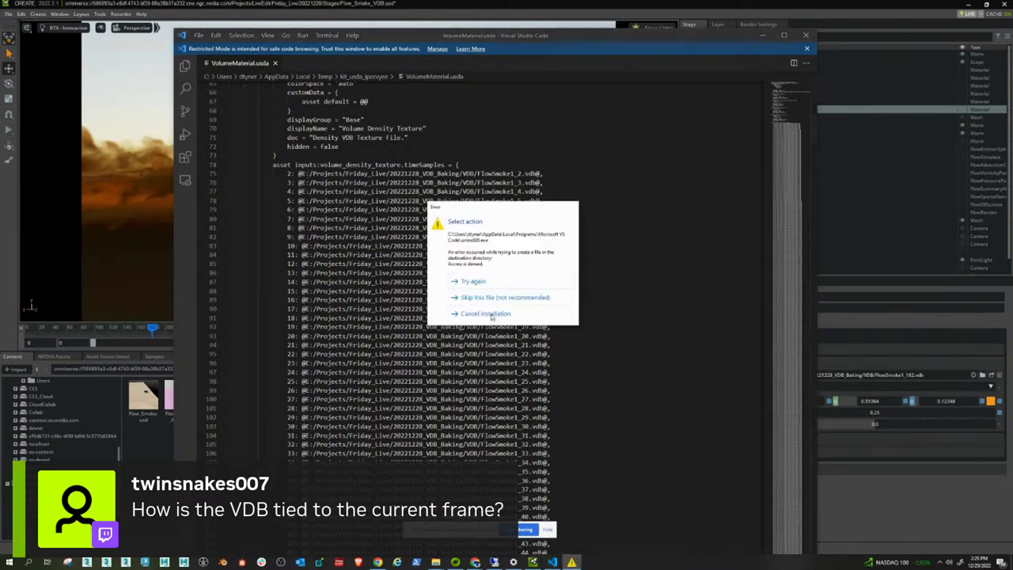
pyautogui.click(490, 315)
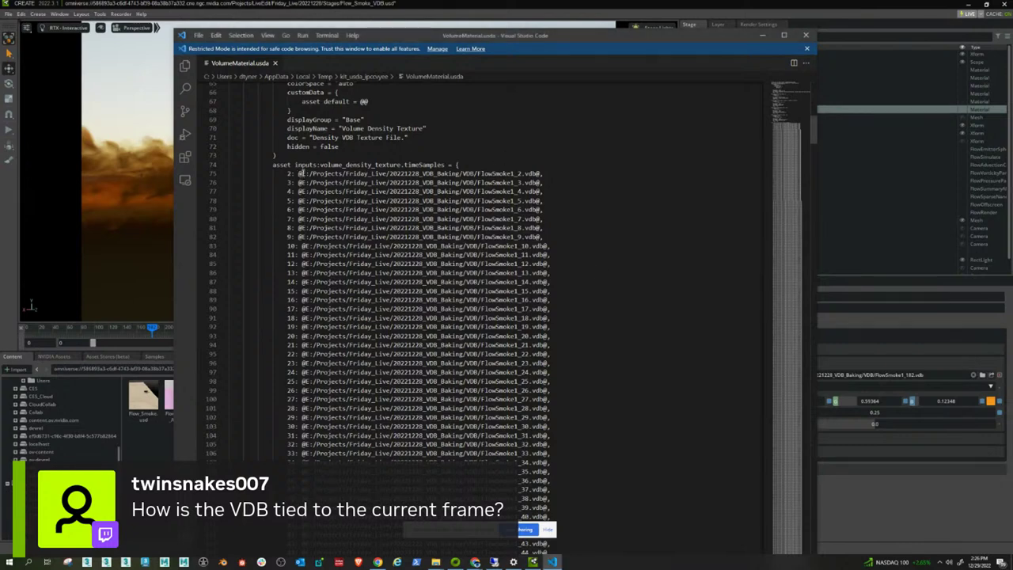
pyautogui.click(763, 36)
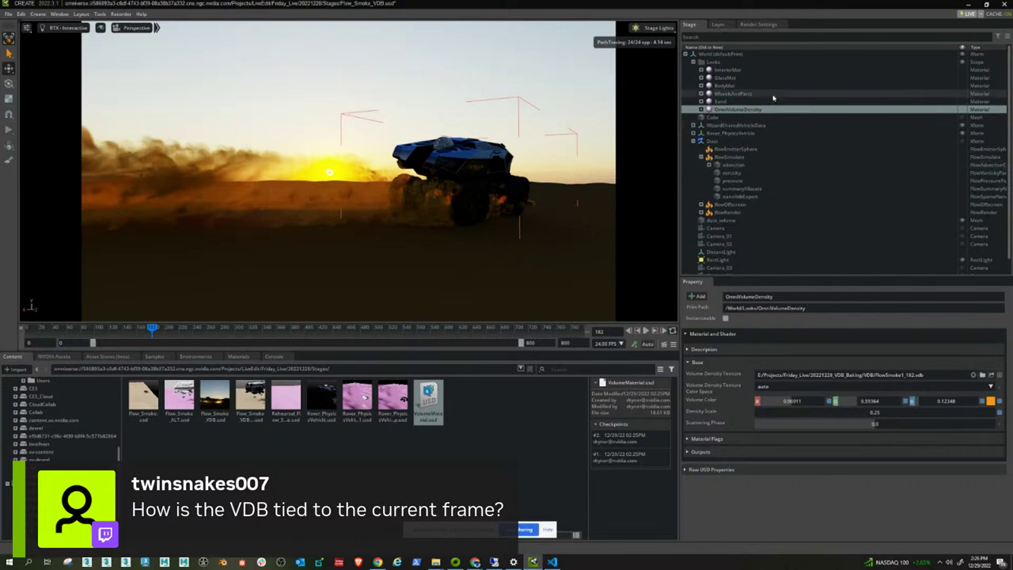
pyautogui.scroll(-1, 788, 231)
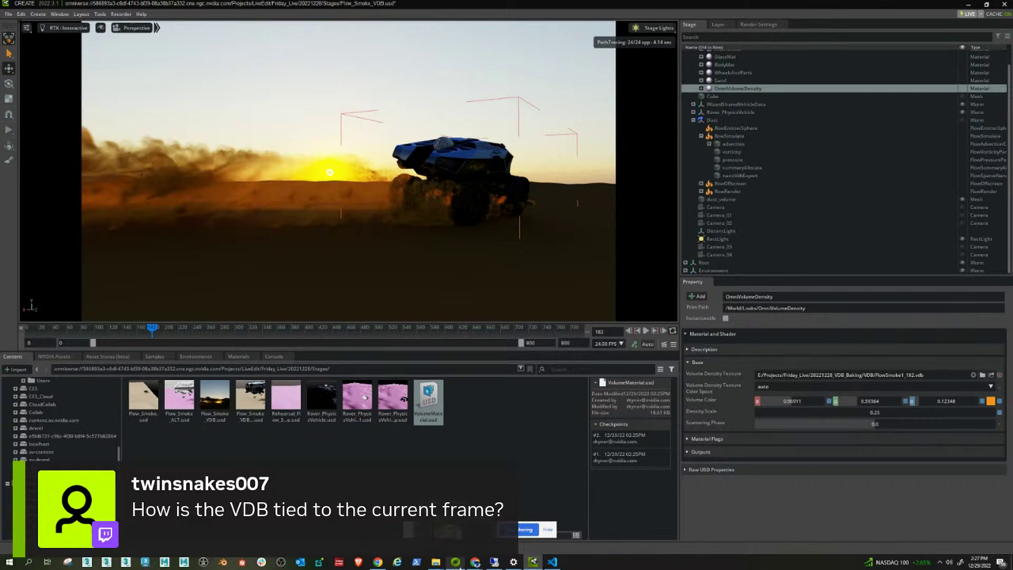
# Switch to Omniverse Launcher and look through the apps in the Exchange and the Library.
pyautogui.click(456, 563)
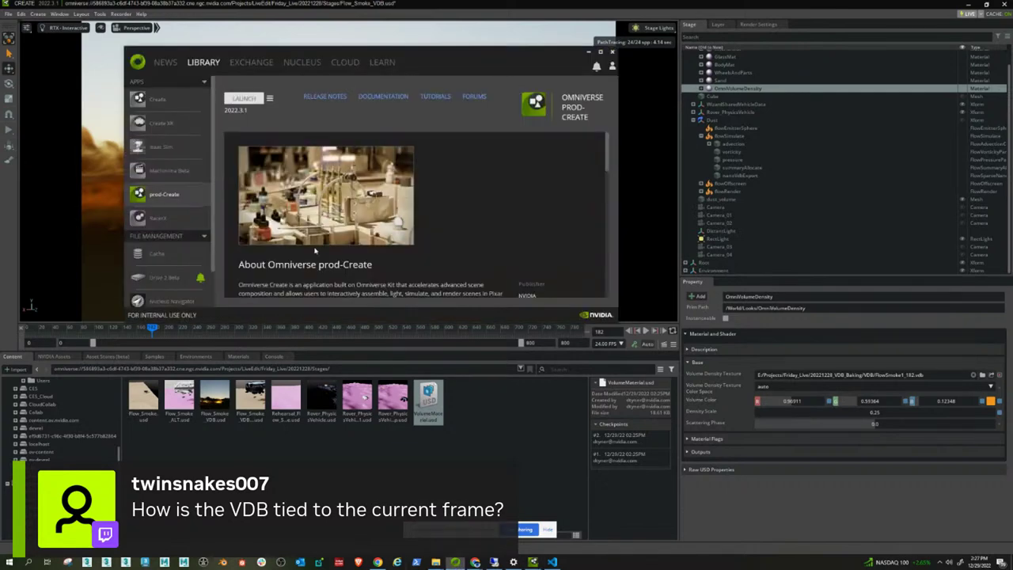
pyautogui.moveTo(428, 62); pyautogui.dragTo(454, 89)
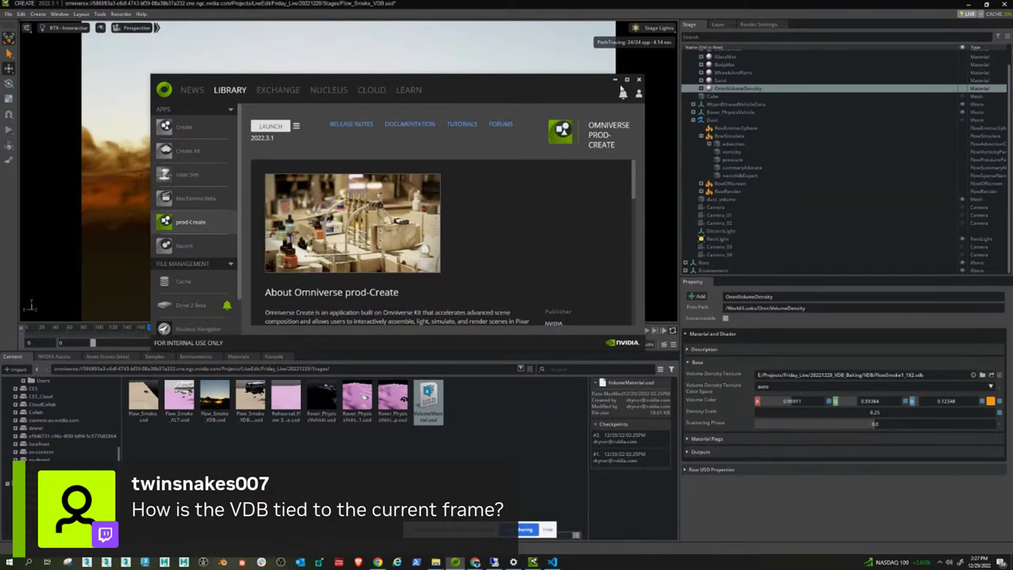
pyautogui.click(277, 90)
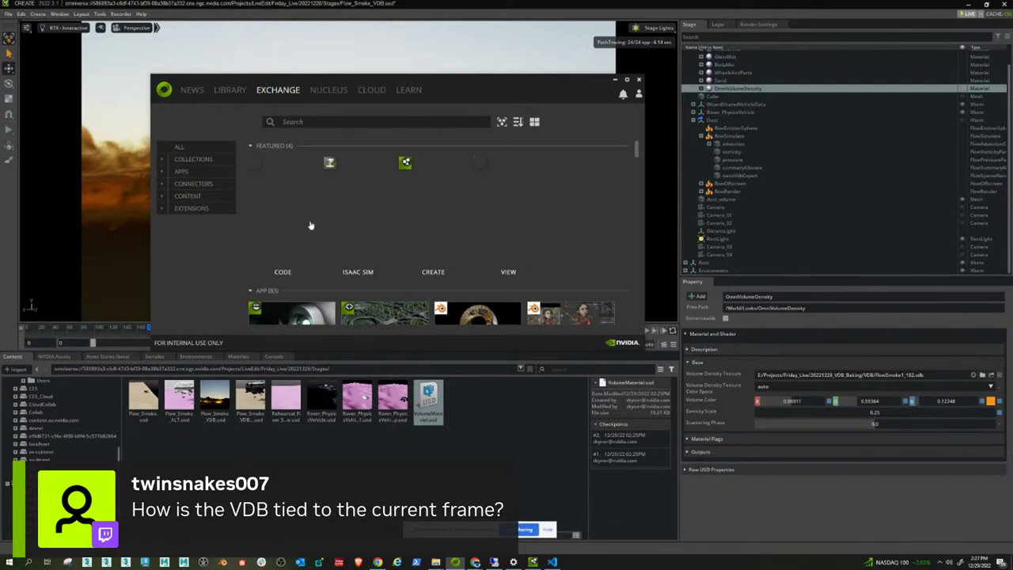
pyautogui.scroll(-5, 333, 263)
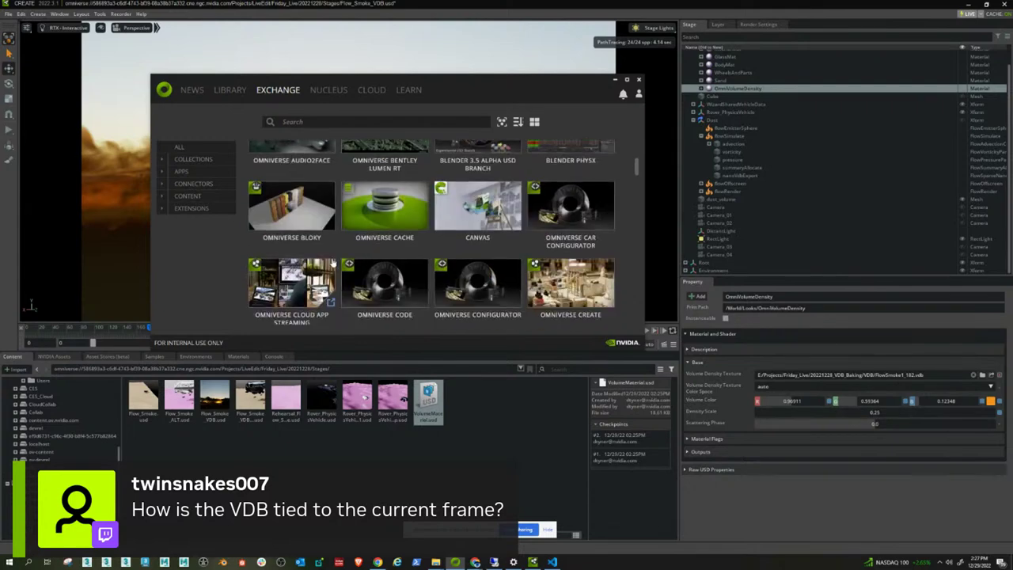
pyautogui.click(229, 90)
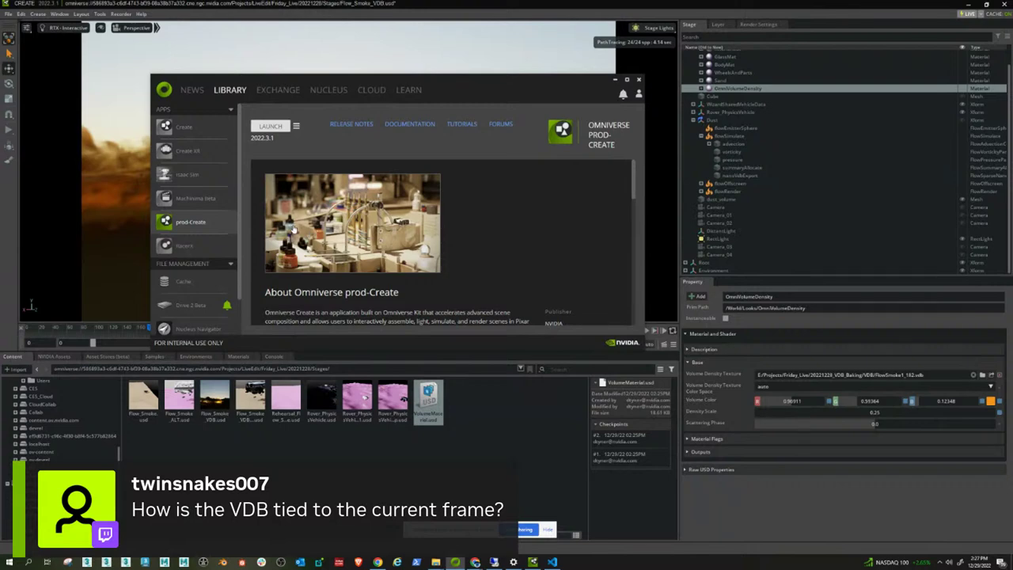
pyautogui.scroll(-1, 202, 242)
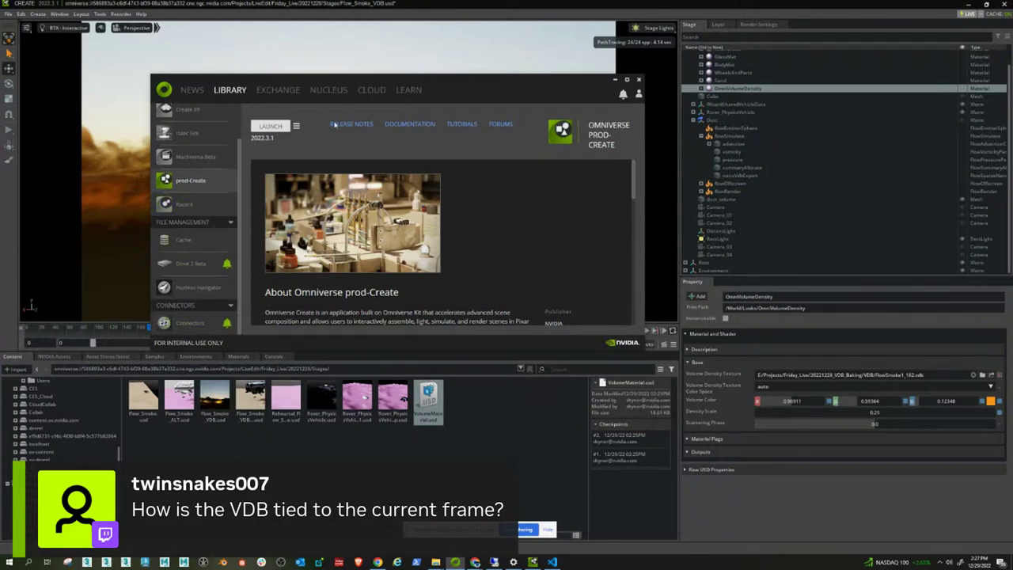
# Browse the Connectors category of the Launcher's Exchange, then minimize the Launcher.
pyautogui.click(278, 89)
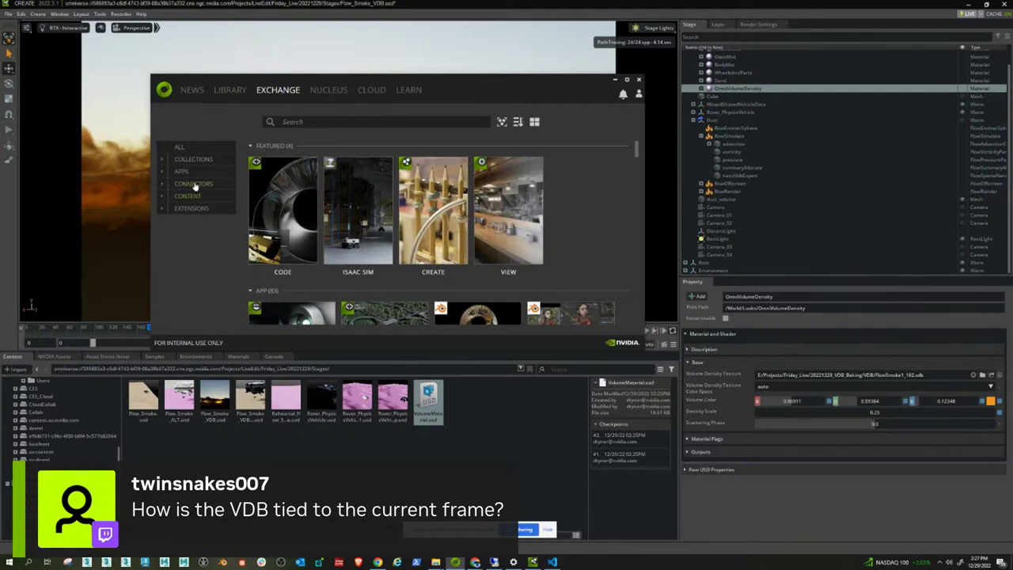
pyautogui.click(193, 184)
pyautogui.scroll(-5, 431, 250)
pyautogui.scroll(-10, 432, 251)
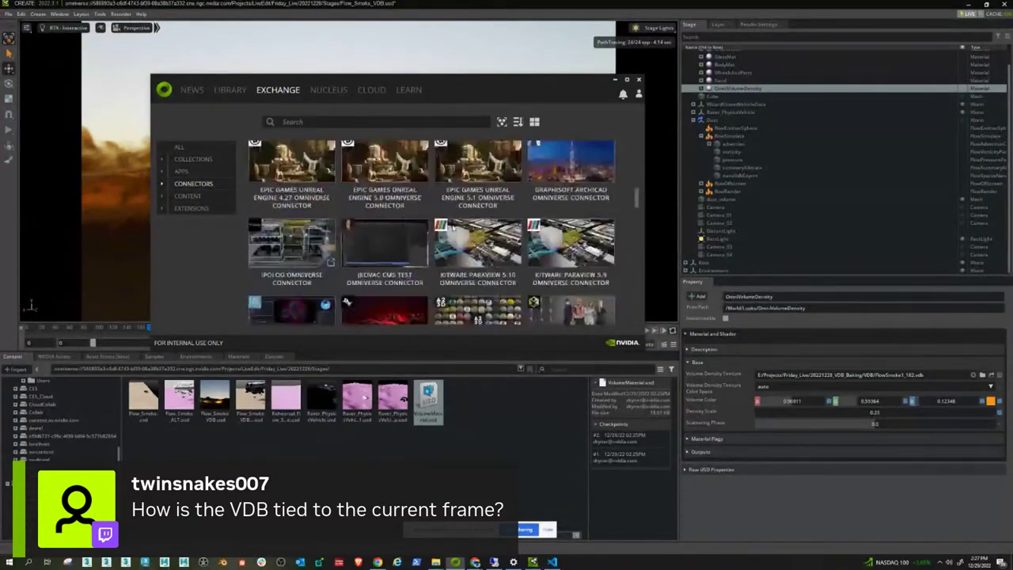
pyautogui.click(616, 81)
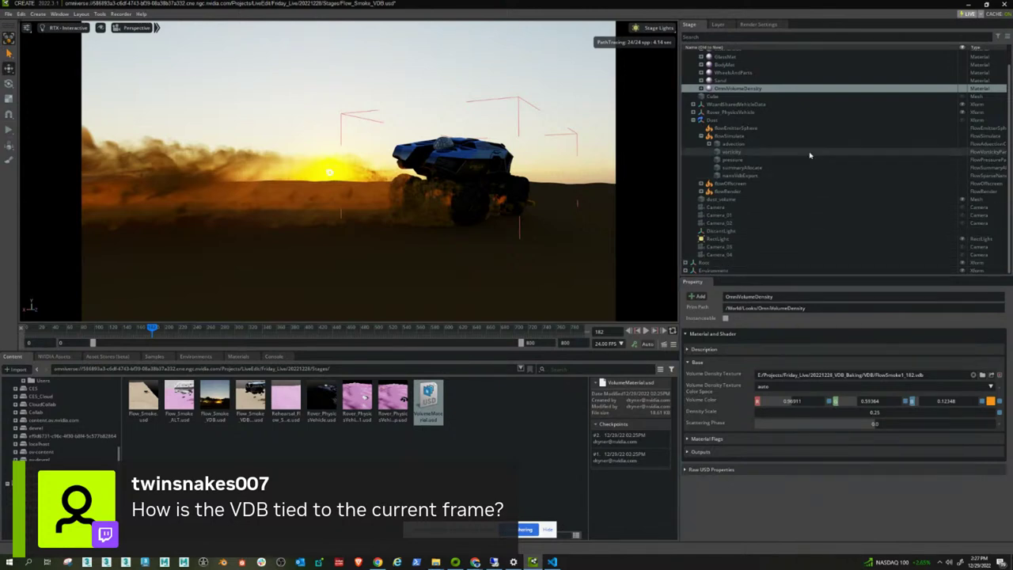
# Hide the dust_volume mesh and turn the view to show the rover on the sand dunes.
pyautogui.click(541, 209)
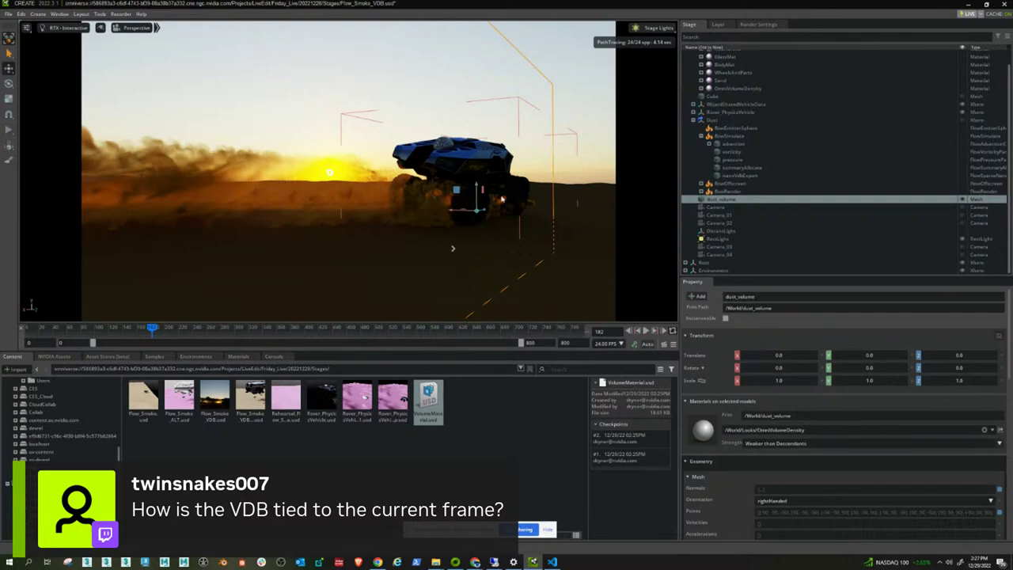
pyautogui.click(964, 201)
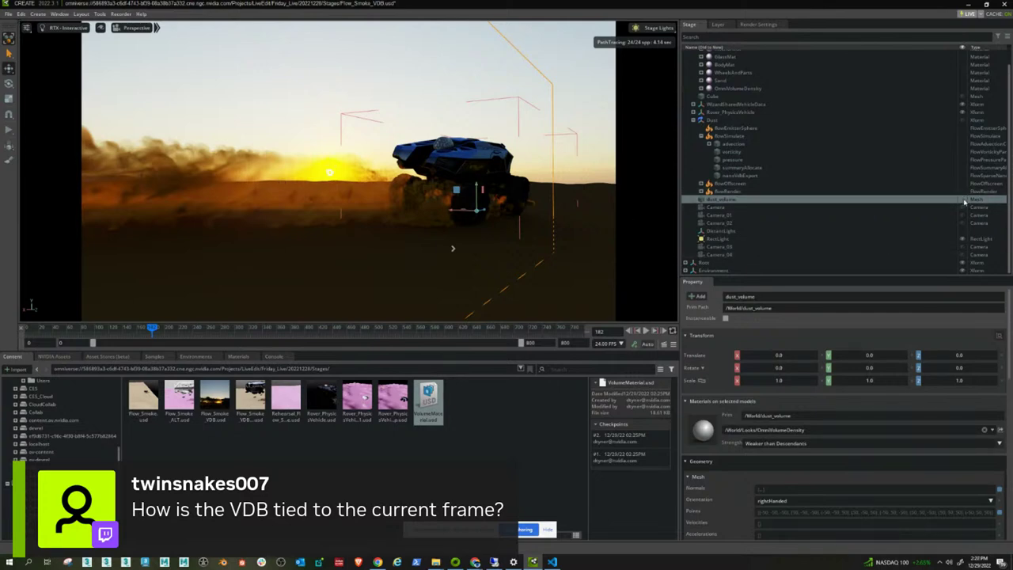
pyautogui.click(369, 211)
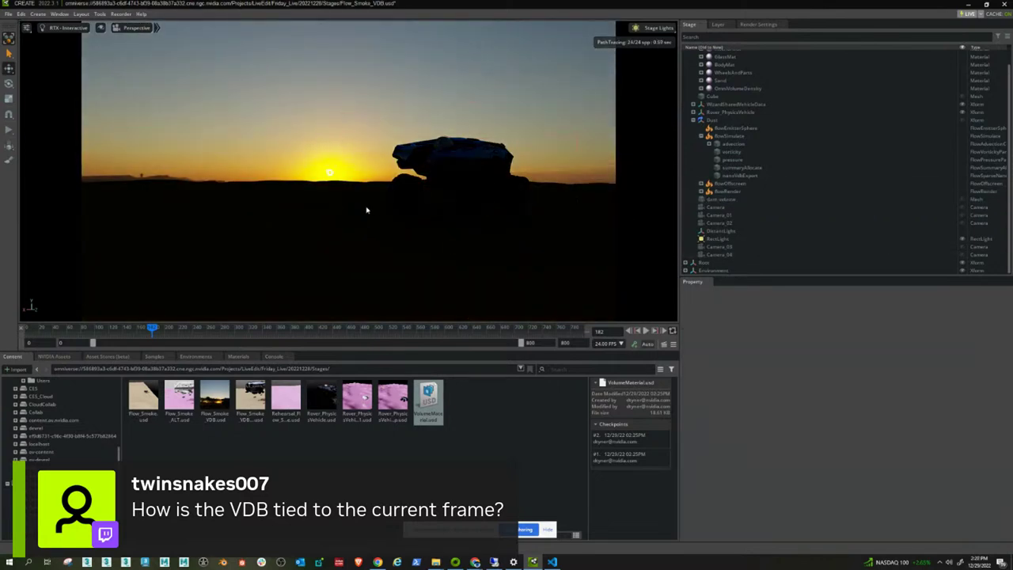
pyautogui.moveTo(362, 207); pyautogui.dragTo(589, 250, button='right')
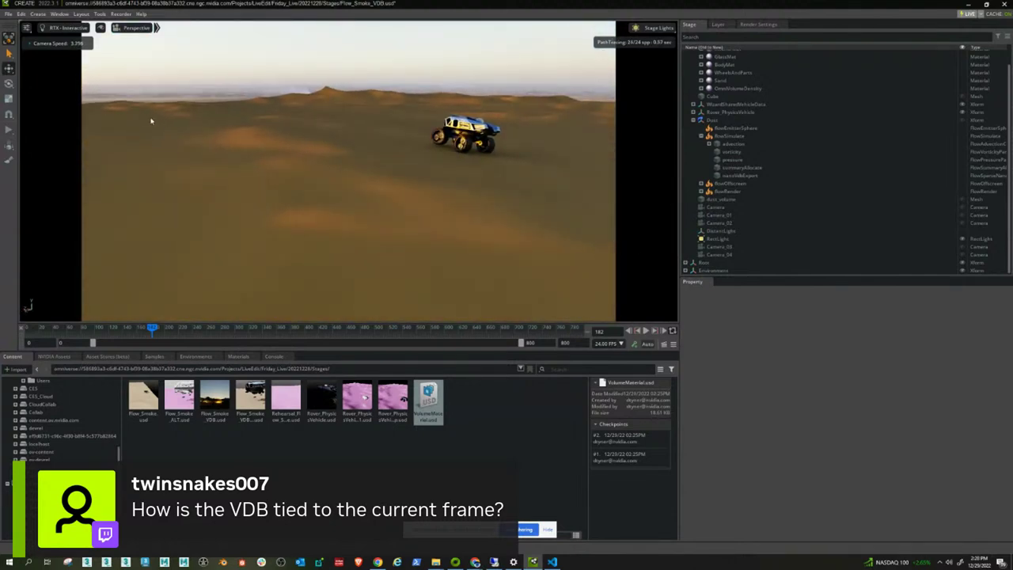
# Examine the layer path and metadata of the Terrain.usd sublayer inside the Rover_PhysicsVehicle_Anim01.usd layer.
pyautogui.click(718, 24)
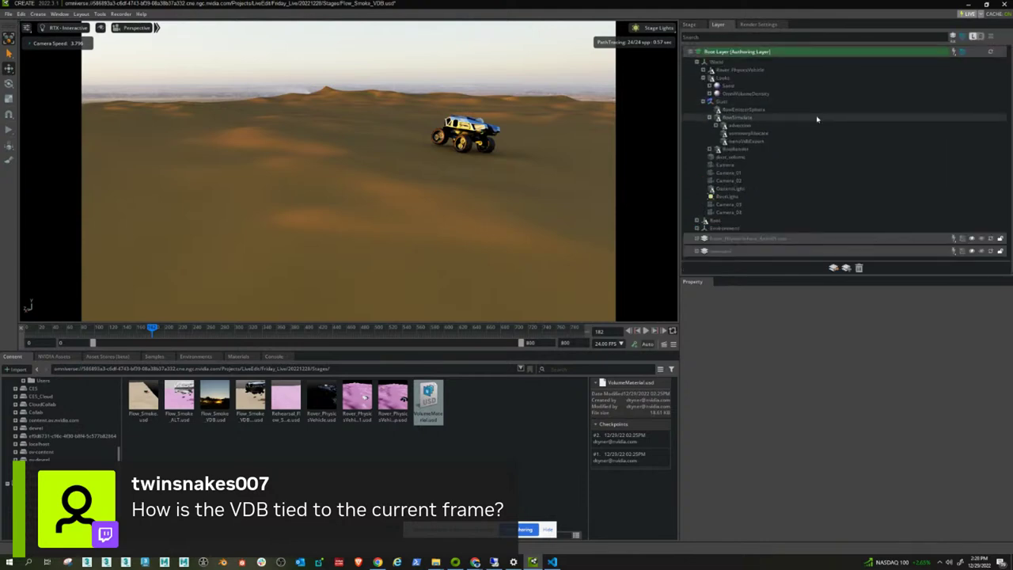
pyautogui.click(697, 240)
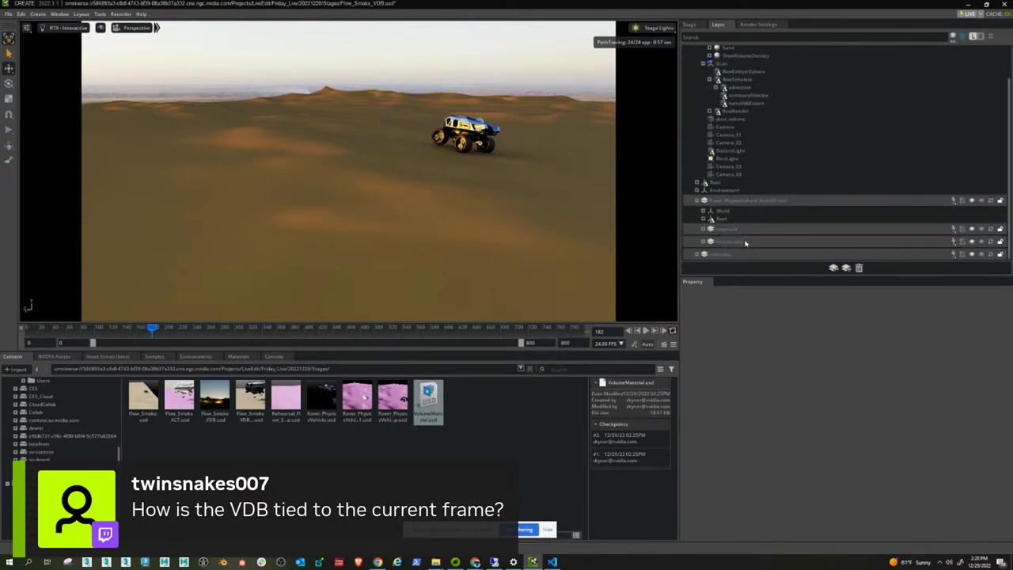
pyautogui.click(745, 243)
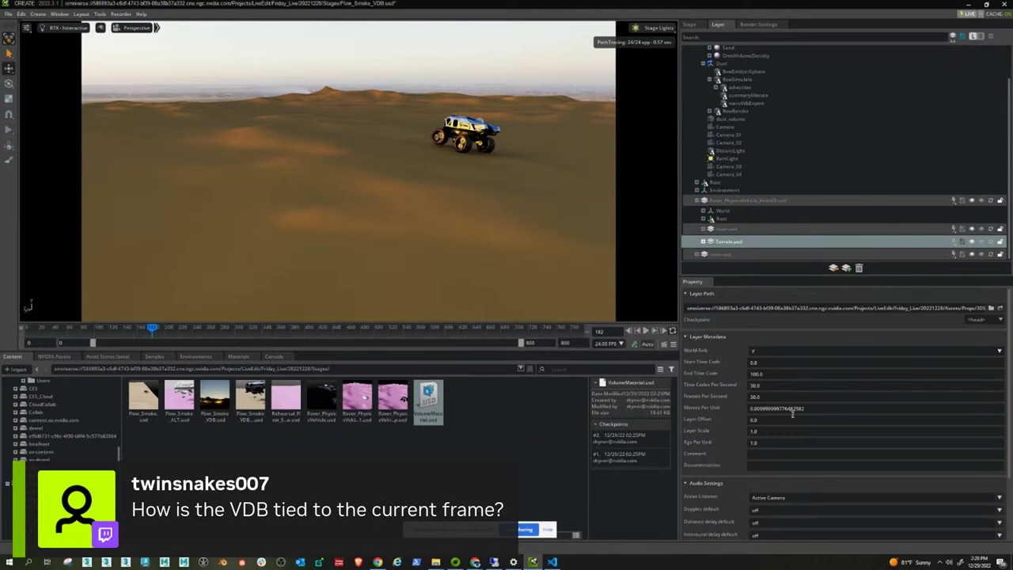
pyautogui.moveTo(679, 238); pyautogui.dragTo(610, 238)
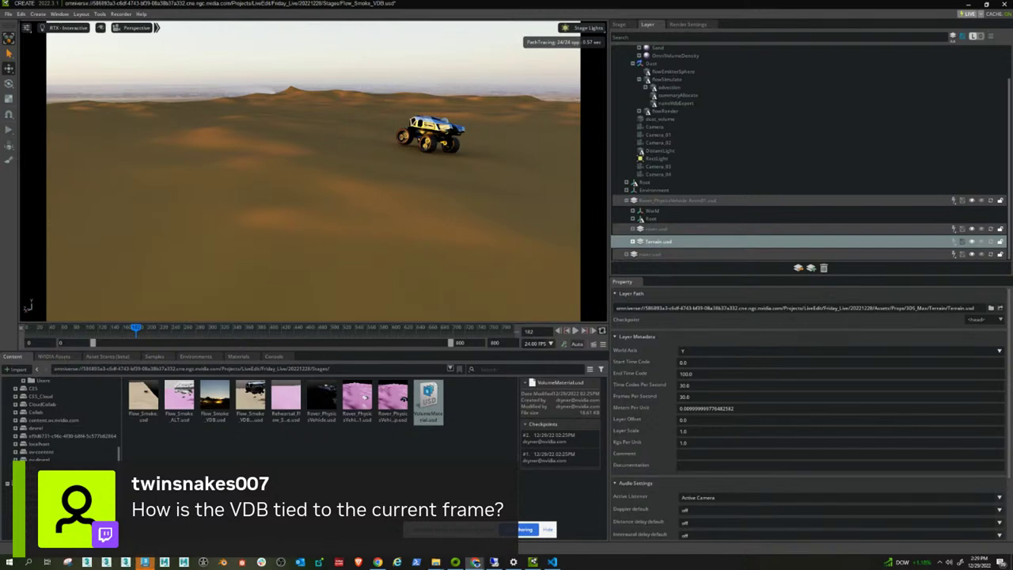
# Bring up 3ds Max and resize the Create window so both applications are visible beside each other.
pyautogui.click(475, 562)
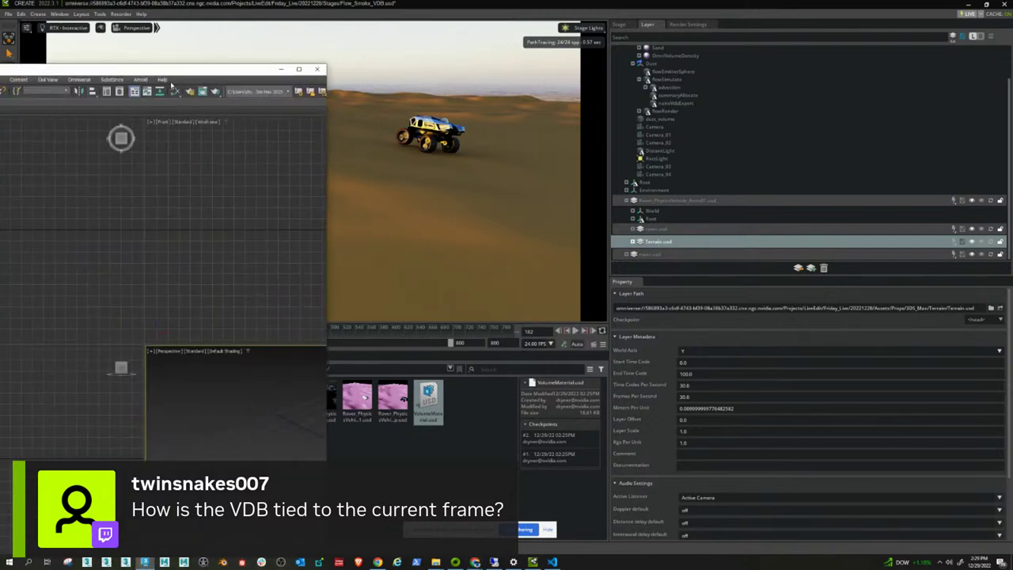
pyautogui.moveTo(274, 123); pyautogui.dragTo(125, 80)
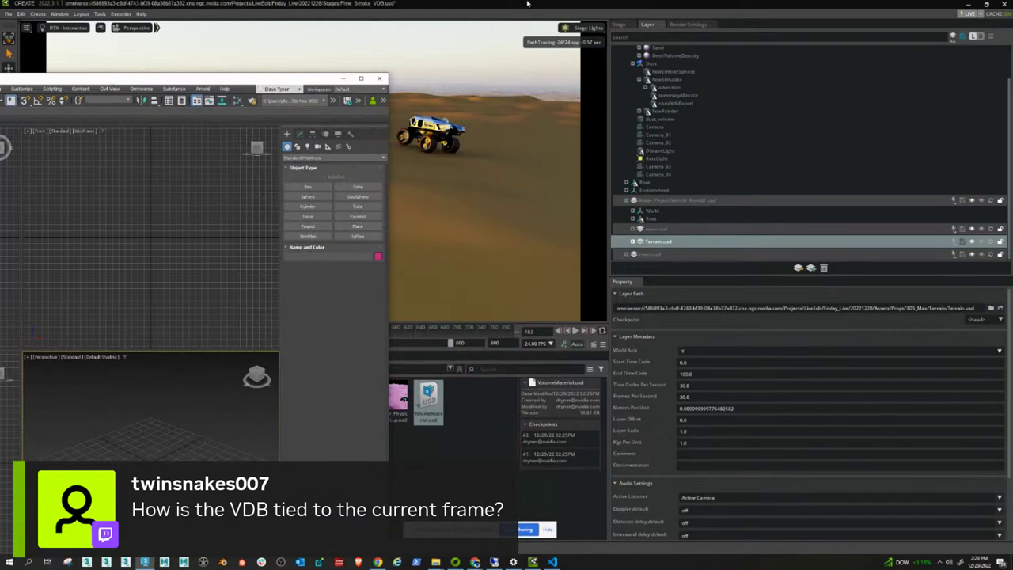
pyautogui.moveTo(478, 13); pyautogui.dragTo(1012, 127)
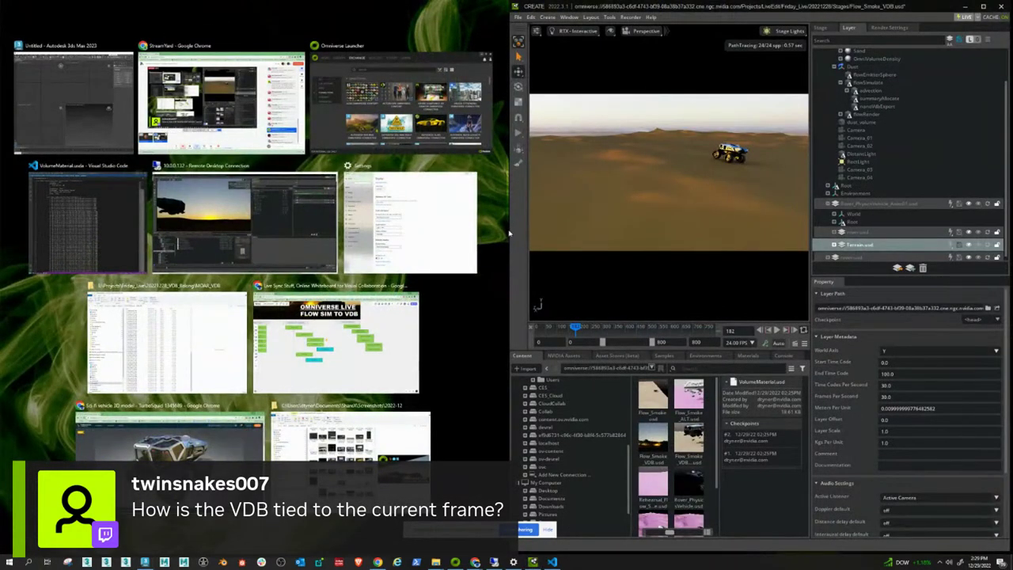
pyautogui.moveTo(511, 235); pyautogui.dragTo(269, 250)
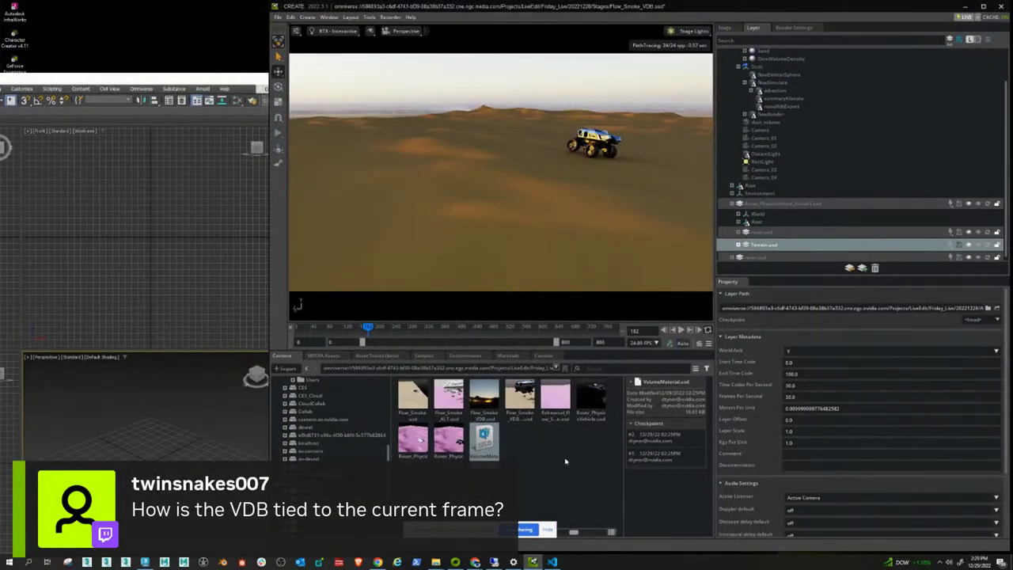
# Show the Stages folder contents as a list and open Rover_PhysicsVehicle_RecPrep.usd.
pyautogui.click(611, 532)
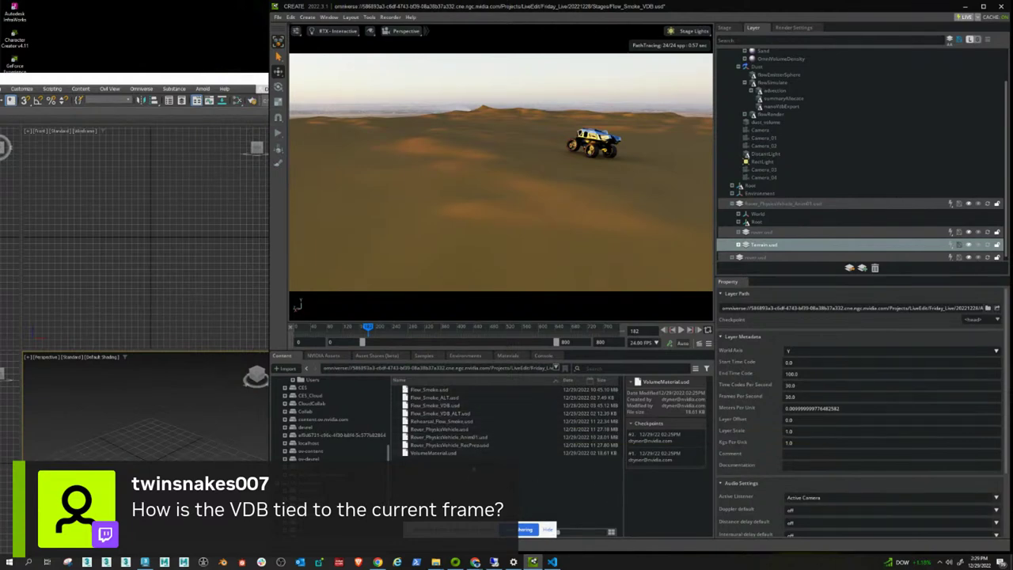
pyautogui.doubleClick(459, 446)
pyautogui.click(641, 292)
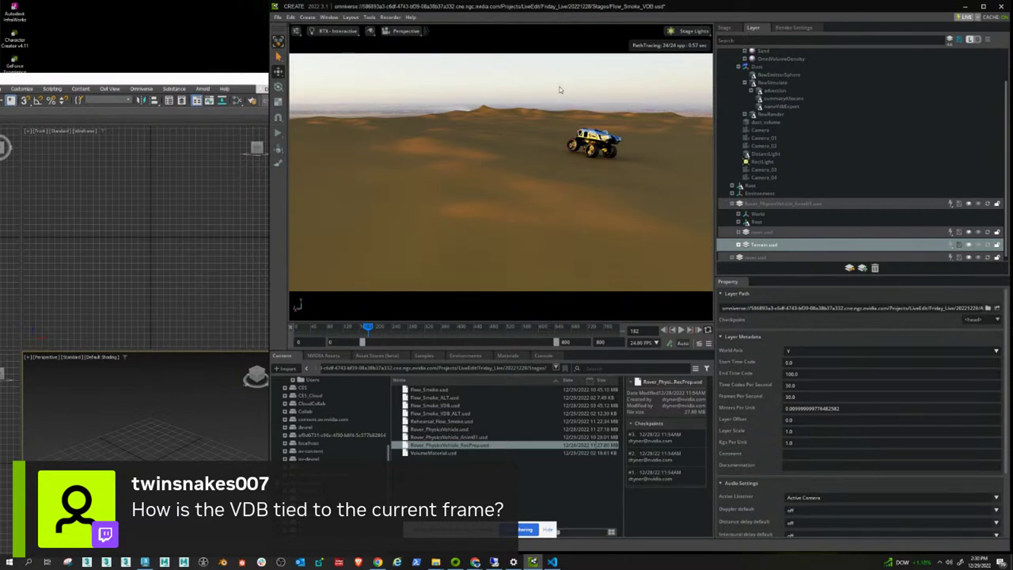
# Arrange 3ds Max and Create side by side in equal halves and maximize the 3ds Max Perspective viewport.
pyautogui.click(185, 82)
pyautogui.moveTo(186, 82); pyautogui.dragTo(529, 7)
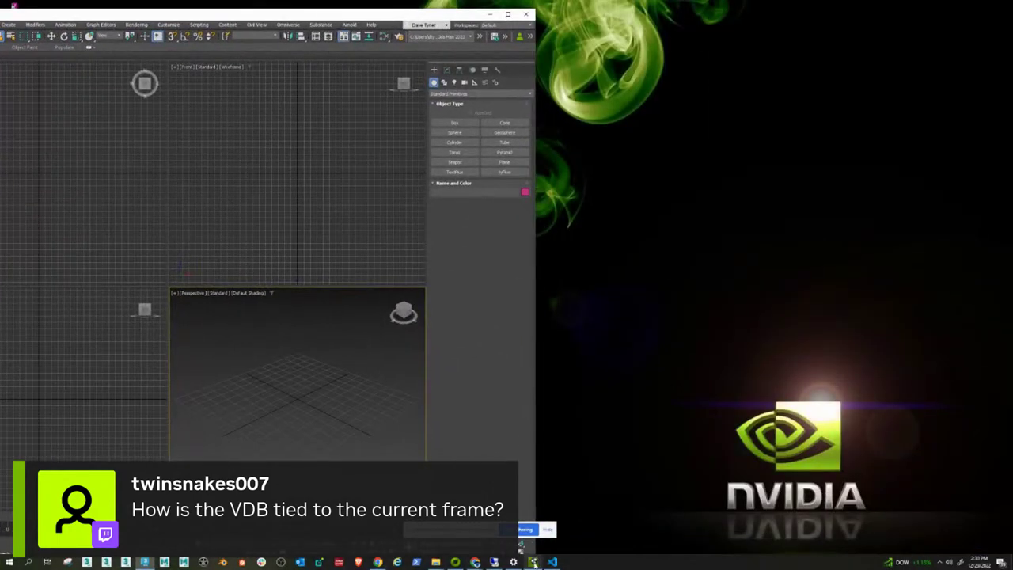
pyautogui.click(533, 562)
pyautogui.moveTo(567, 6); pyautogui.dragTo(1012, 8)
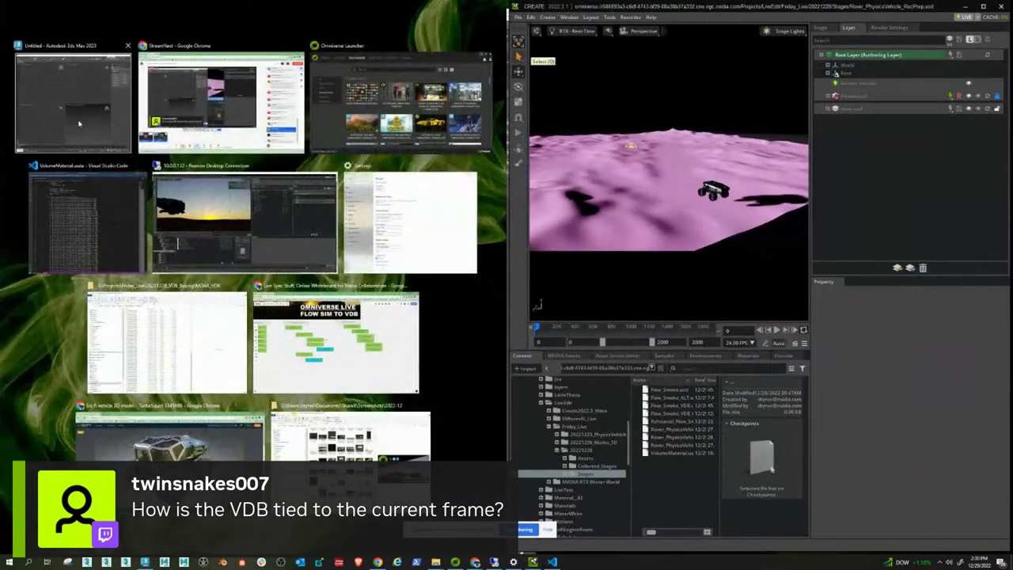
pyautogui.click(78, 122)
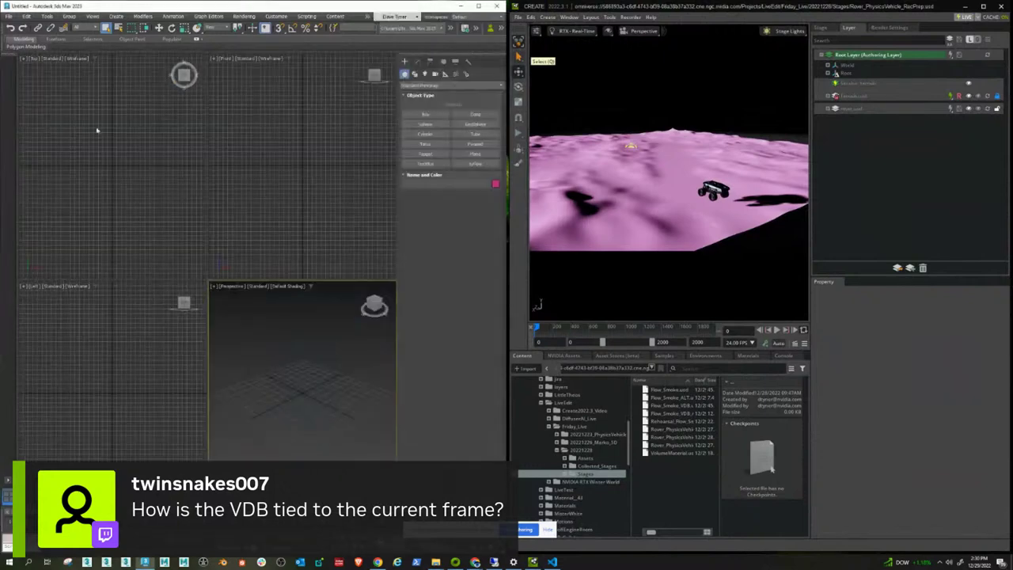
pyautogui.hotkey('alt', 'w')
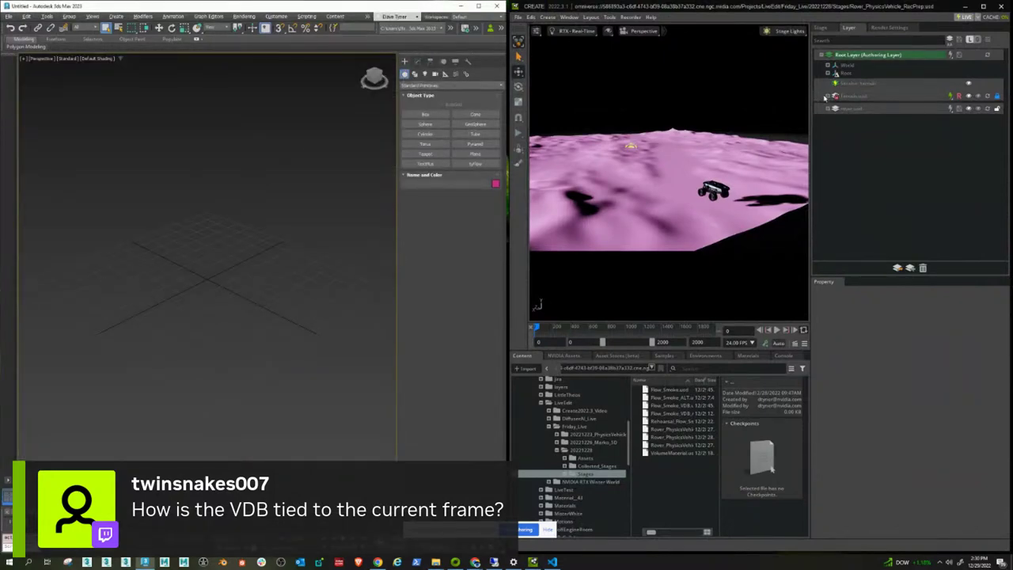
# Leave the live session on the Terrain.usd layer in Create.
pyautogui.click(952, 98)
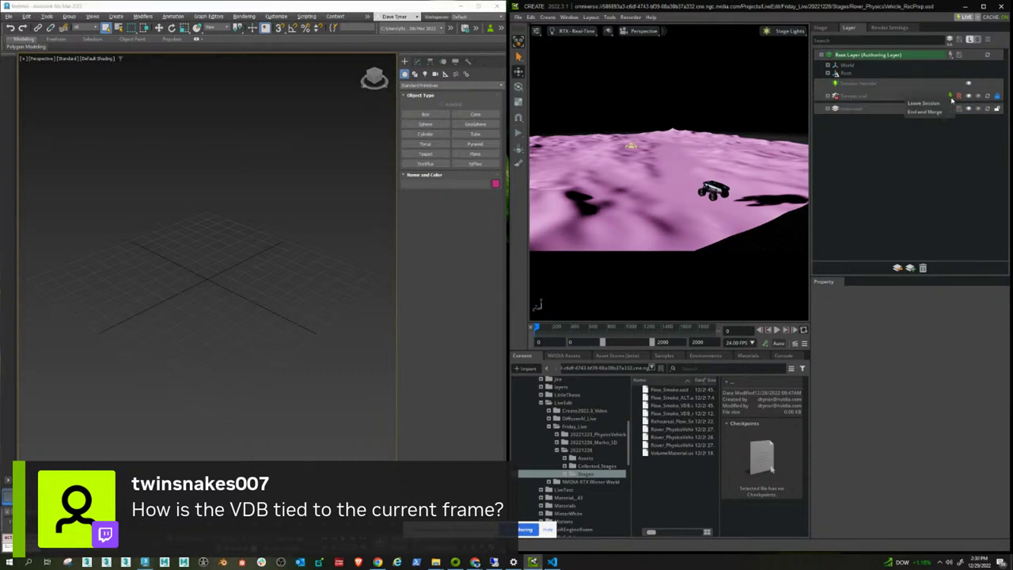
pyautogui.click(809, 111)
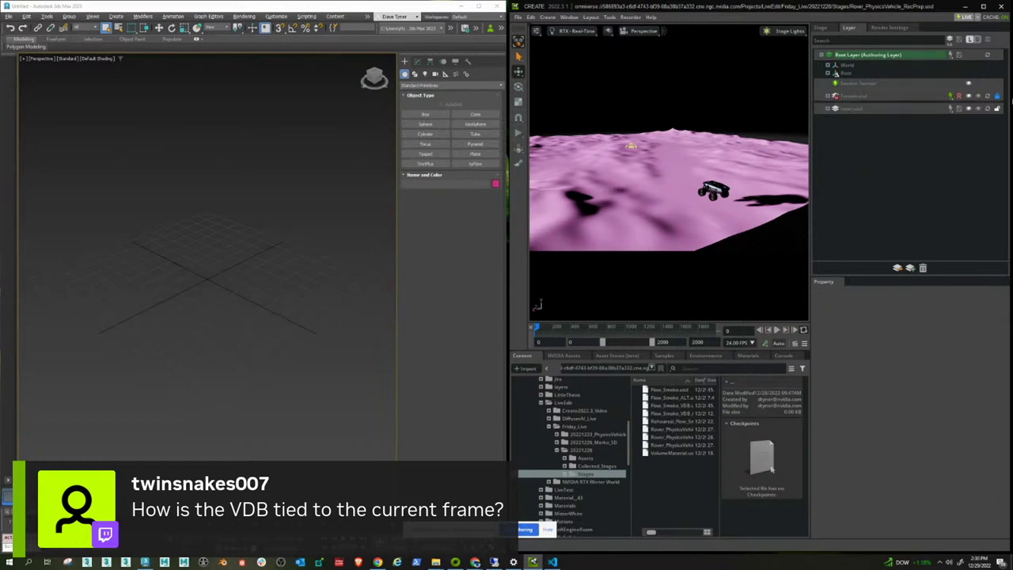
pyautogui.click(952, 97)
pyautogui.click(923, 103)
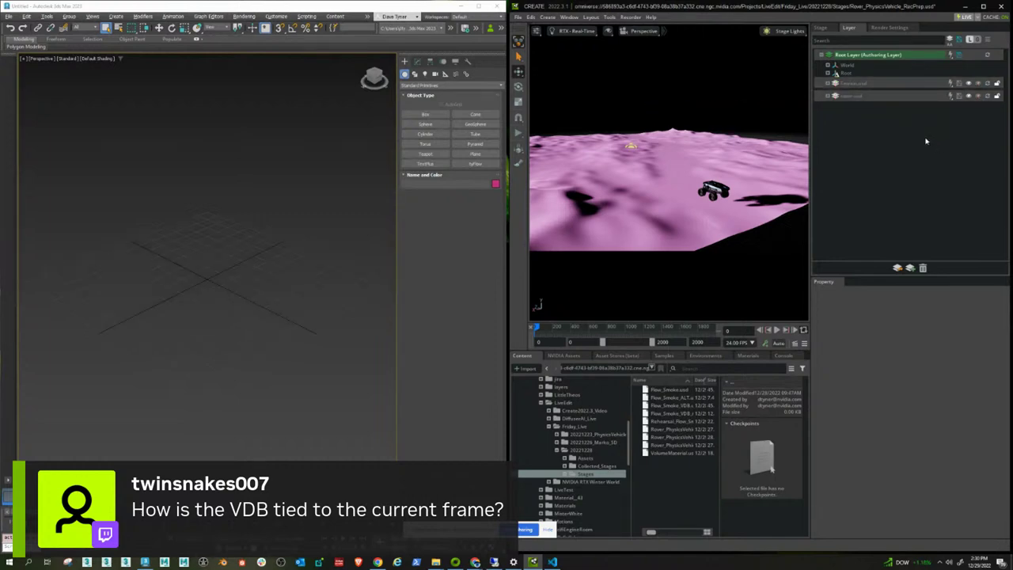
# Remove the Terrain.usd layer from the Rover_PhysicsVehicle_RecPrep stage.
pyautogui.rightClick(877, 85)
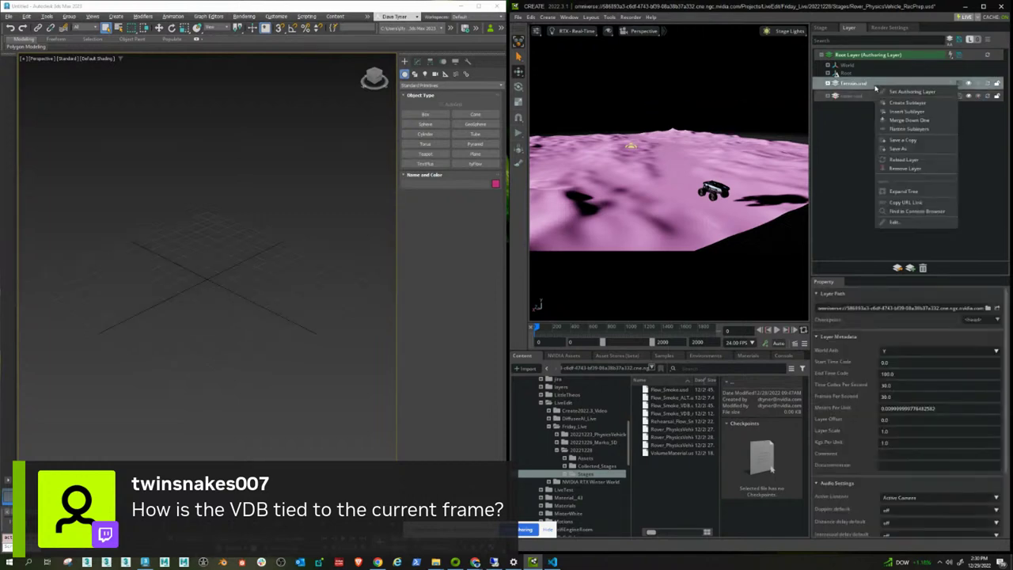
pyautogui.click(904, 168)
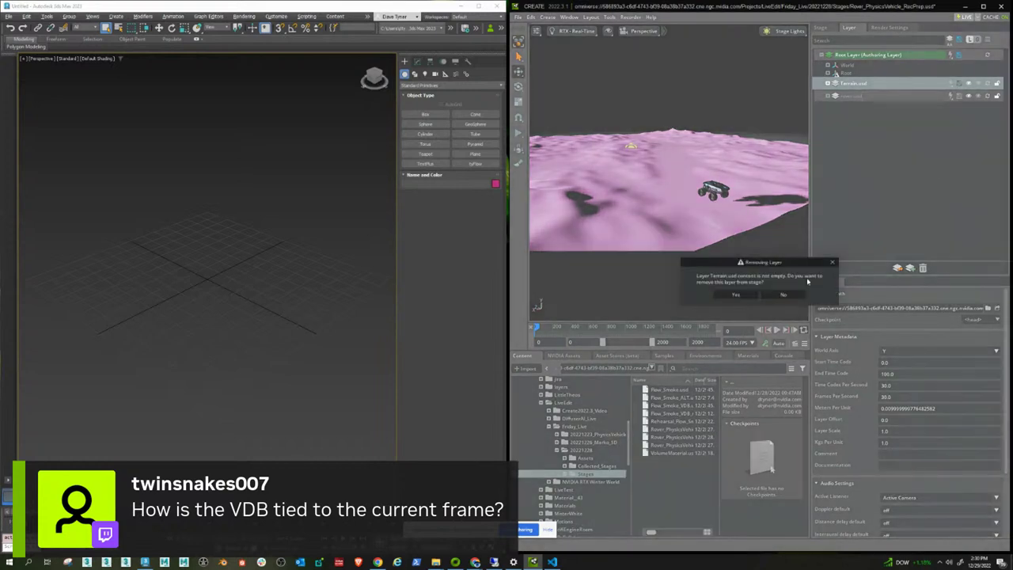
pyautogui.click(734, 297)
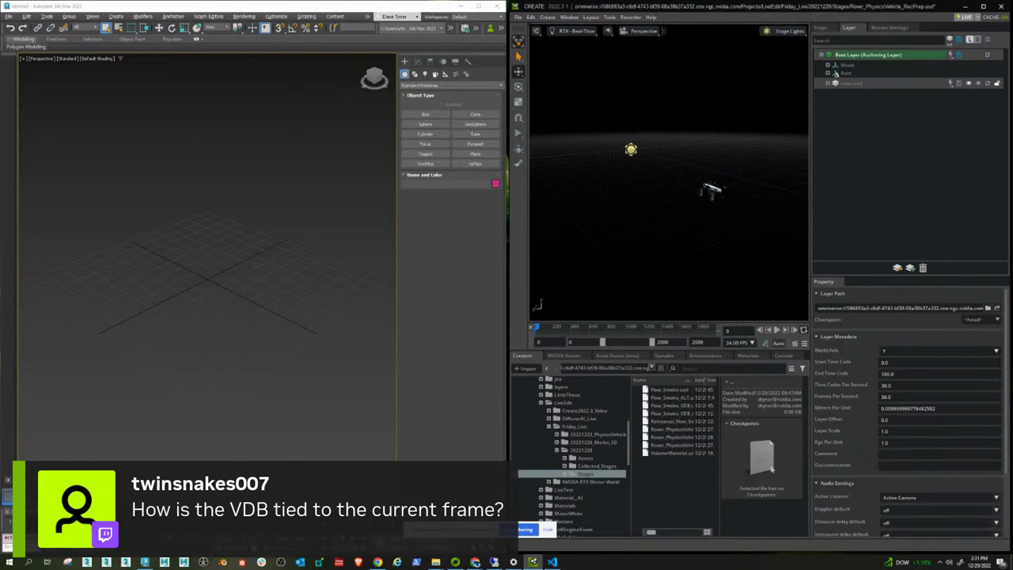
# Create a rectangular plane about 126 cm long and 143 cm wide on the 3ds Max Perspective grid.
pyautogui.click(475, 154)
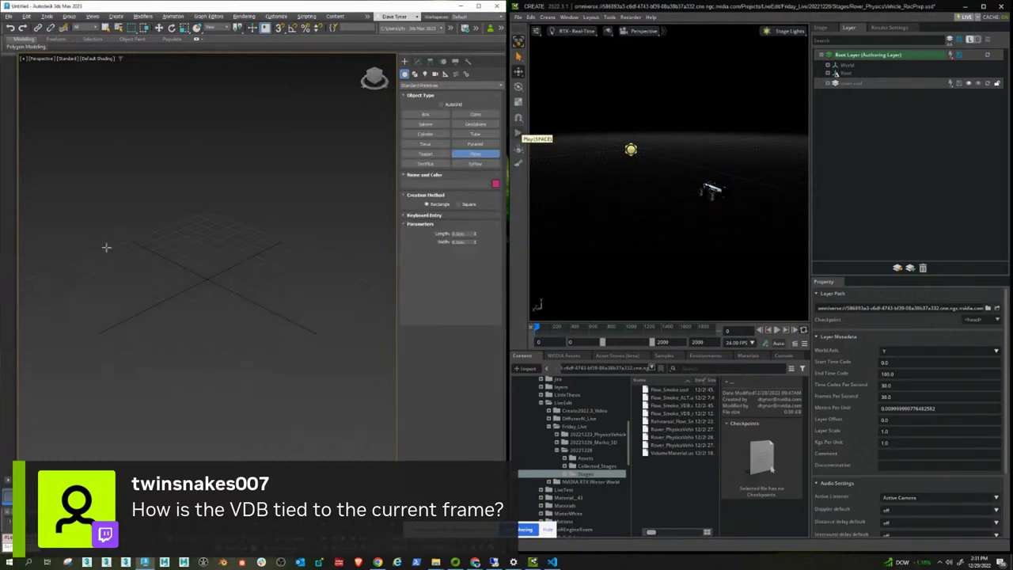
pyautogui.moveTo(36, 271); pyautogui.dragTo(385, 268)
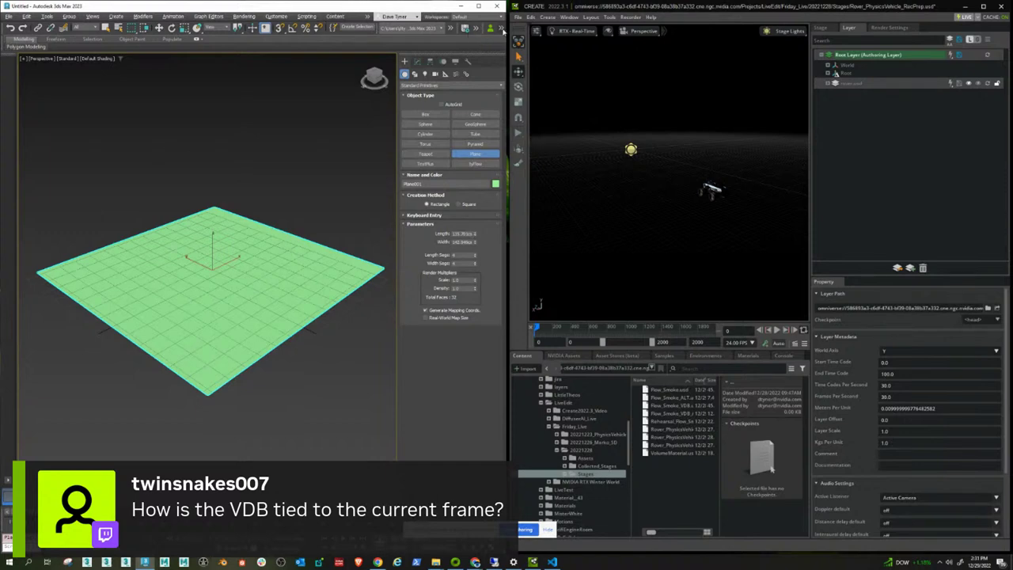
# Export the whole scene to Omniverse as Terrain2.usd in the 3DS_Max Terrain folder, with Root as the default prim.
pyautogui.click(501, 28)
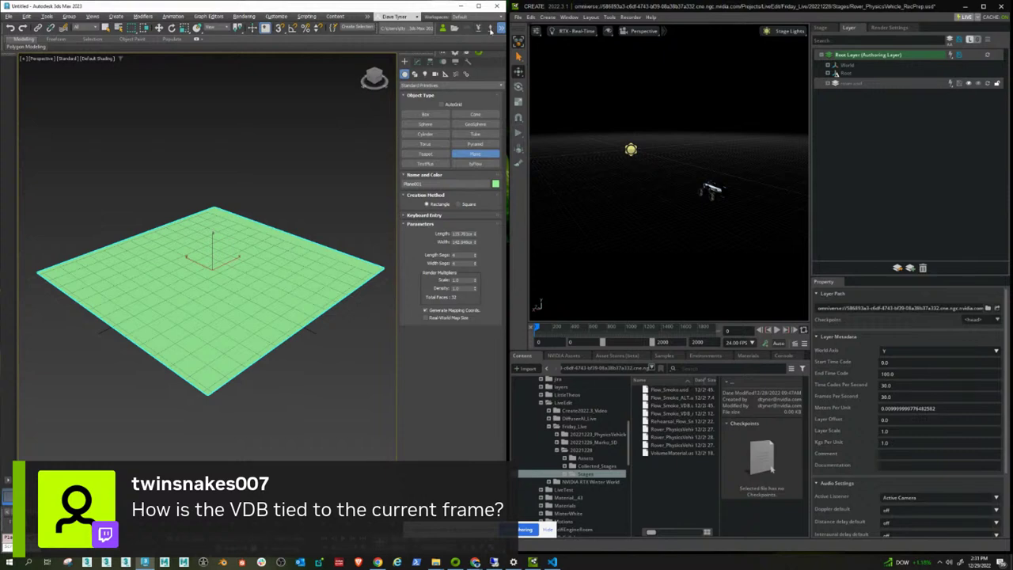
pyautogui.click(491, 29)
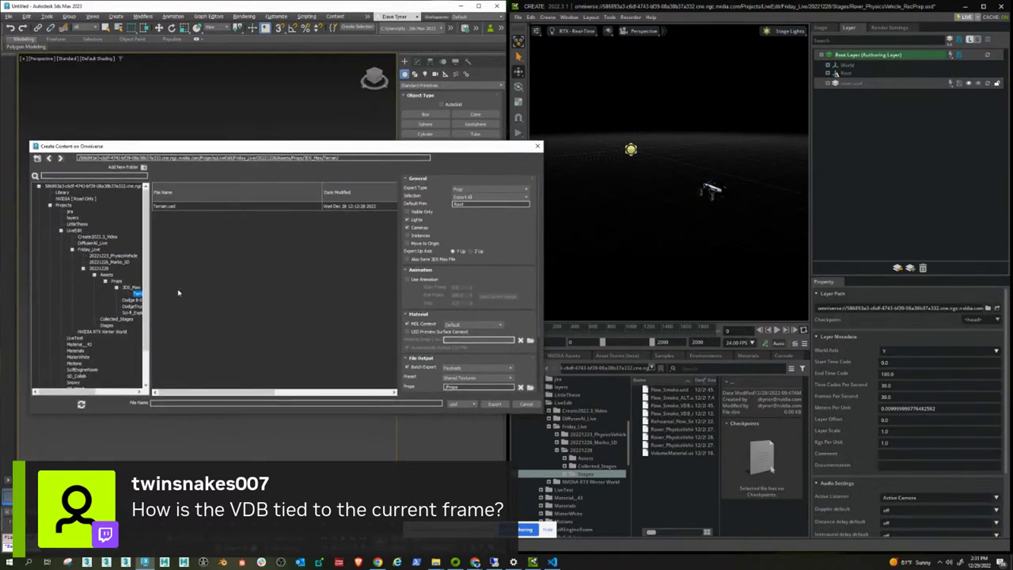
pyautogui.click(166, 207)
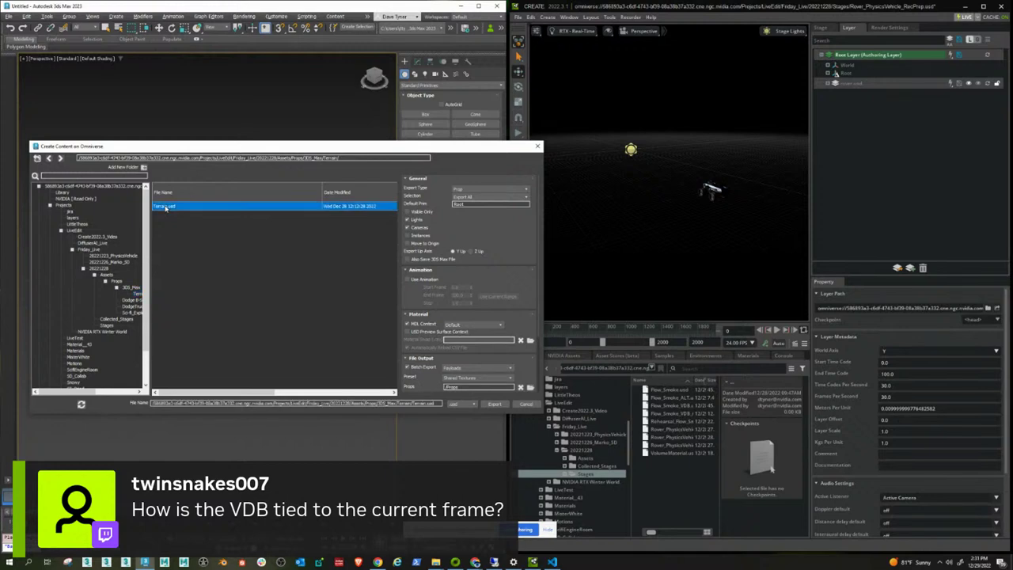
pyautogui.moveTo(435, 404); pyautogui.dragTo(279, 402)
pyautogui.hotkey('ctrl', 'x')
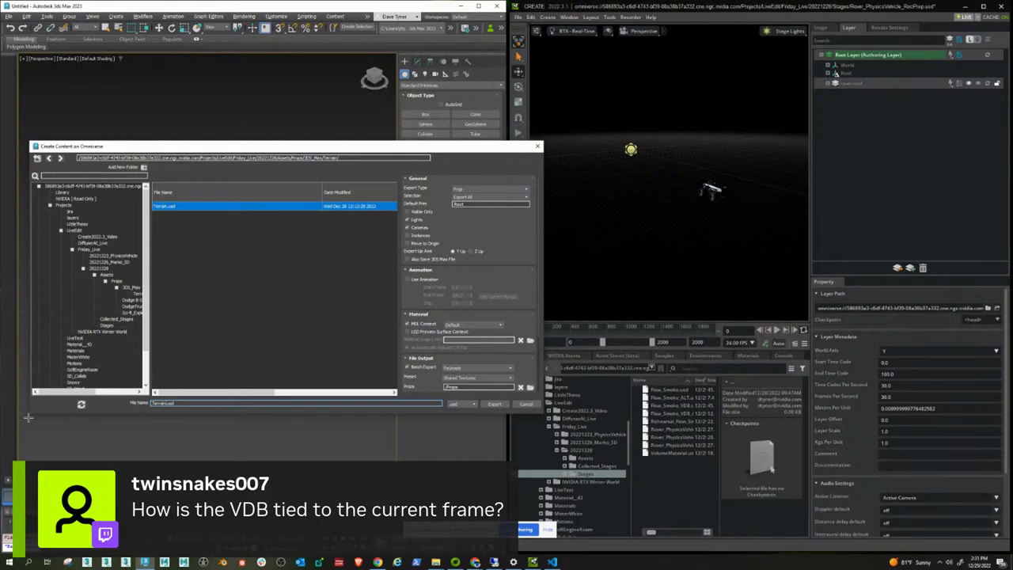
pyautogui.write('2')
pyautogui.click(474, 204)
pyautogui.click(822, 27)
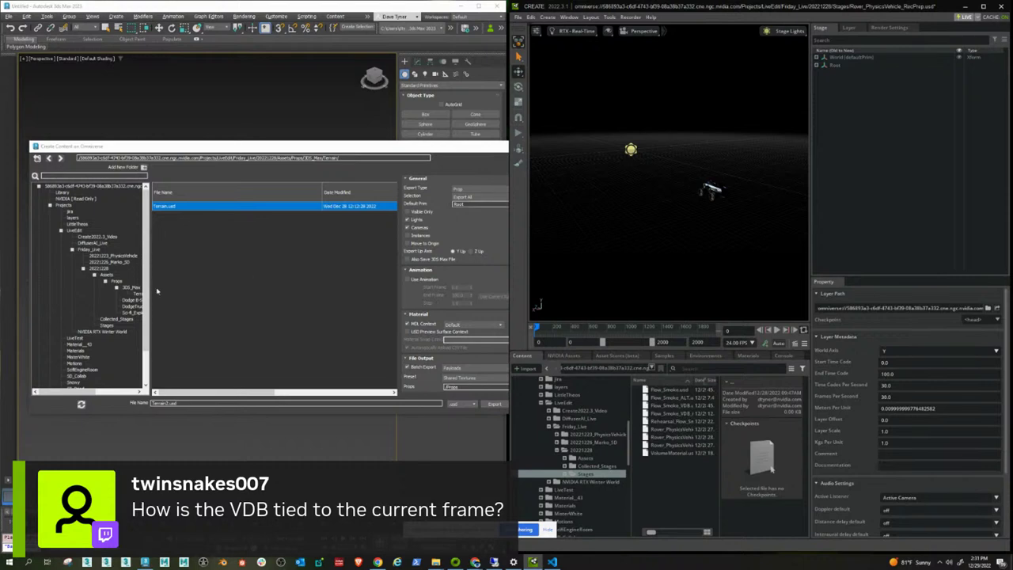
pyautogui.click(494, 404)
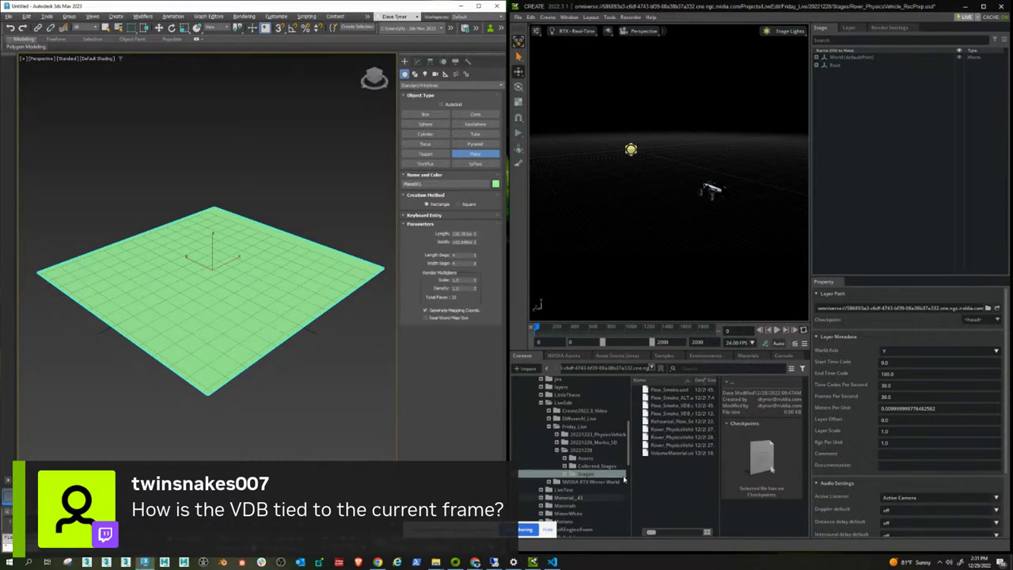
# In Create, browse to Assets/Props/3DS_Max/Terrain and add Terrain2.usd as a sublayer of the rover stage's root layer.
pyautogui.click(585, 459)
pyautogui.doubleClick(663, 391)
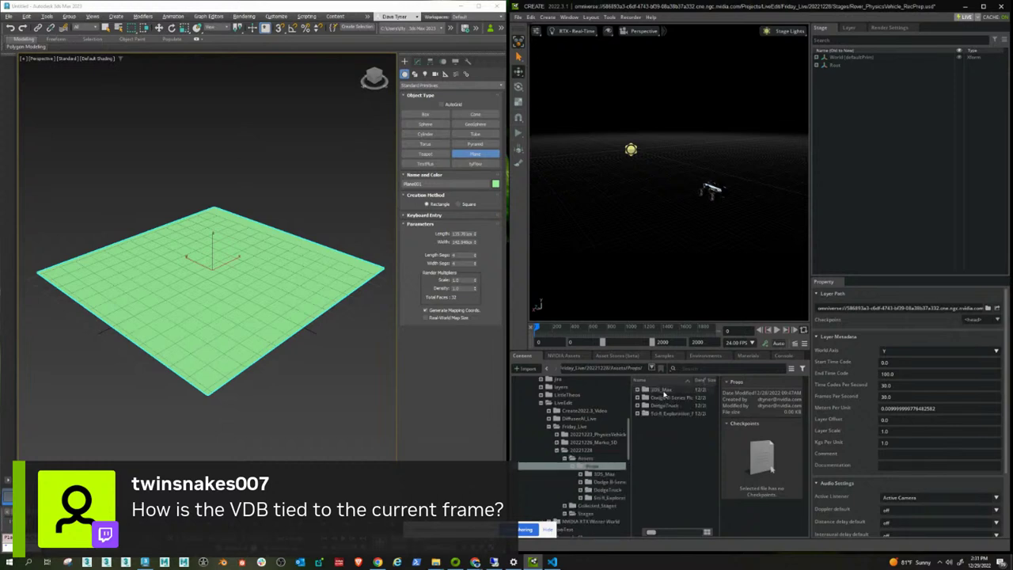
pyautogui.doubleClick(663, 390)
pyautogui.doubleClick(663, 390)
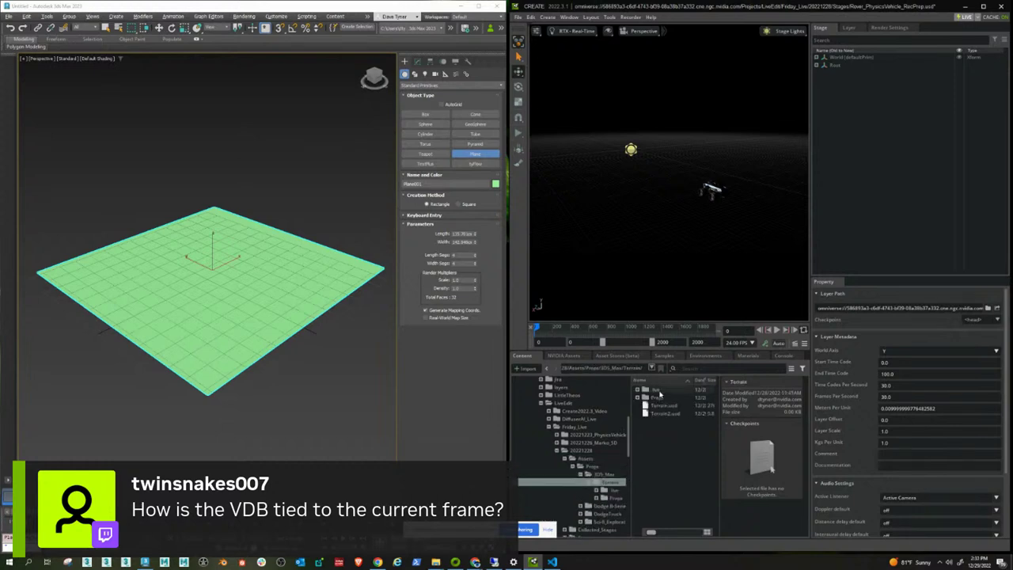
pyautogui.moveTo(665, 414); pyautogui.dragTo(913, 38)
pyautogui.click(850, 27)
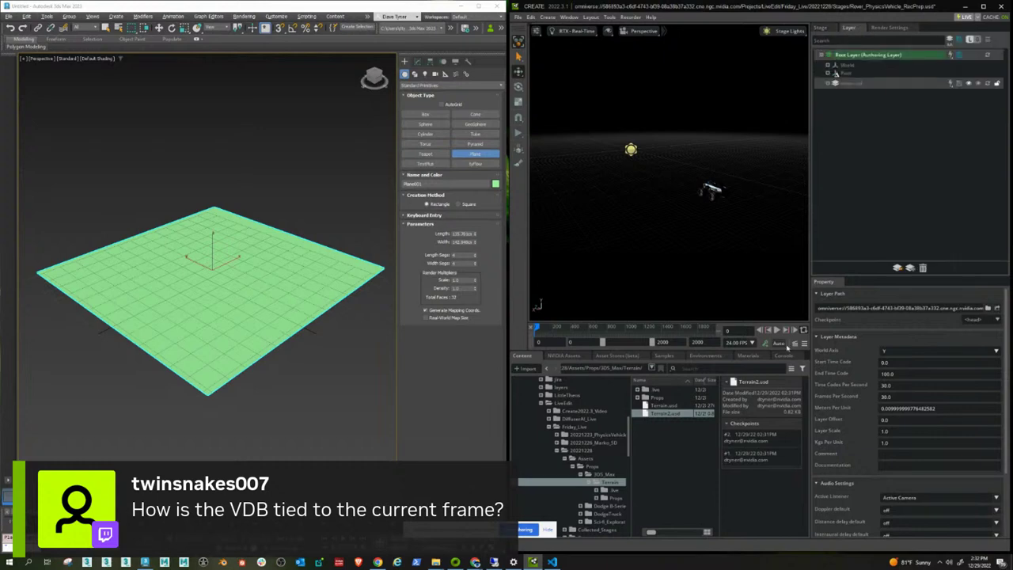
pyautogui.moveTo(665, 414); pyautogui.dragTo(883, 223)
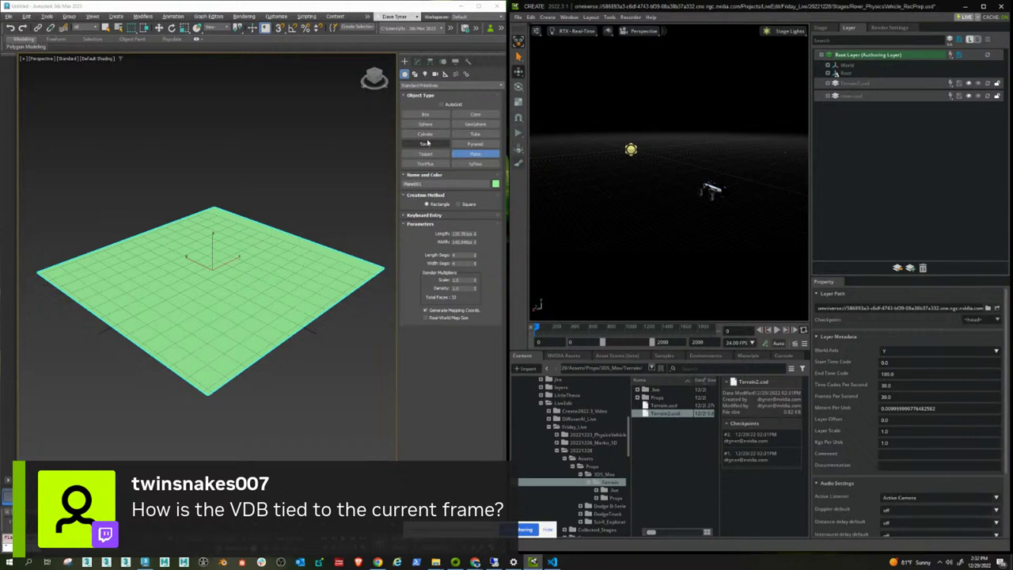
# In 3ds Max, create a live sync session named terrain02 for the terrain, keeping the local source.
pyautogui.click(506, 68)
pyautogui.moveTo(695, 70); pyautogui.dragTo(703, 71)
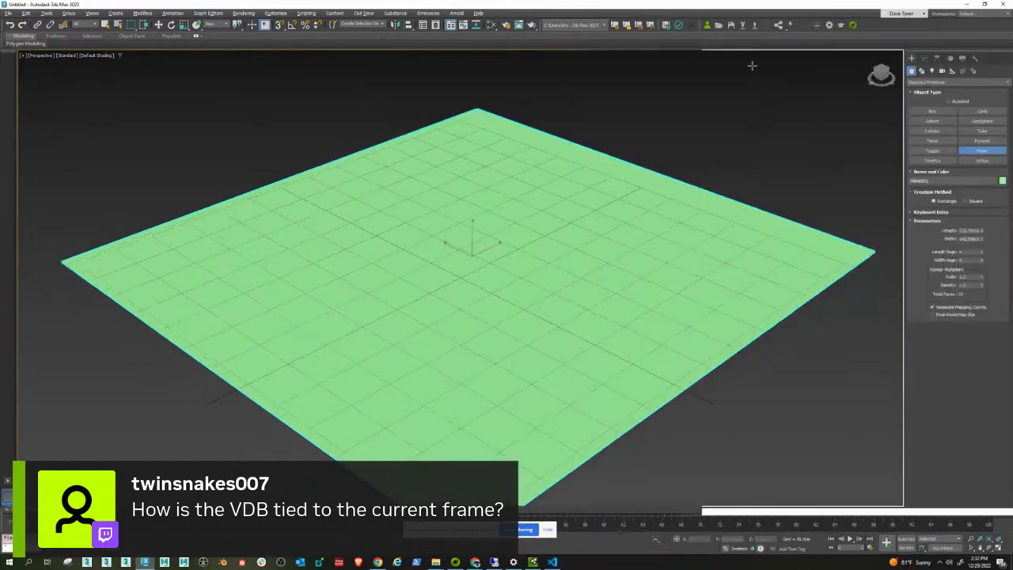
pyautogui.click(672, 6)
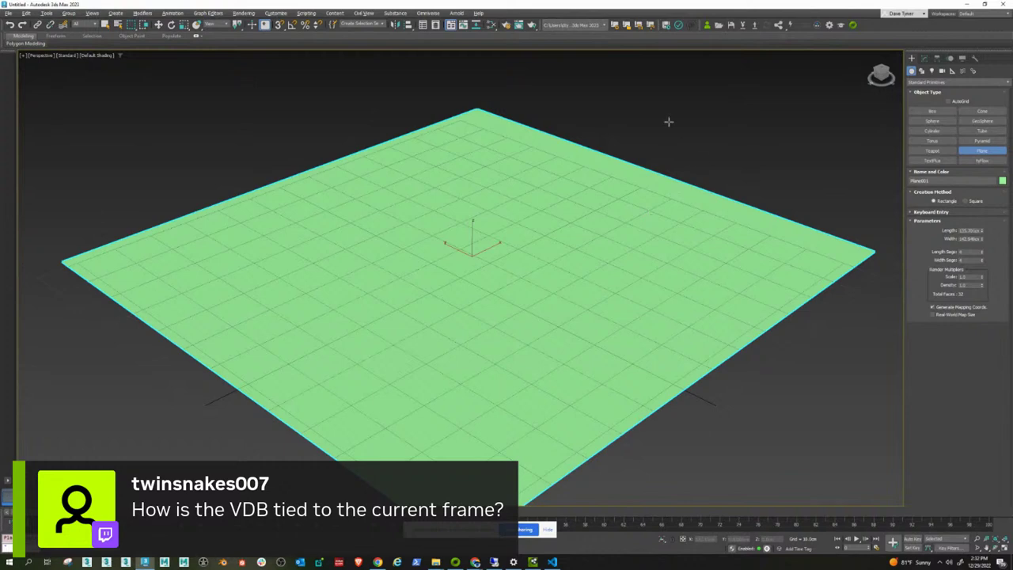
pyautogui.click(797, 29)
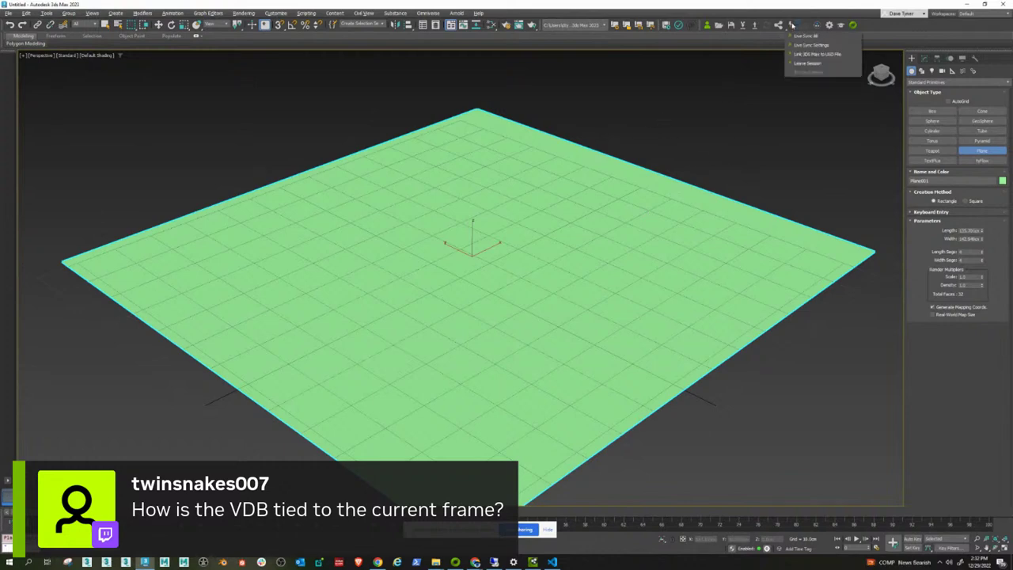
pyautogui.click(801, 35)
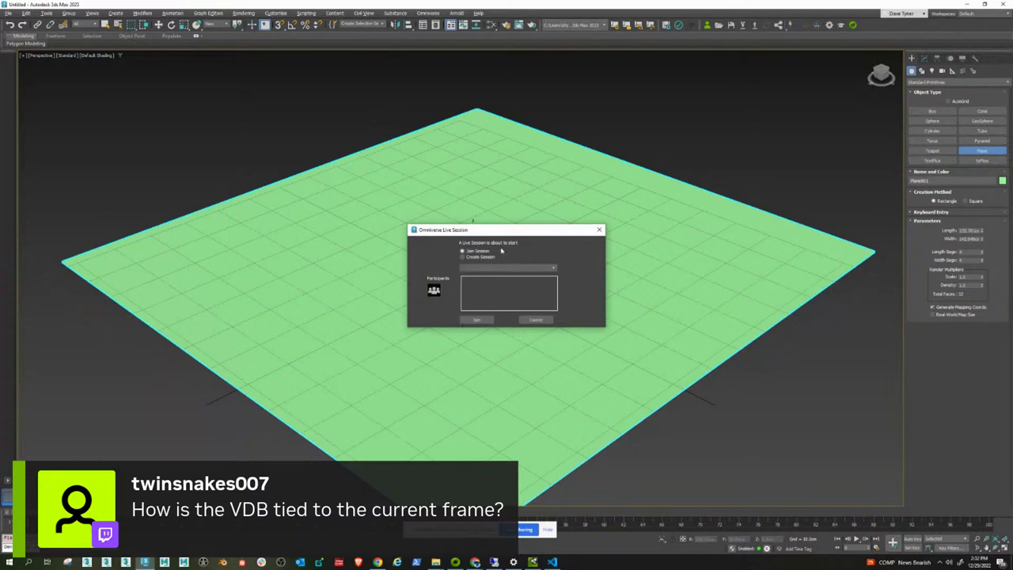
pyautogui.click(480, 257)
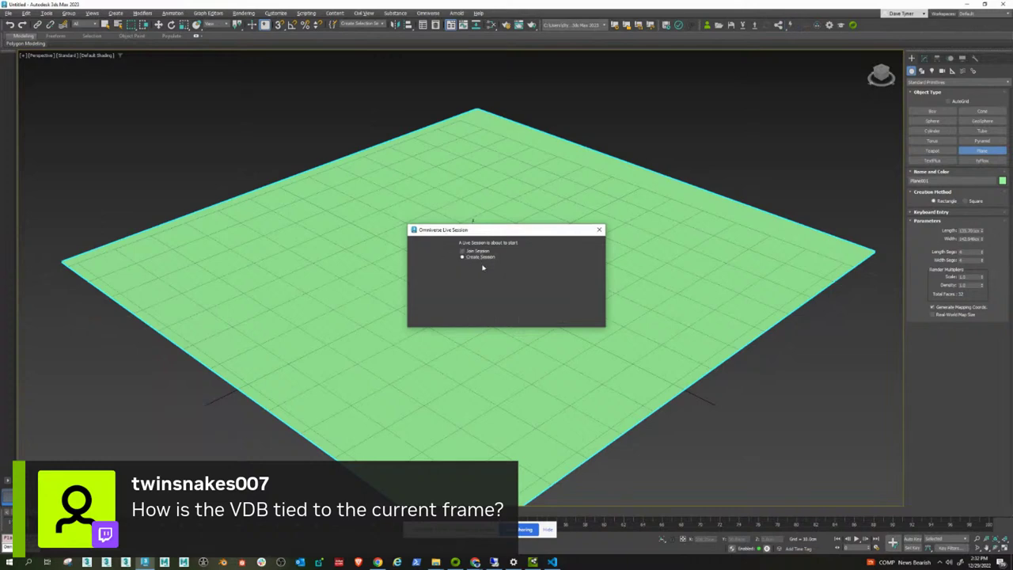
pyautogui.write('terrain02')
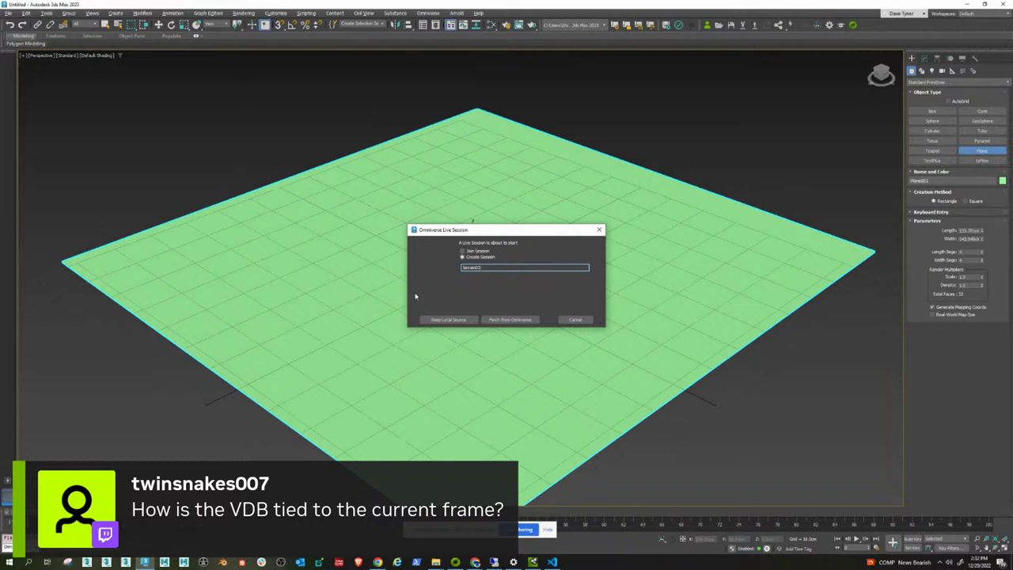
pyautogui.click(446, 320)
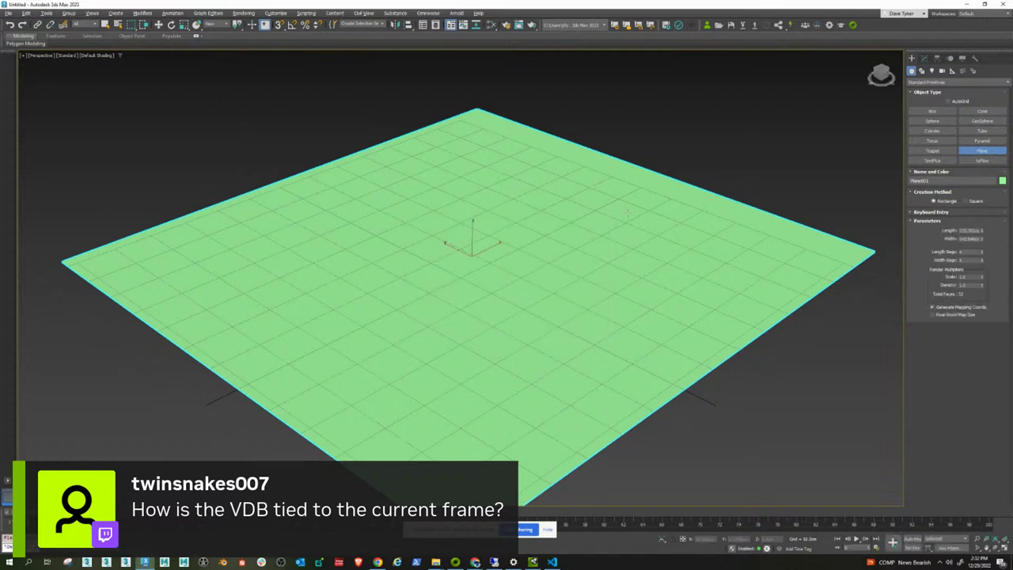
# Arrange 3ds Max and Create side by side and join the terrain02 live session on the Terrain2.usd layer in Create.
pyautogui.moveTo(649, 233); pyautogui.dragTo(575, 211, button='middle')
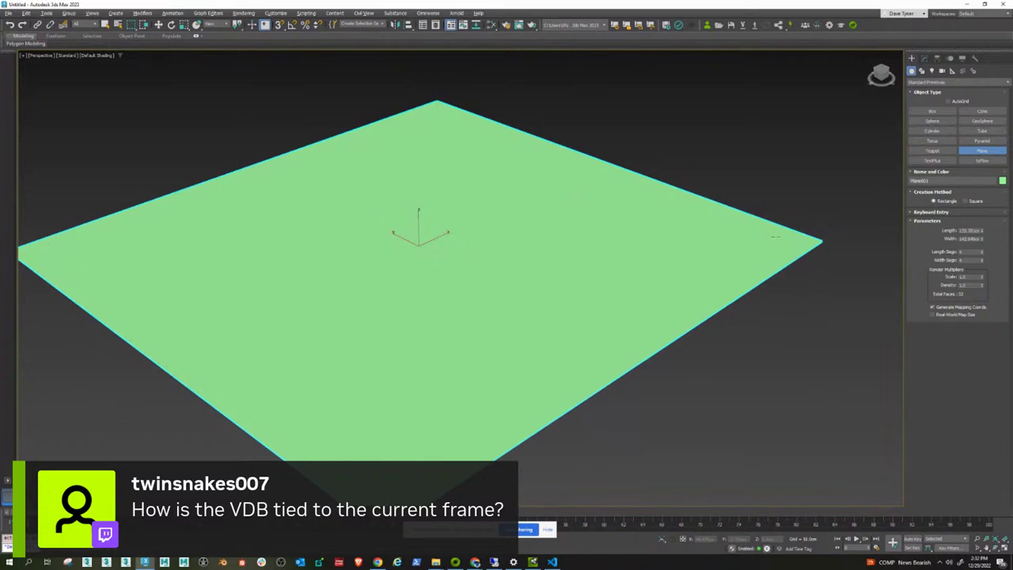
pyautogui.moveTo(530, 6); pyautogui.dragTo(324, 8)
pyautogui.scroll(-8, 261, 237)
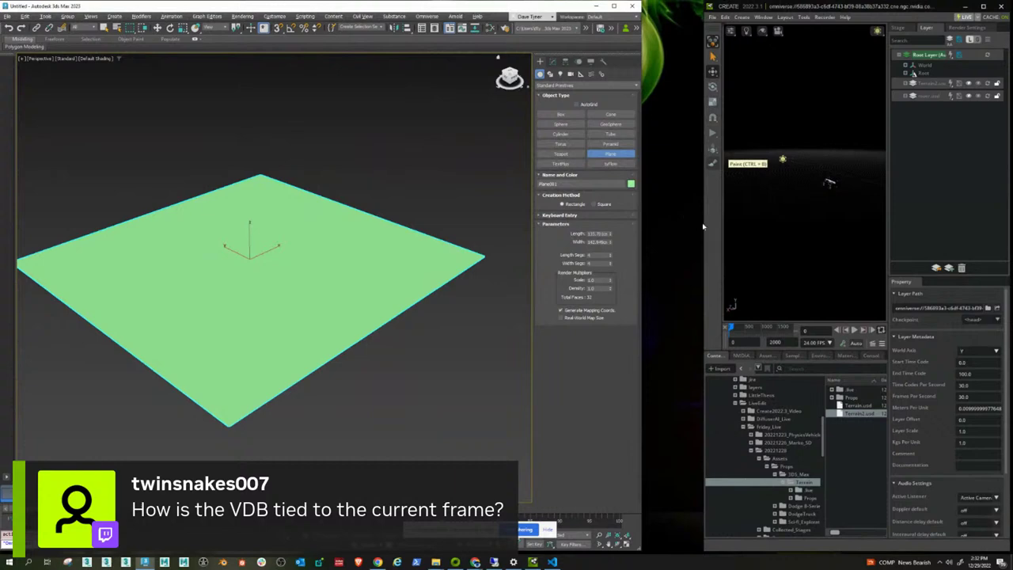
pyautogui.moveTo(703, 226); pyautogui.dragTo(594, 226)
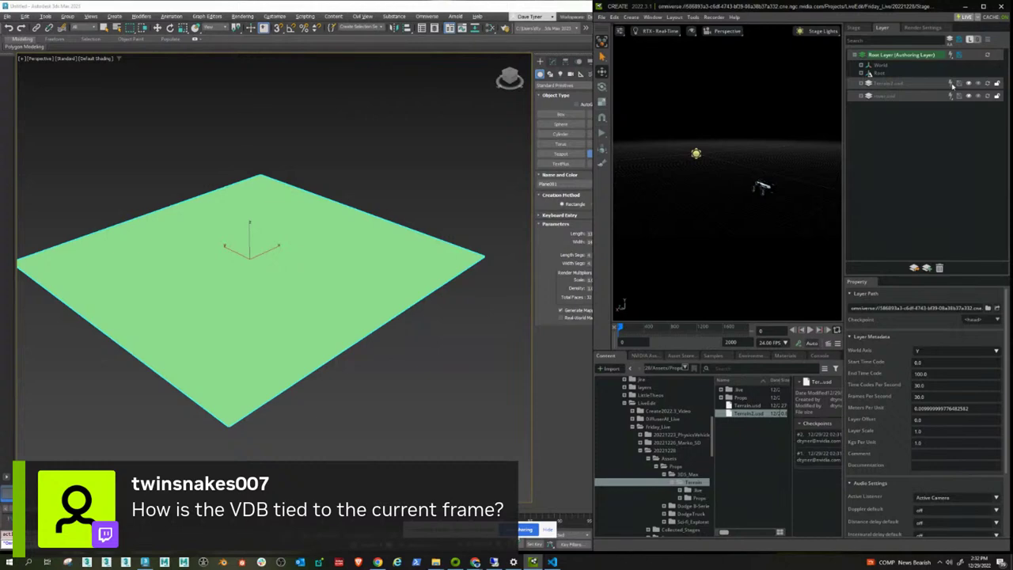
pyautogui.click(951, 84)
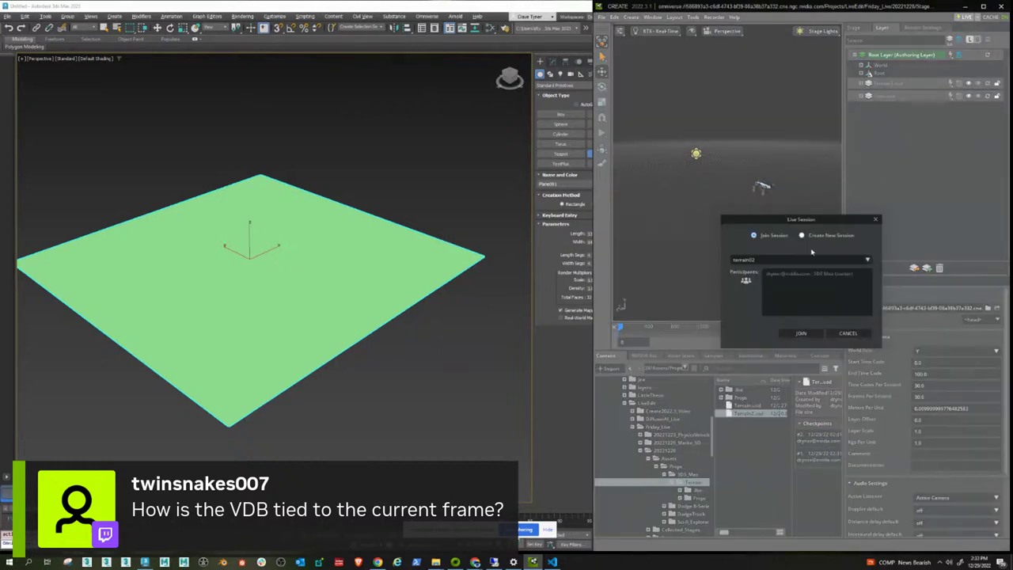
pyautogui.click(802, 333)
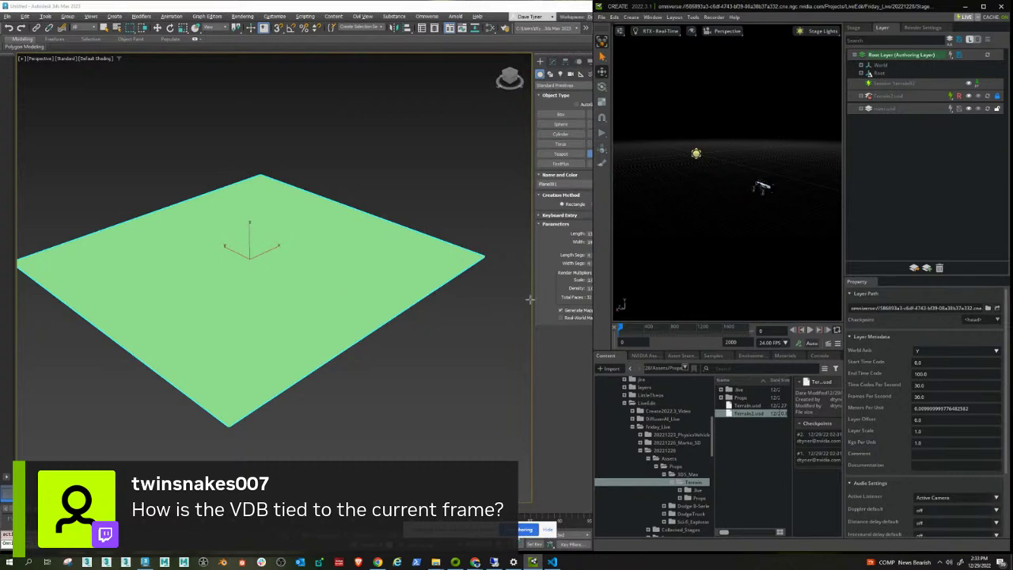
# Set the 3ds Max plane's length and width to 5000 cm each.
pyautogui.moveTo(595, 353); pyautogui.dragTo(641, 353)
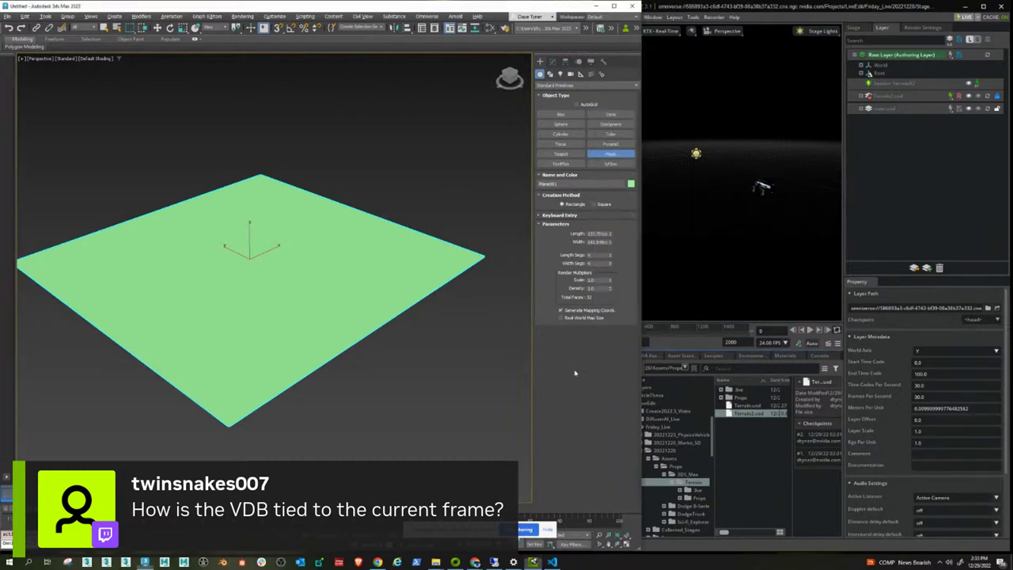
pyautogui.doubleClick(601, 234)
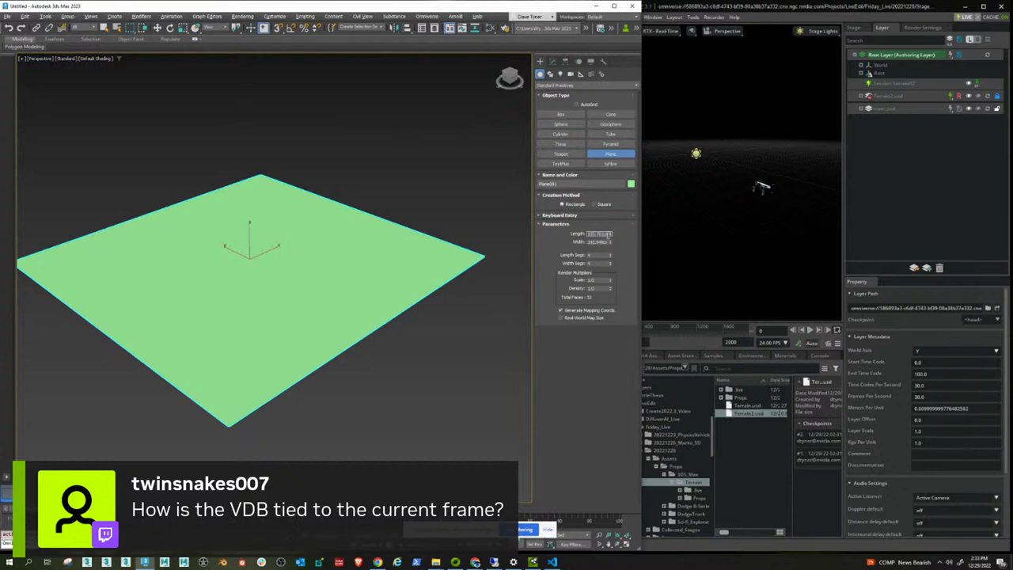
pyautogui.press('BackSpace')
pyautogui.write('5')
pyautogui.press('Tab')
pyautogui.write('5')
pyautogui.press('Return')
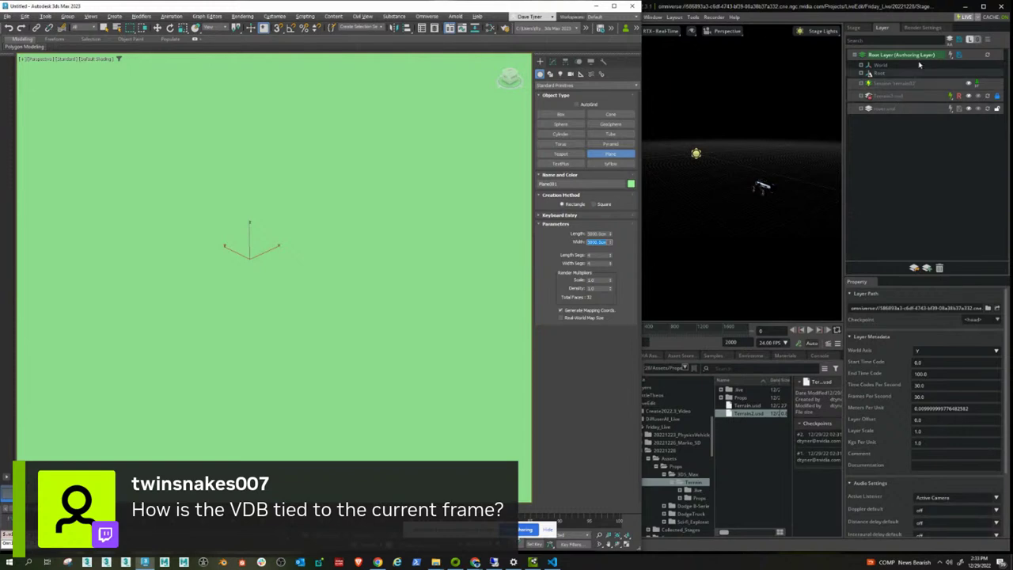
# In Create, expand the Root prim in the stage hierarchy to check for the synced terrain plane.
pyautogui.moveTo(735, 150)
pyautogui.mouseDown(button='right')
pyautogui.moveTo(730, 170)
pyautogui.moveTo(750, 160)
pyautogui.mouseUp(button='right')
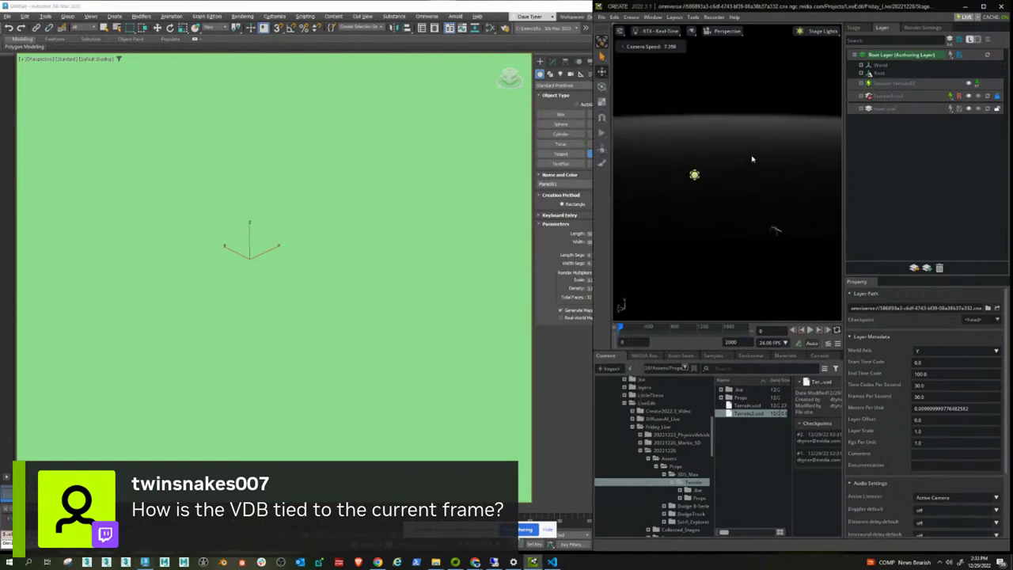
pyautogui.click(854, 28)
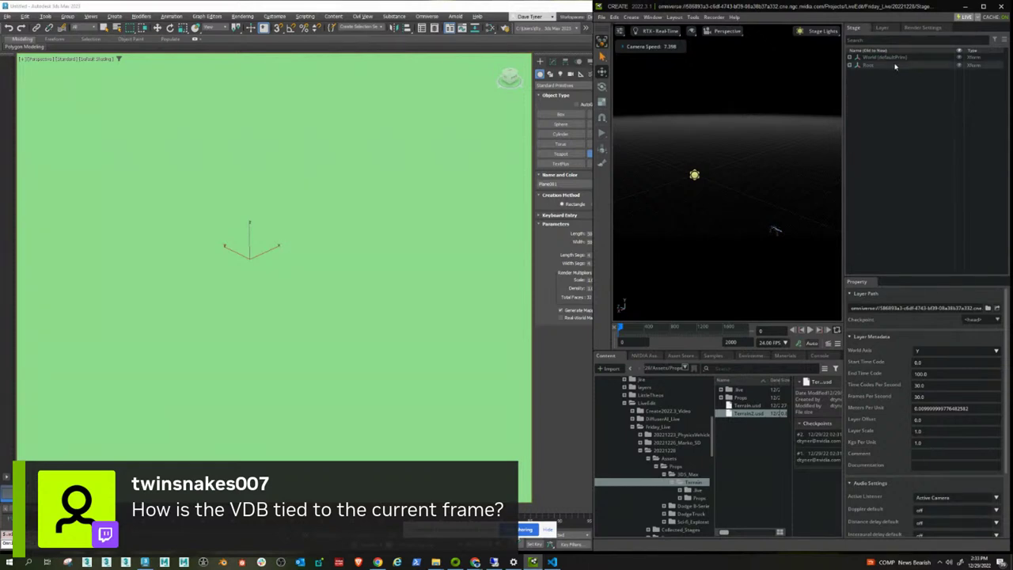
pyautogui.click(850, 65)
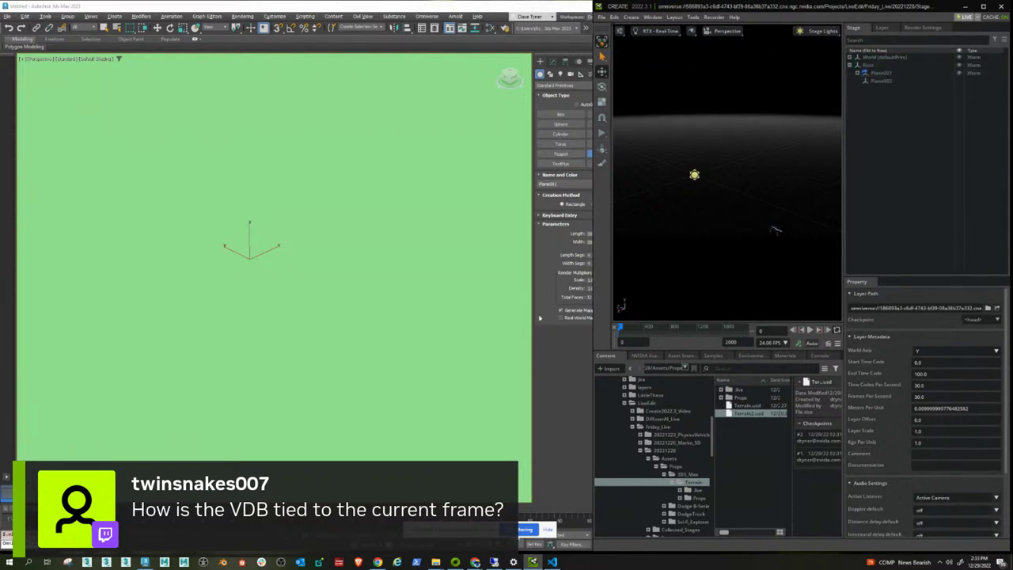
# Rename the 3ds Max plane to terrainPlane and widen the 3ds Max window.
pyautogui.click(557, 387)
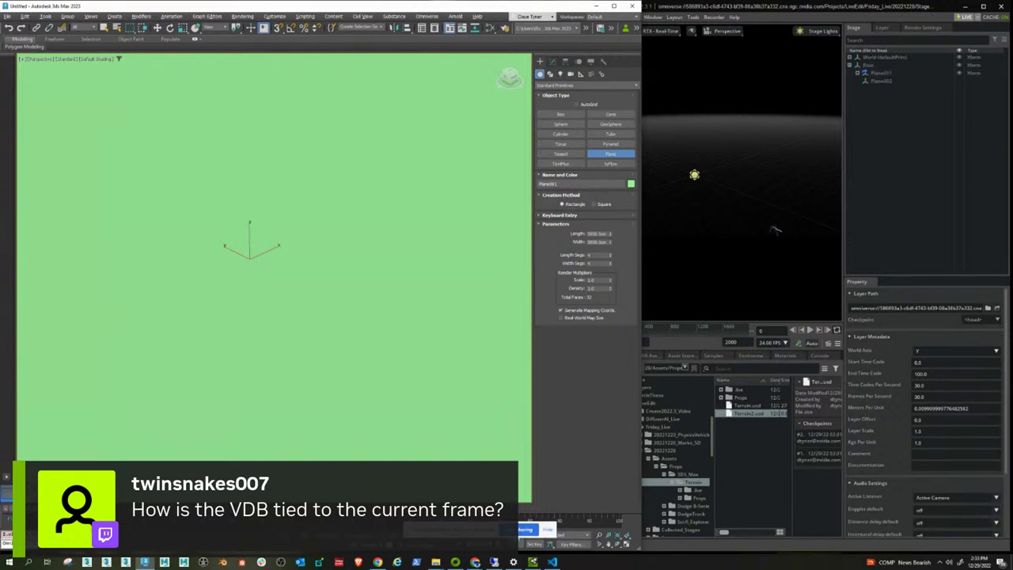
pyautogui.click(552, 62)
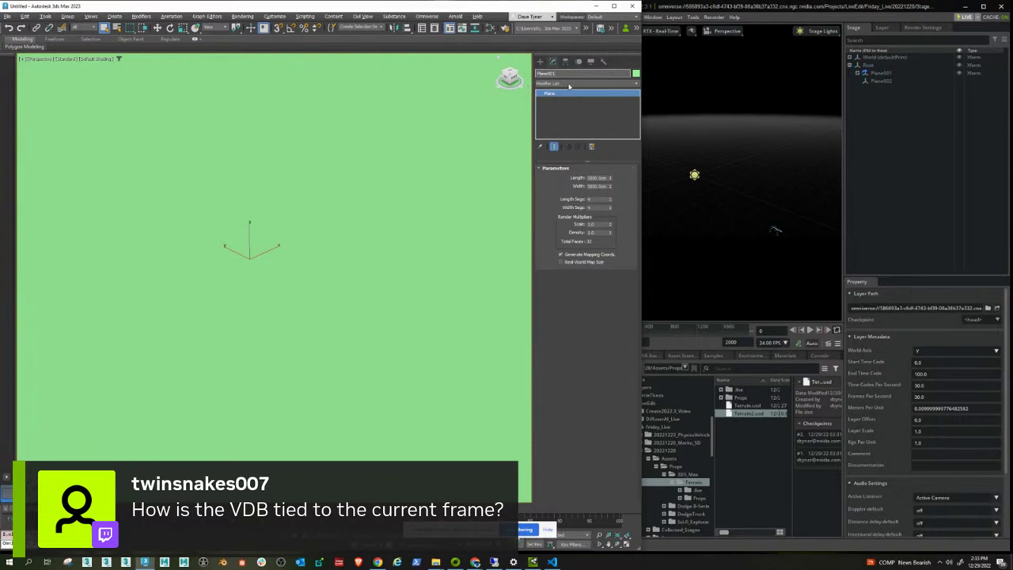
pyautogui.press('BackSpace')
pyautogui.press('Return')
pyautogui.moveTo(657, 80); pyautogui.dragTo(703, 80)
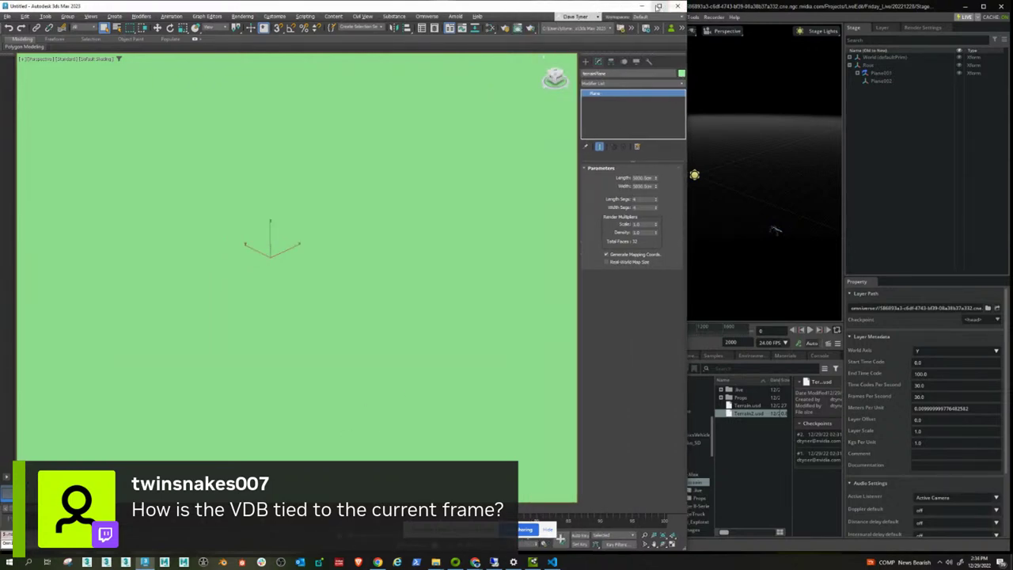
# Export the selected terrainPlane from 3ds Max over Terrain2.usd on Omniverse and fetch the changed base file in Create.
pyautogui.click(427, 16)
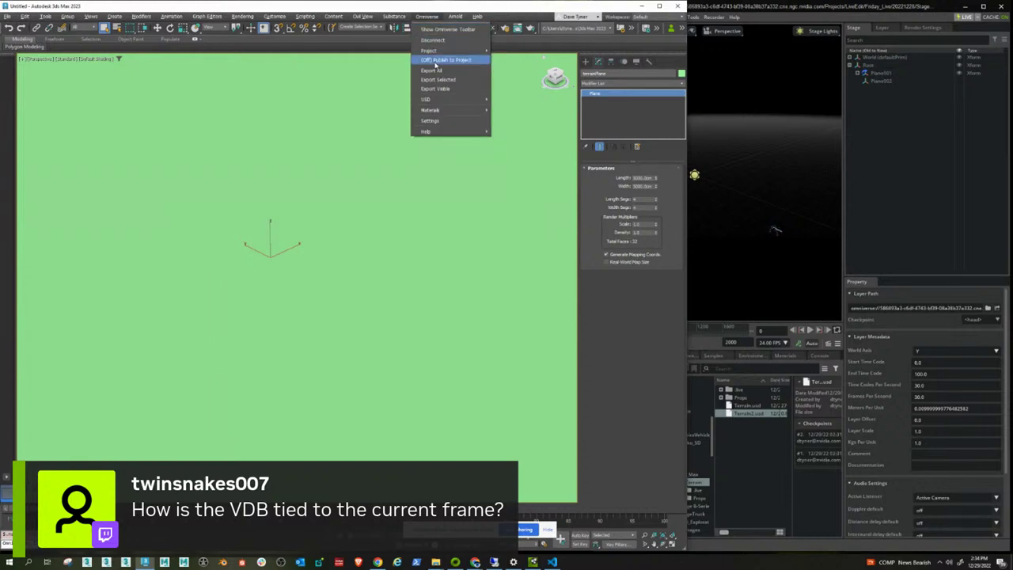
pyautogui.moveTo(444, 101)
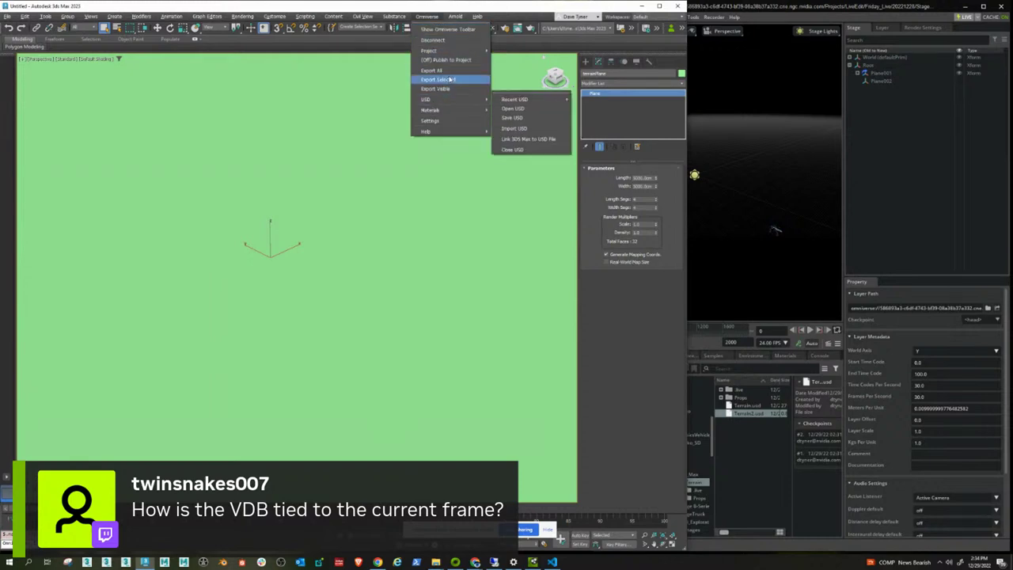
pyautogui.click(448, 80)
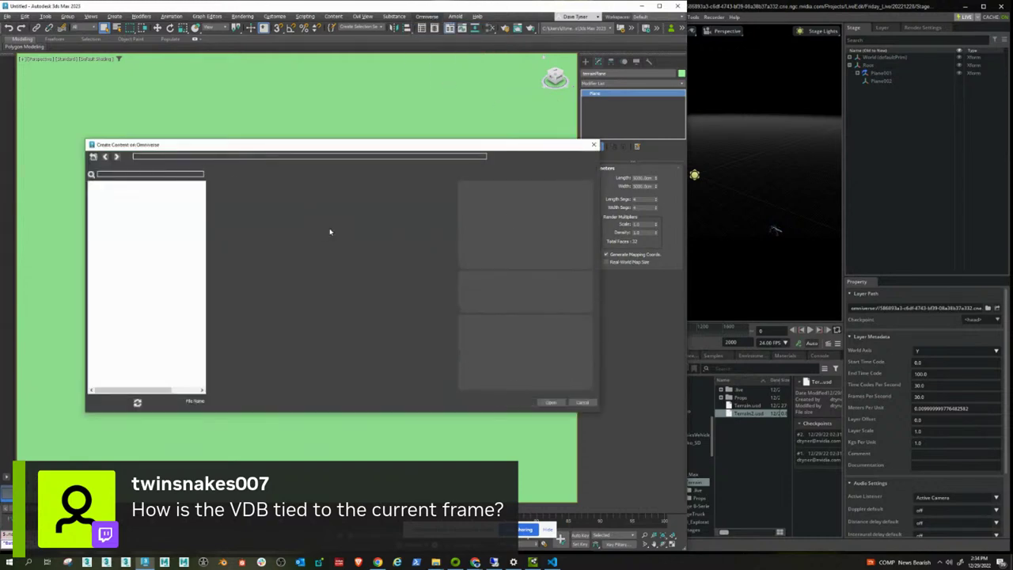
pyautogui.click(232, 215)
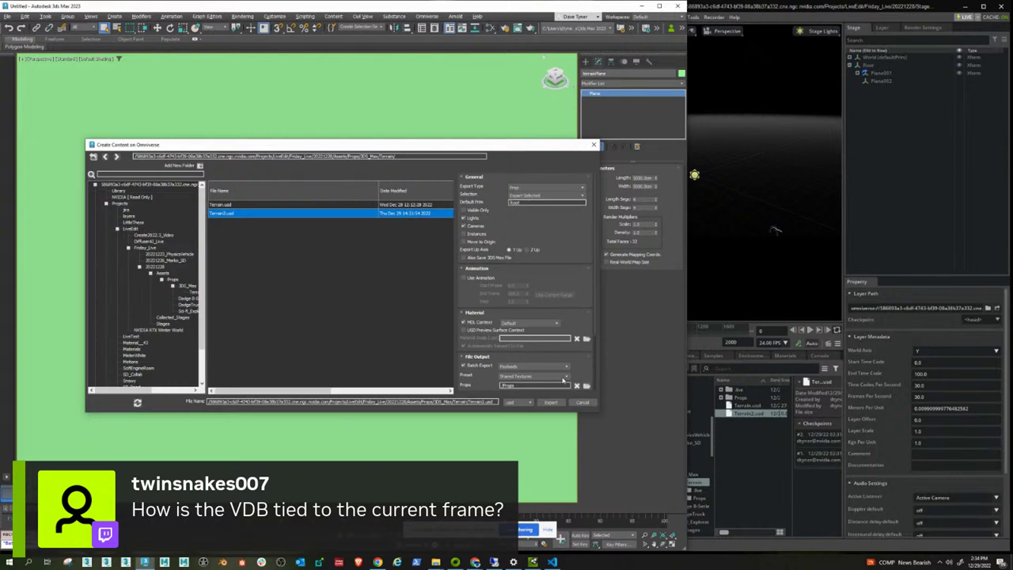
pyautogui.click(551, 402)
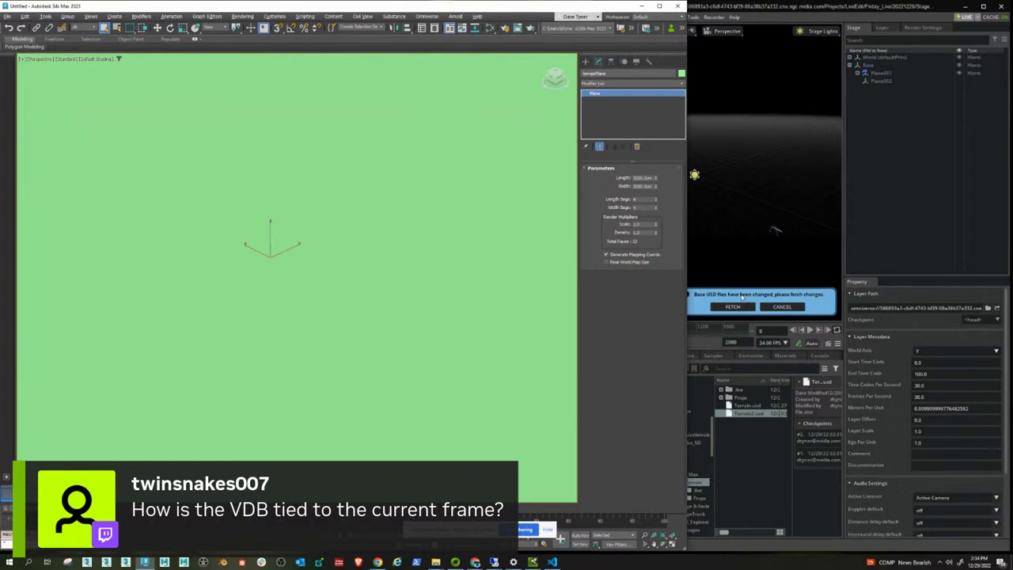
pyautogui.click(789, 15)
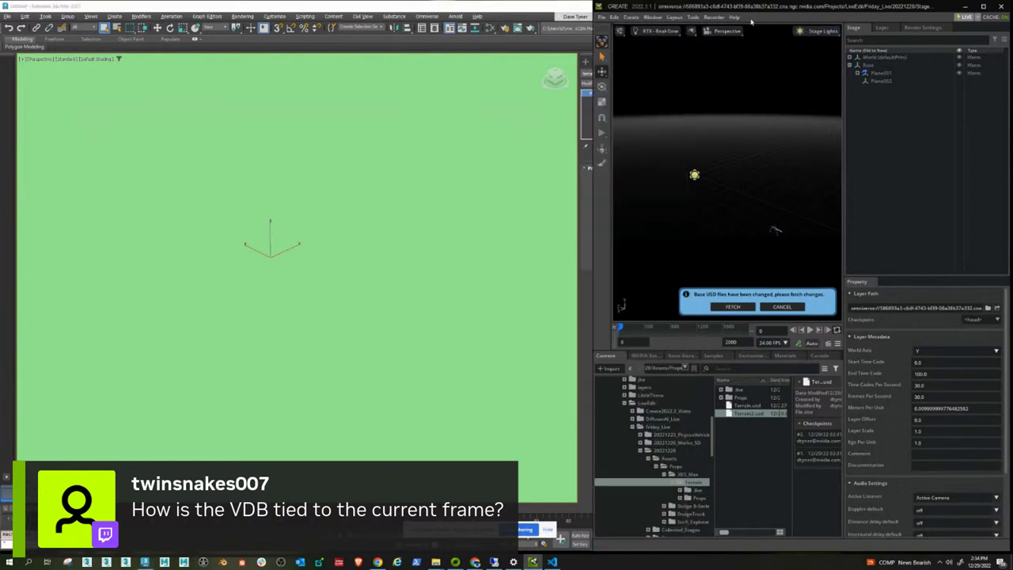
pyautogui.click(736, 307)
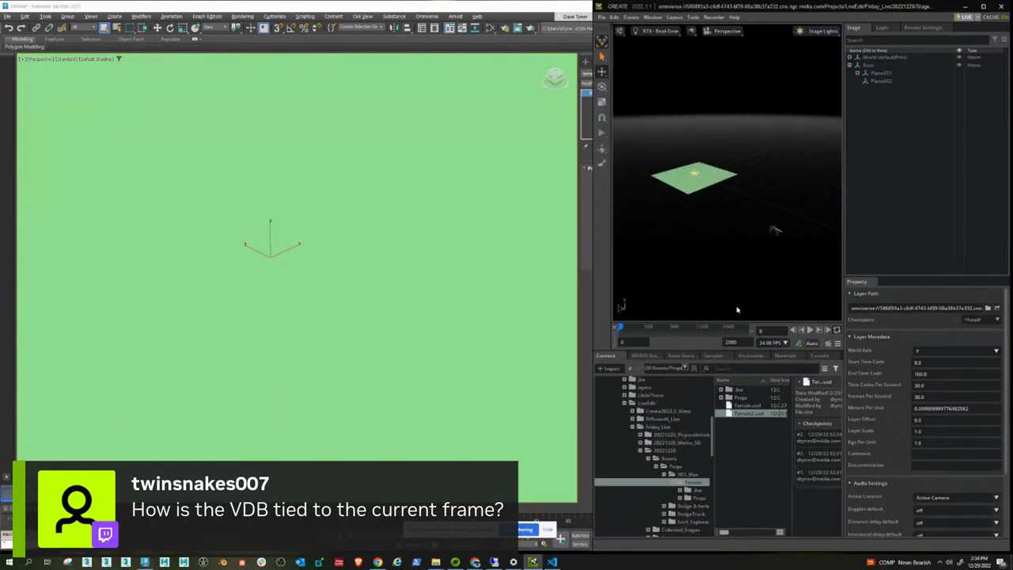
# In 3ds Max, set the terrain plane's length and width to 30000 cm each.
pyautogui.moveTo(513, 211); pyautogui.dragTo(430, 209, button='middle')
pyautogui.doubleClick(637, 177)
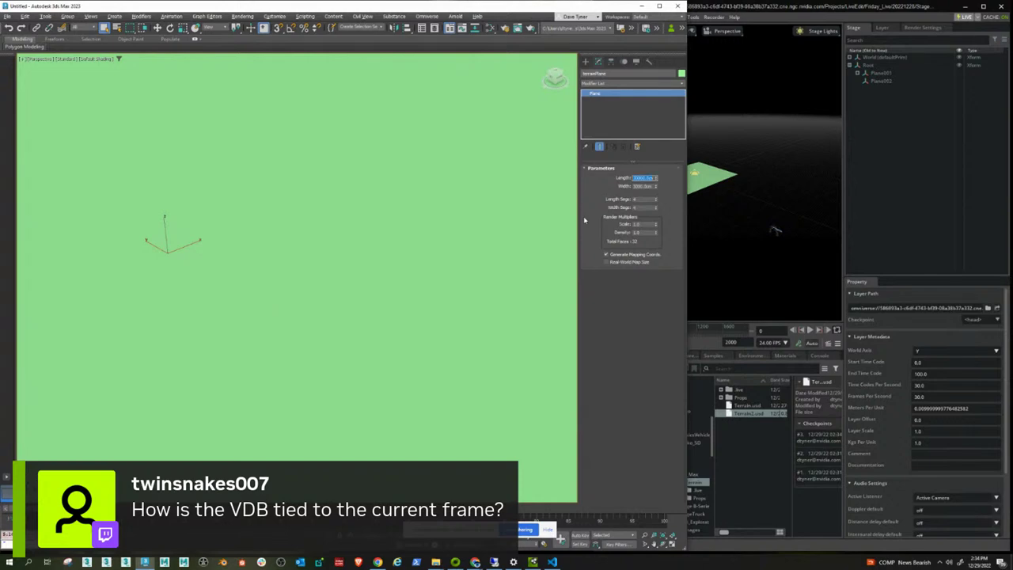
pyautogui.click(636, 186)
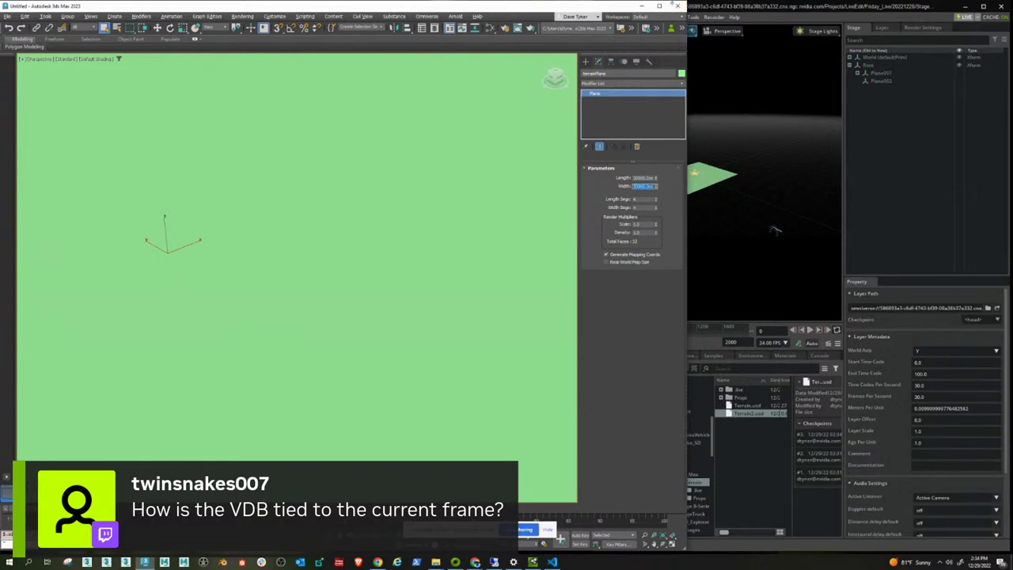
# Maximize 3ds Max and create a new terrain live session from it, keeping the local source.
pyautogui.click(660, 6)
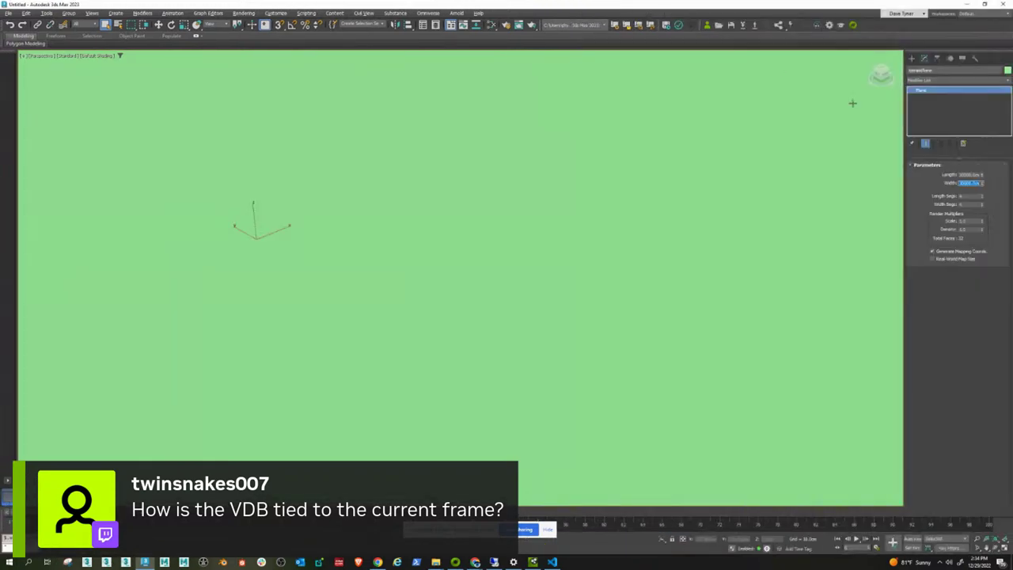
pyautogui.click(792, 25)
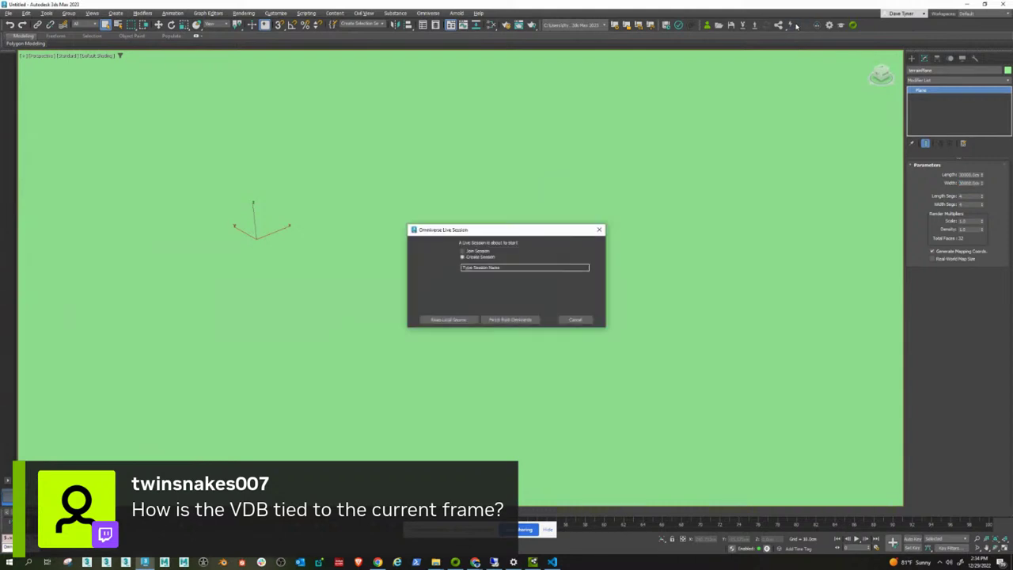
pyautogui.click(507, 268)
pyautogui.hotkey('ctrl', 'a')
pyautogui.write('torrain')
pyautogui.click(454, 320)
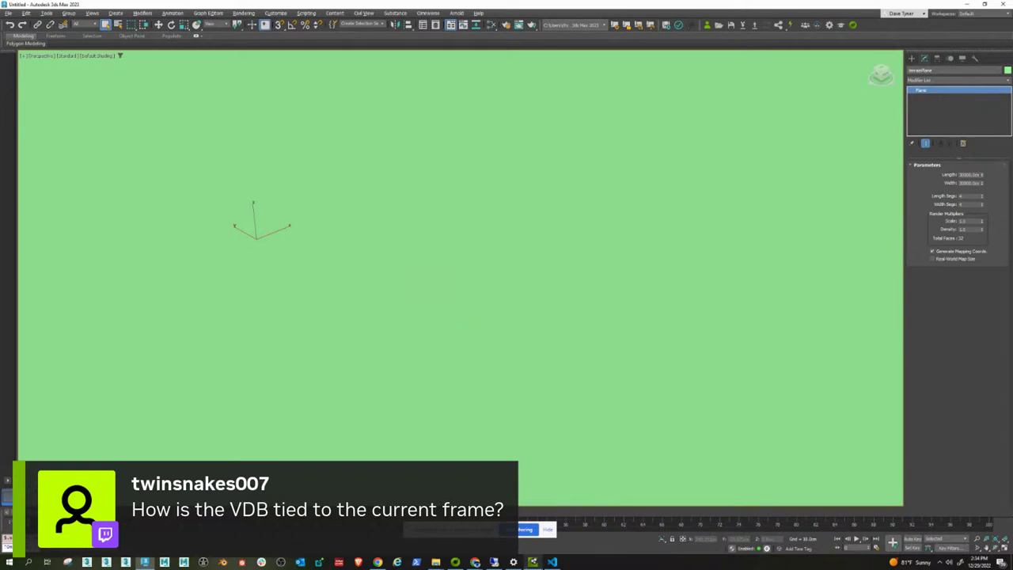
# In Create, leave the terrain02 session on the Terrain2.usd layer and join the new terrain session created from 3ds Max.
pyautogui.hotkey('alt', 'Tab')
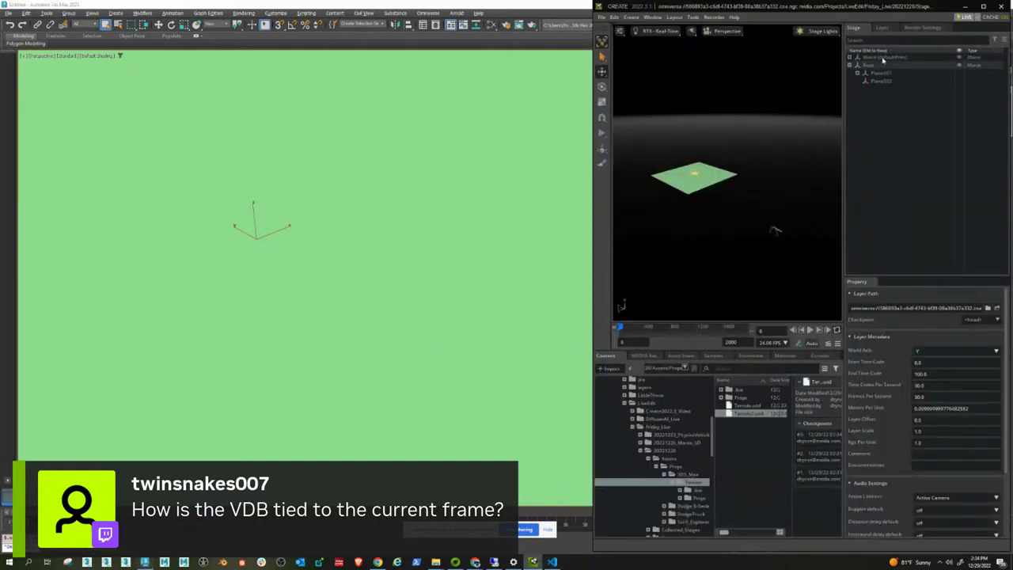
pyautogui.click(881, 27)
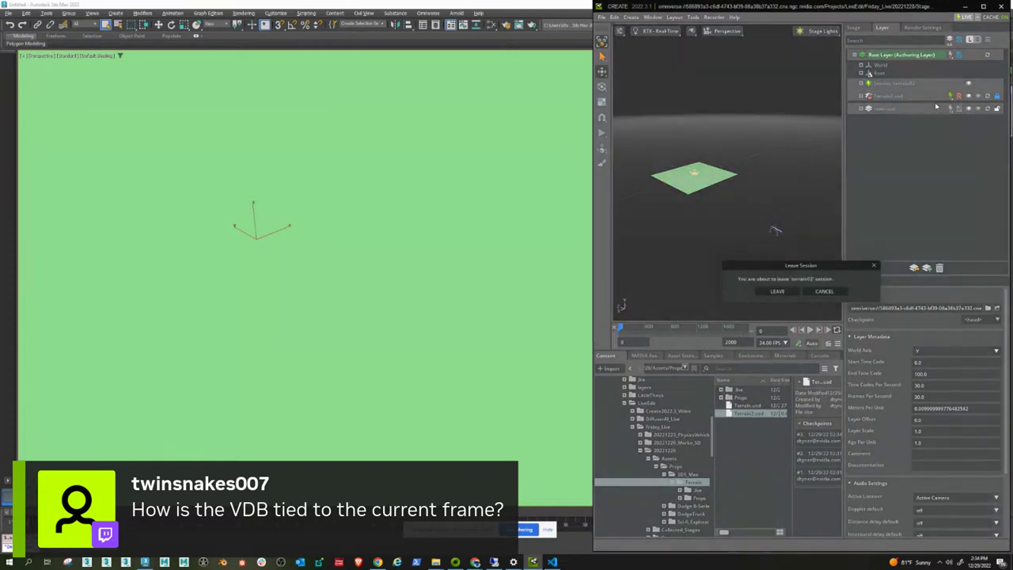
pyautogui.click(956, 96)
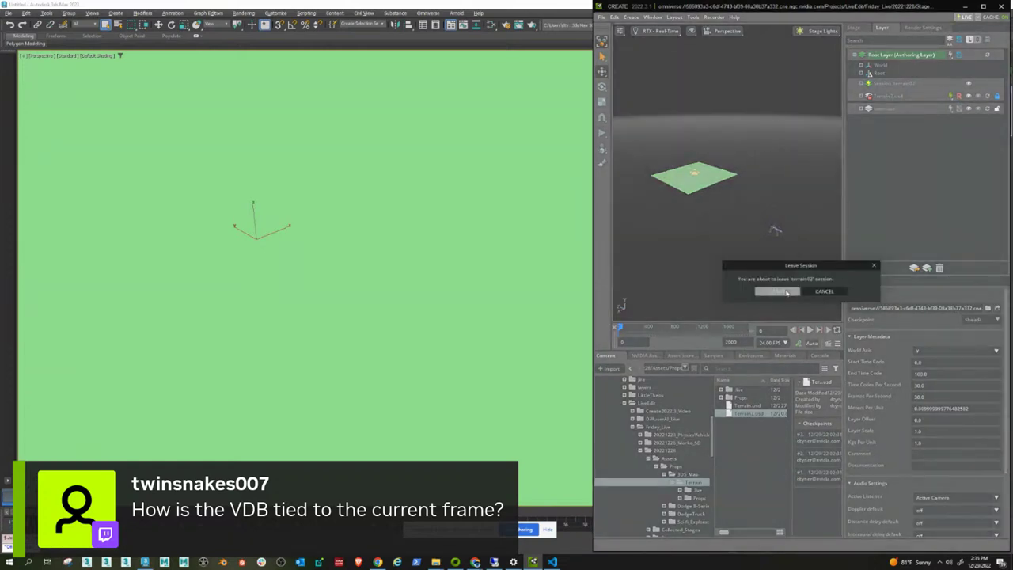
pyautogui.click(787, 292)
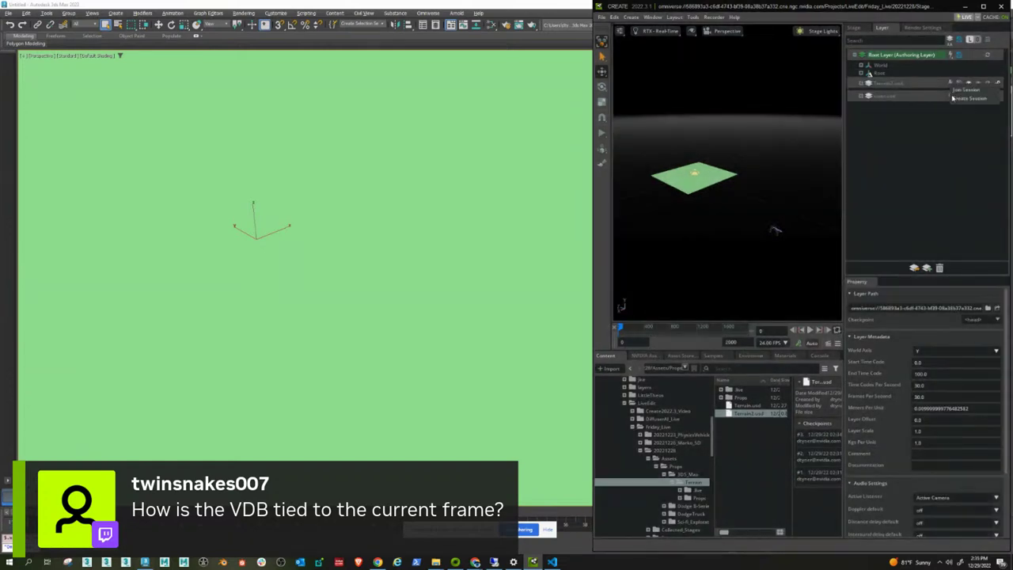
pyautogui.click(955, 96)
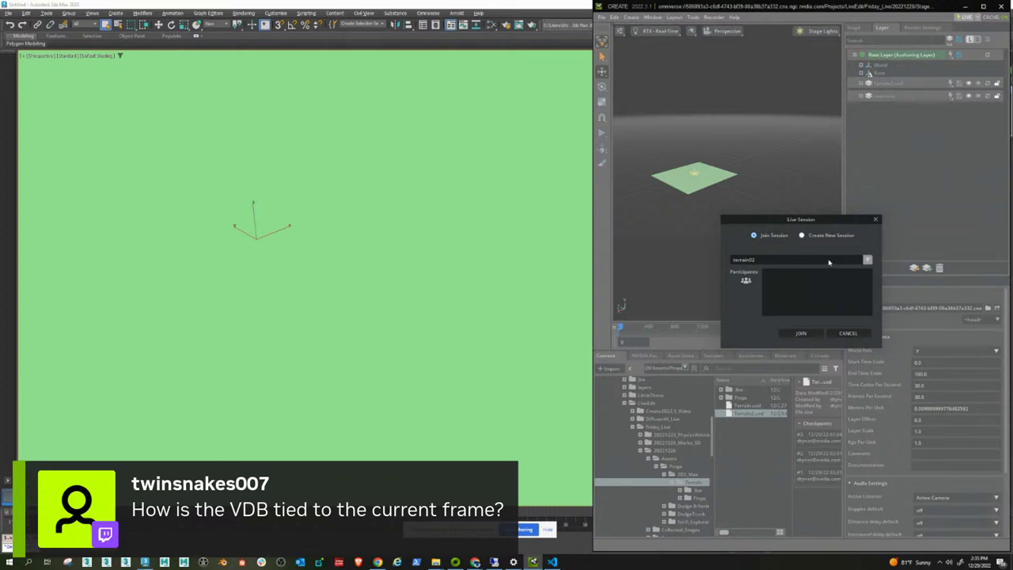
pyautogui.click(825, 261)
pyautogui.click(758, 279)
pyautogui.click(806, 334)
# Place the 3ds Max window beside Create and try moving the terrain plane, undoing the move.
pyautogui.click(400, 231)
pyautogui.moveTo(687, 8); pyautogui.dragTo(311, 22)
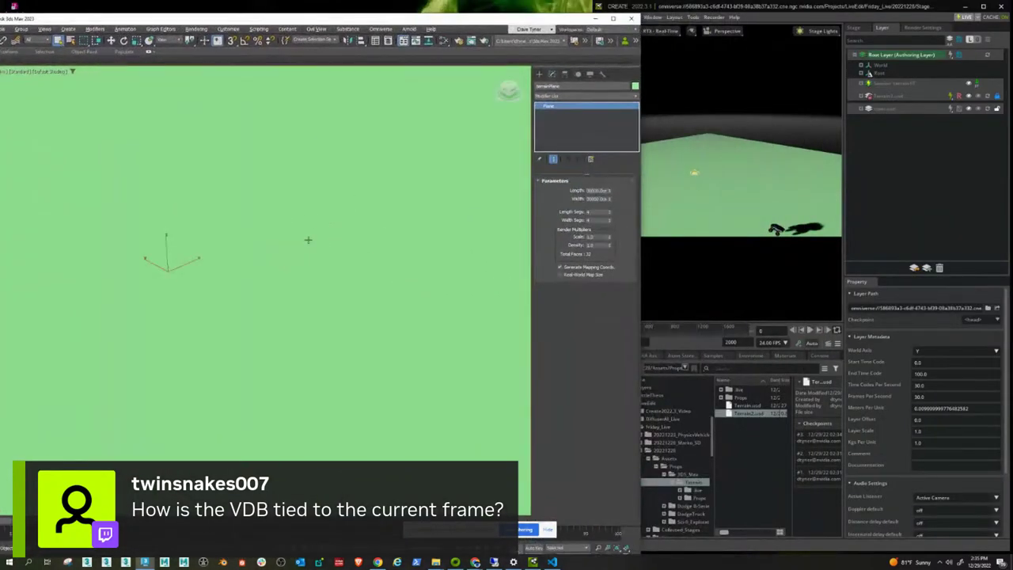
pyautogui.moveTo(192, 260); pyautogui.dragTo(434, 157)
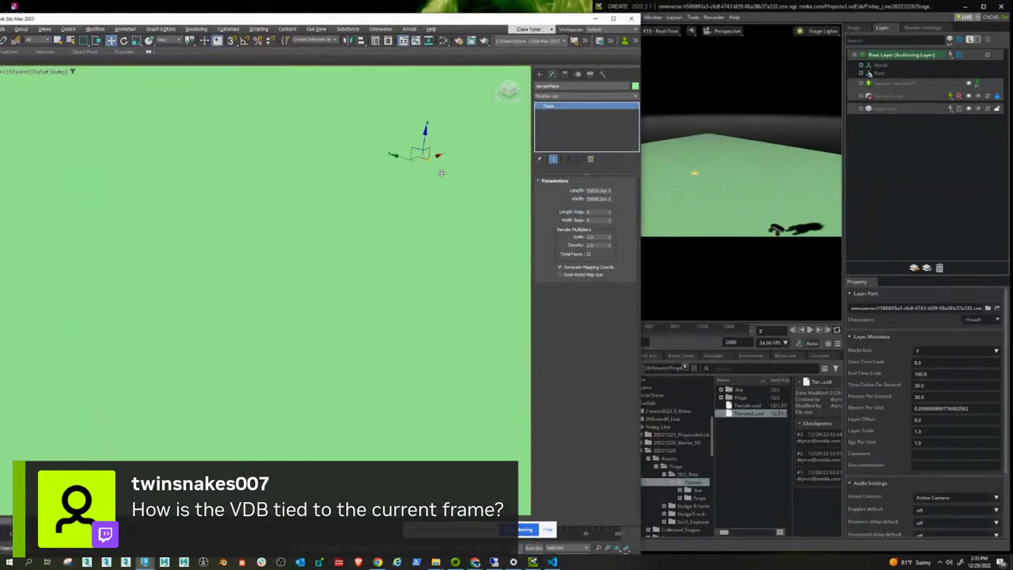
pyautogui.hotkey('ctrl', 'z')
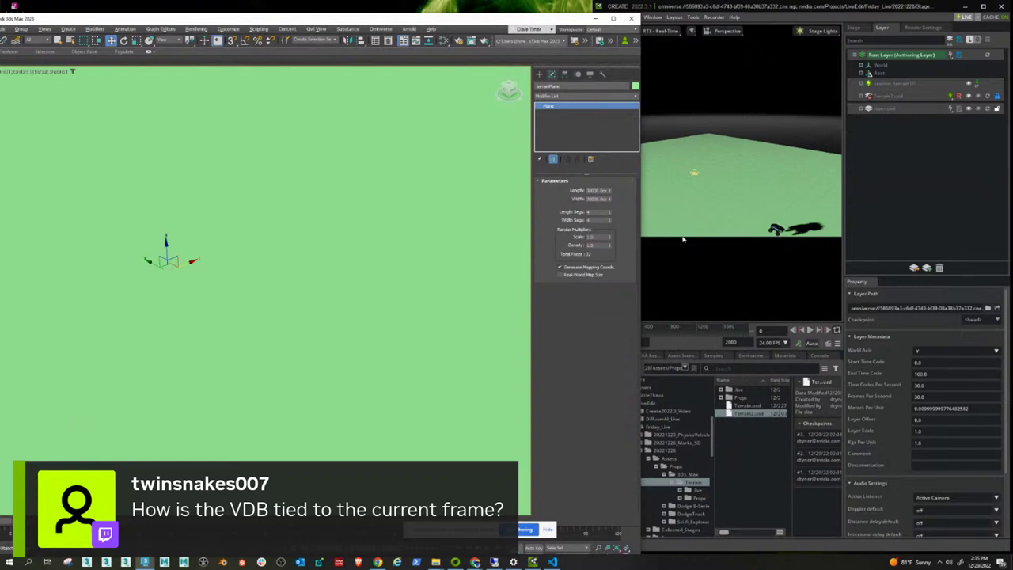
# Display edged faces in the 3ds Max viewport and set the plane's length and width segments to 64 each.
pyautogui.scroll(1, 365, 227)
pyautogui.scroll(-5, 316, 255)
pyautogui.scroll(3, 310, 261)
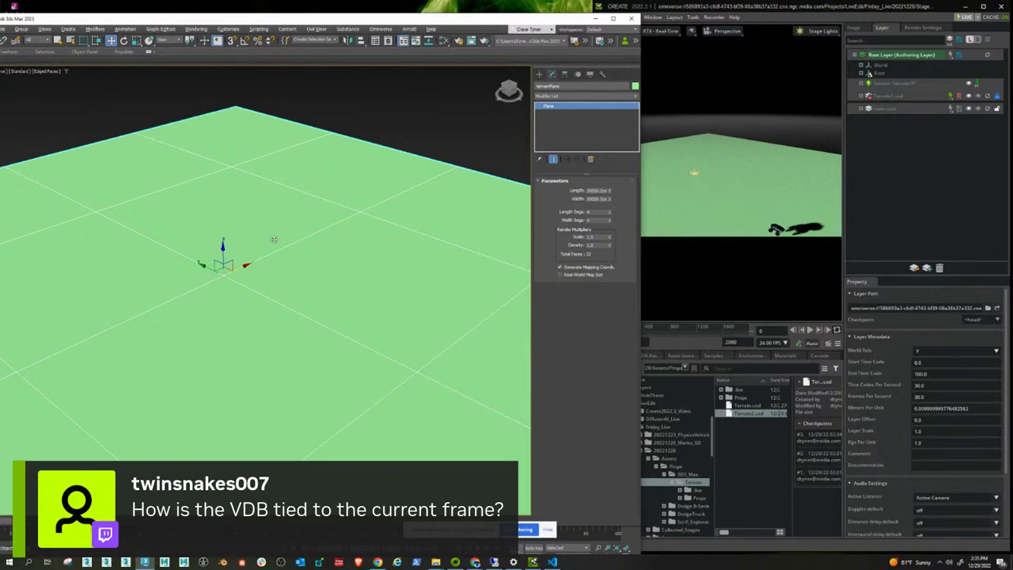
pyautogui.doubleClick(599, 212)
pyautogui.write('64')
pyautogui.press('Tab')
pyautogui.write('64')
pyautogui.press('Return')
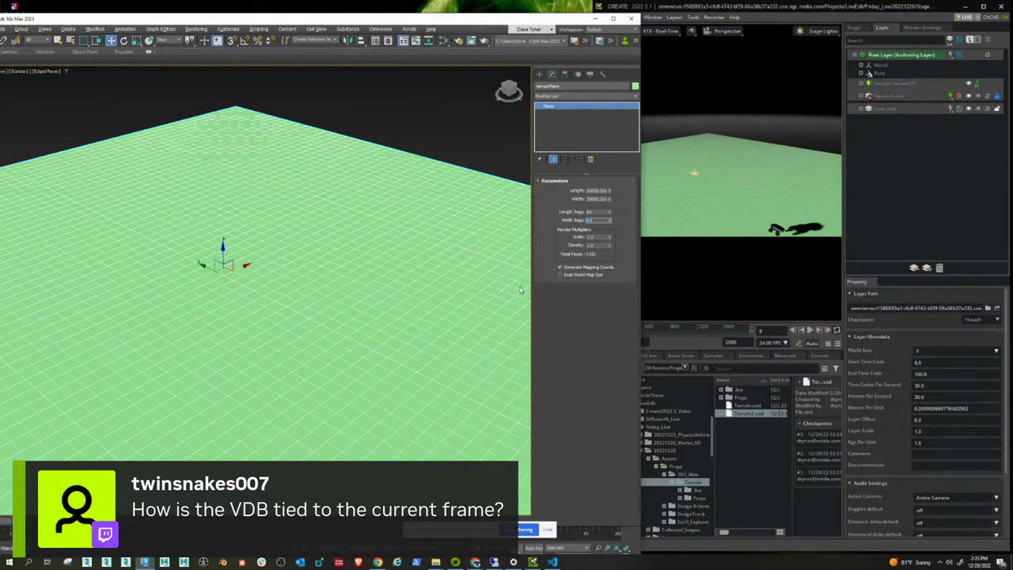
# Check the plane in Create's viewport and add an Edit Poly modifier to terrainPlane in 3ds Max.
pyautogui.click(731, 201)
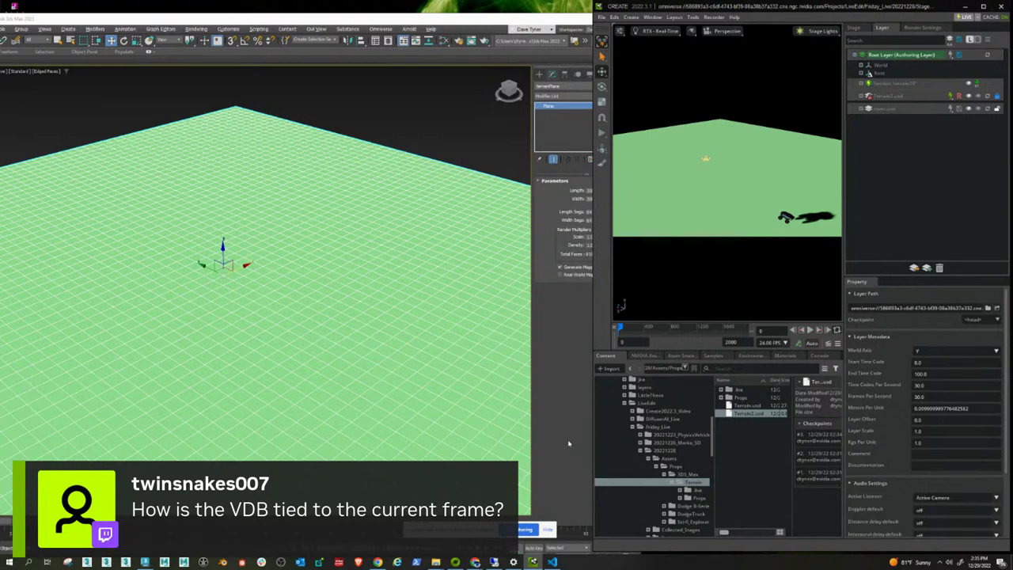
pyautogui.click(565, 440)
pyautogui.click(599, 96)
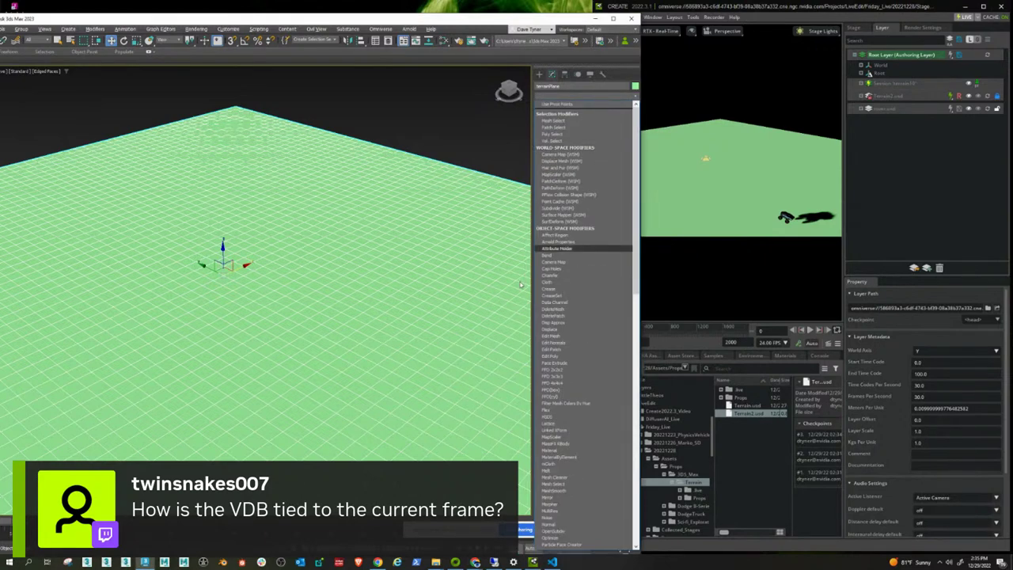
pyautogui.press('Escape')
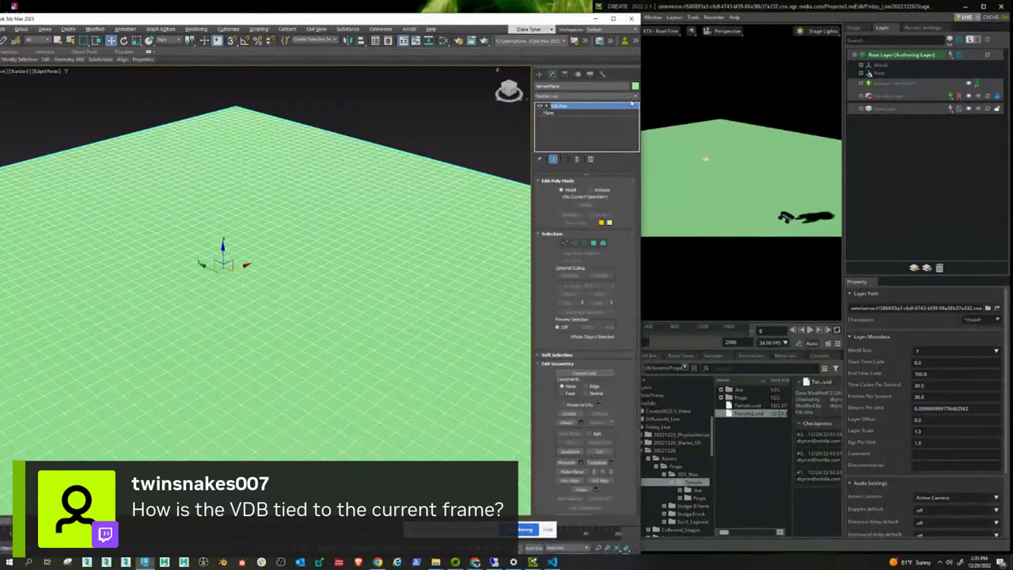
# Add a Displace modifier to terrainPlane between the base Plane and the Edit Poly modifier.
pyautogui.click(581, 113)
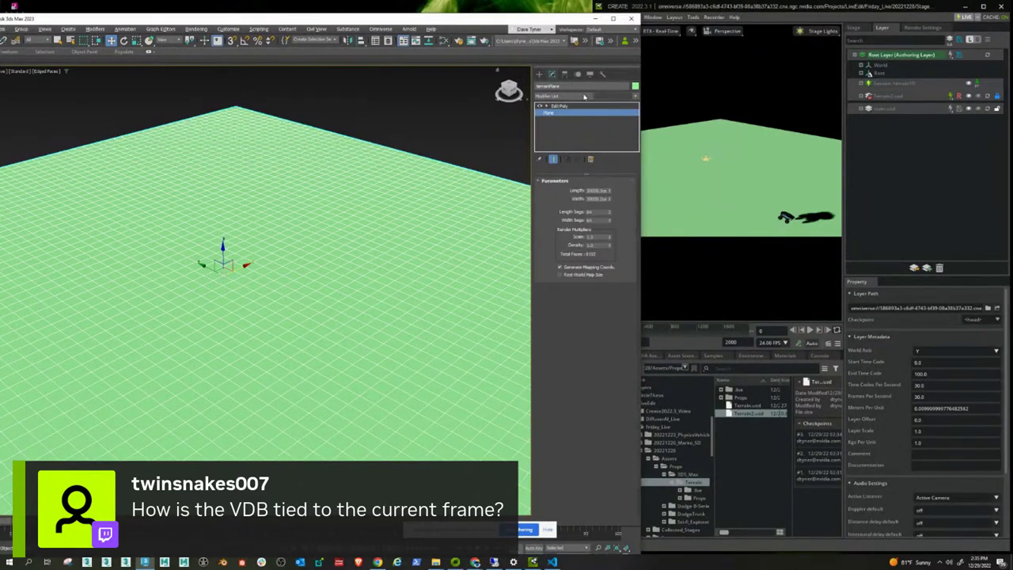
pyautogui.click(584, 96)
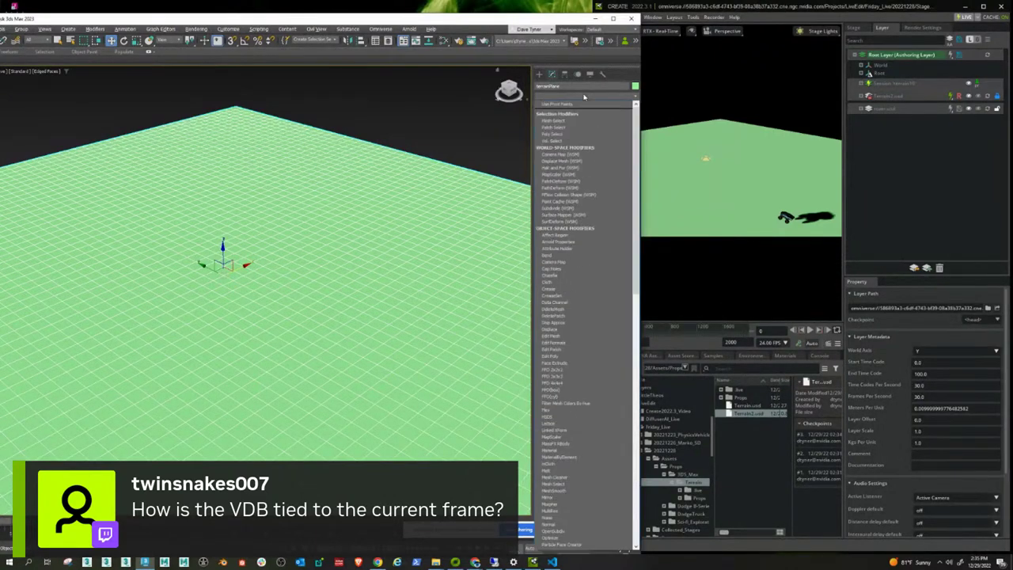
pyautogui.click(579, 329)
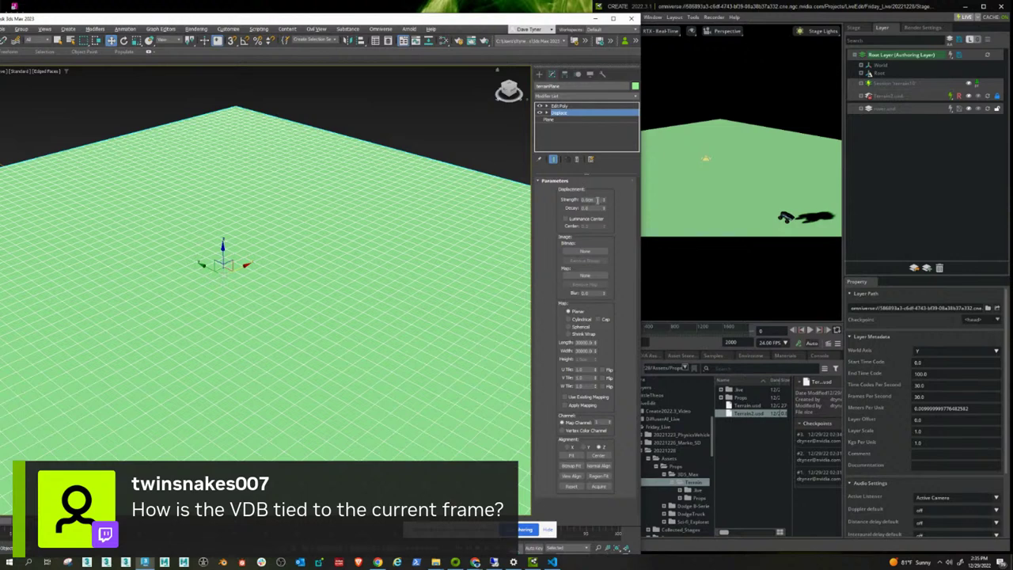
# Open the Slate Material Editor and place its window over the 3ds Max viewport.
pyautogui.moveTo(347, 251); pyautogui.dragTo(355, 261, button='middle')
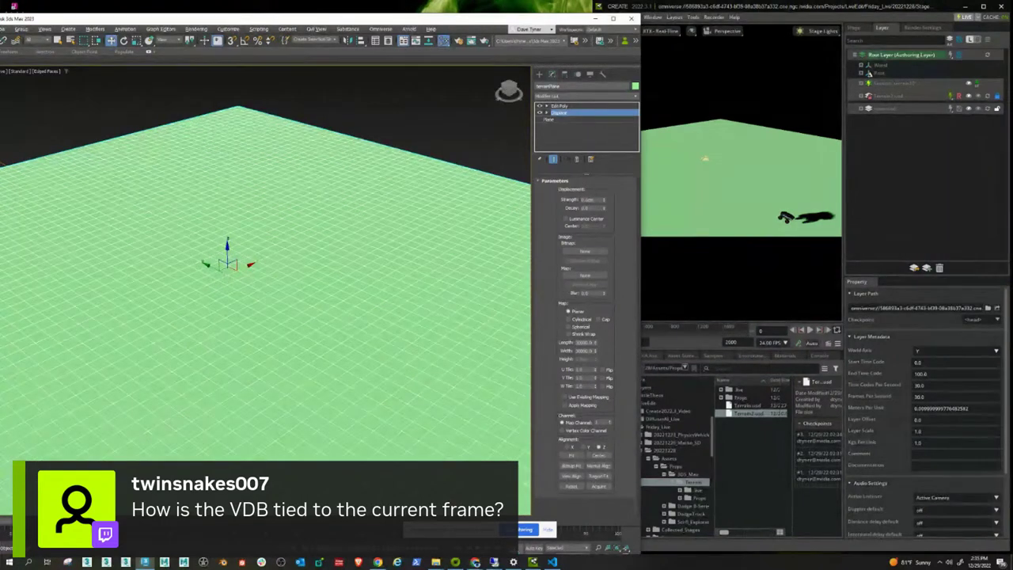
pyautogui.press('m')
pyautogui.moveTo(297, 127); pyautogui.dragTo(327, 120)
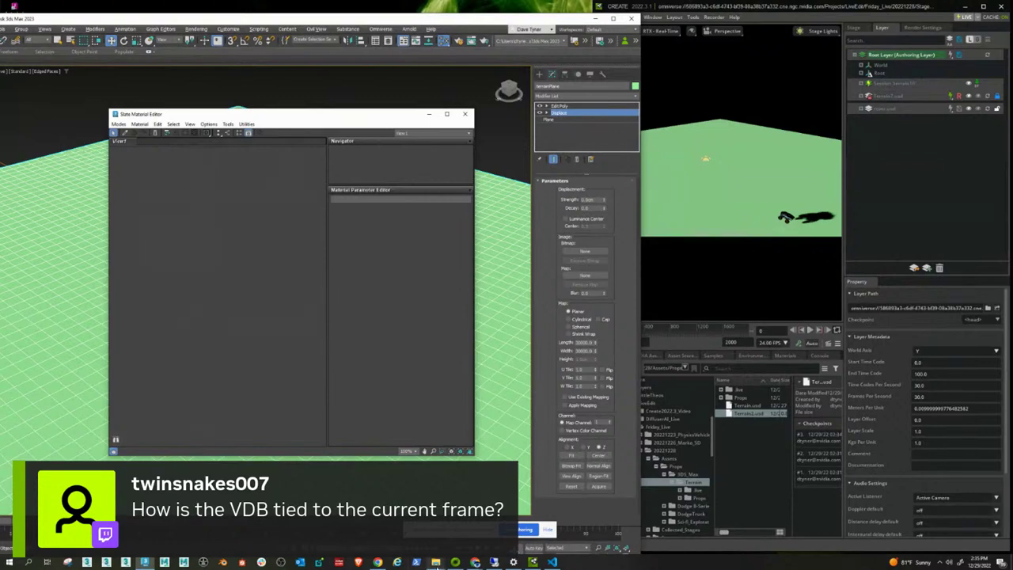
# Bring heightmap.png from the Downloads folder in File Explorer into the Slate Material Editor as a map node.
pyautogui.click(436, 562)
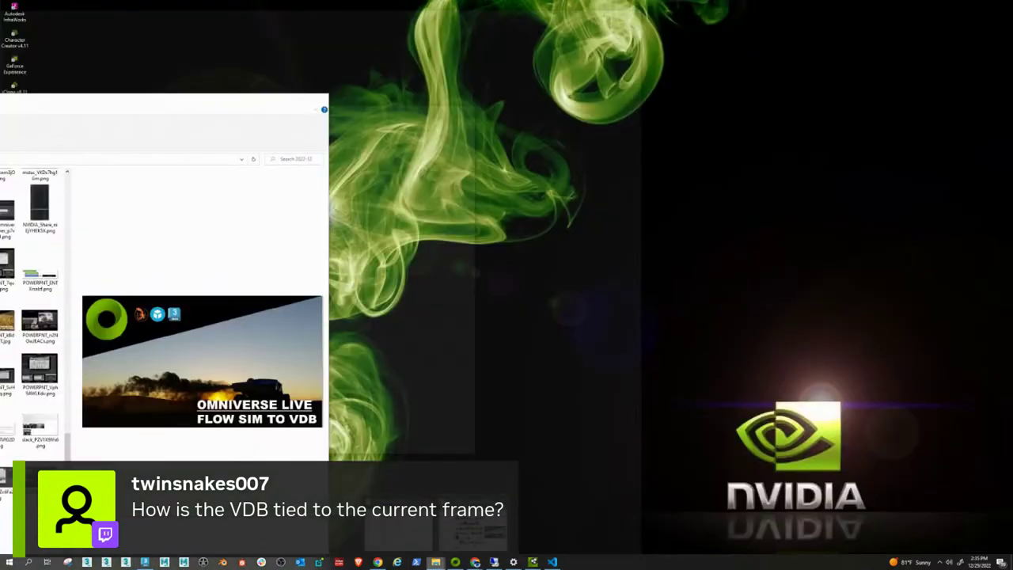
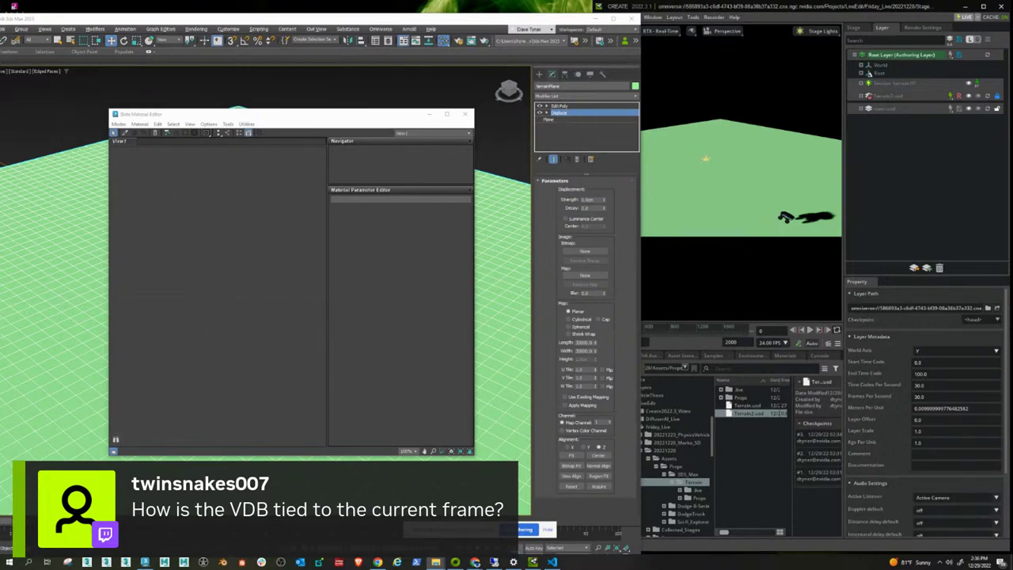
pyautogui.hotkey('alt', 'Tab')
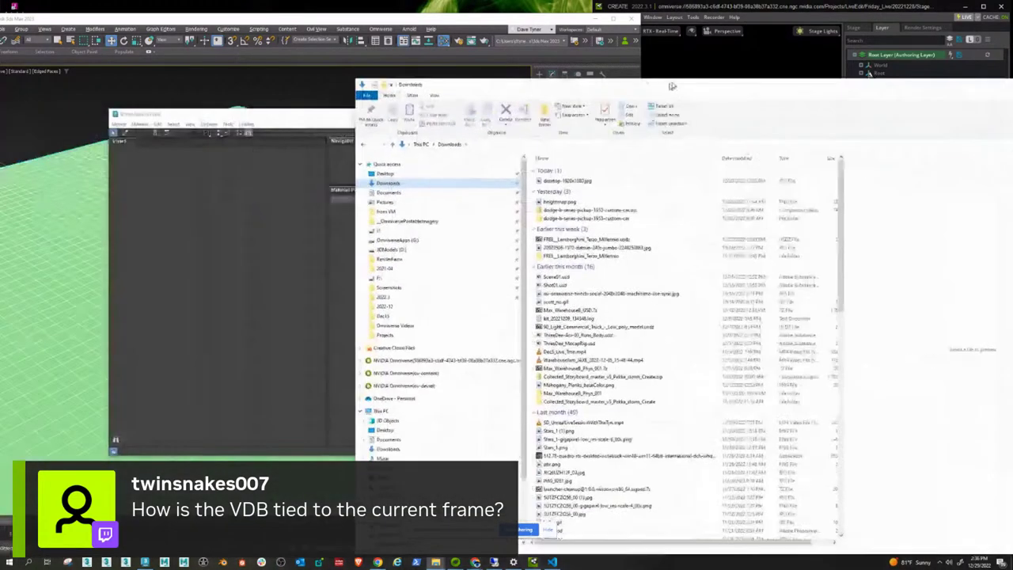
pyautogui.click(581, 194)
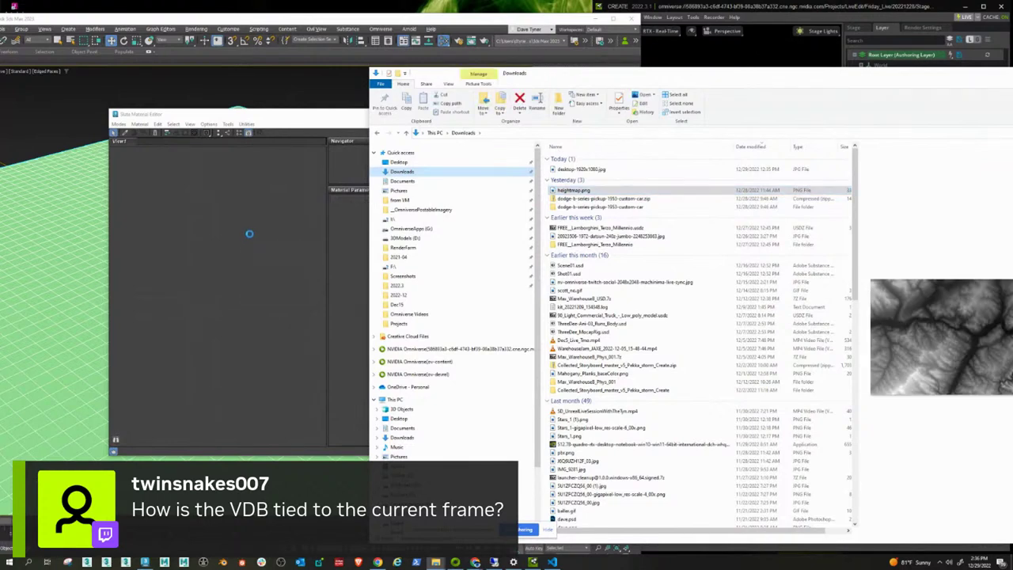
pyautogui.moveTo(965, 80); pyautogui.dragTo(826, 76)
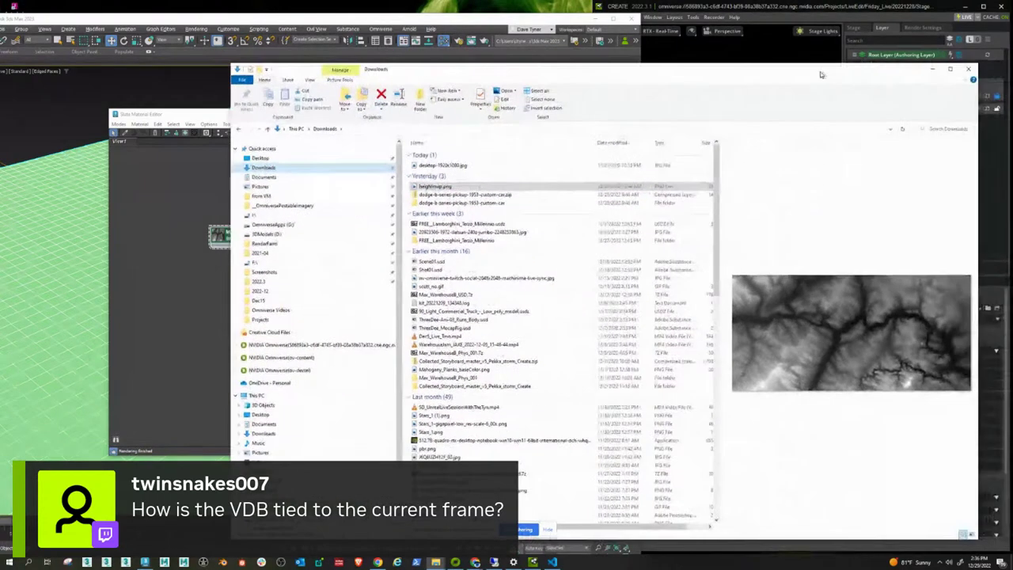
# Assign the heightmap bitmap node as an instance to the Displace modifier's Map slot, and close the Slate Material Editor.
pyautogui.click(931, 69)
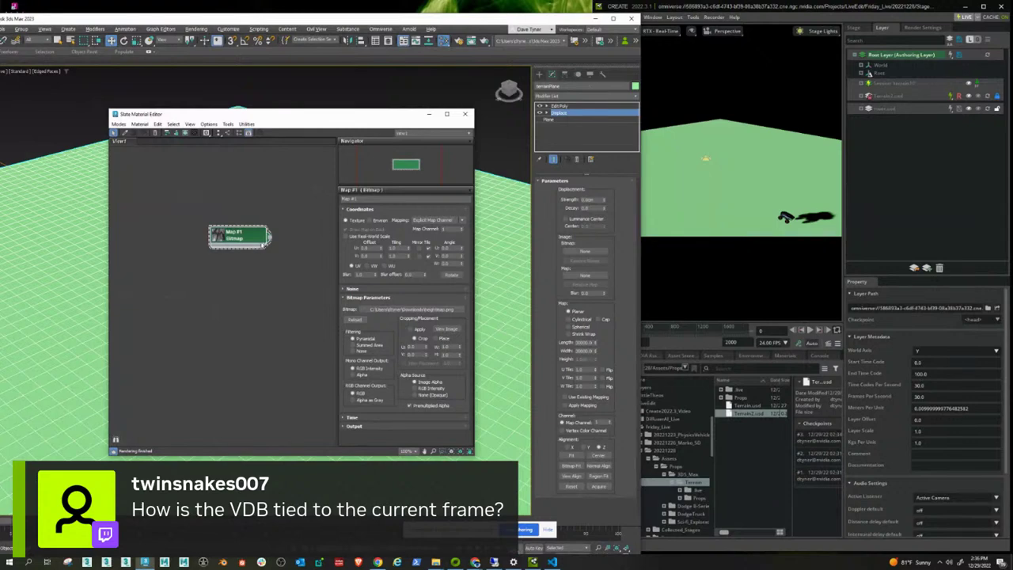
pyautogui.moveTo(269, 238); pyautogui.dragTo(596, 276)
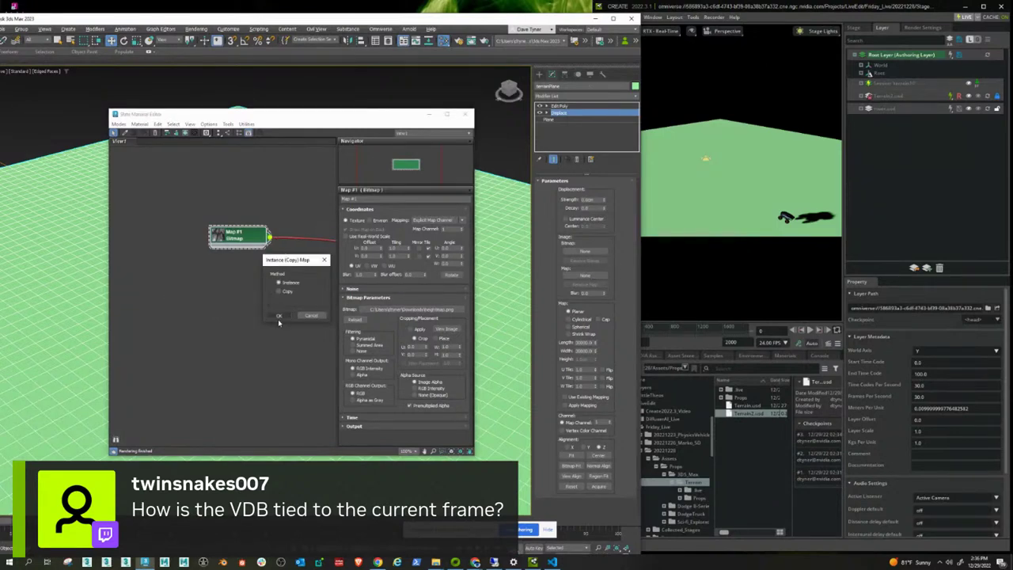
pyautogui.click(280, 316)
pyautogui.click(465, 114)
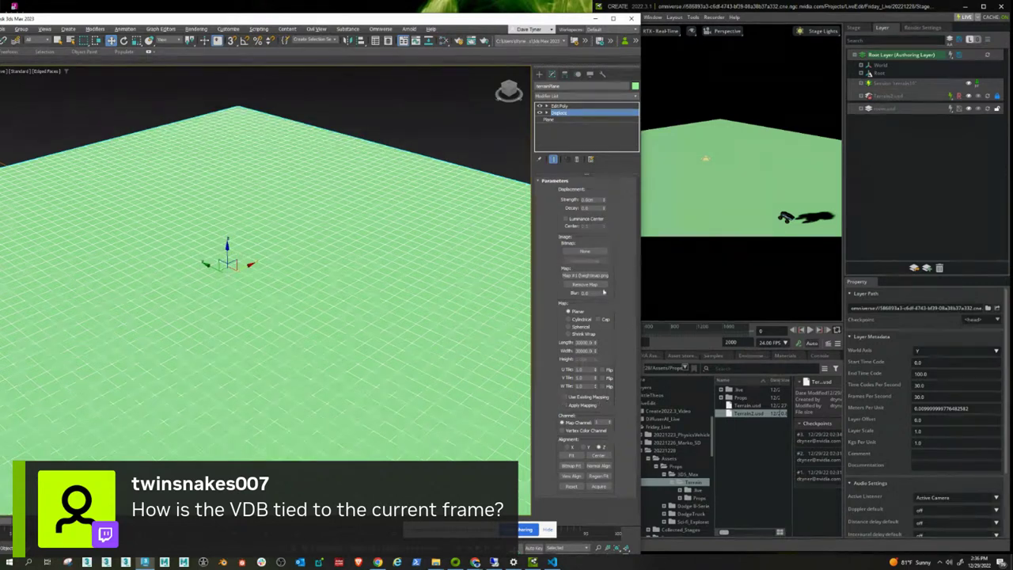
# Give terrainPlane's Displace modifier a first strength value and inspect the displaced terrain around the rover in Create.
pyautogui.doubleClick(596, 200)
pyautogui.write('0')
pyautogui.press('Return')
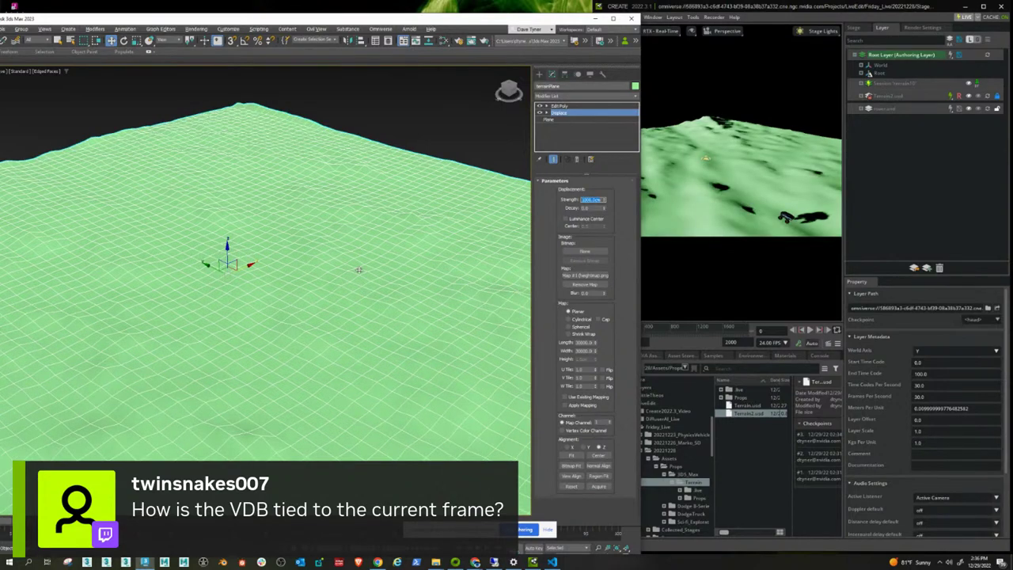
pyautogui.keyDown('alt'); pyautogui.moveTo(379, 306); pyautogui.dragTo(414, 309, button='middle'); pyautogui.keyUp('alt')
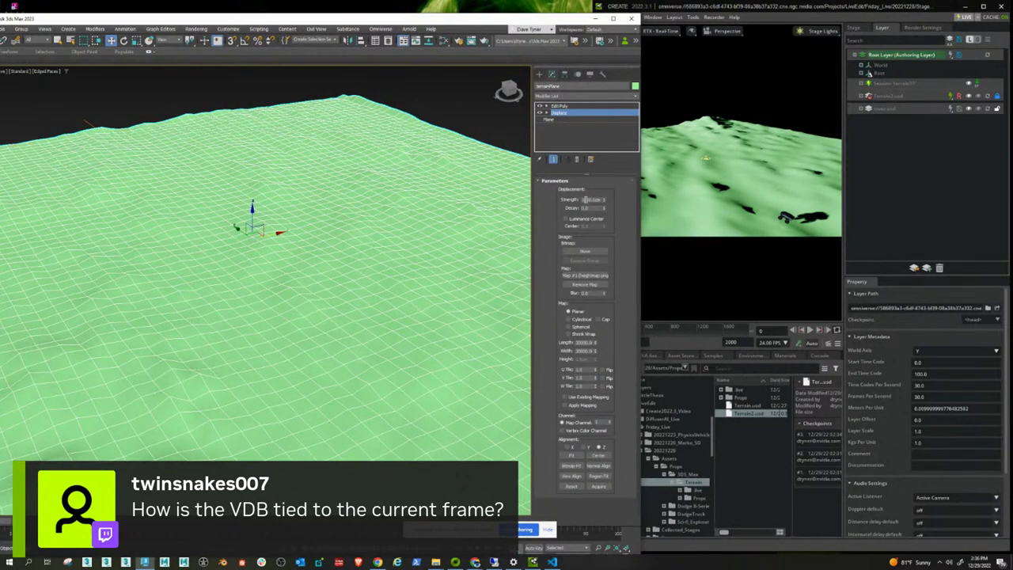
pyautogui.moveTo(723, 233); pyautogui.dragTo(723, 158, button='right')
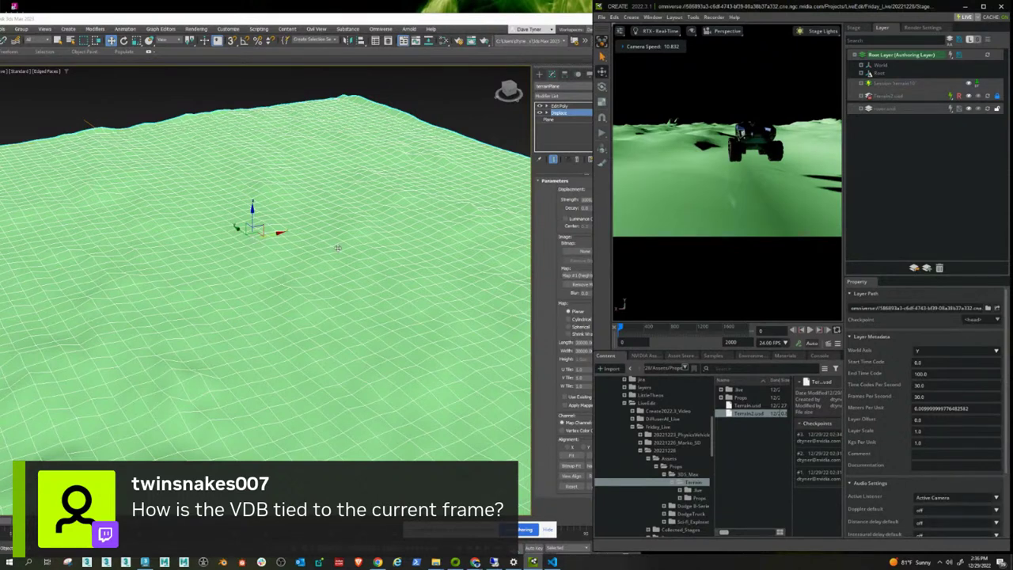
pyautogui.click(568, 115)
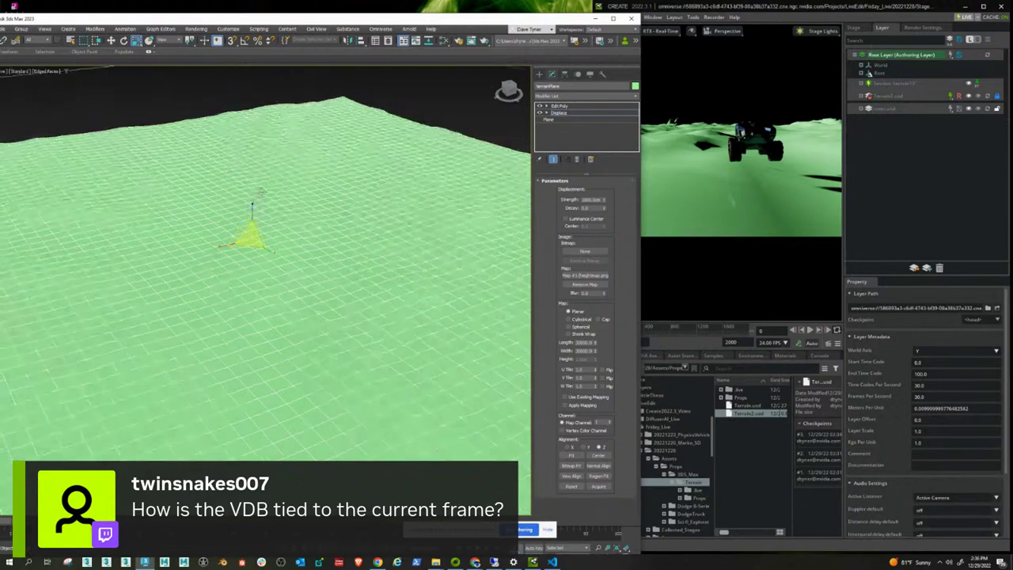
pyautogui.moveTo(728, 175); pyautogui.dragTo(752, 187, button='right')
# In Create's stage, set the subdivision scheme of terrainPlane under Root/Plane001 to catmullClark with a refinement level of 3.
pyautogui.click(853, 28)
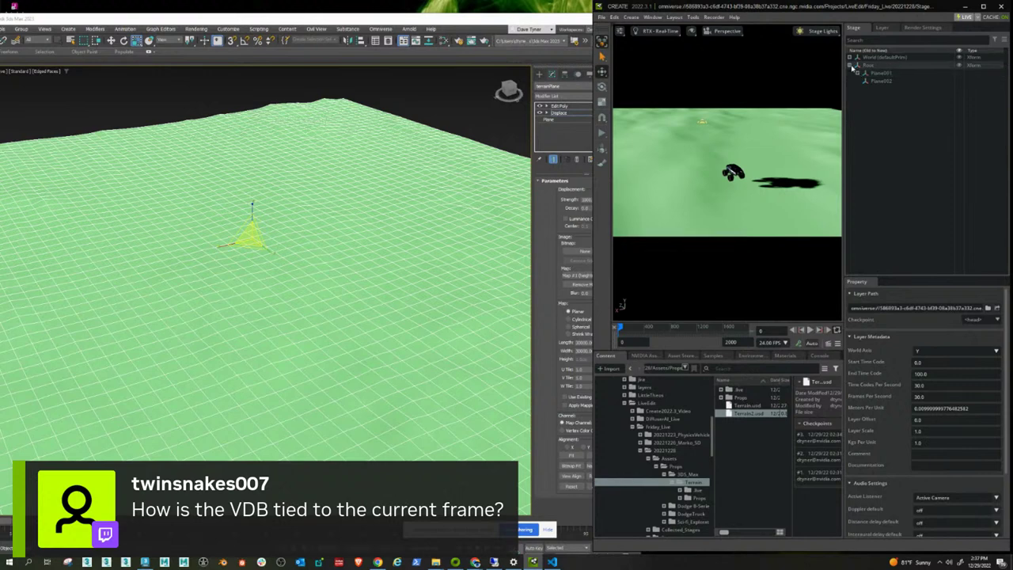
pyautogui.click(851, 58)
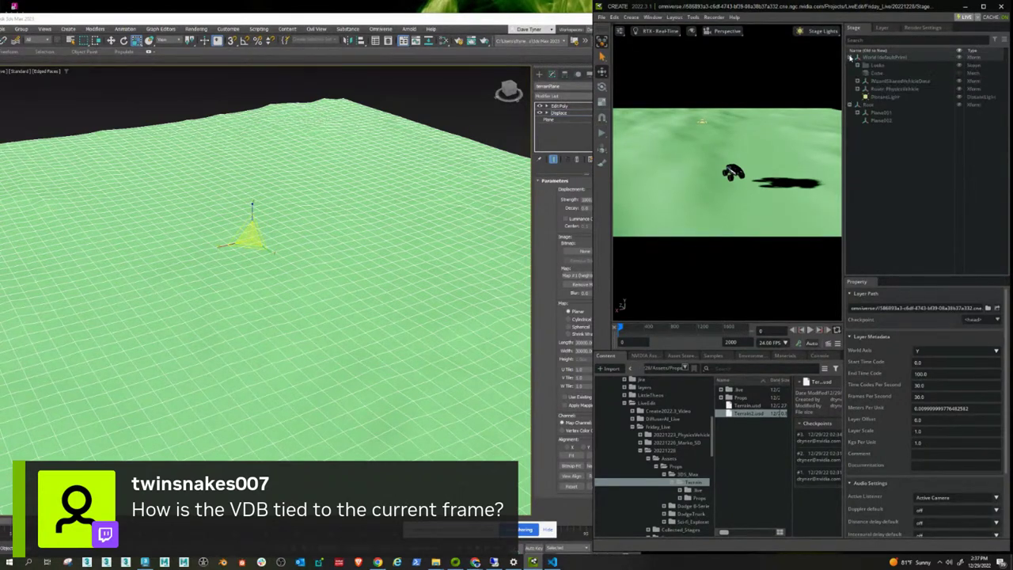
pyautogui.click(850, 58)
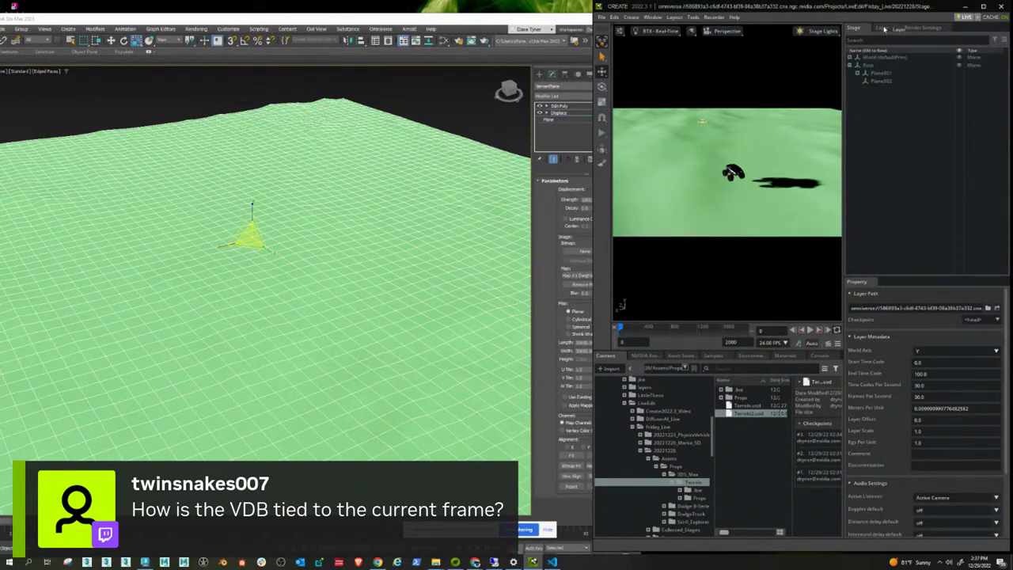
pyautogui.click(858, 72)
pyautogui.click(893, 81)
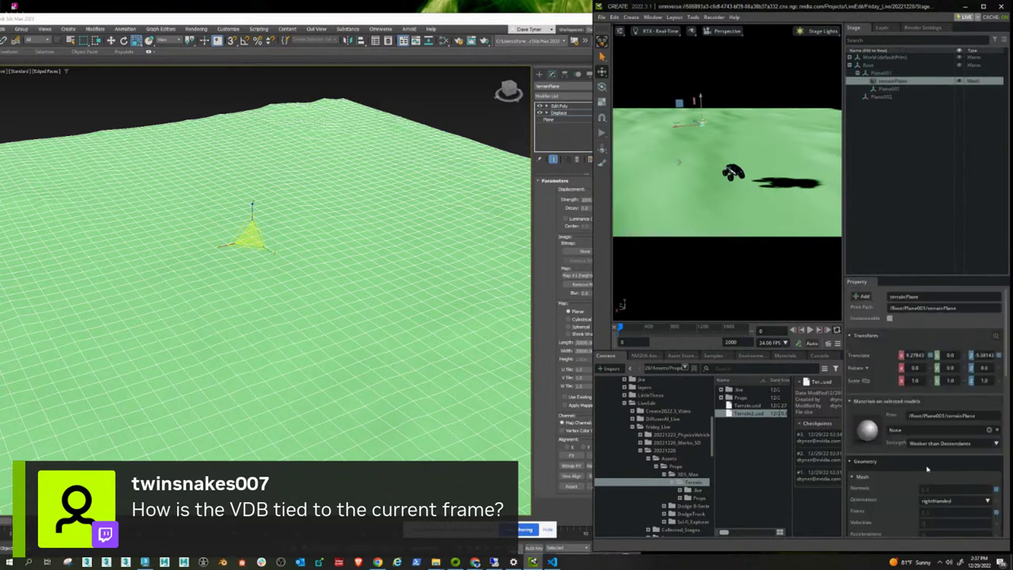
pyautogui.scroll(-5, 885, 499)
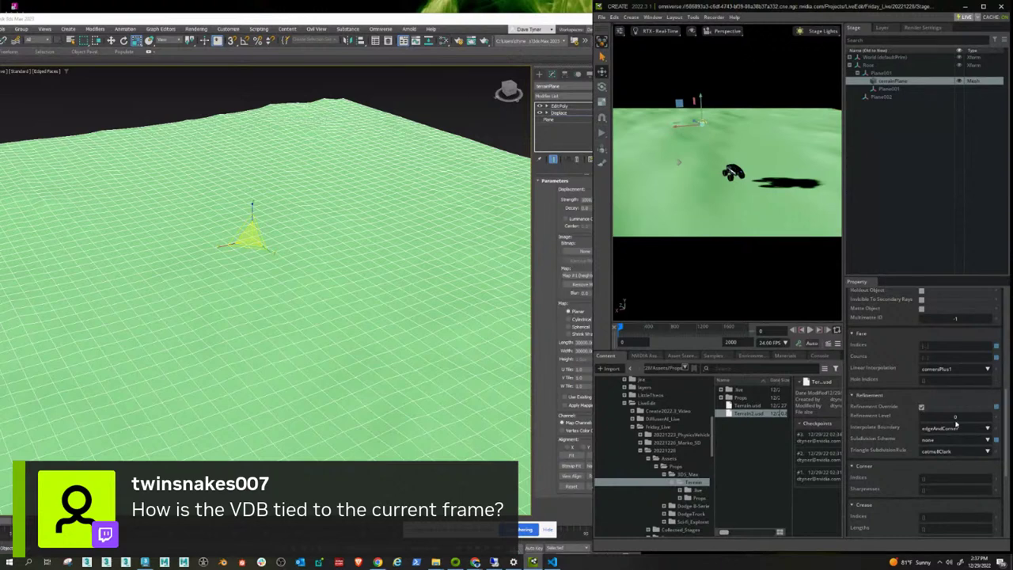
pyautogui.click(951, 440)
pyautogui.click(946, 461)
pyautogui.doubleClick(941, 417)
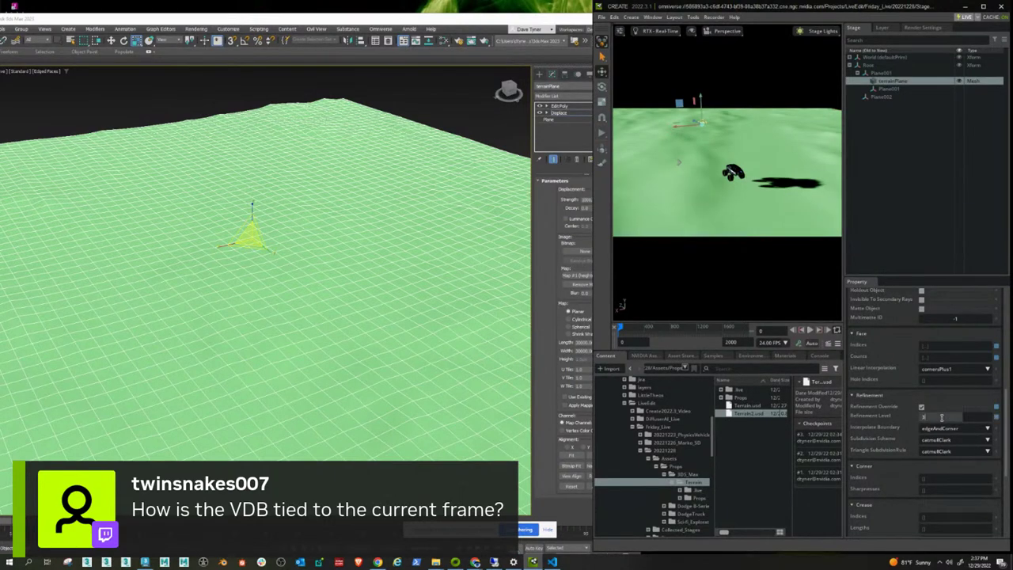
pyautogui.moveTo(712, 201)
pyautogui.mouseDown(button='right')
pyautogui.moveTo(700, 196)
pyautogui.moveTo(715, 191)
pyautogui.mouseUp(button='right')
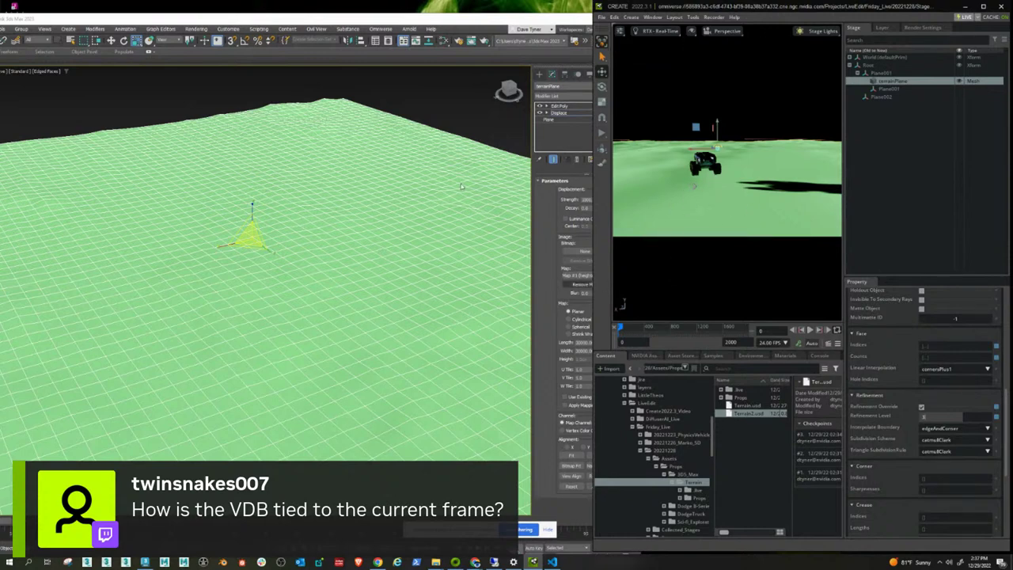
# Increase terrainPlane's Displace strength in 3ds Max and review the steeper terrain from above the rover in Create.
pyautogui.click(586, 159)
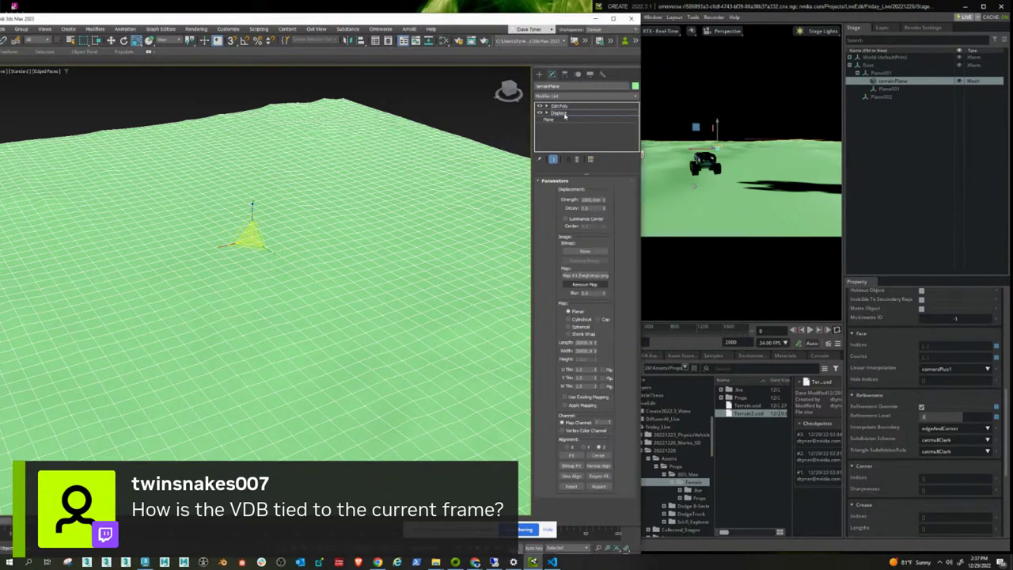
pyautogui.click(589, 199)
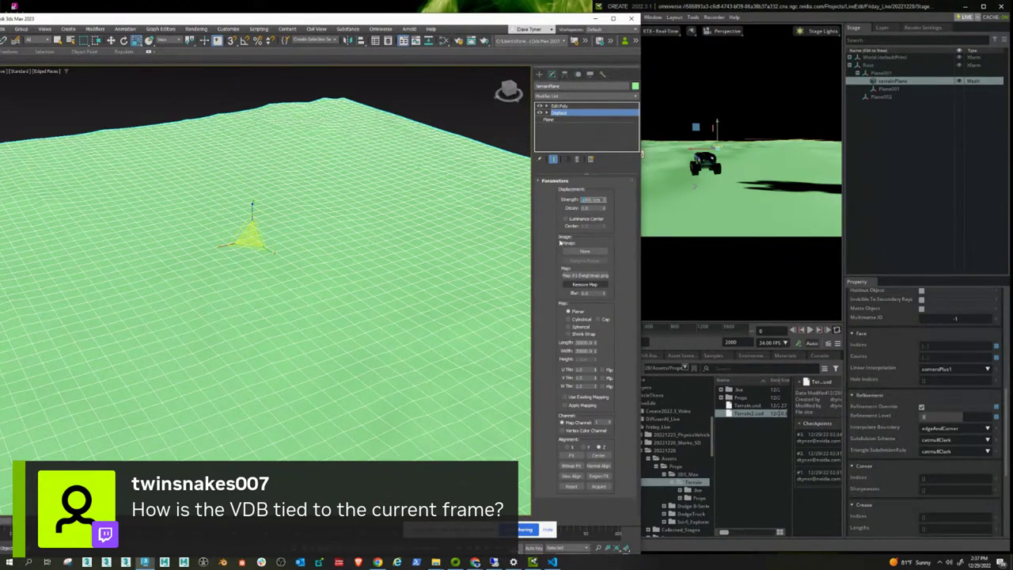
pyautogui.press('Return')
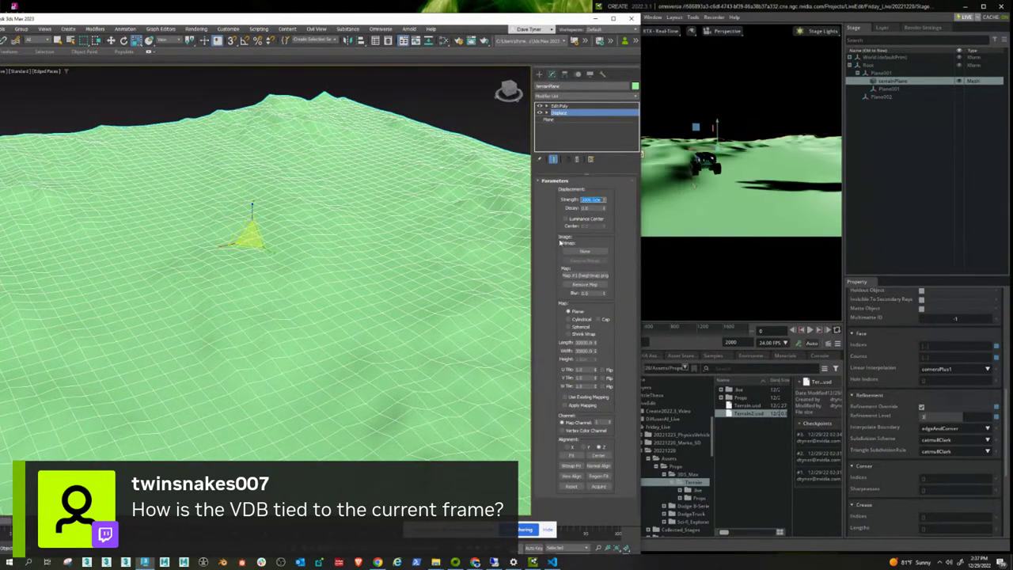
pyautogui.click(744, 174)
pyautogui.moveTo(744, 175); pyautogui.dragTo(782, 189, button='right')
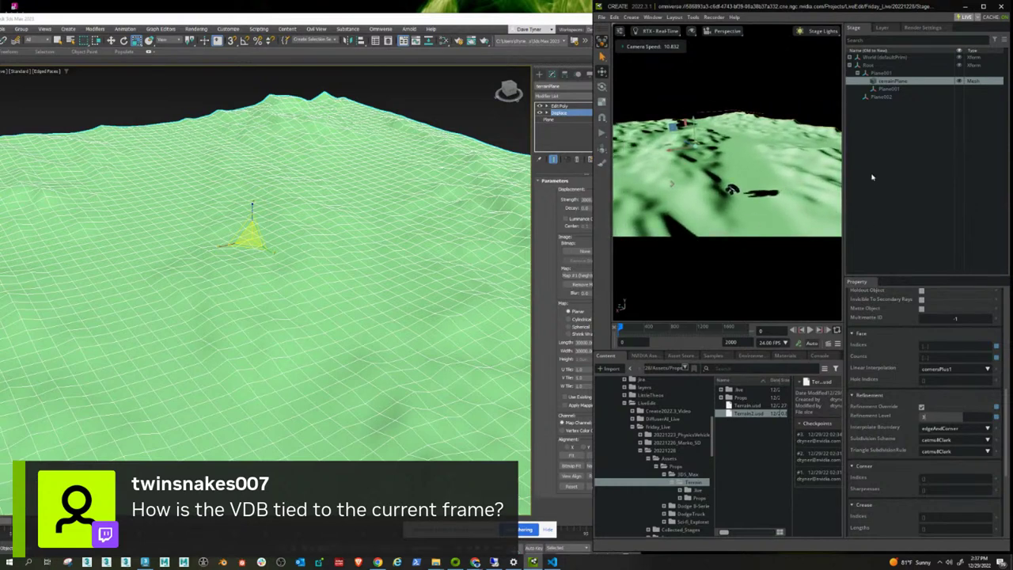
# Apply the physics Colliders Preset to terrainPlane in Create and check its Collider properties.
pyautogui.click(882, 28)
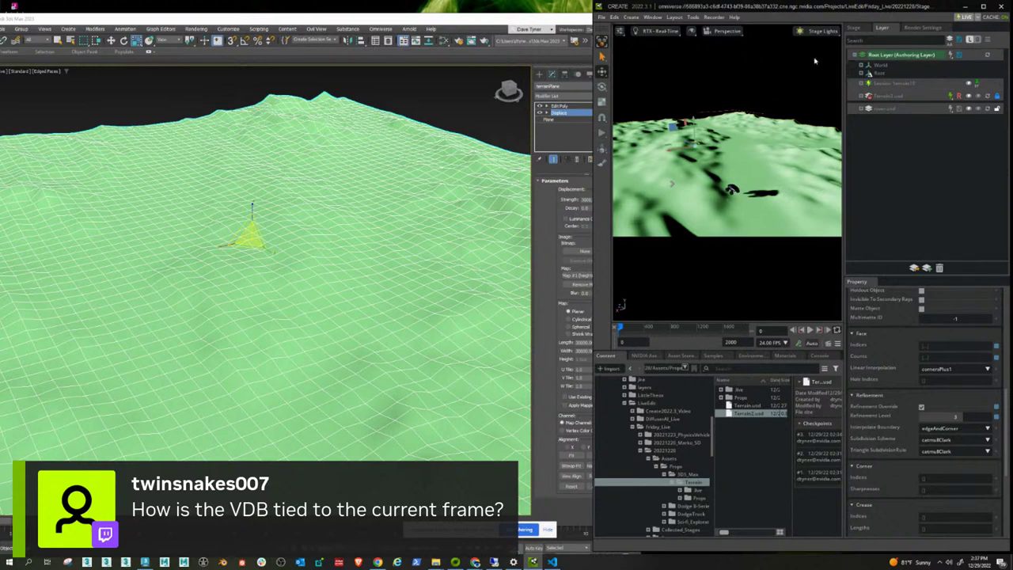
pyautogui.click(765, 179)
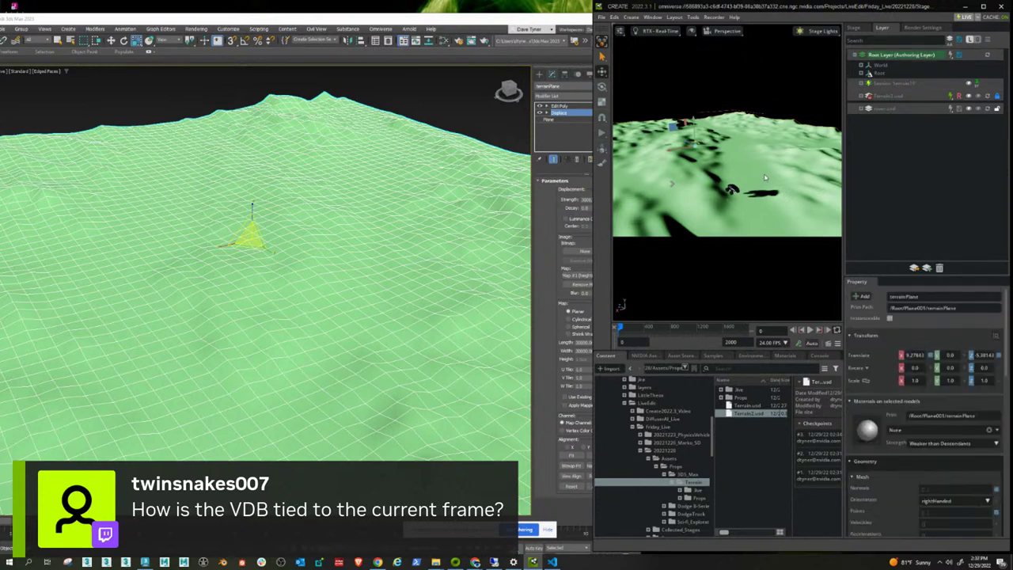
pyautogui.rightClick(765, 179)
pyautogui.moveTo(809, 196)
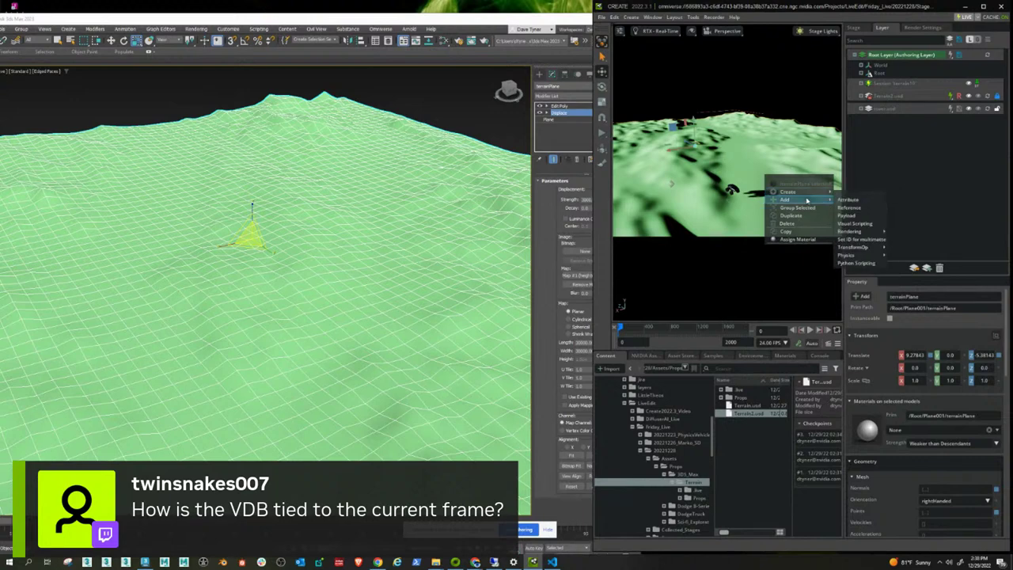
pyautogui.moveTo(856, 257)
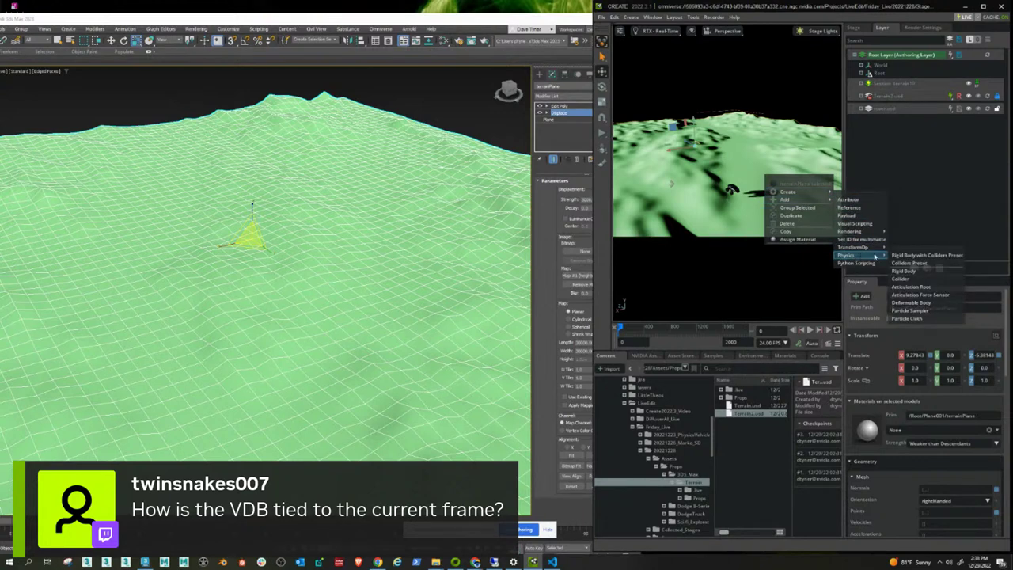
pyautogui.click(914, 264)
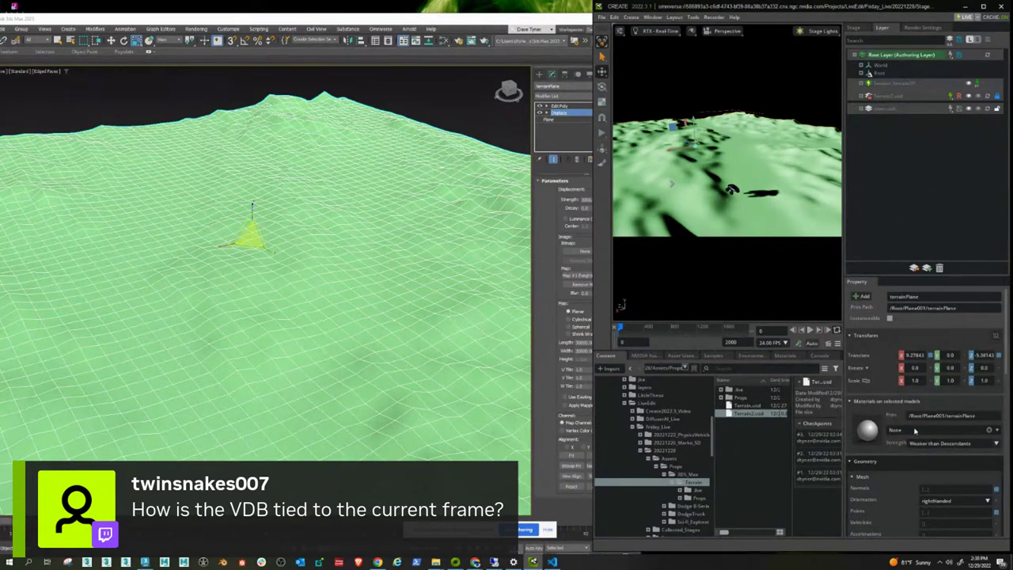
pyautogui.scroll(-8, 924, 411)
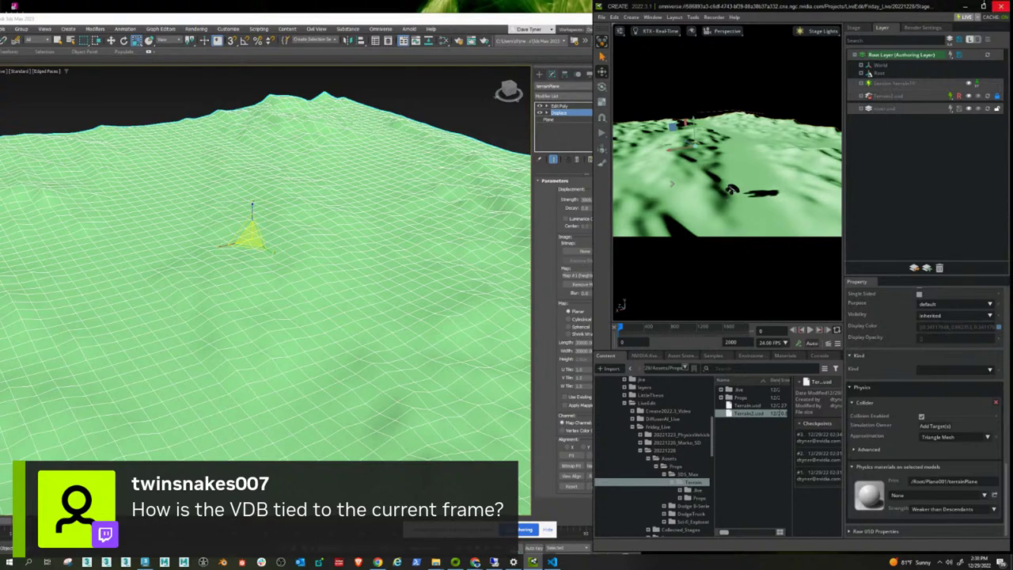
# Maximize the Create window and display the physics colliders of selected objects to examine the terrain's collision mesh.
pyautogui.click(983, 6)
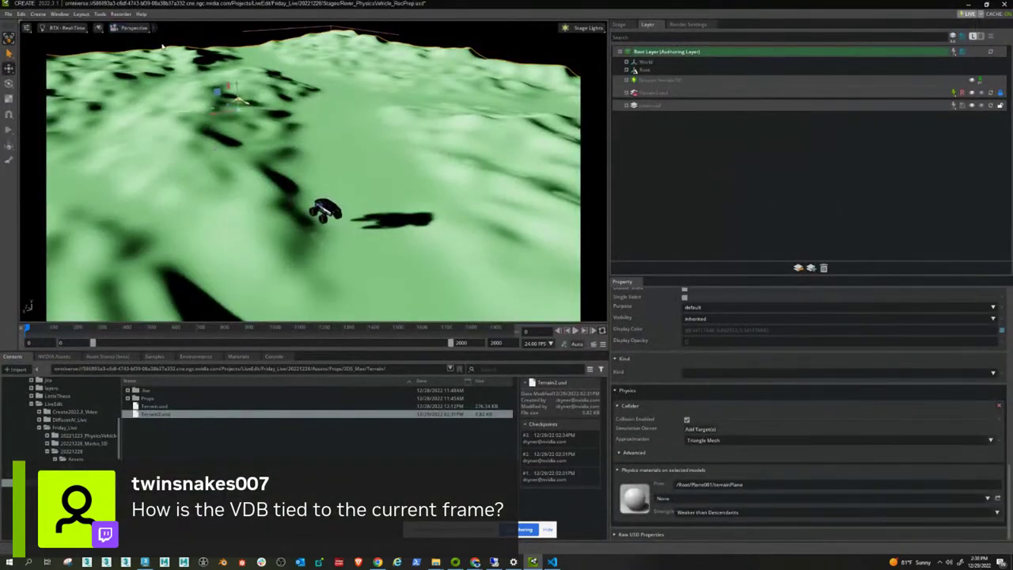
pyautogui.click(98, 28)
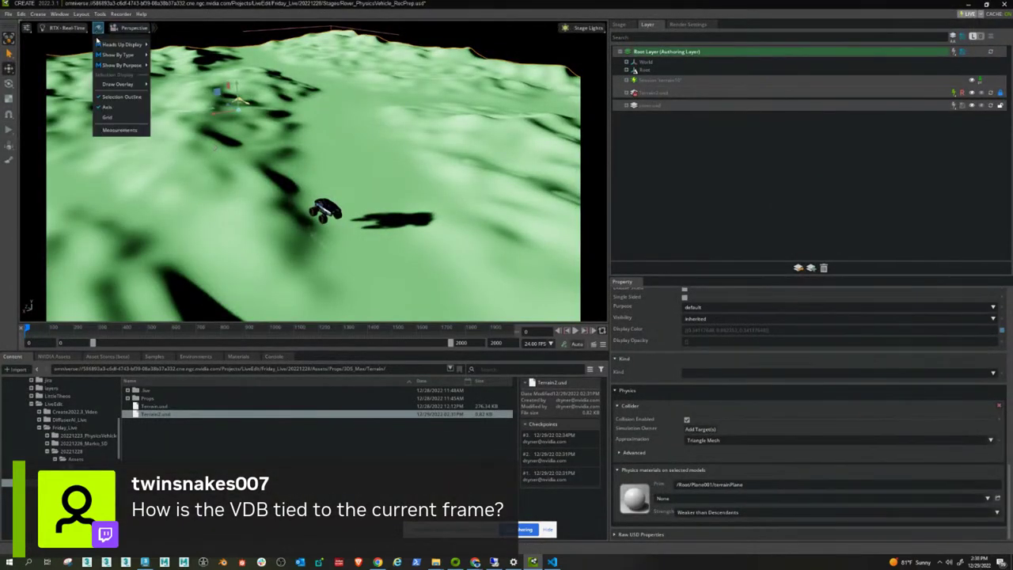
pyautogui.moveTo(127, 58)
pyautogui.moveTo(170, 110)
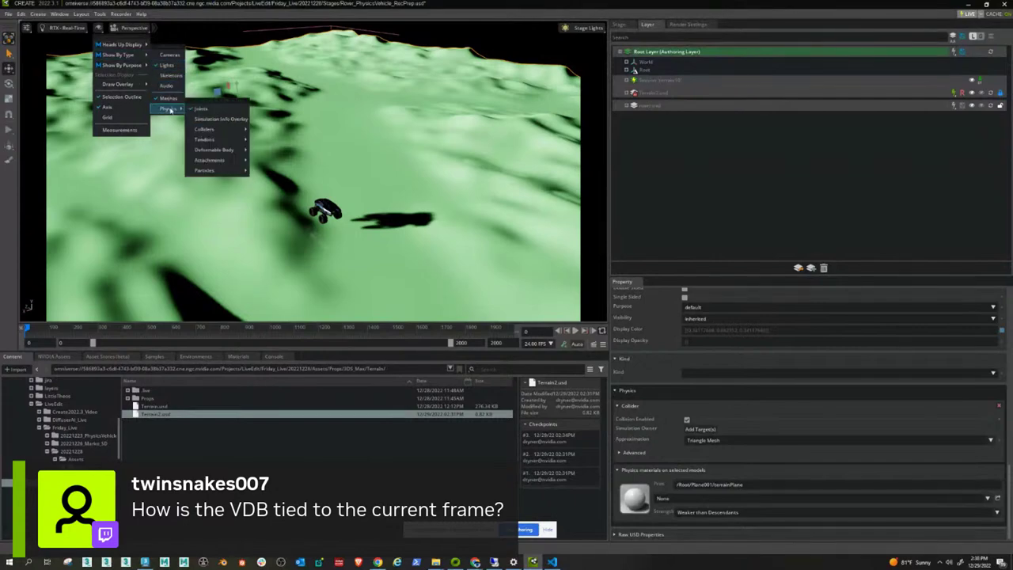
pyautogui.moveTo(204, 129)
pyautogui.click(267, 139)
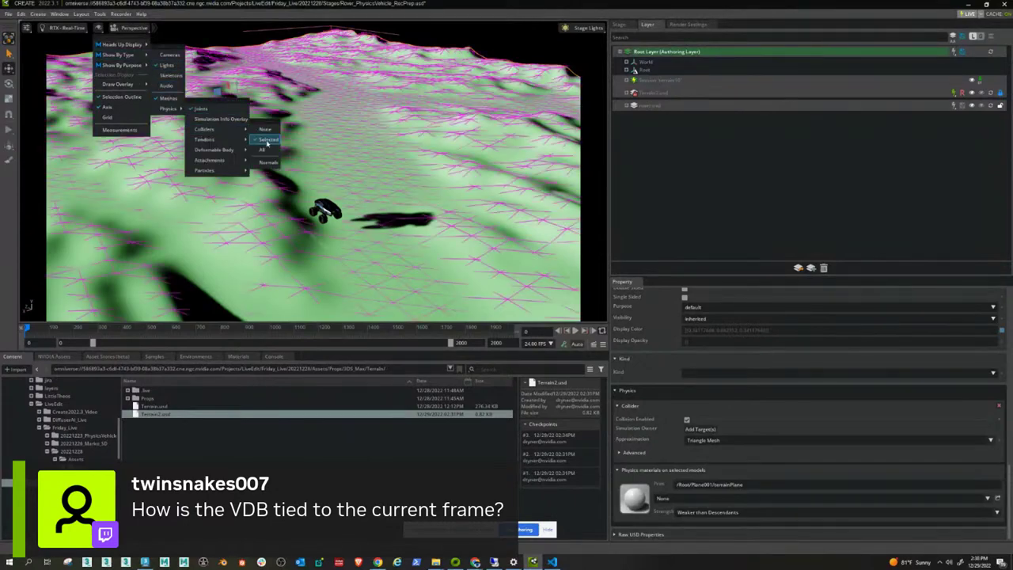
pyautogui.click(411, 210)
pyautogui.keyDown('alt'); pyautogui.moveTo(411, 210); pyautogui.dragTo(453, 208); pyautogui.keyUp('alt')
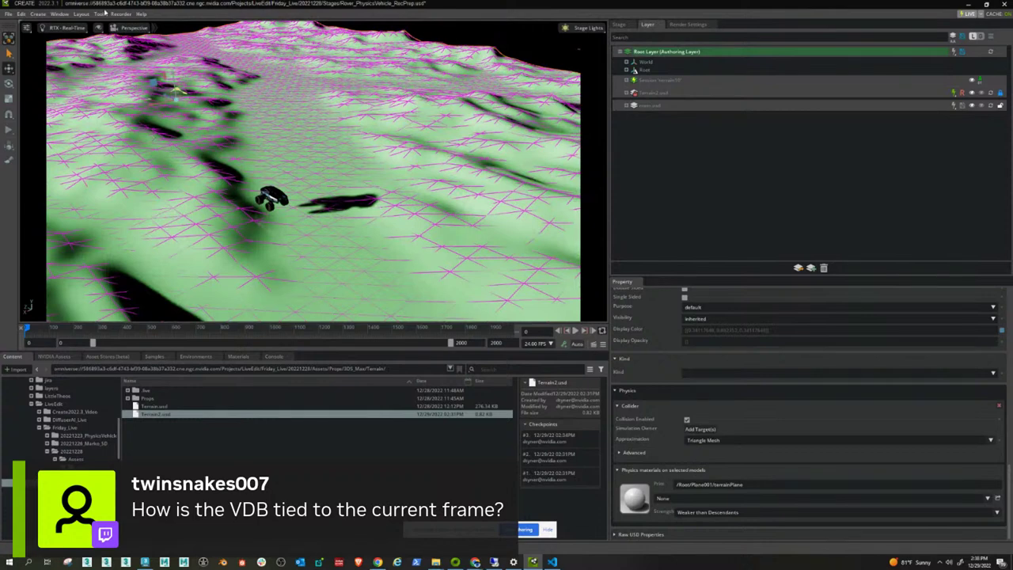
# Set the viewport's physics collider display back to None.
pyautogui.click(98, 28)
pyautogui.moveTo(140, 56)
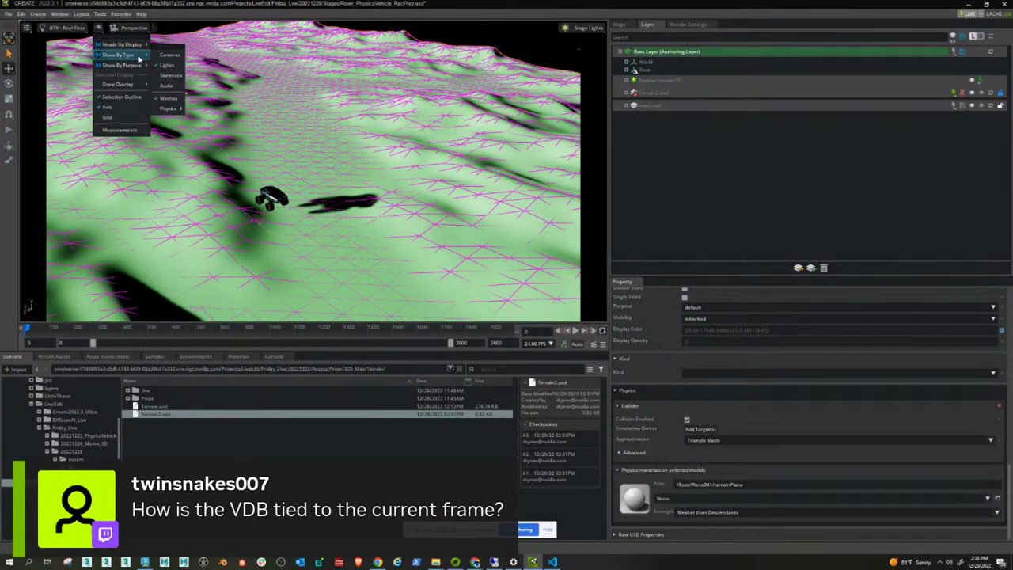
pyautogui.moveTo(175, 110)
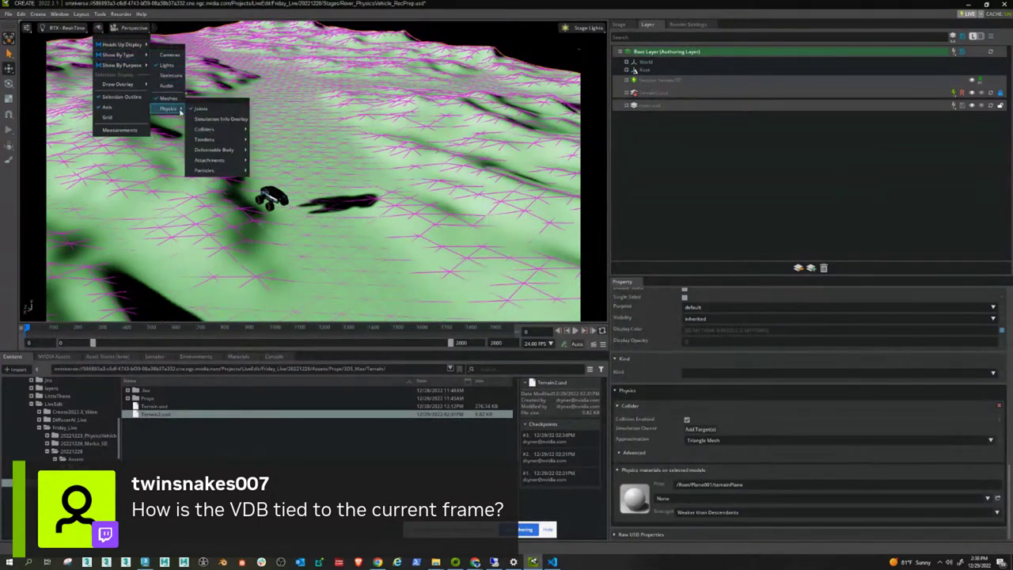
pyautogui.moveTo(205, 129)
pyautogui.click(267, 130)
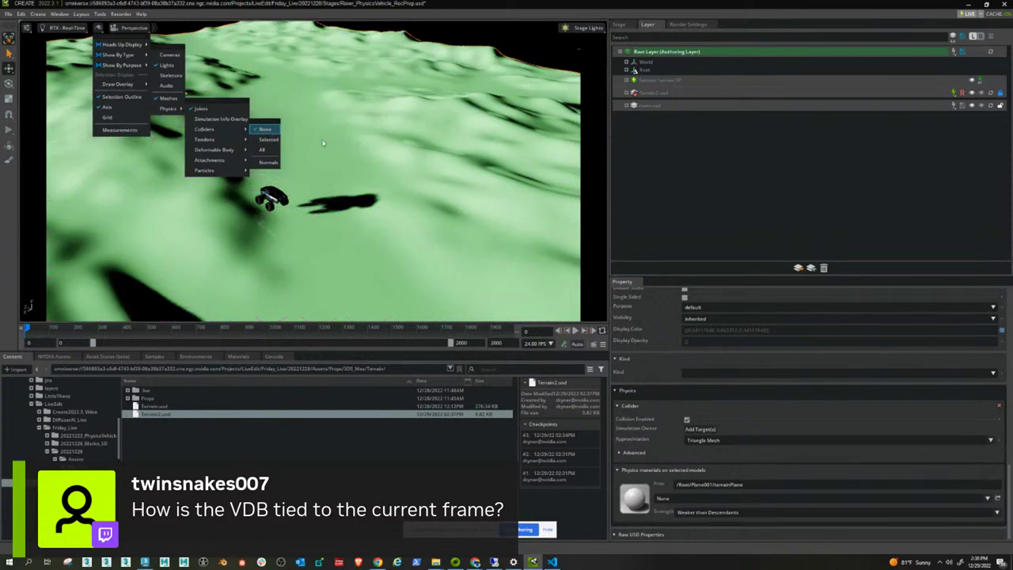
pyautogui.click(380, 169)
# Bring the view closer to the rover and play the physics simulation on the displaced terrain.
pyautogui.keyDown('alt'); pyautogui.moveTo(380, 170); pyautogui.dragTo(372, 172); pyautogui.keyUp('alt')
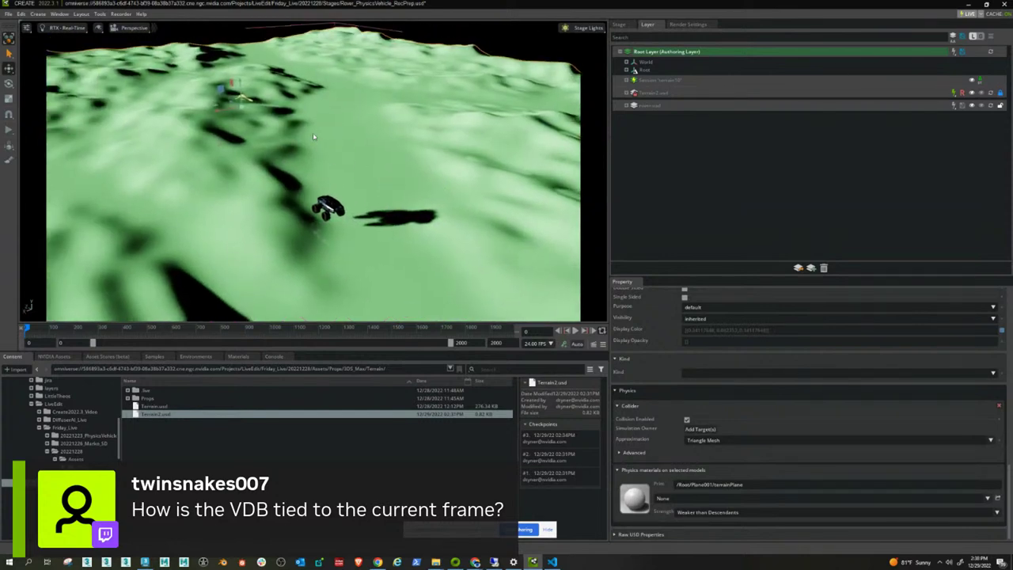
pyautogui.moveTo(324, 157)
pyautogui.mouseDown(button='right')
pyautogui.moveTo(309, 146)
pyautogui.moveTo(334, 143)
pyautogui.mouseUp(button='right')
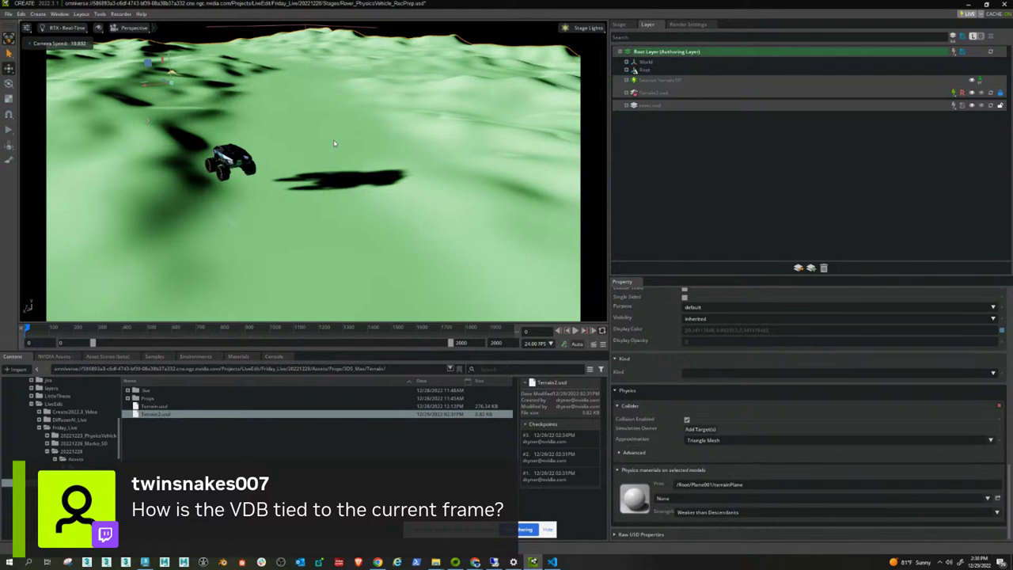
pyautogui.press('space')
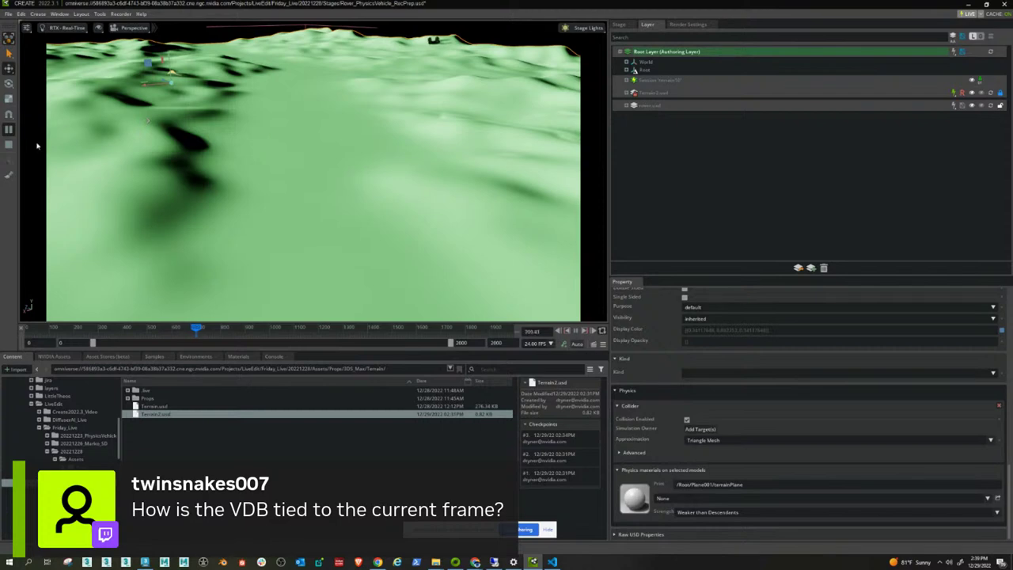
# Stop the rover's physics simulation and reset the timeline to its start.
pyautogui.click(9, 146)
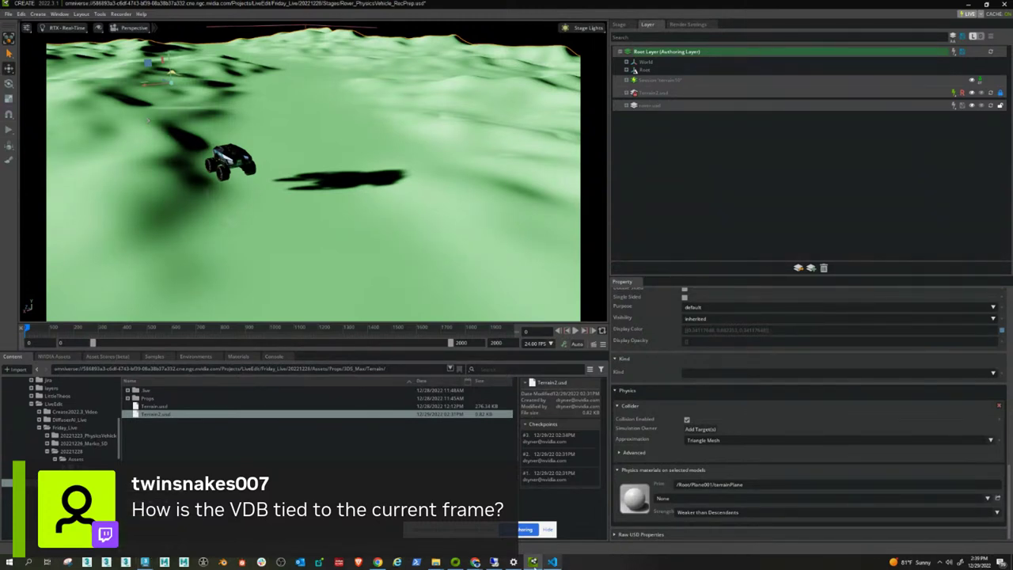
# Switch to the Omniverse Launcher, browse the Connectors category of the Exchange to examine the supported third-party software, and close the window.
pyautogui.moveTo(475, 562)
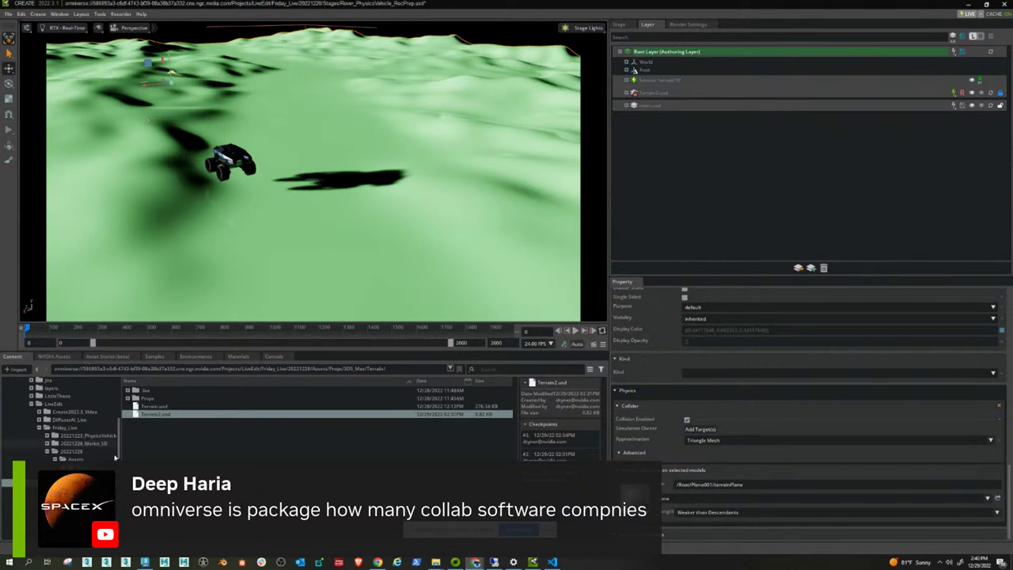
pyautogui.click(456, 562)
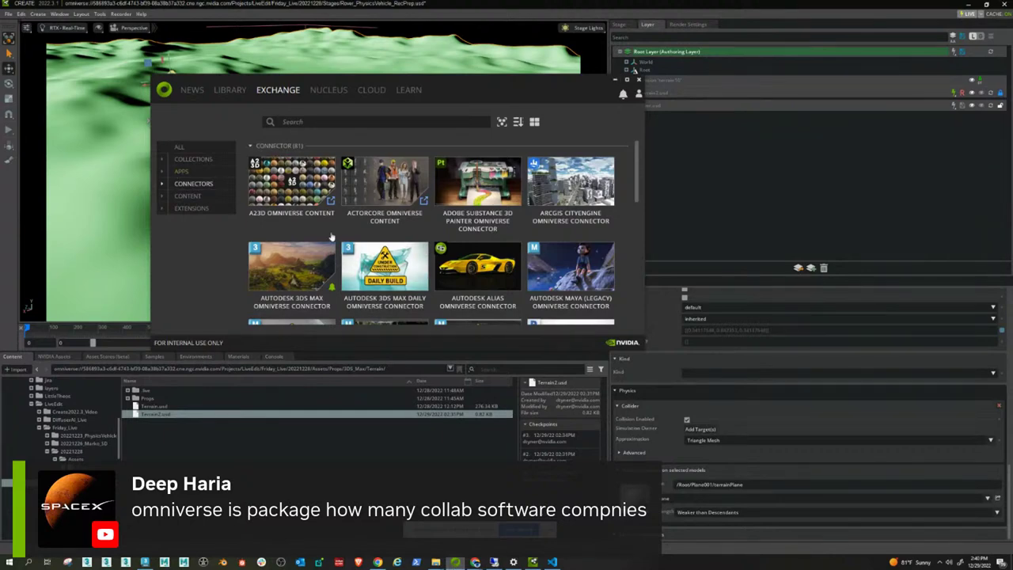
pyautogui.scroll(-1, 389, 238)
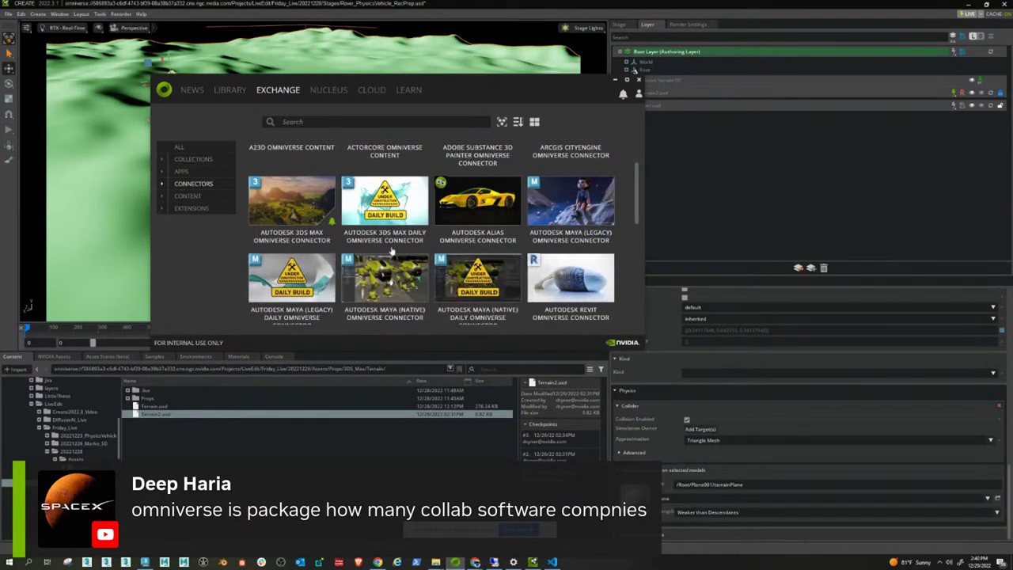
pyautogui.scroll(-4, 372, 254)
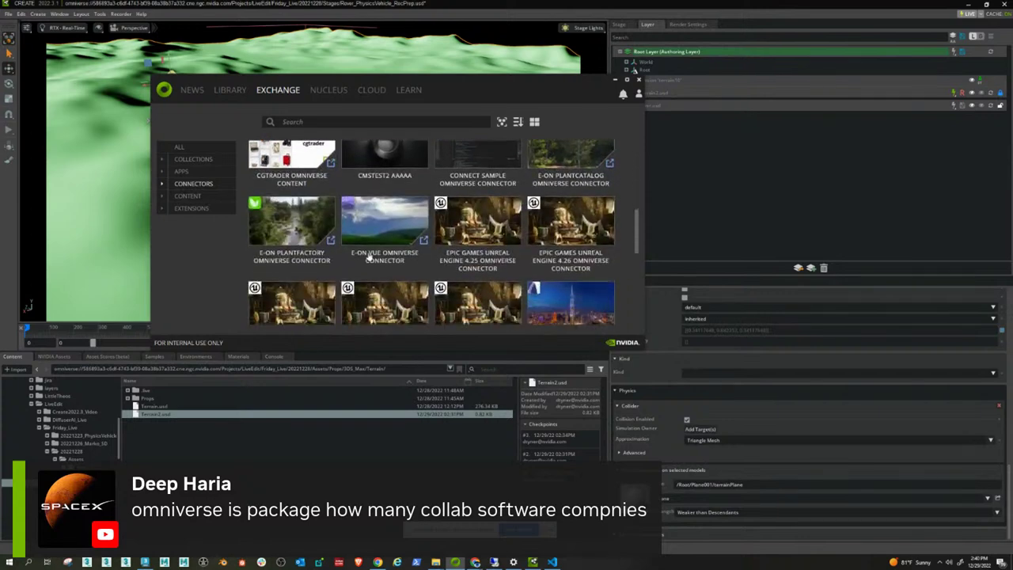
pyautogui.scroll(-3, 369, 257)
pyautogui.scroll(-3, 369, 257)
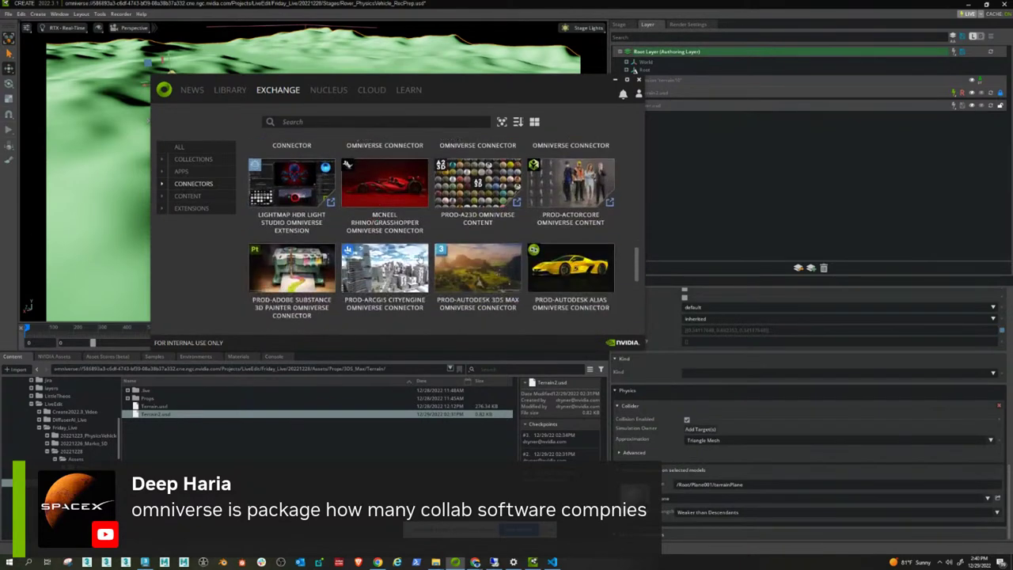
pyautogui.scroll(3, 401, 266)
pyautogui.scroll(-2, 401, 265)
pyautogui.scroll(-2, 401, 266)
pyautogui.scroll(-2, 400, 283)
pyautogui.scroll(2, 400, 283)
pyautogui.scroll(-2, 400, 283)
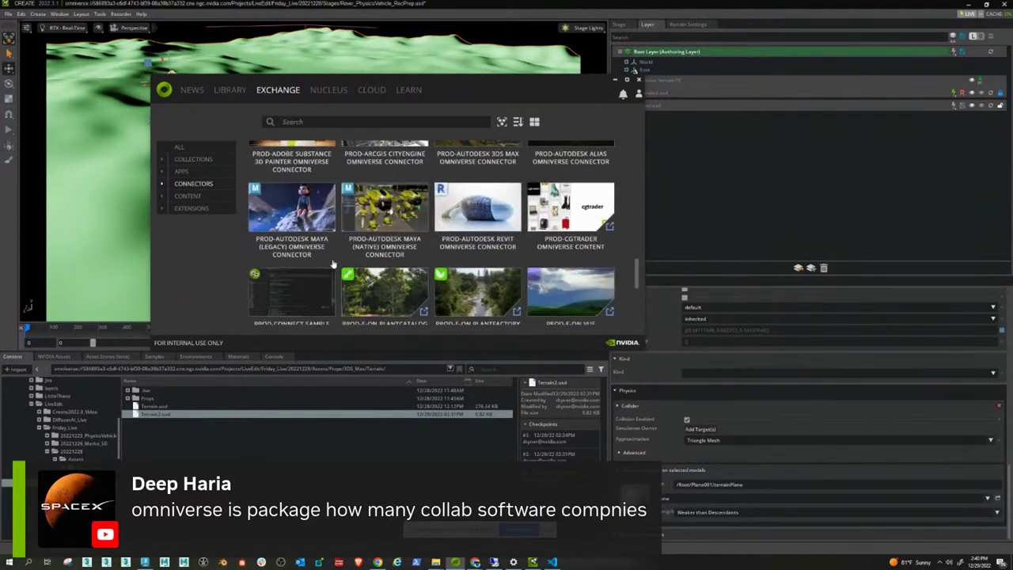
pyautogui.scroll(3, 332, 264)
pyautogui.scroll(-3, 331, 261)
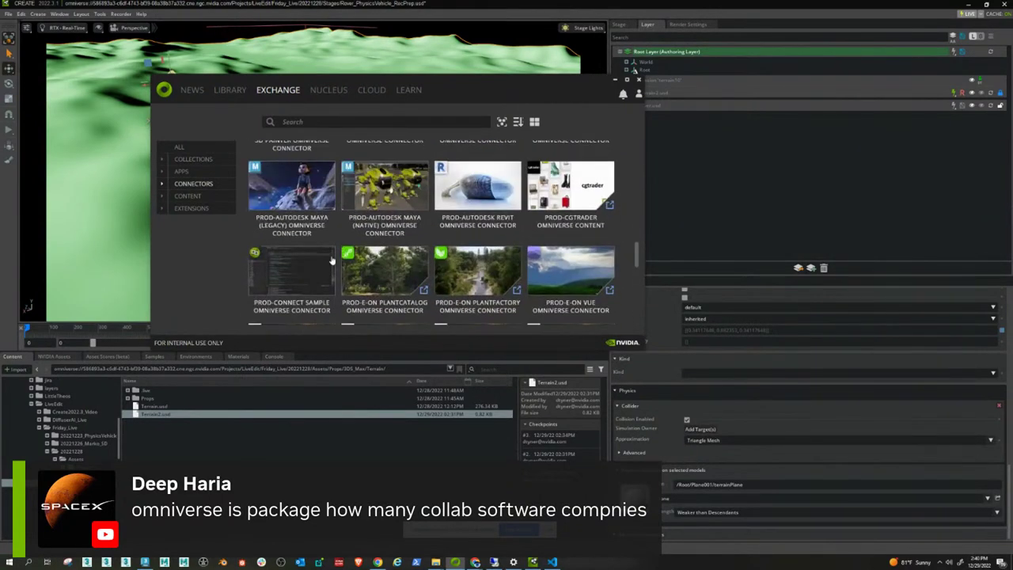
pyautogui.scroll(3, 331, 261)
pyautogui.scroll(-5, 331, 263)
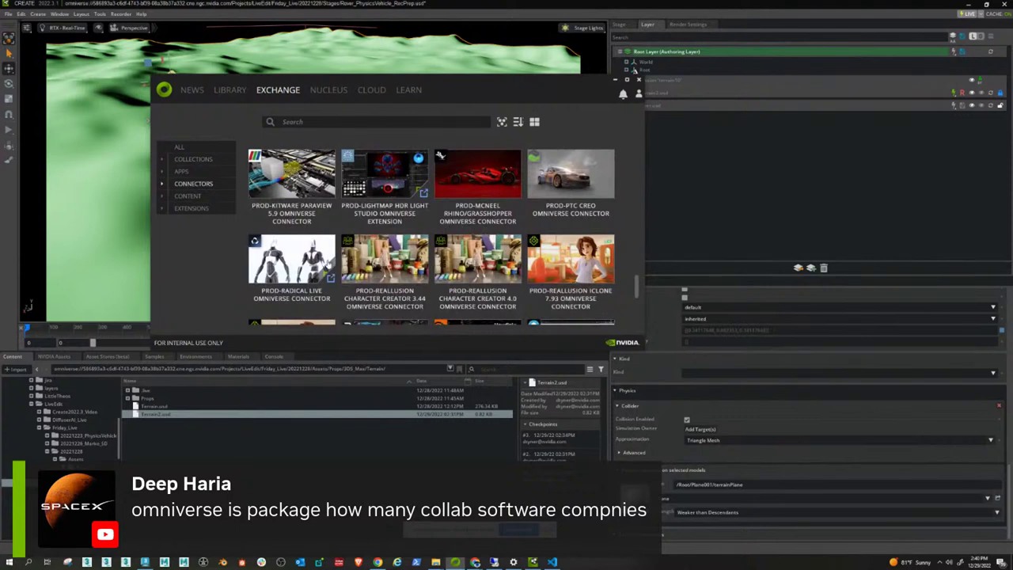
pyautogui.scroll(-5, 331, 263)
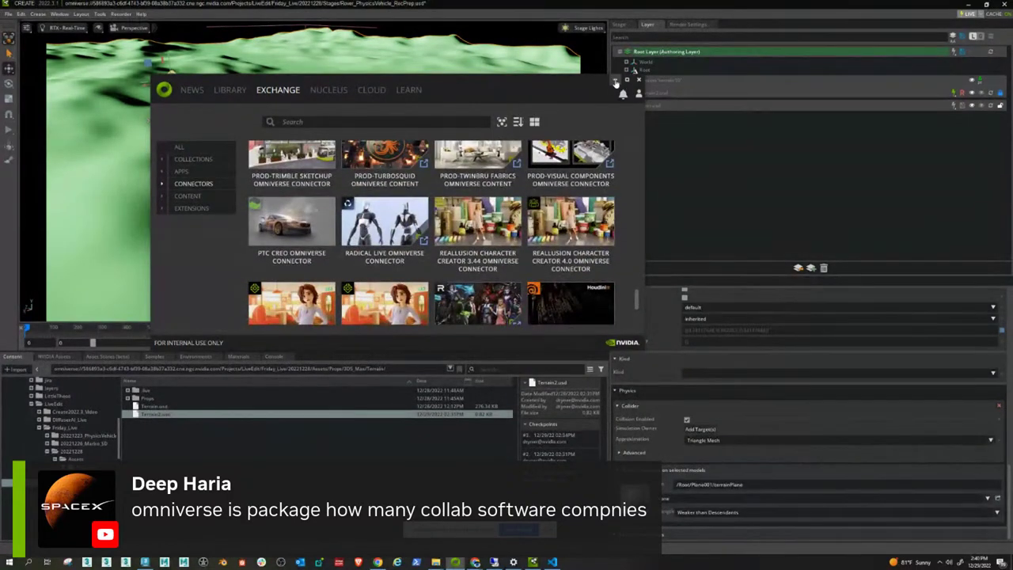
pyautogui.click(638, 80)
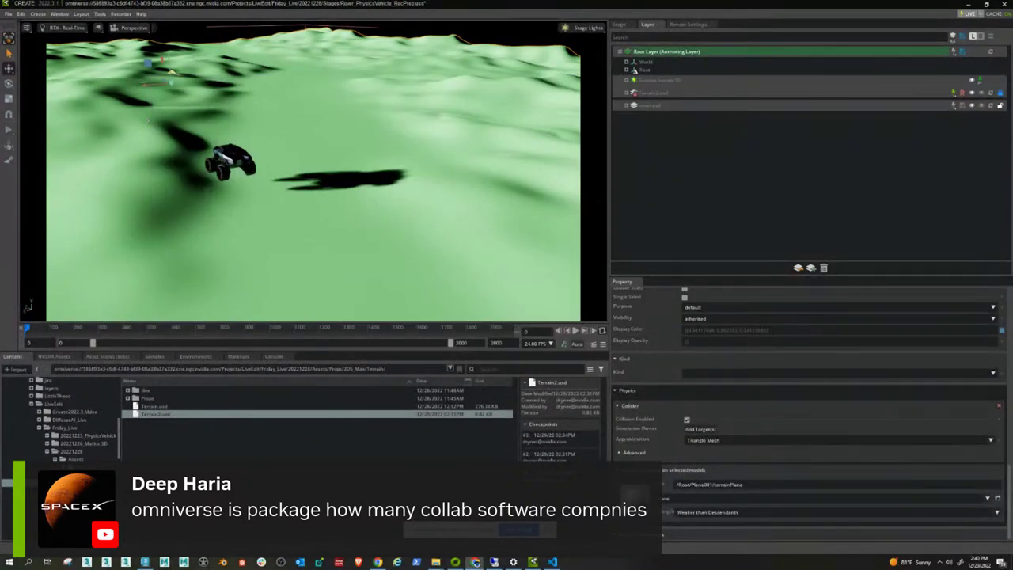